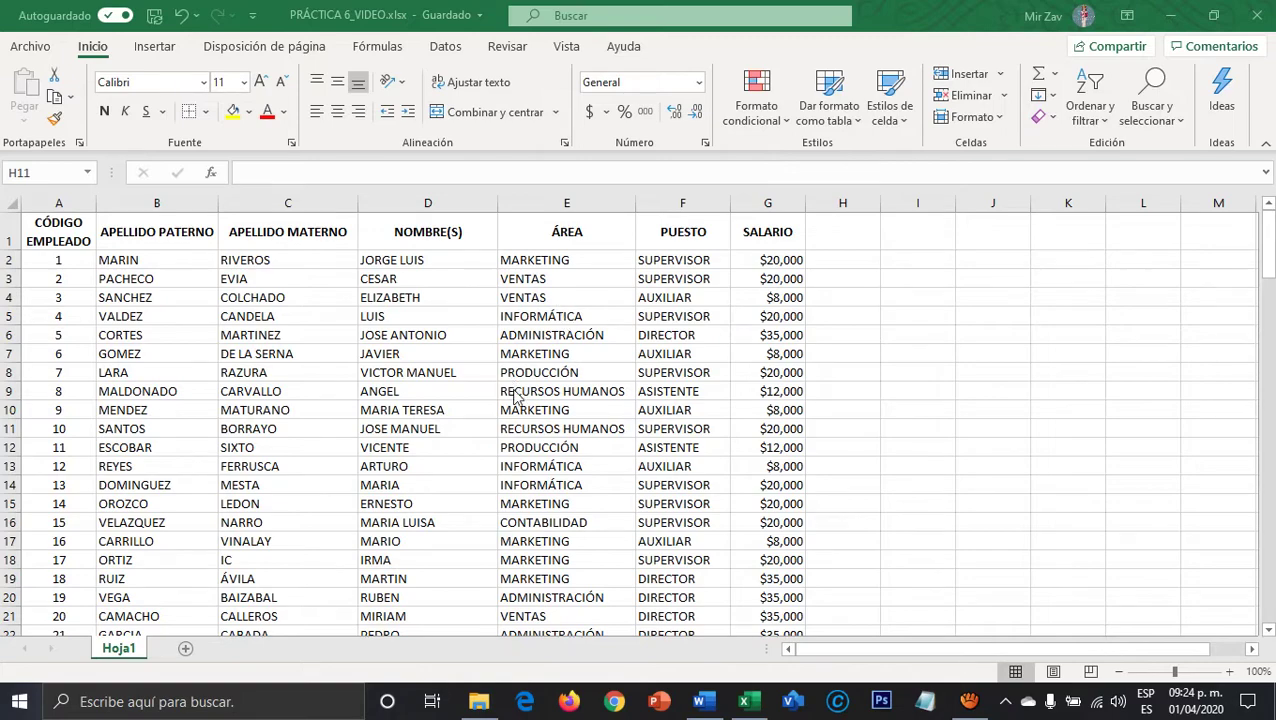
# Look through the employee list on Hoja1, from the column headings down through the records.
pyautogui.scroll(-4, 527, 418)
pyautogui.scroll(4, 525, 418)
pyautogui.scroll(-3, 413, 490)
pyautogui.scroll(3, 413, 490)
pyautogui.scroll(-10, 551, 345)
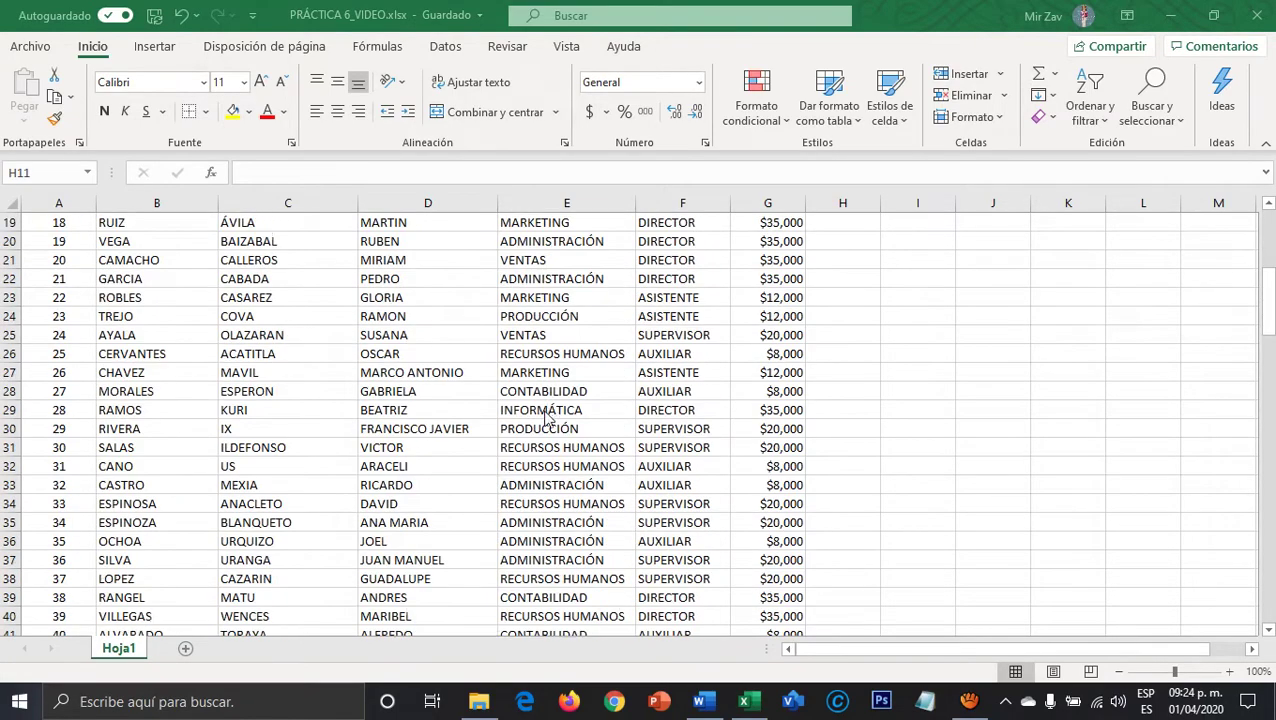
pyautogui.scroll(6, 543, 442)
pyautogui.scroll(4, 543, 442)
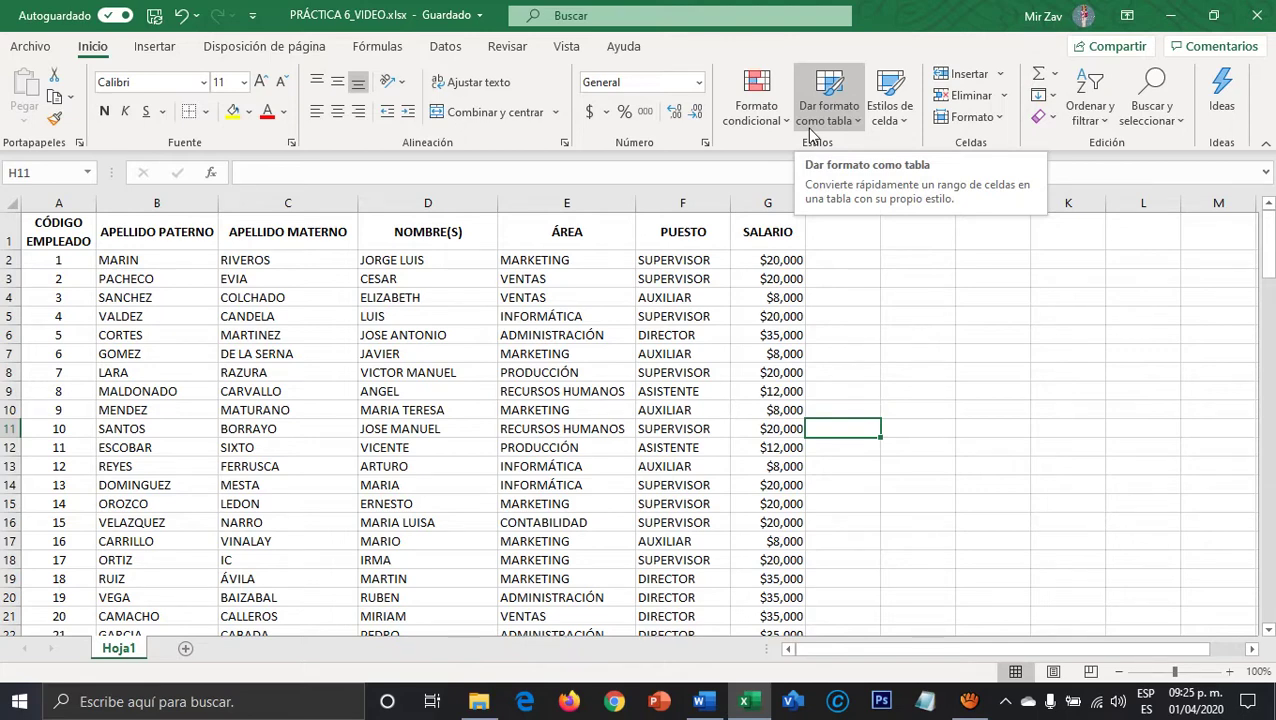
# Start formatting the employee data as a table with the black bordered style in the last row of the Medio group.
pyautogui.click(295, 297)
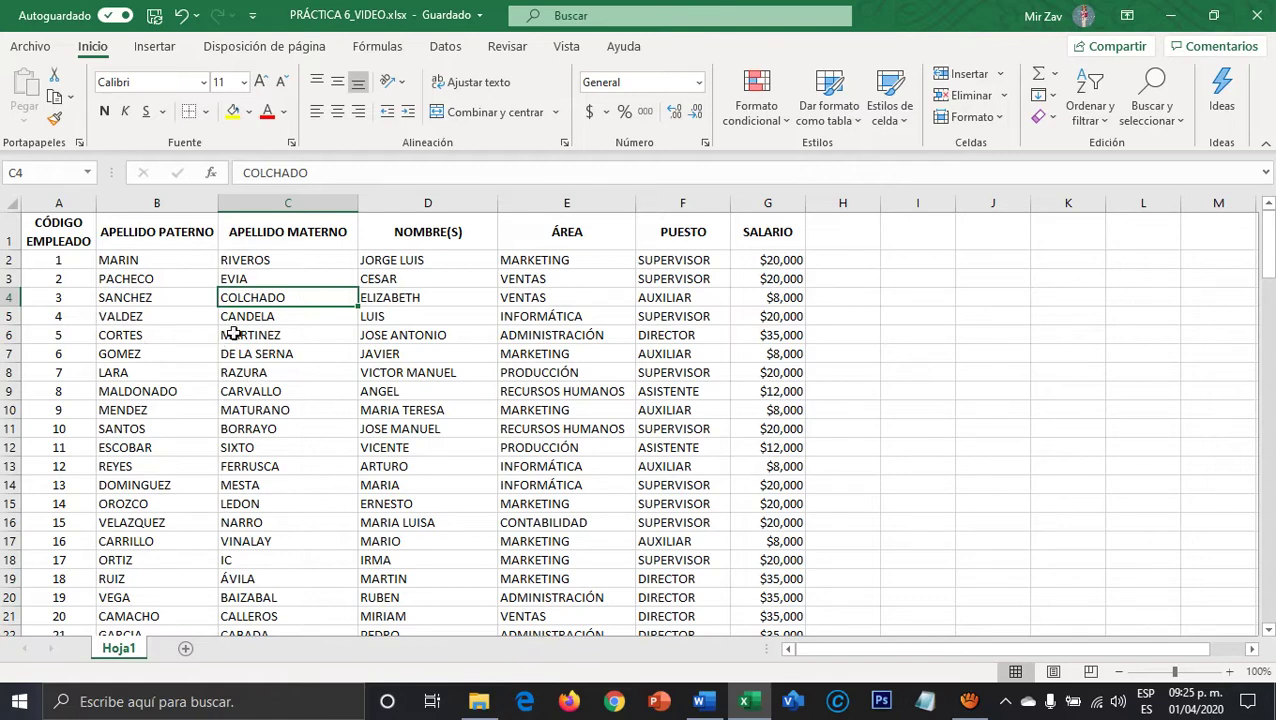
pyautogui.click(464, 418)
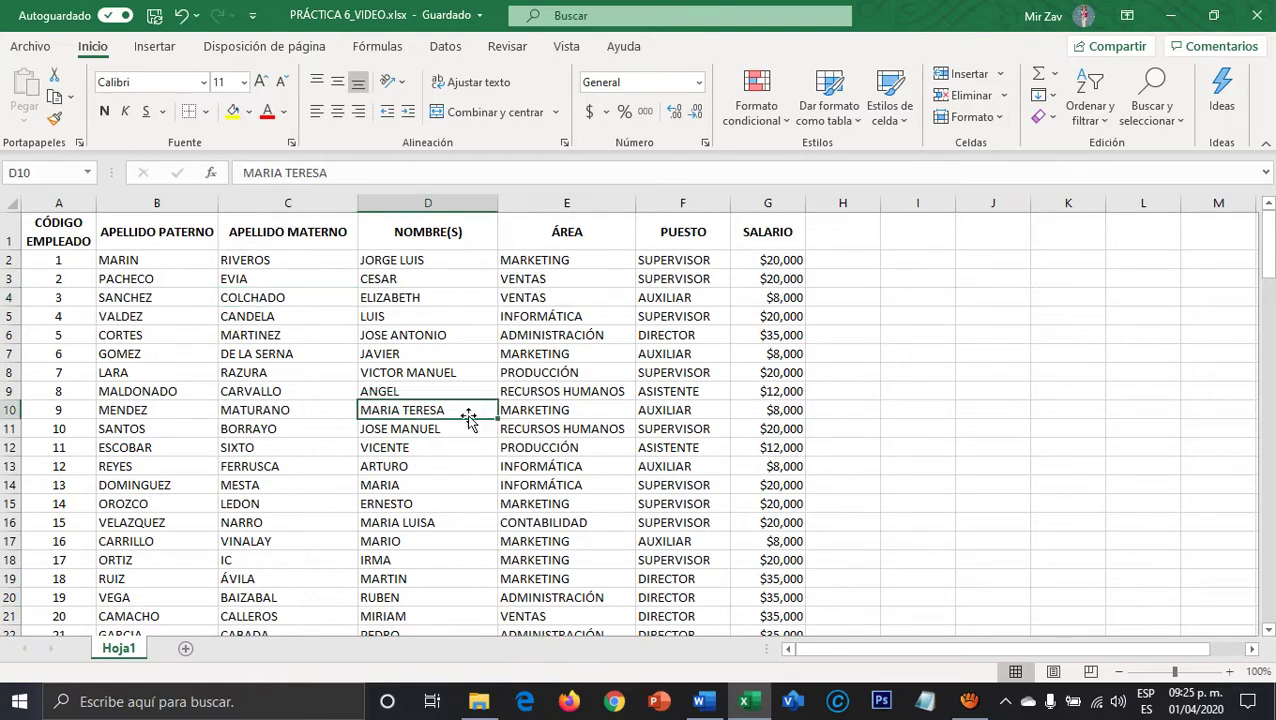
pyautogui.click(516, 336)
pyautogui.click(302, 316)
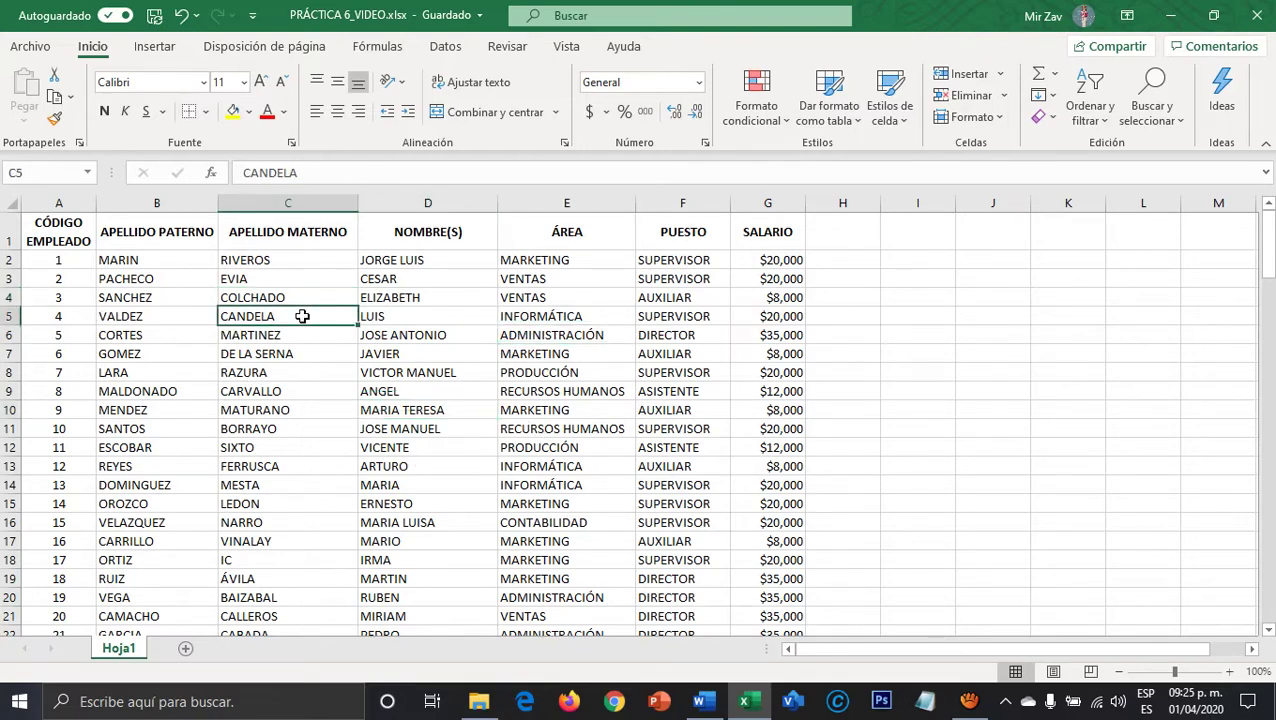
pyautogui.click(850, 120)
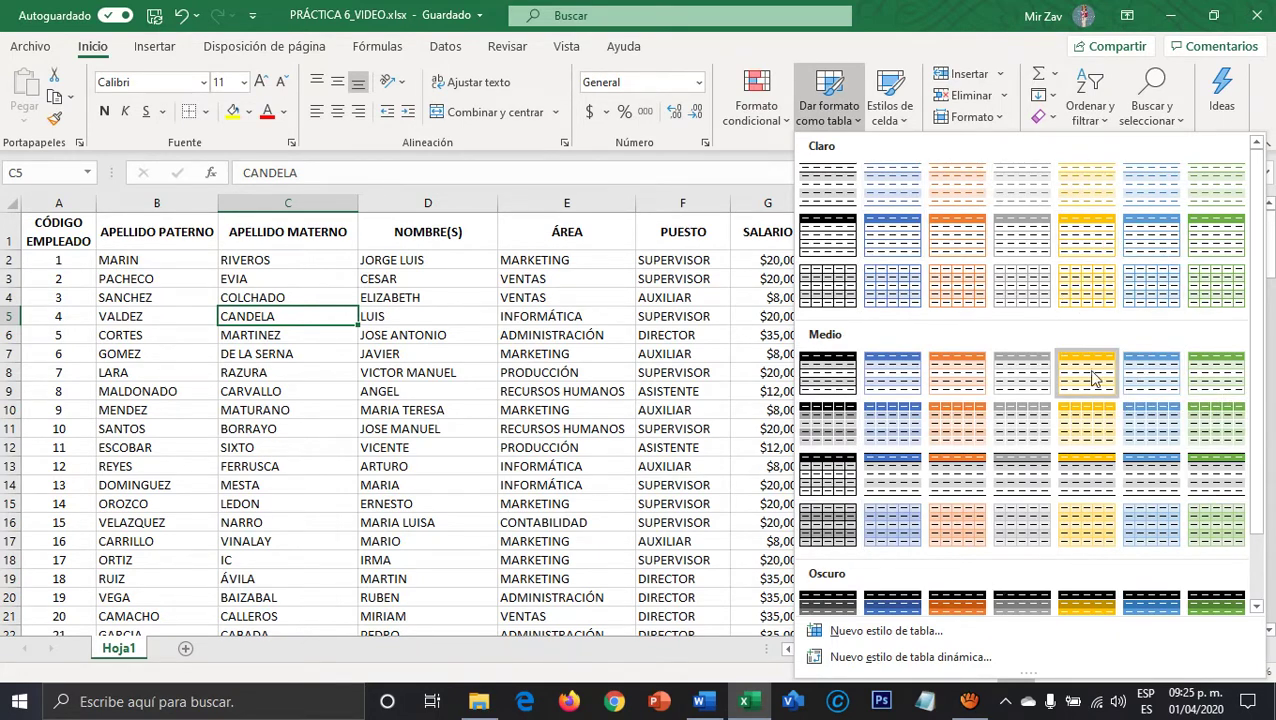
pyautogui.click(845, 521)
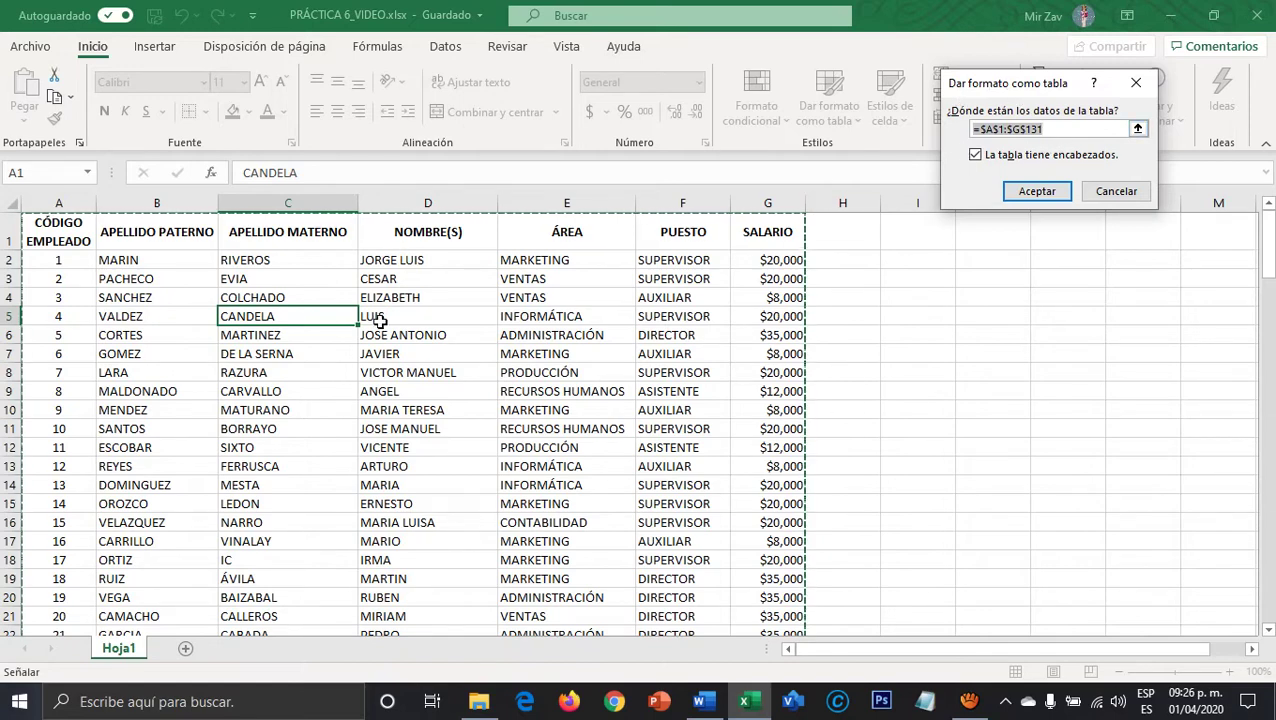
# Check that the range $A$1:$G$131 covers all records, create the table with headers, and dismiss the Ideas suggestion.
pyautogui.scroll(-3, 75, 256)
pyautogui.scroll(3, 75, 256)
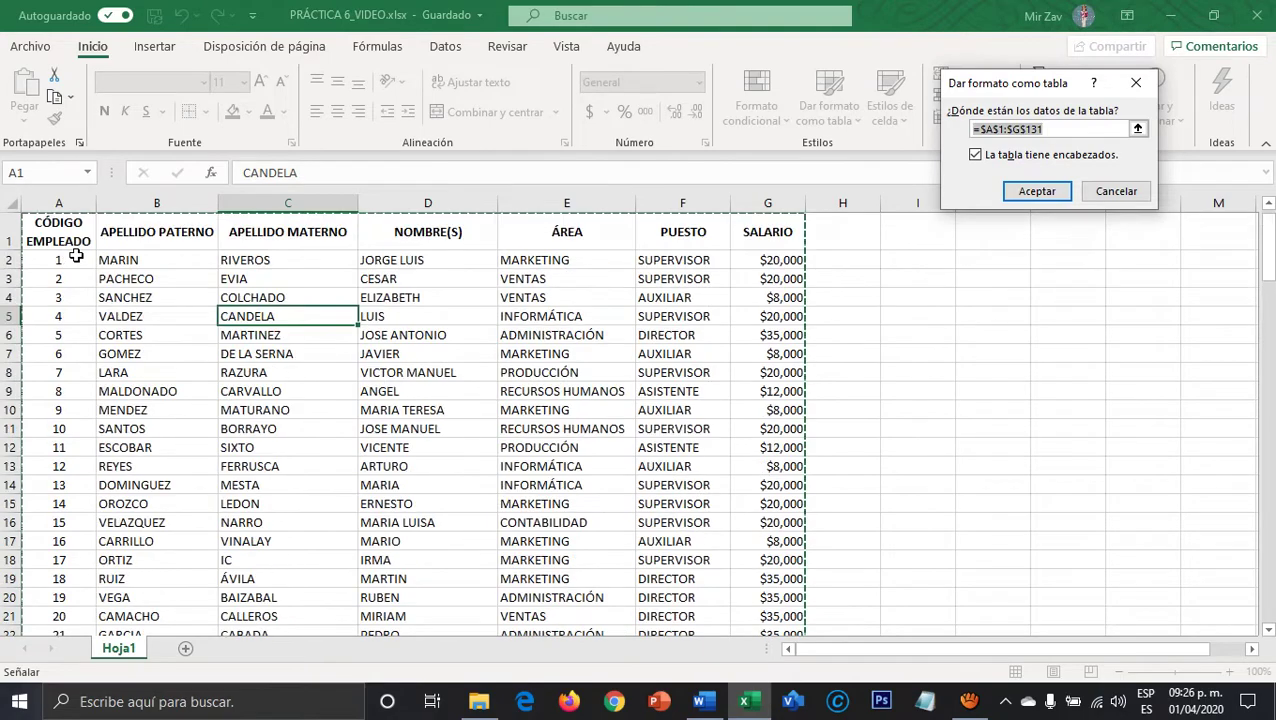
pyautogui.scroll(-20, 64, 295)
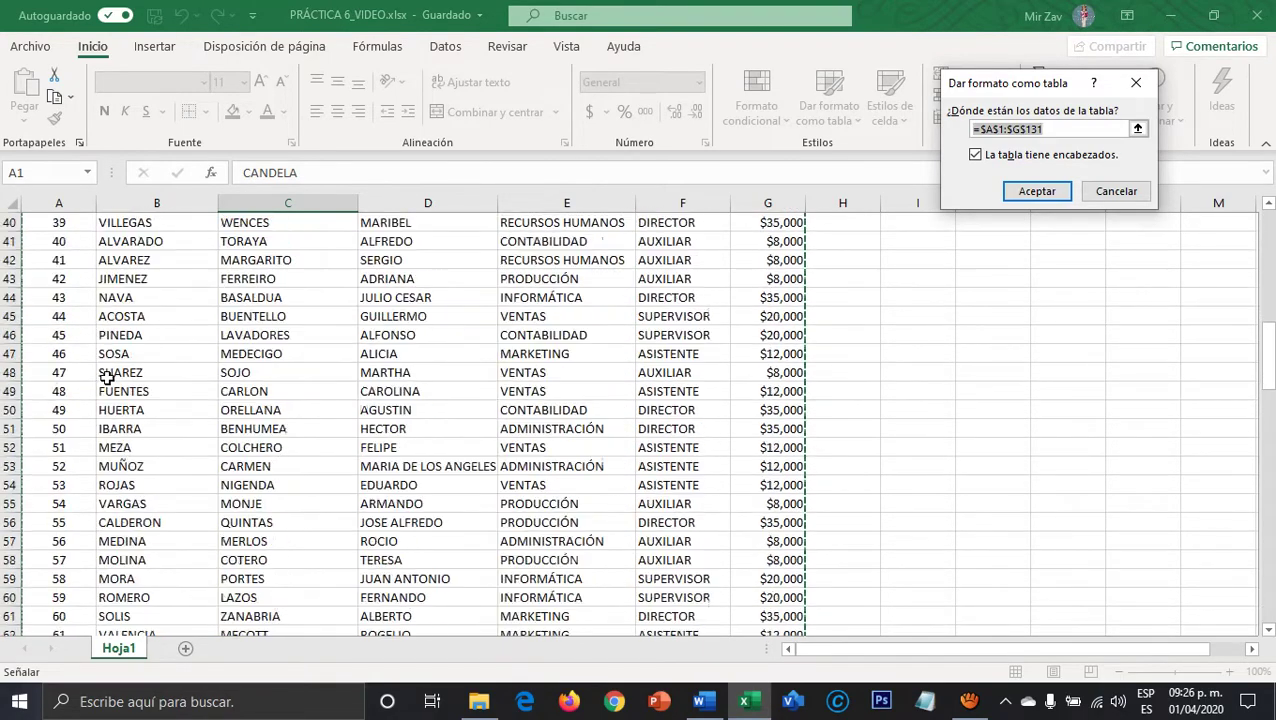
pyautogui.scroll(-20, 662, 505)
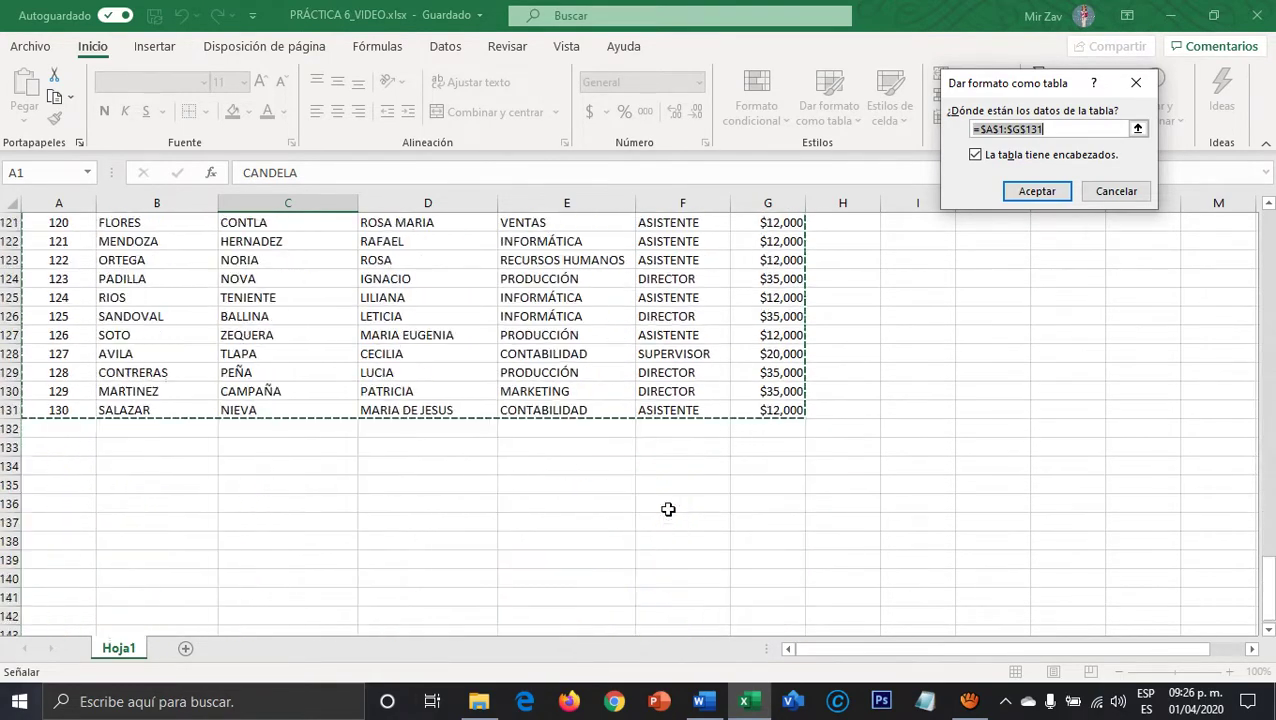
pyautogui.scroll(6, 680, 505)
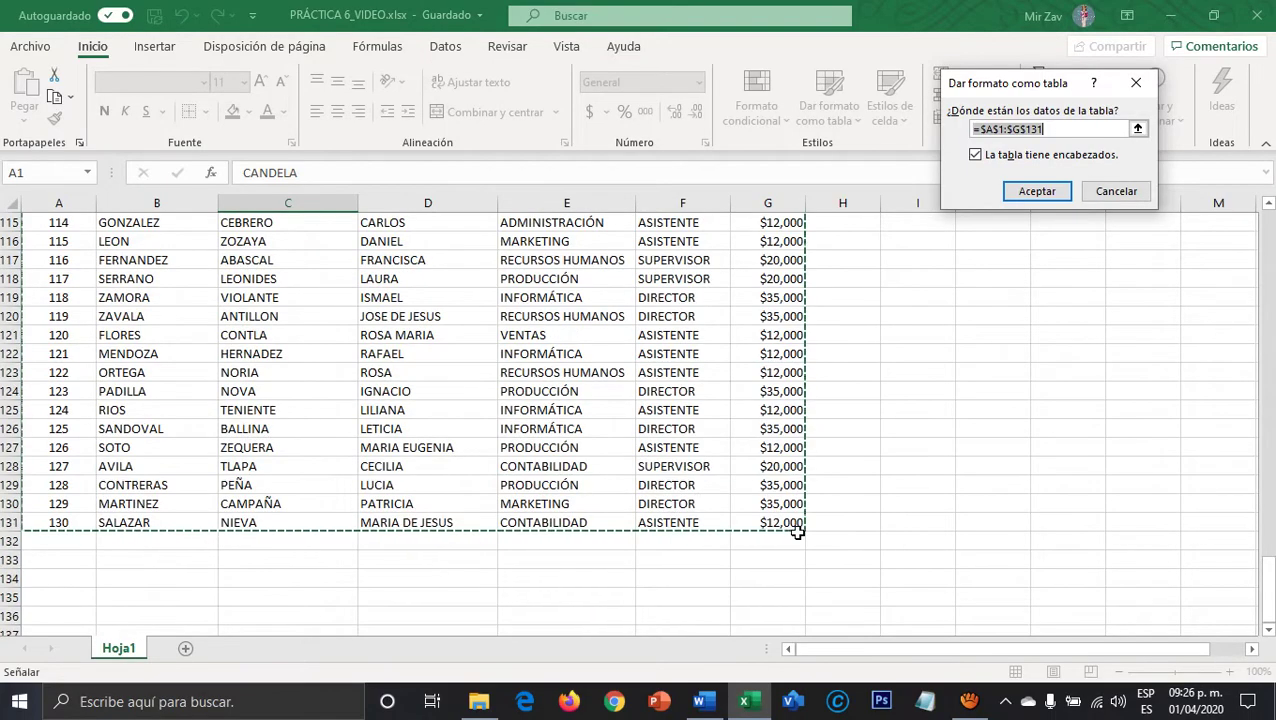
pyautogui.scroll(9, 772, 530)
pyautogui.scroll(20, 772, 530)
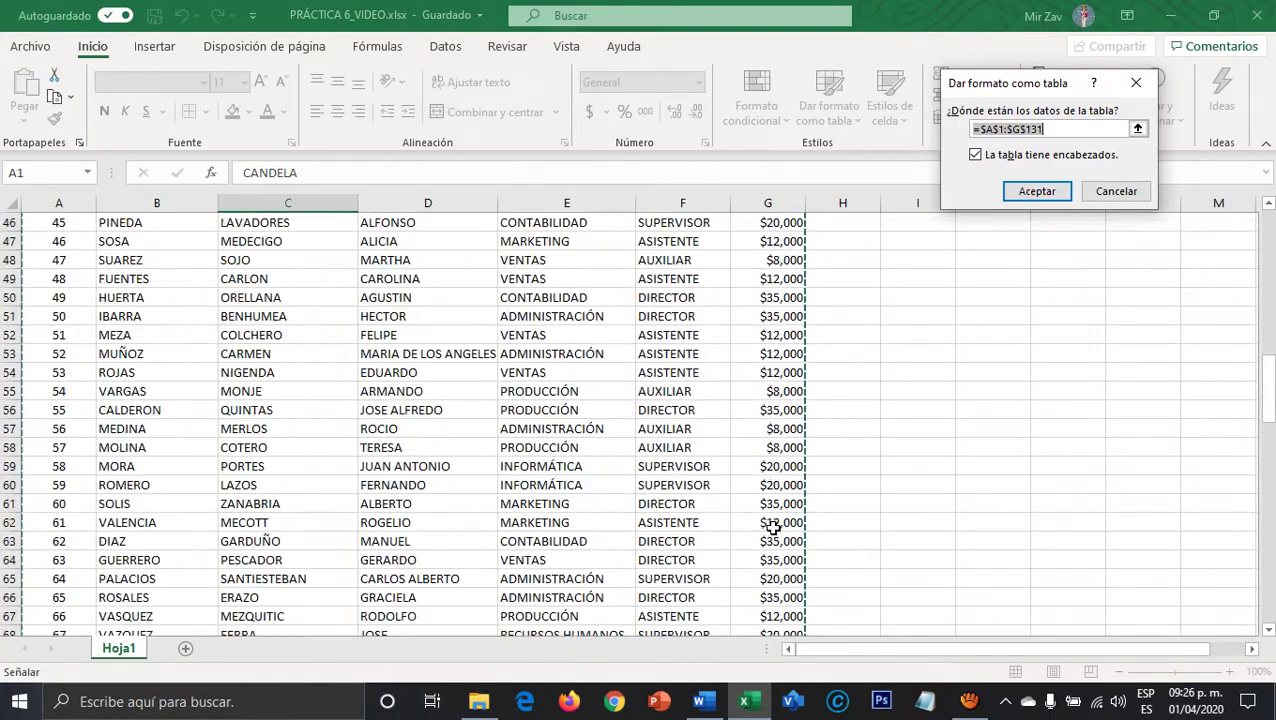
pyautogui.scroll(1, 772, 530)
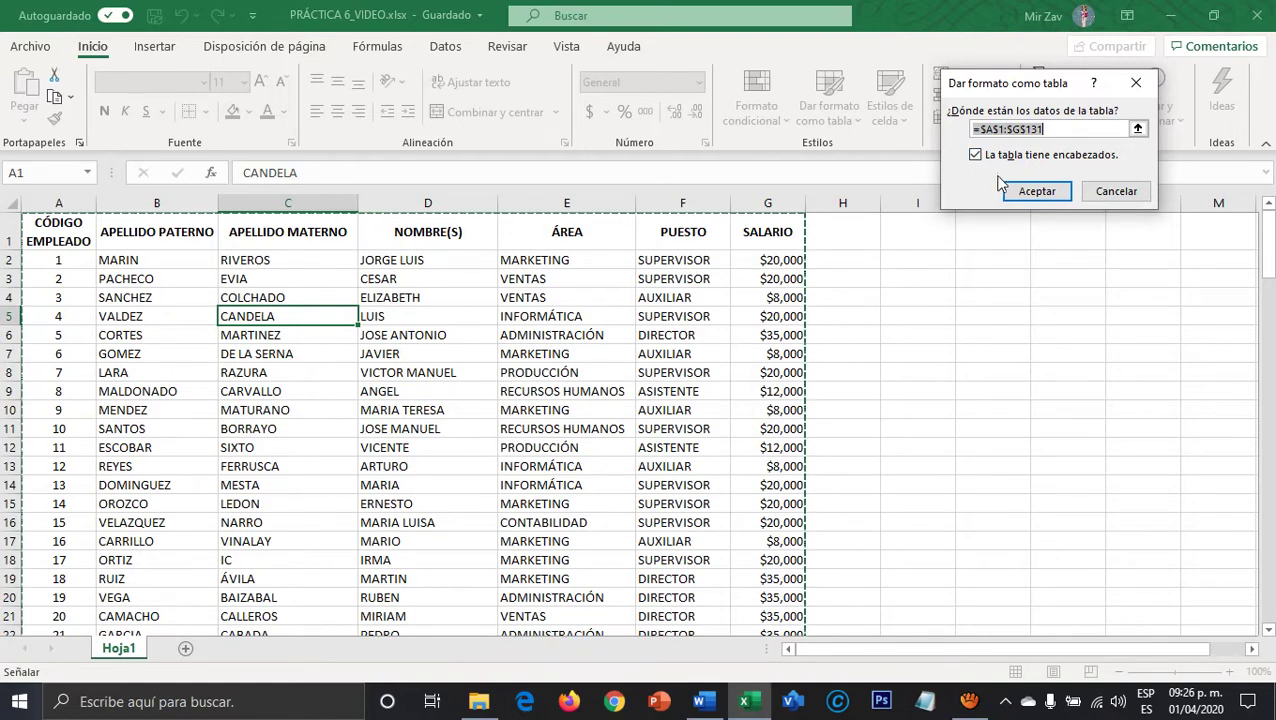
pyautogui.click(1037, 192)
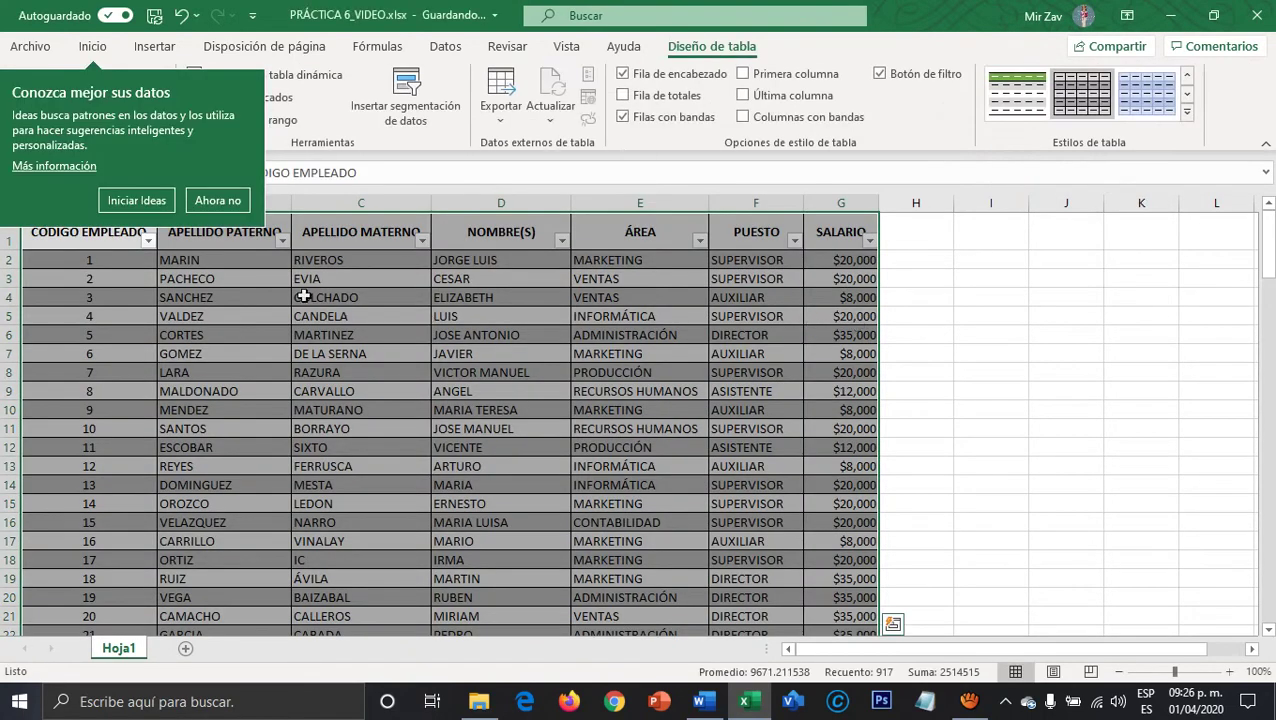
pyautogui.click(217, 200)
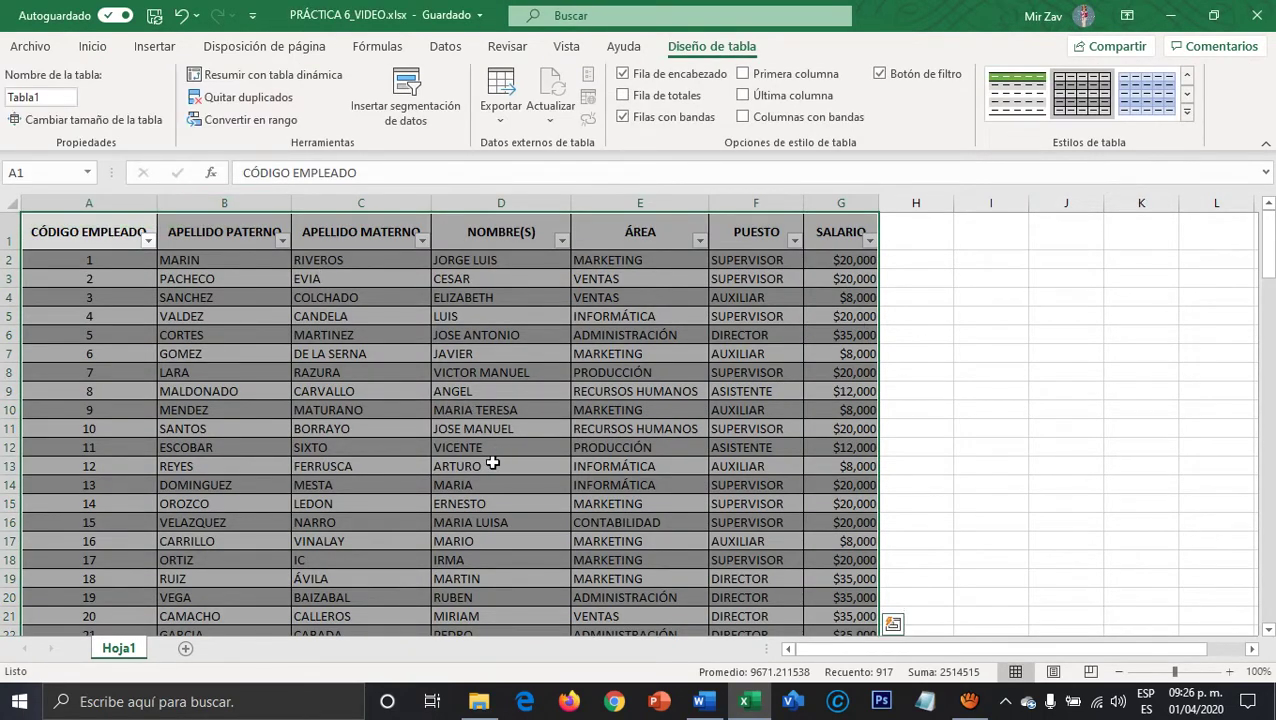
# Review the formatted table and remove the filter buttons from its header row.
pyautogui.scroll(-10, 490, 455)
pyautogui.scroll(-3, 492, 464)
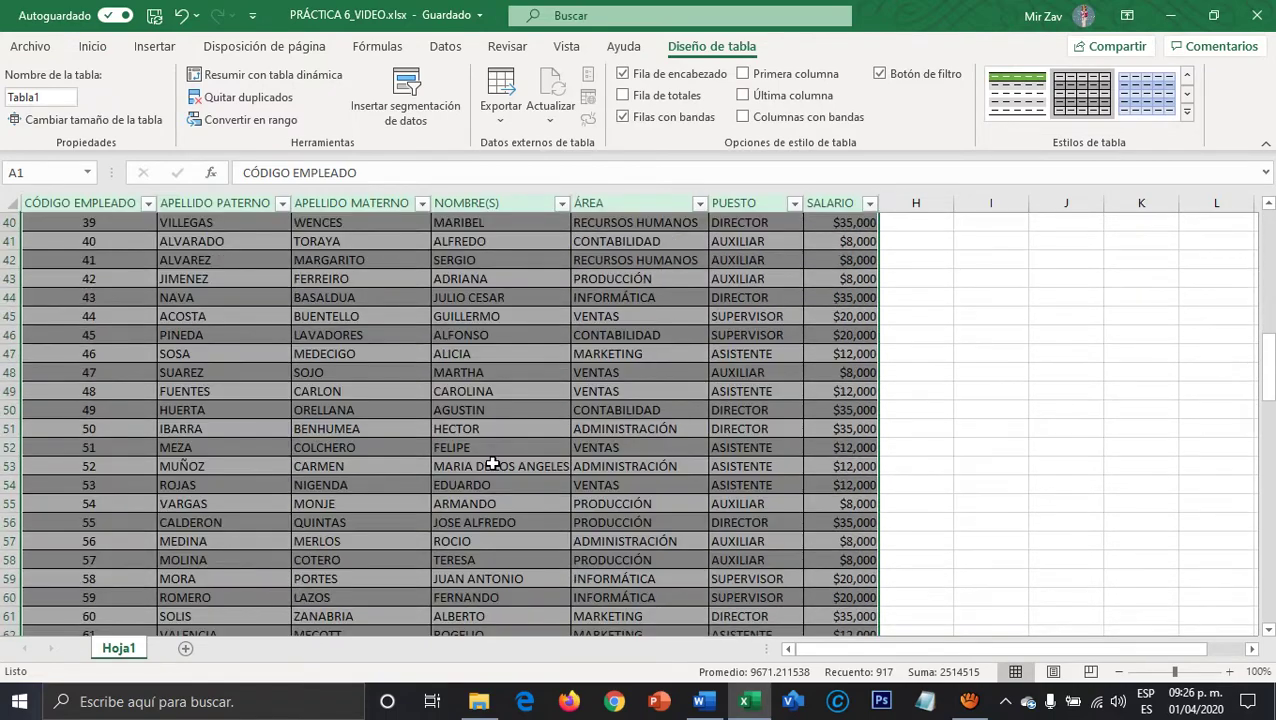
pyautogui.scroll(13, 492, 464)
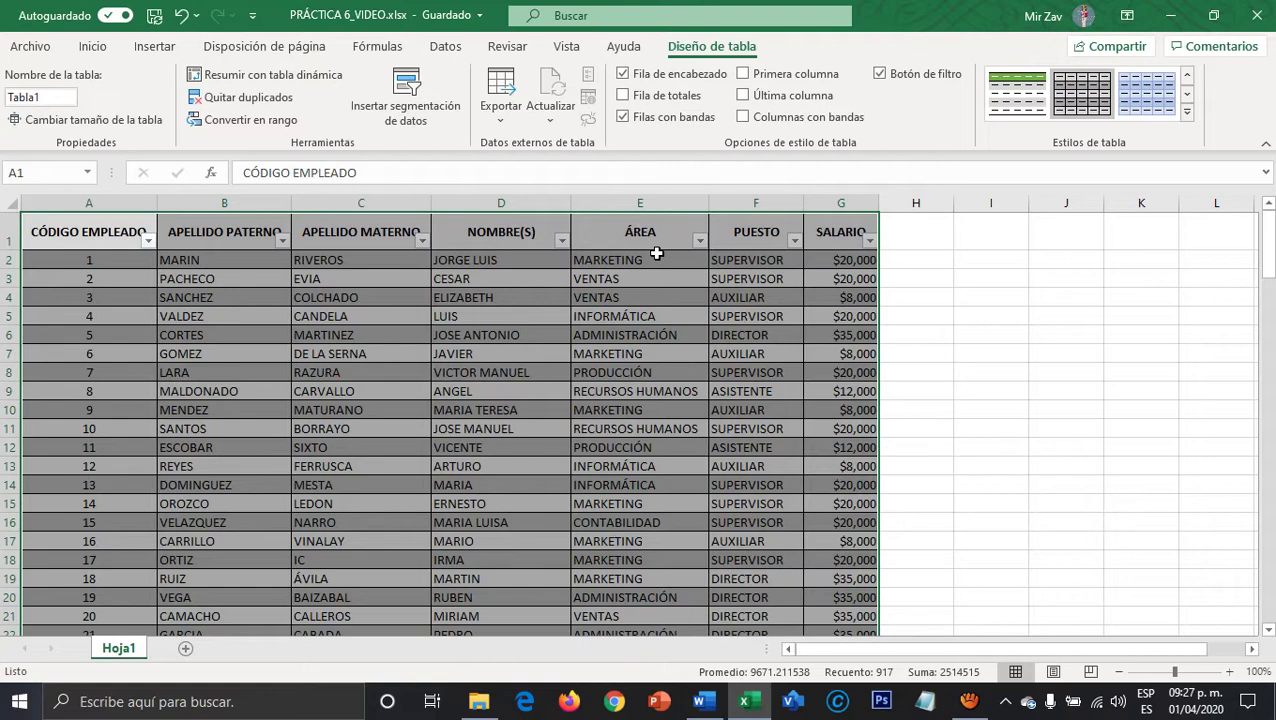
pyautogui.click(880, 75)
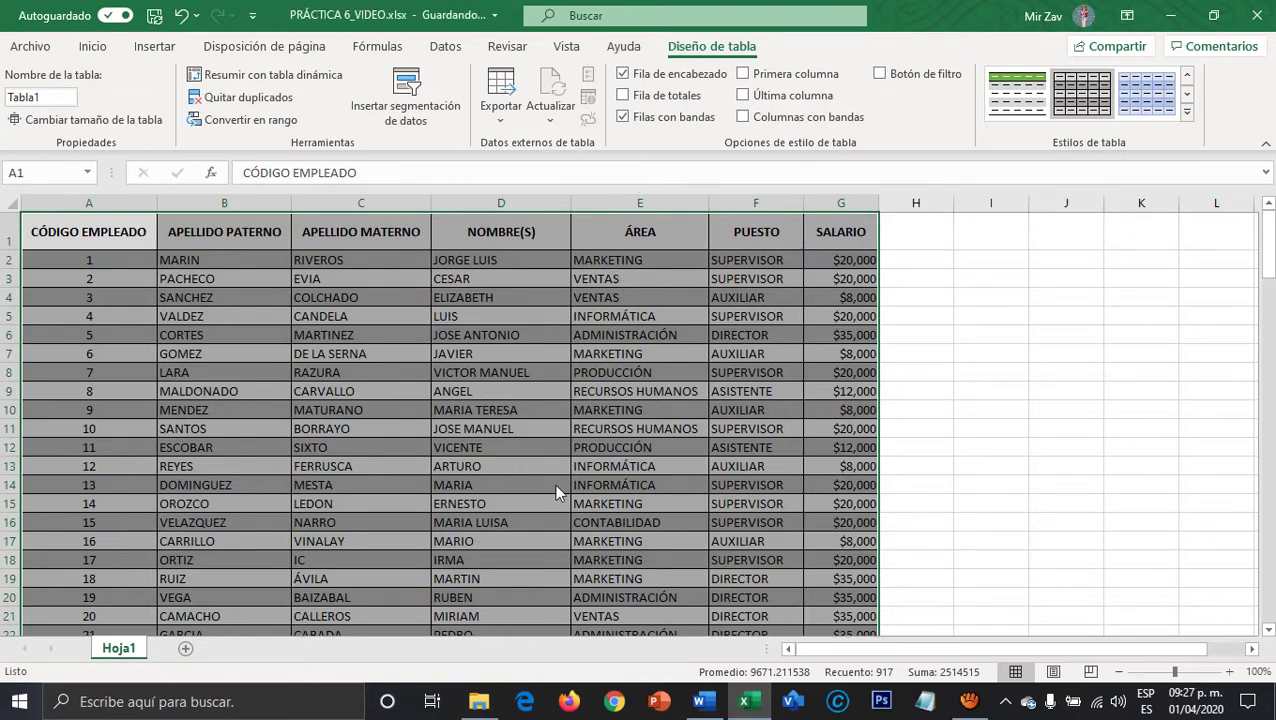
pyautogui.scroll(-2, 464, 564)
pyautogui.scroll(2, 464, 564)
# Turn off the banded rows of the table and check the look of its records.
pyautogui.click(622, 117)
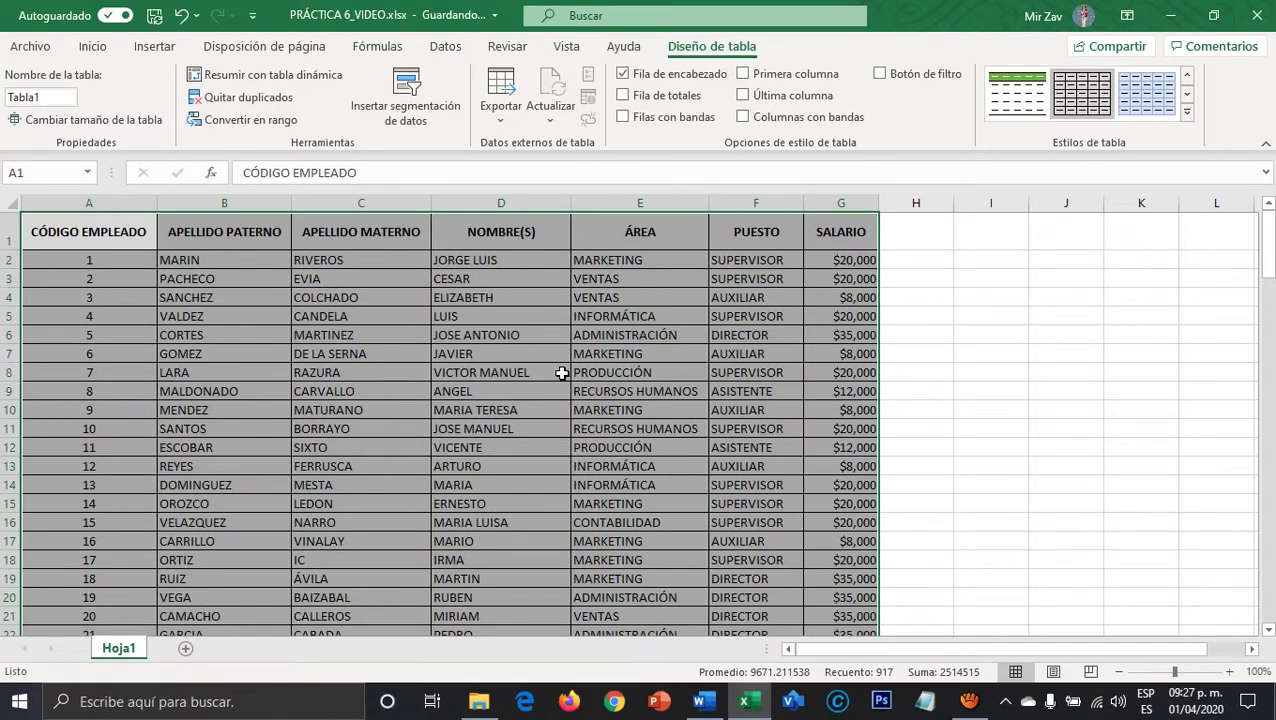
pyautogui.scroll(-8, 562, 373)
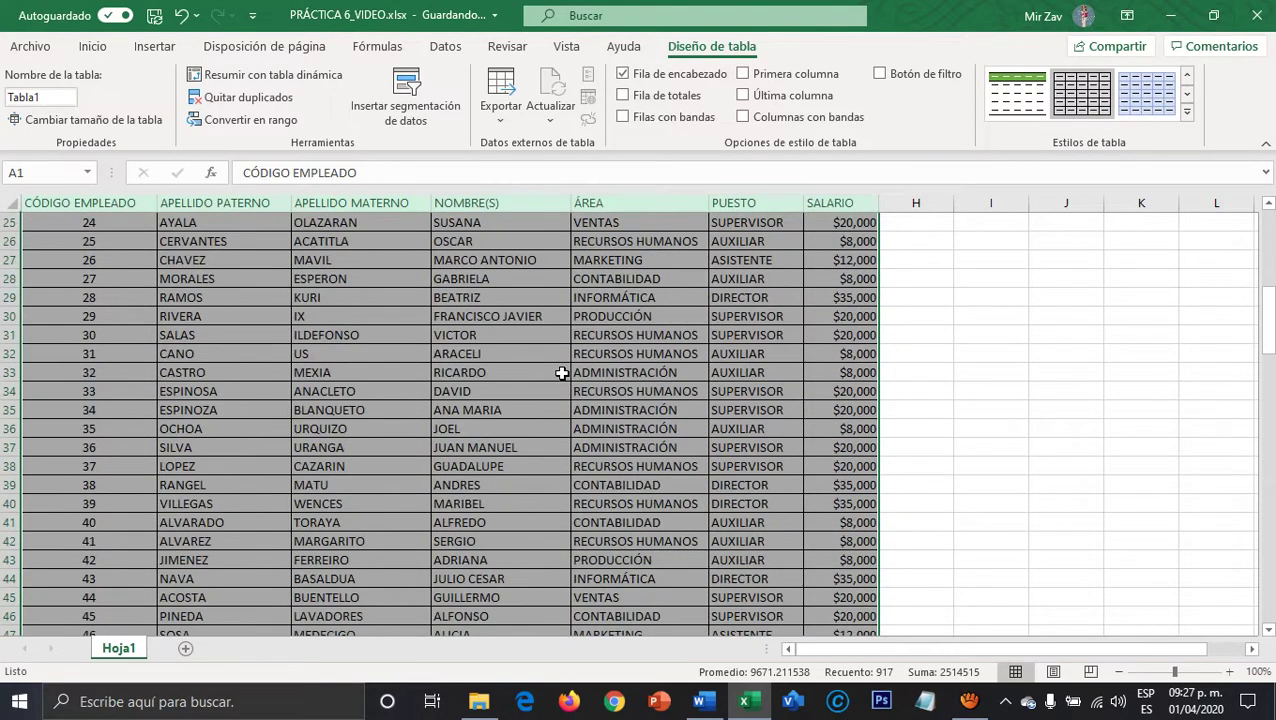
pyautogui.scroll(4, 562, 373)
pyautogui.scroll(4, 562, 373)
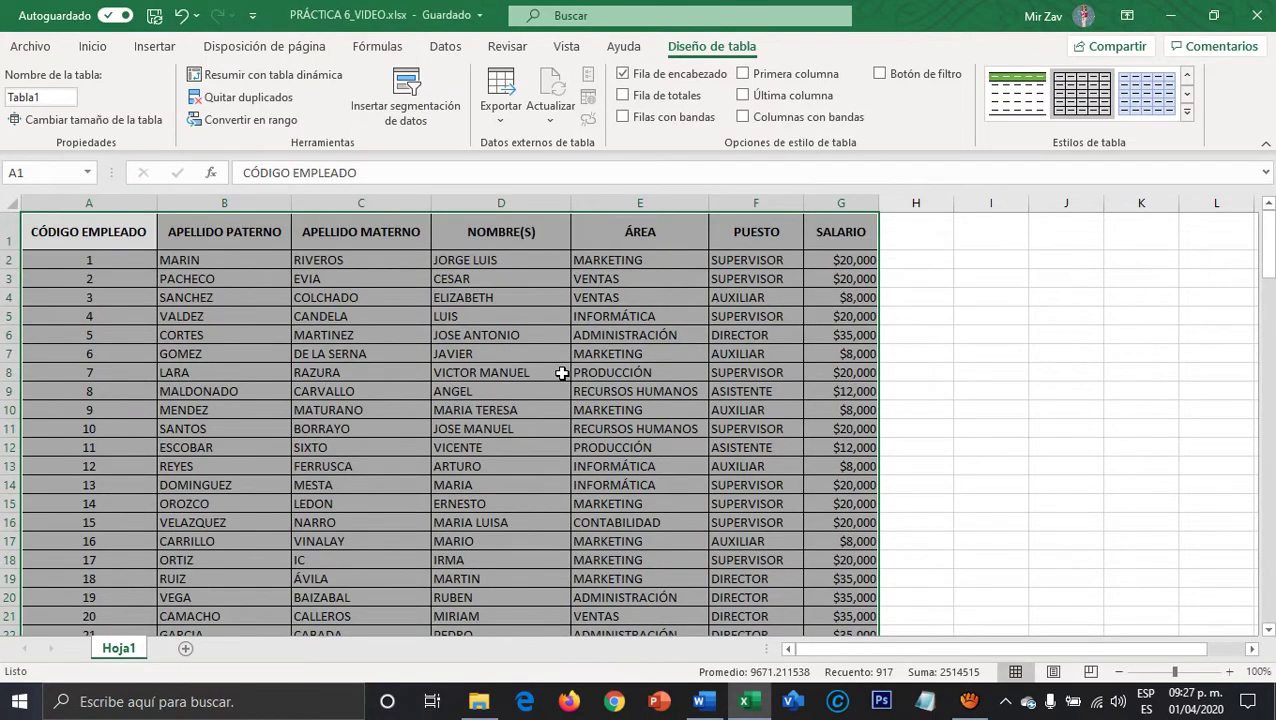
pyautogui.scroll(-17, 562, 373)
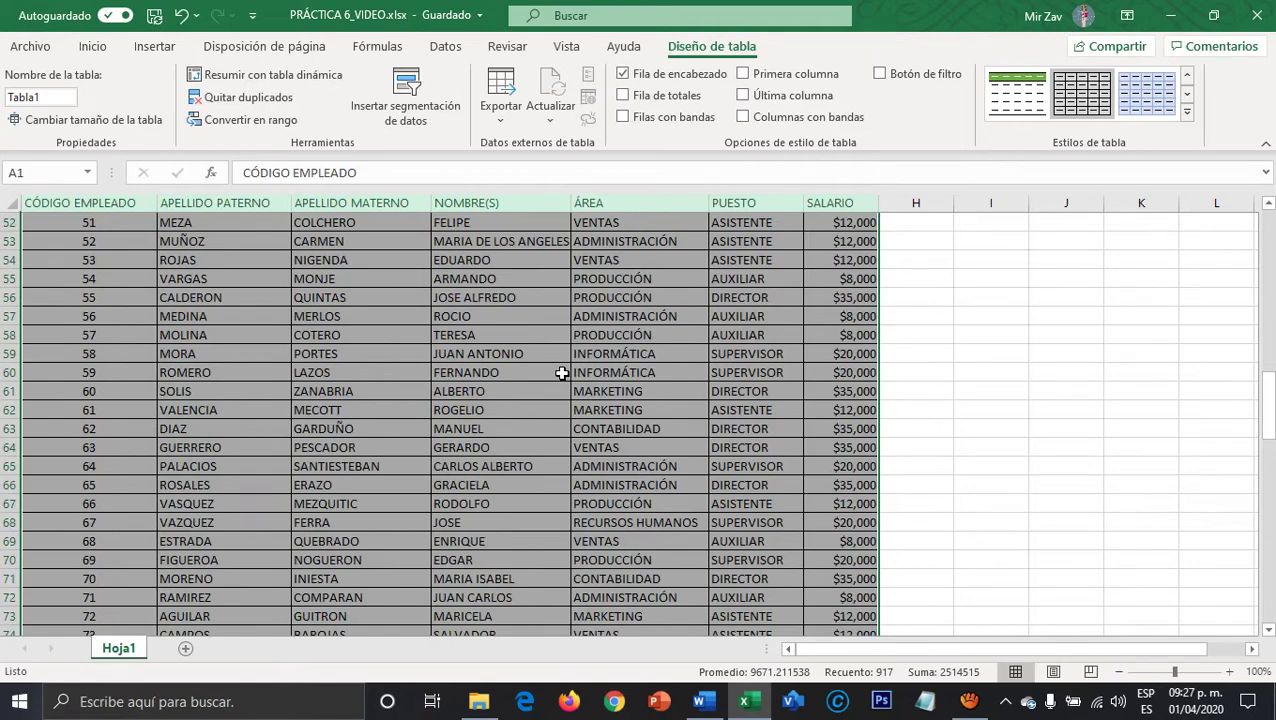
pyautogui.scroll(17, 562, 373)
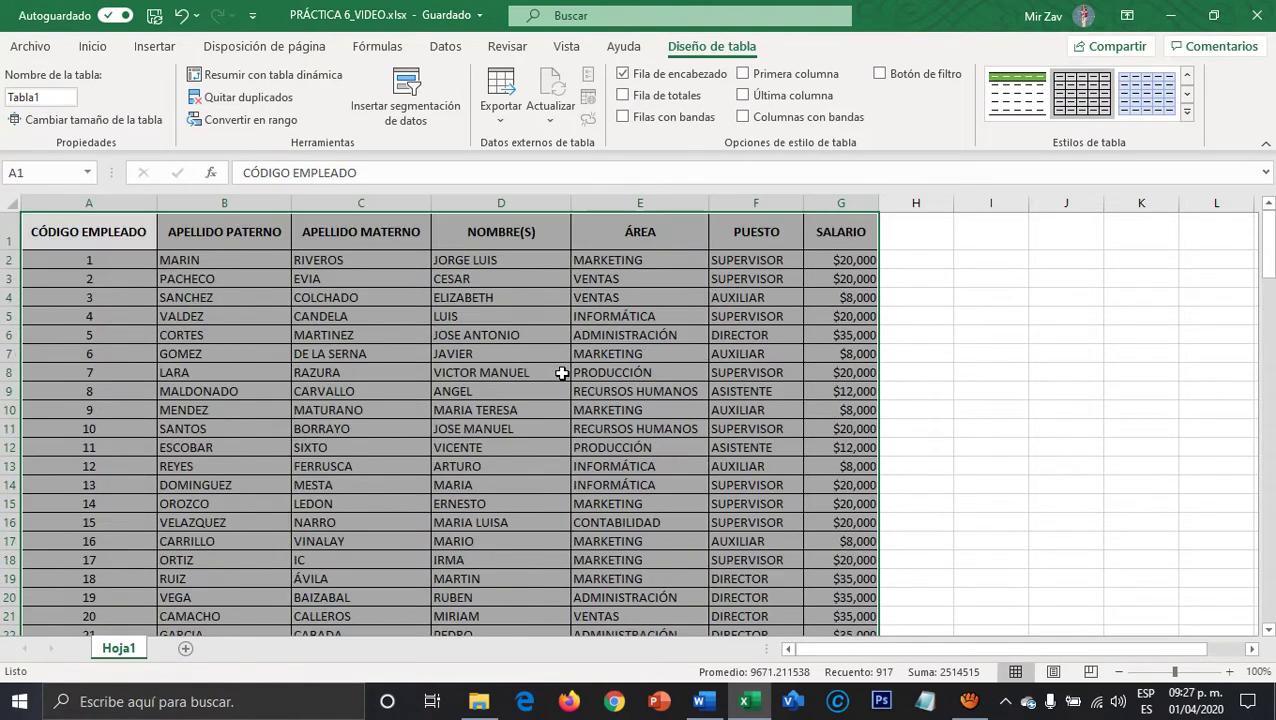
# Set up a custom sort of the table with ÁREA as the first level, by cell values from A to Z.
pyautogui.click(92, 47)
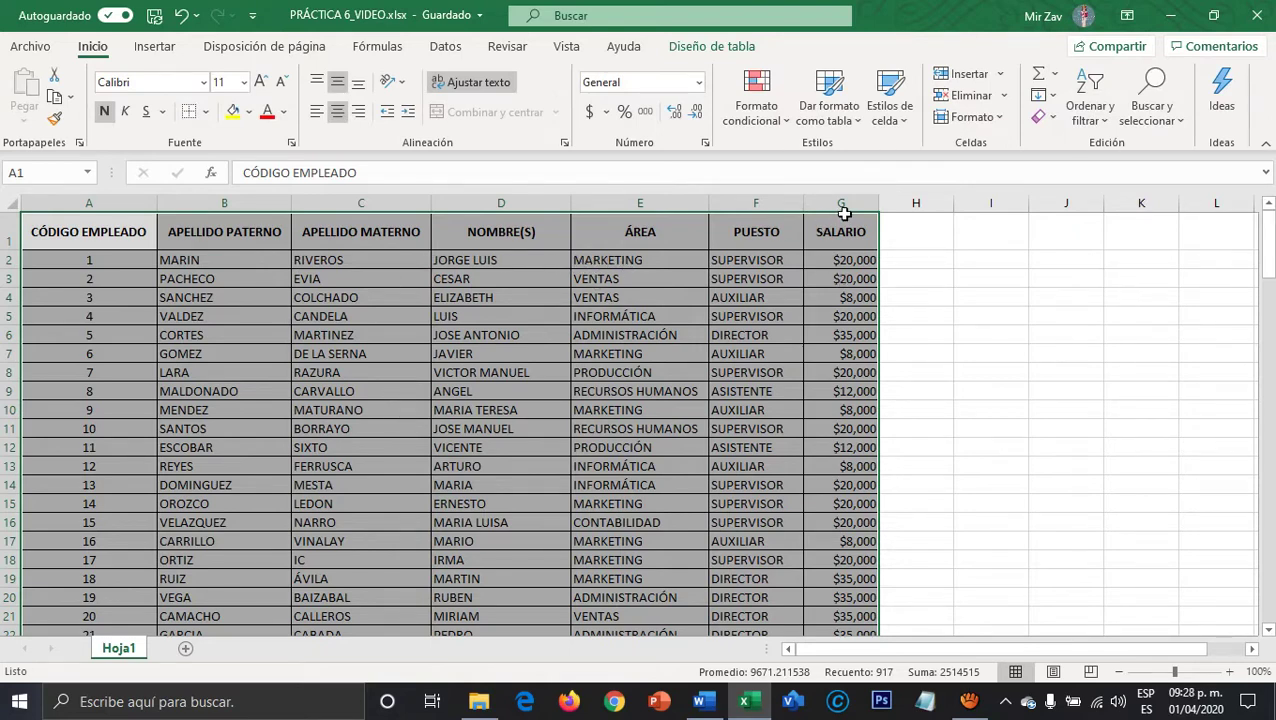
pyautogui.click(1099, 121)
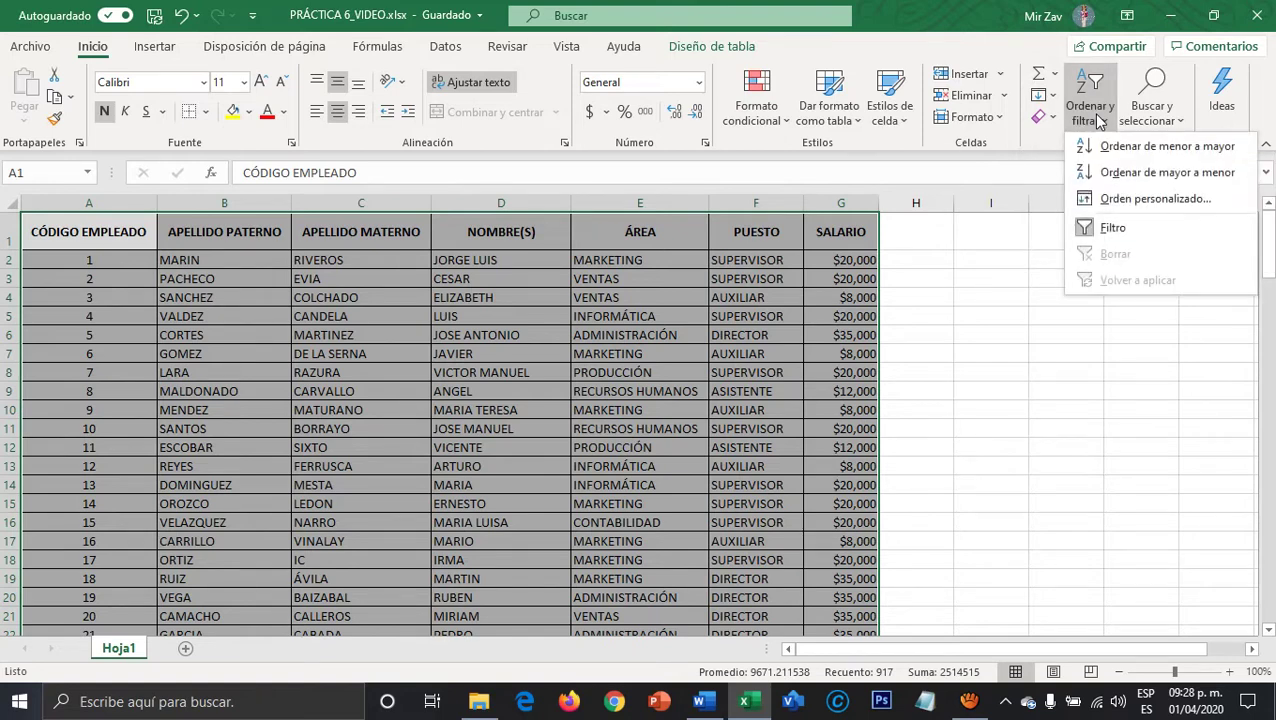
pyautogui.click(1119, 200)
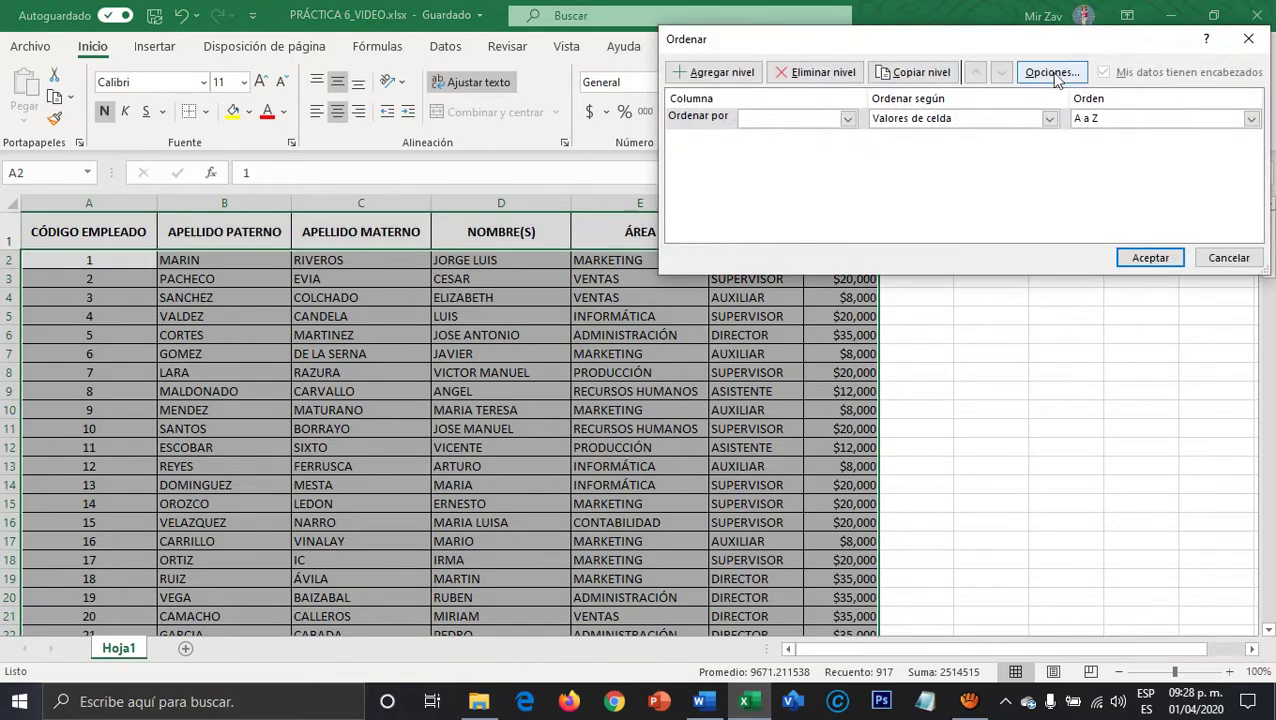
pyautogui.moveTo(1043, 44); pyautogui.dragTo(1037, 170)
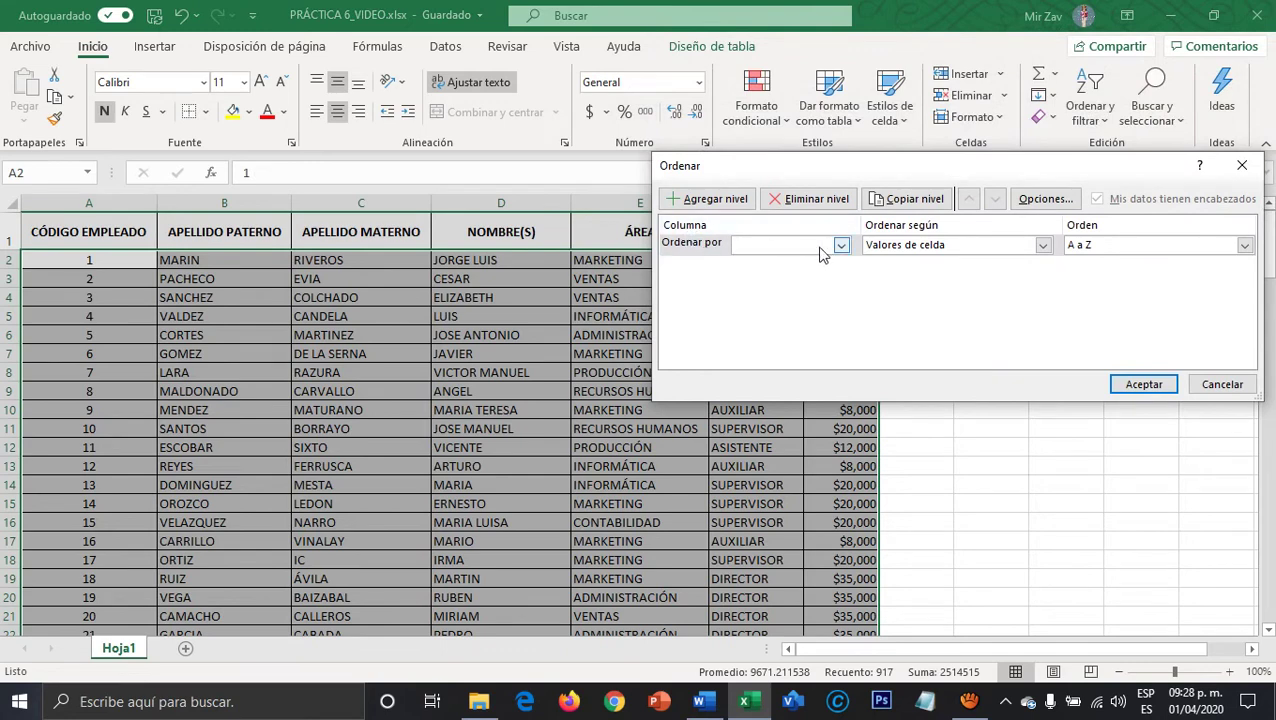
pyautogui.moveTo(820, 176); pyautogui.dragTo(886, 43)
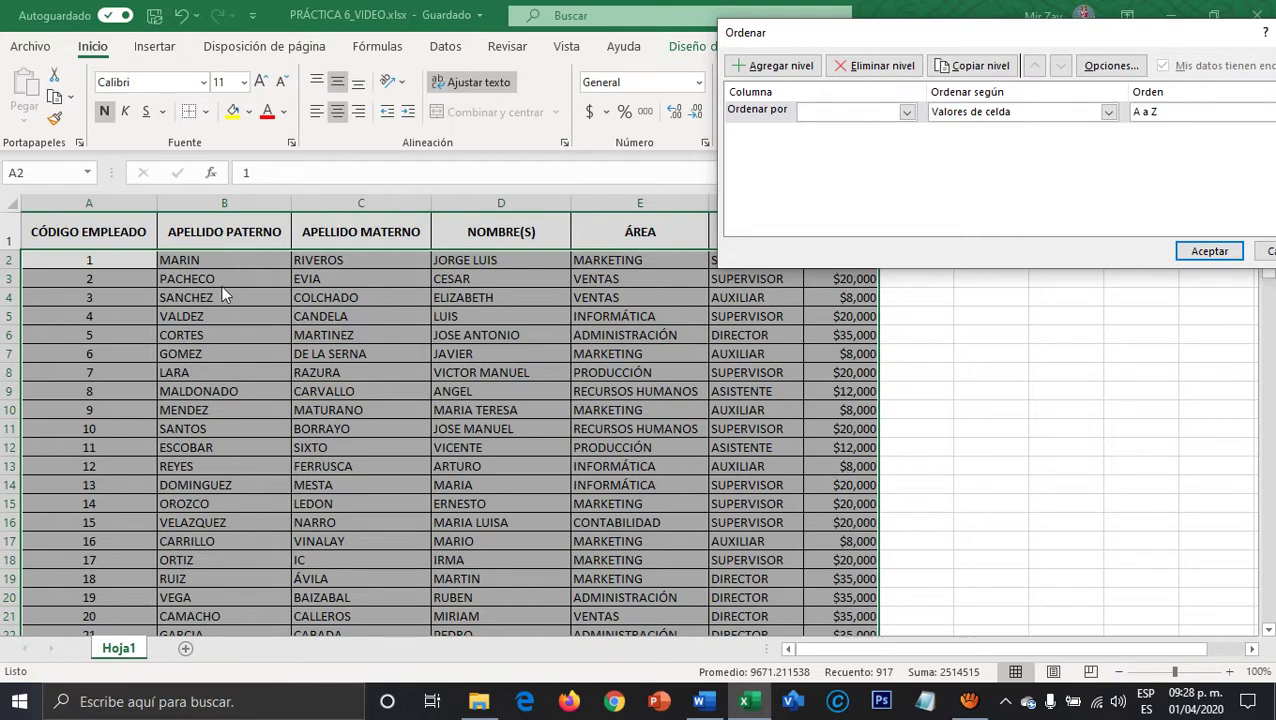
pyautogui.click(905, 111)
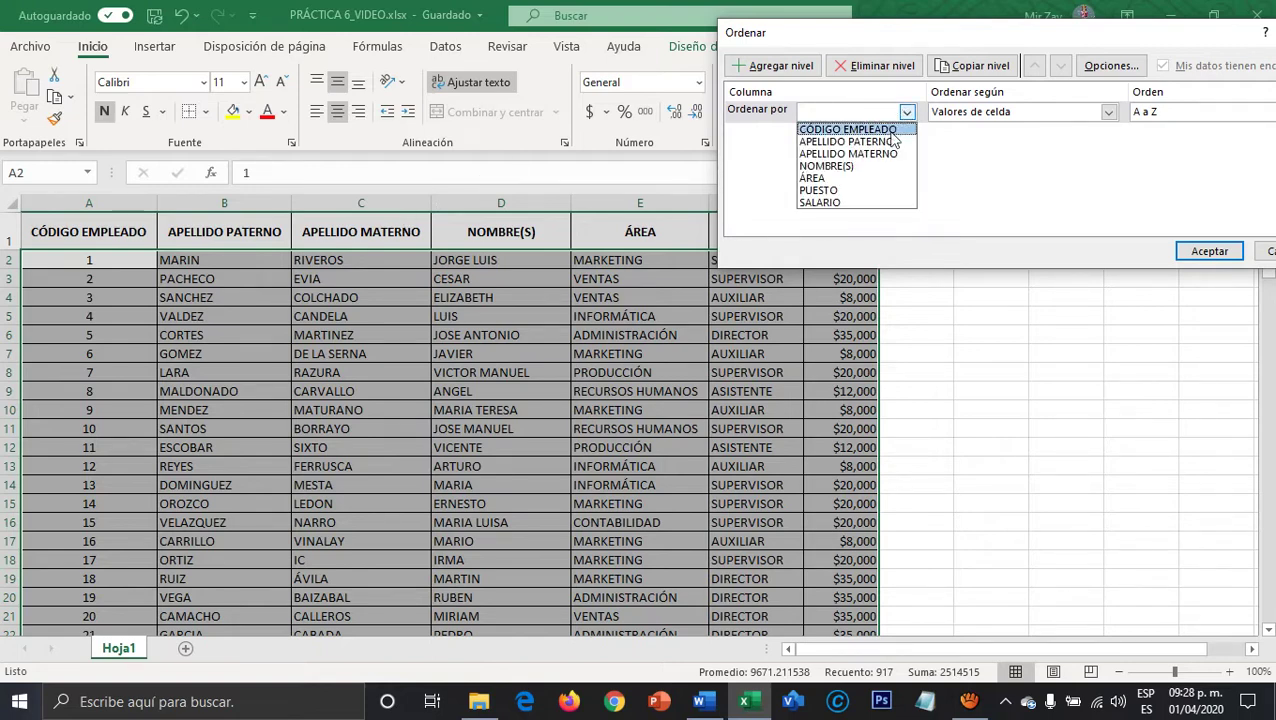
pyautogui.click(852, 178)
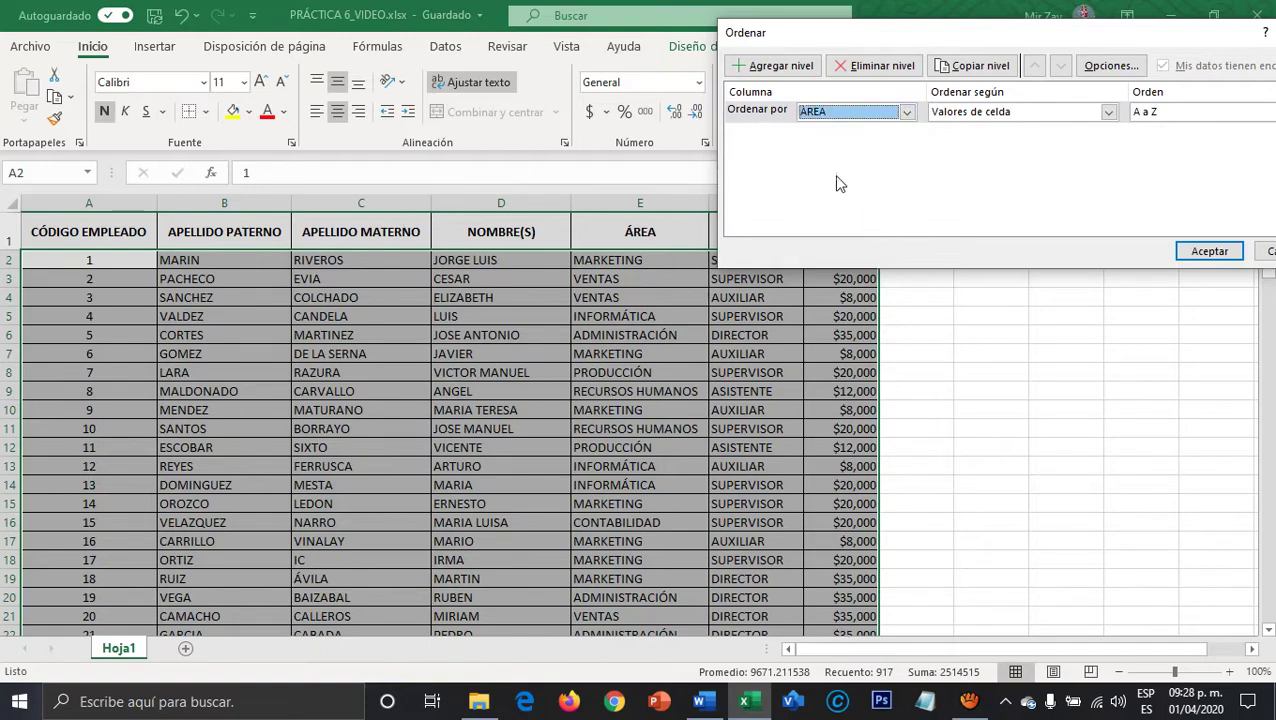
# Add two further sort levels: SALARIO from smallest to largest and APELLIDO PATERNO from A to Z.
pyautogui.click(775, 66)
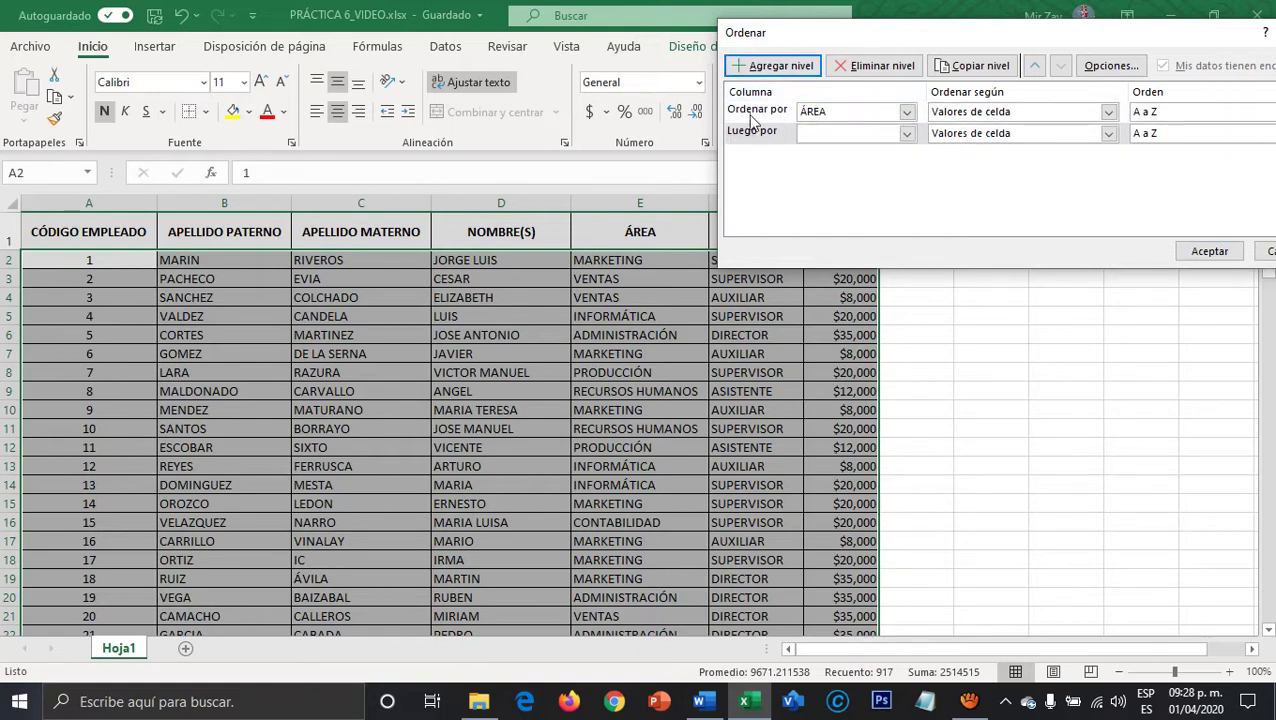
pyautogui.click(906, 133)
pyautogui.click(830, 224)
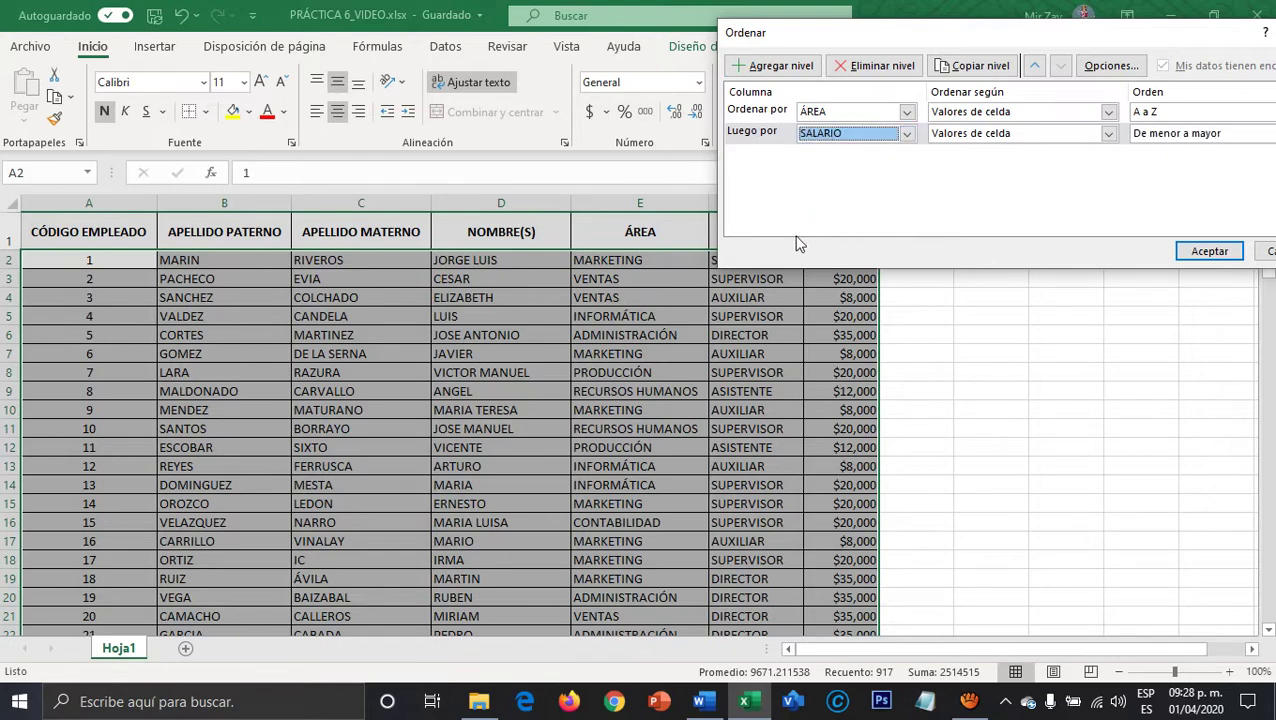
pyautogui.click(785, 66)
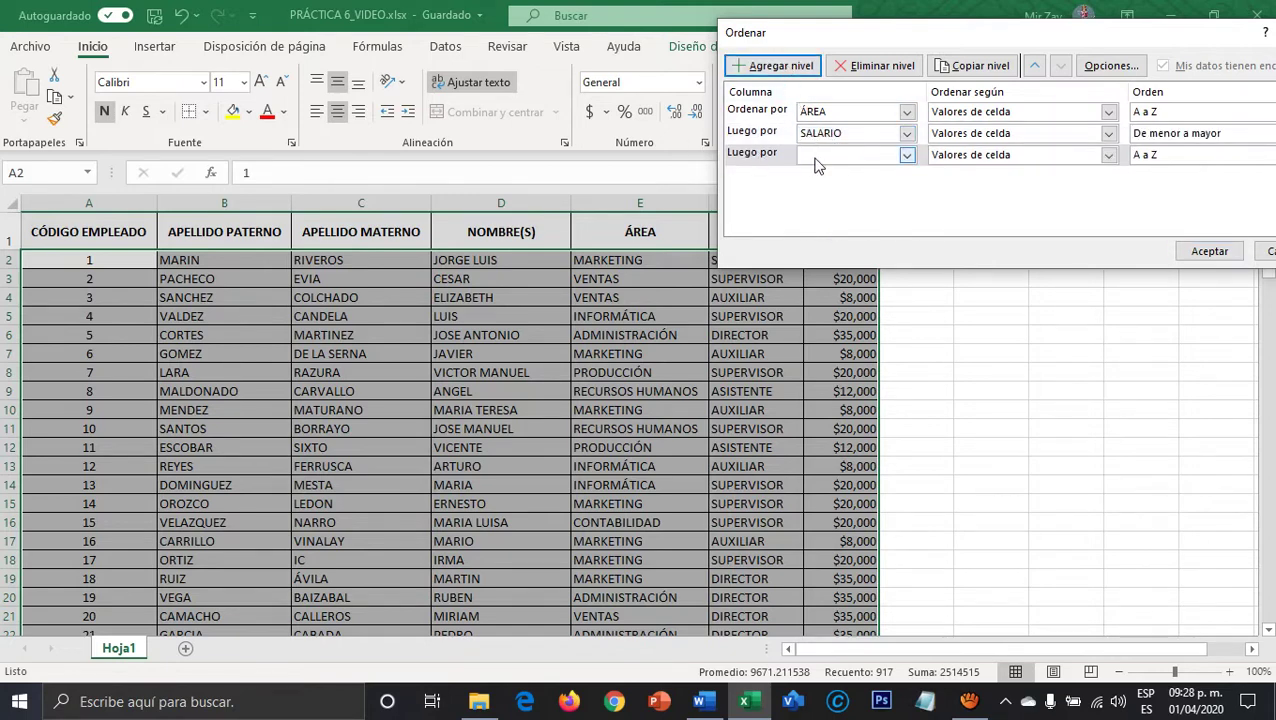
pyautogui.click(907, 156)
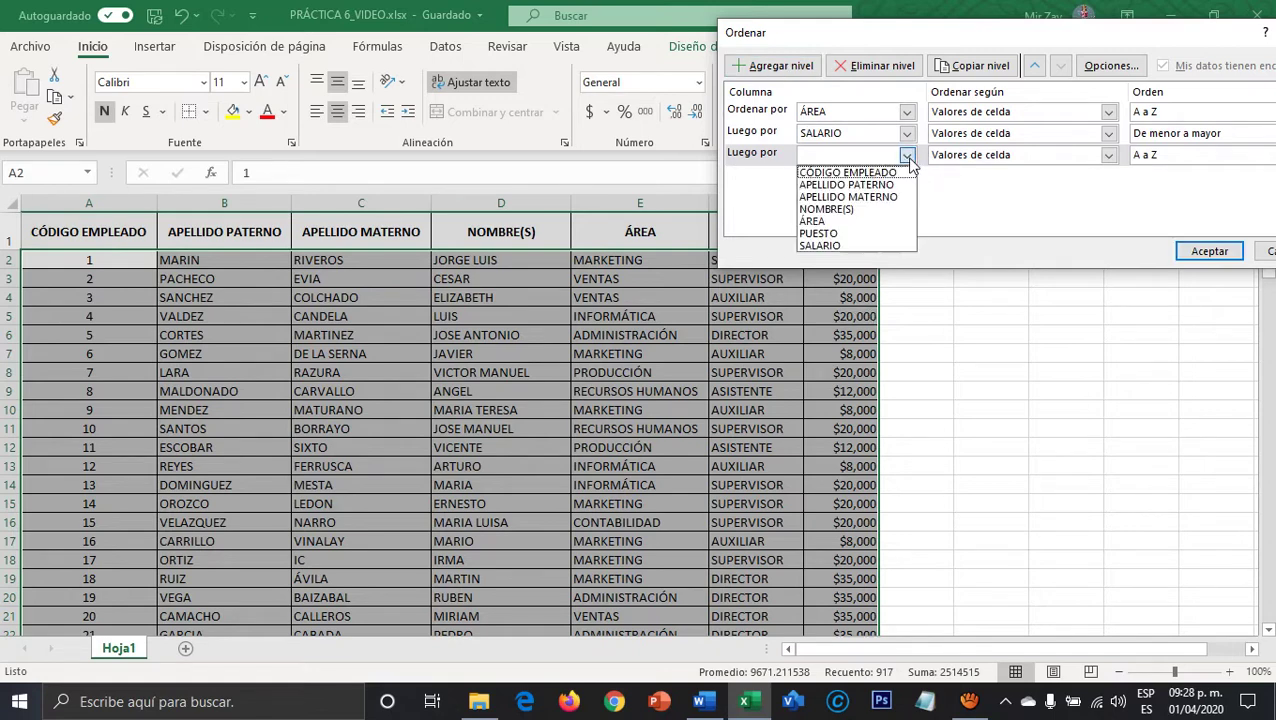
pyautogui.click(840, 185)
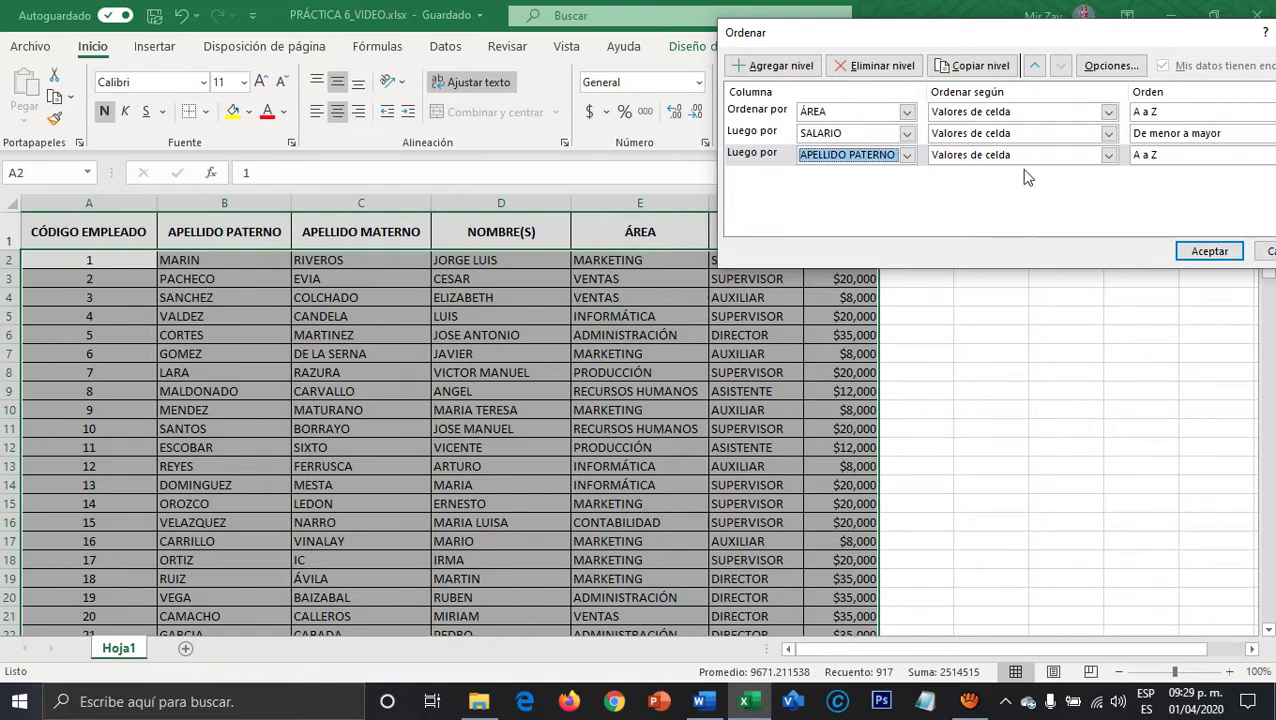
# Apply the three-level sort to the employee table and check how the records are grouped by ÁREA.
pyautogui.click(1208, 254)
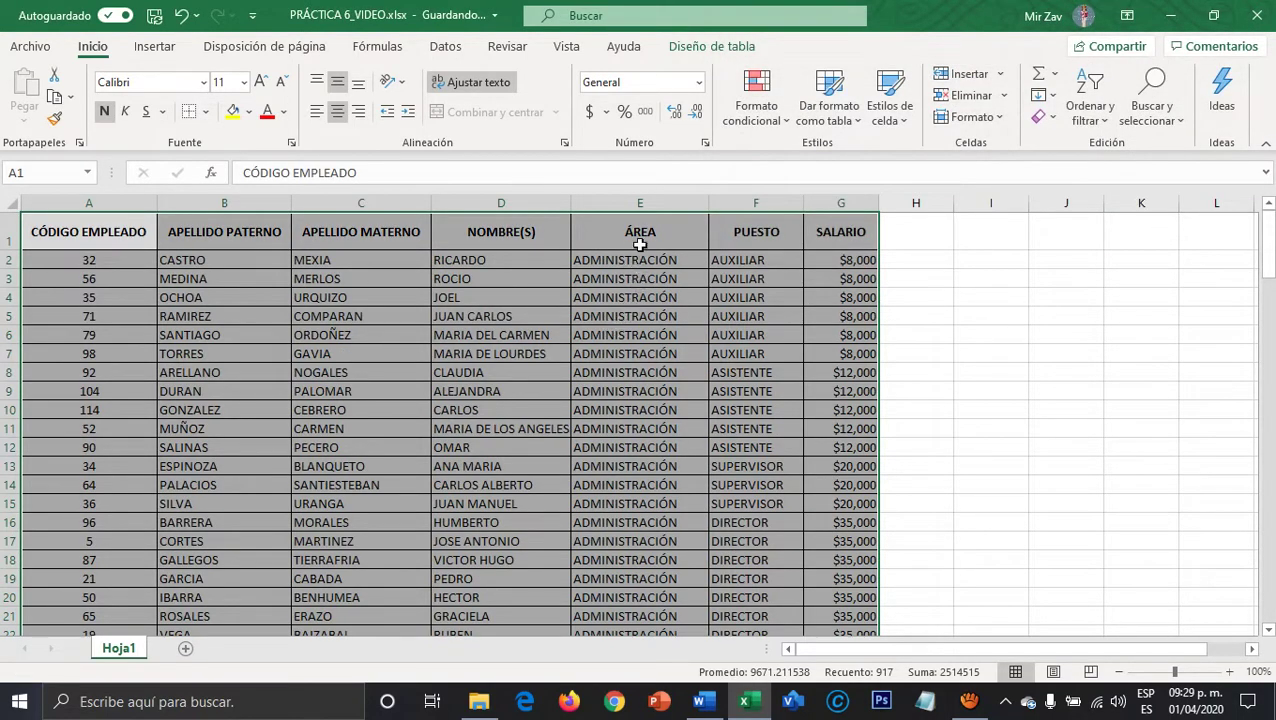
pyautogui.scroll(-1, 638, 245)
pyautogui.scroll(1, 637, 247)
pyautogui.scroll(-3, 615, 373)
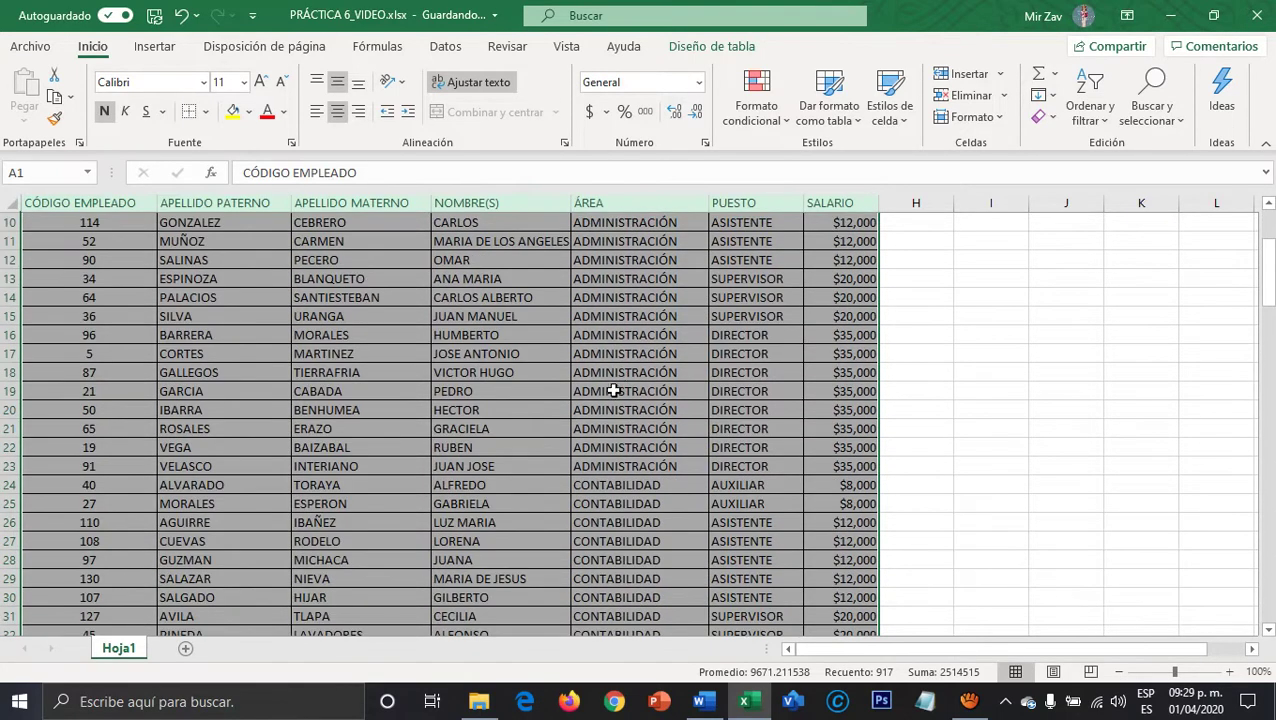
pyautogui.scroll(3, 615, 390)
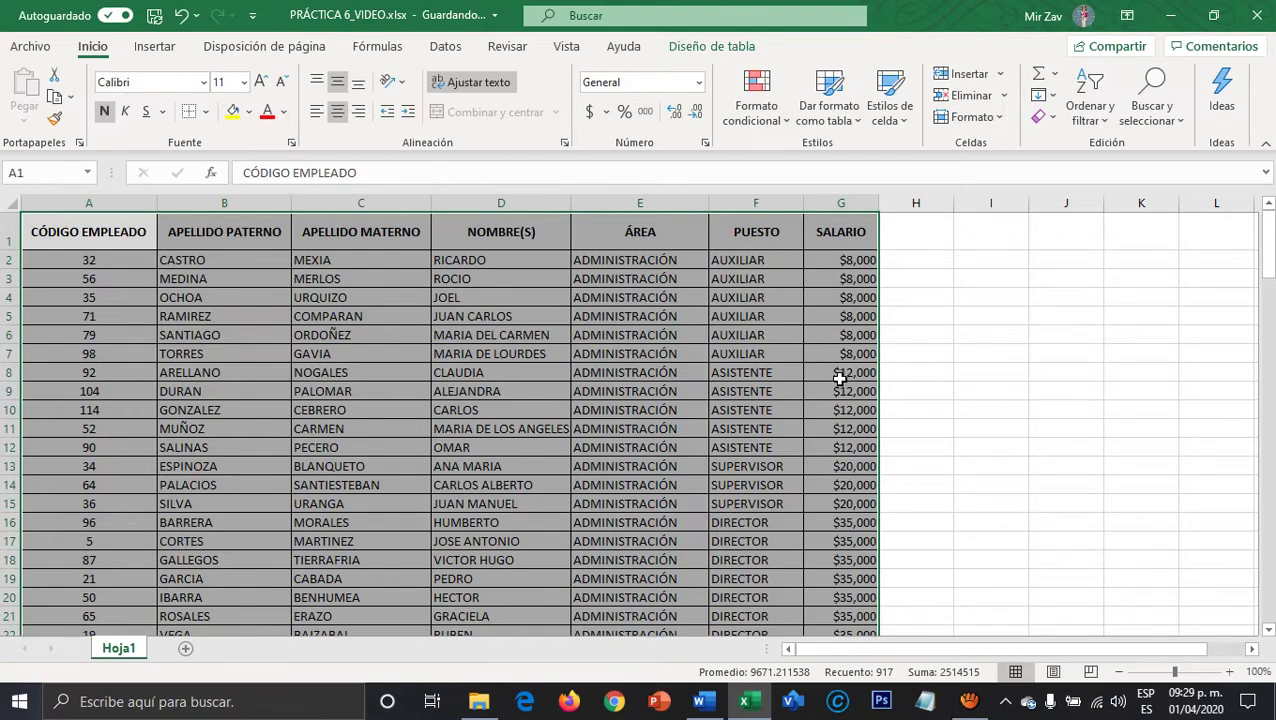
# Examine the order of SALARIO and APELLIDO PATERNO within each area of the sorted table.
pyautogui.scroll(-1, 763, 478)
pyautogui.scroll(1, 789, 407)
pyautogui.scroll(-1, 800, 505)
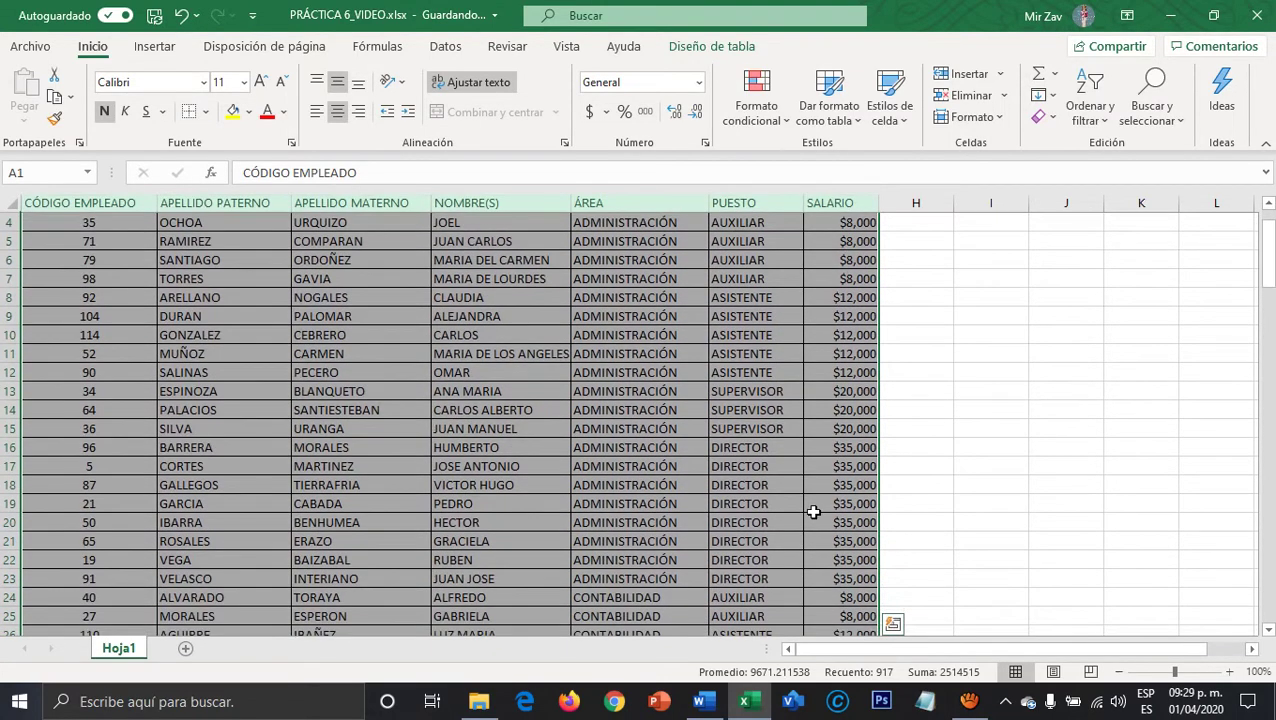
pyautogui.scroll(1, 814, 512)
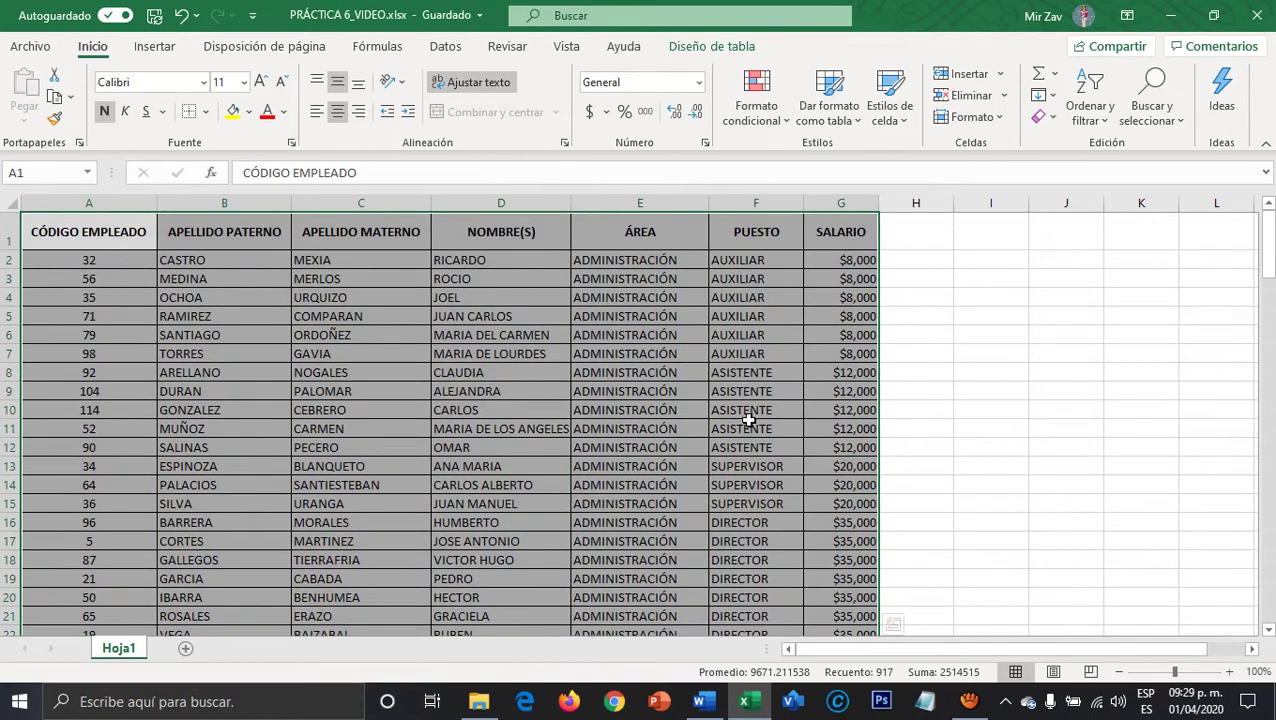
pyautogui.scroll(-1, 753, 470)
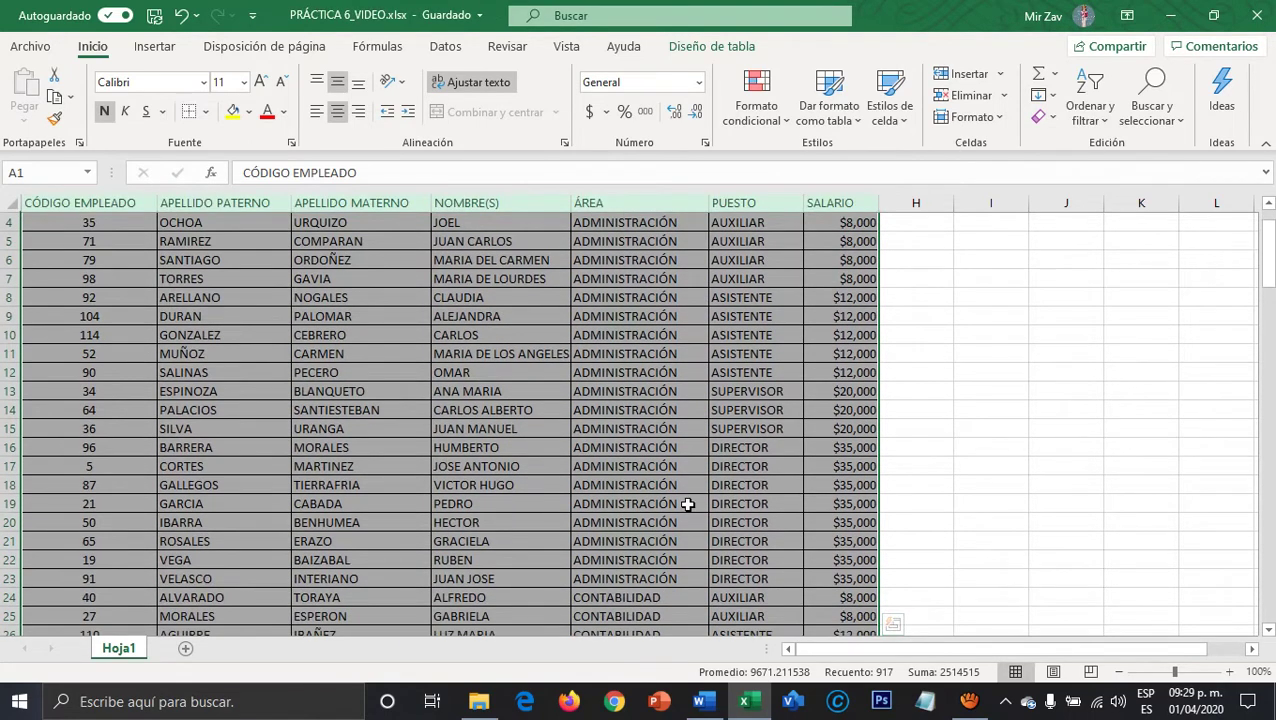
pyautogui.scroll(1, 688, 504)
pyautogui.scroll(-3, 688, 504)
pyautogui.scroll(1, 688, 504)
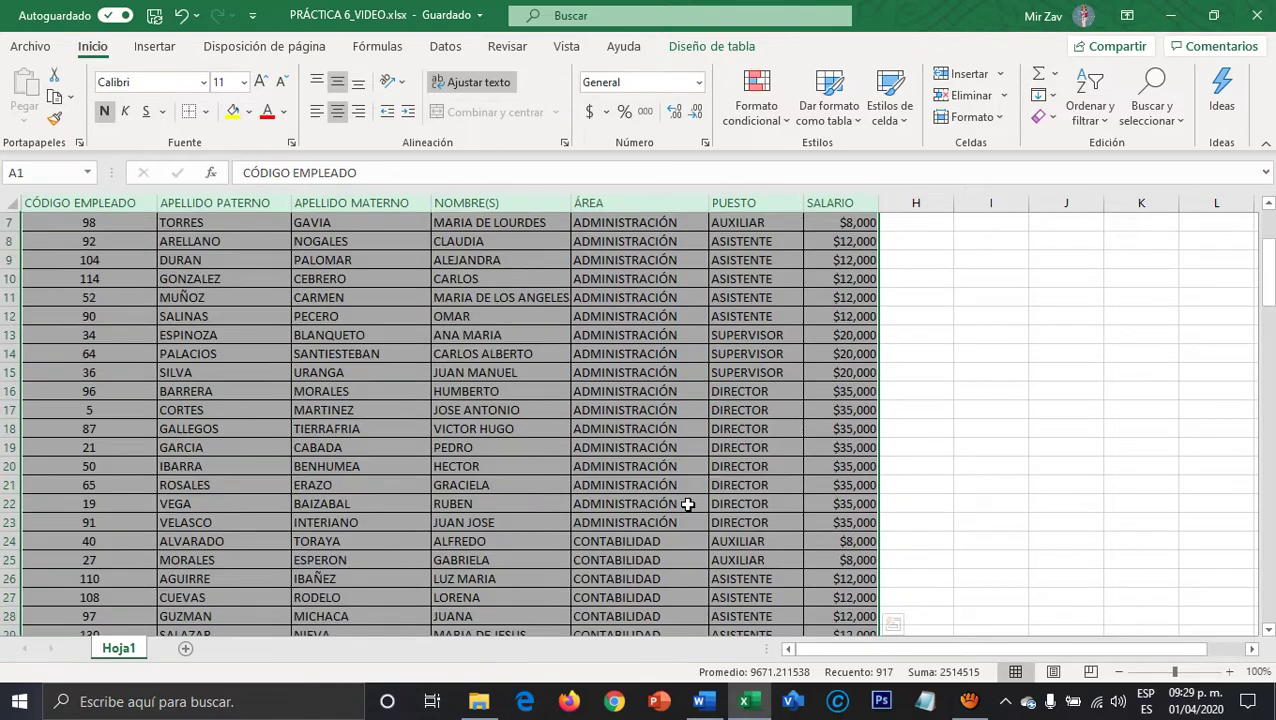
pyautogui.scroll(2, 688, 504)
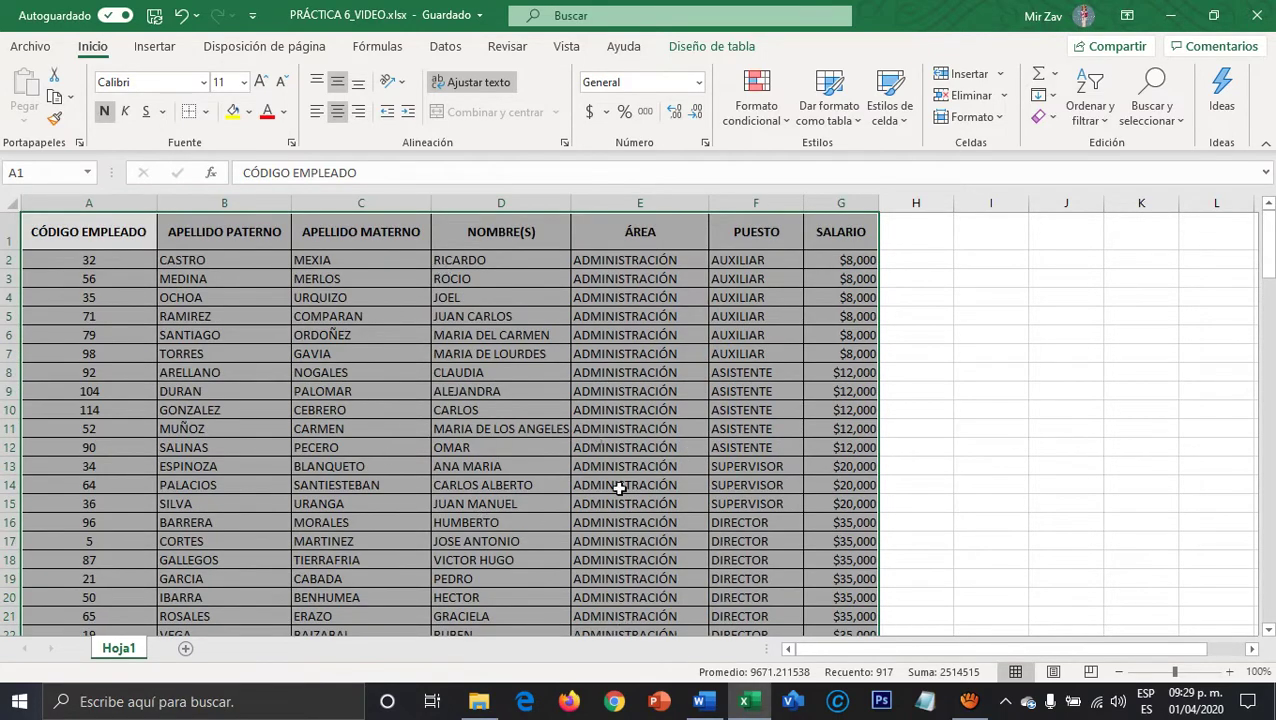
pyautogui.scroll(-4, 620, 490)
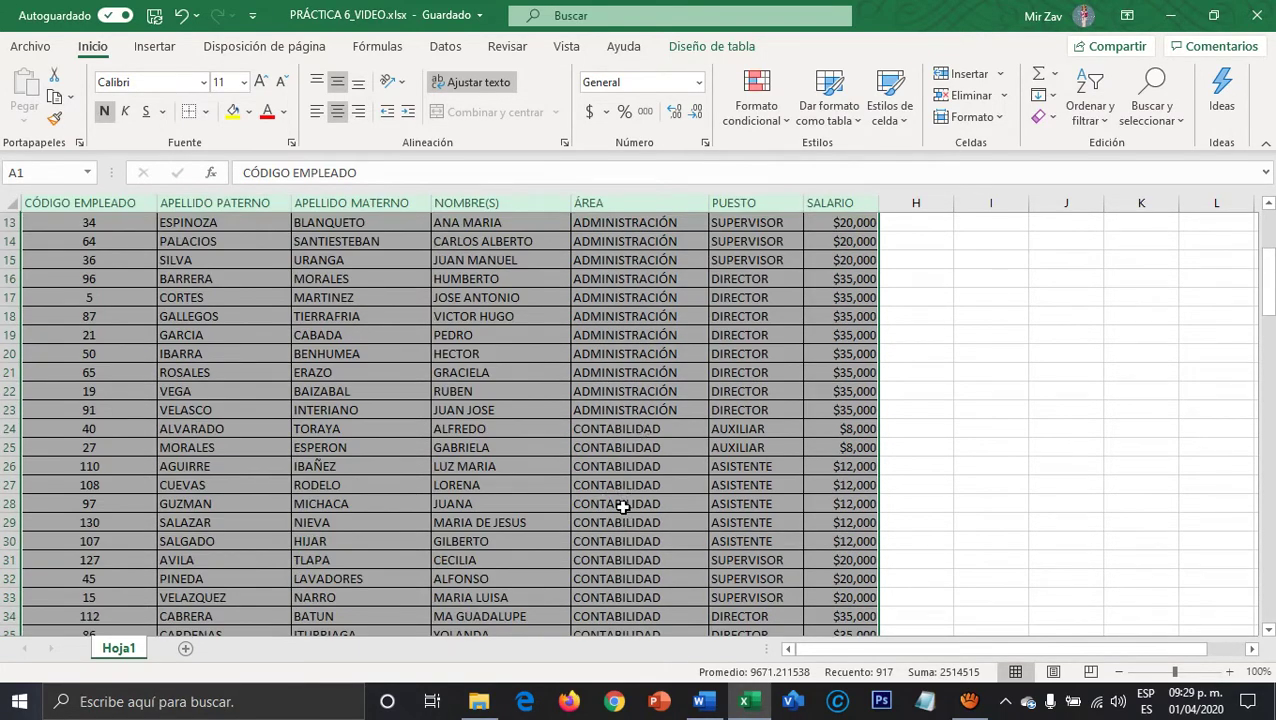
pyautogui.scroll(4, 622, 506)
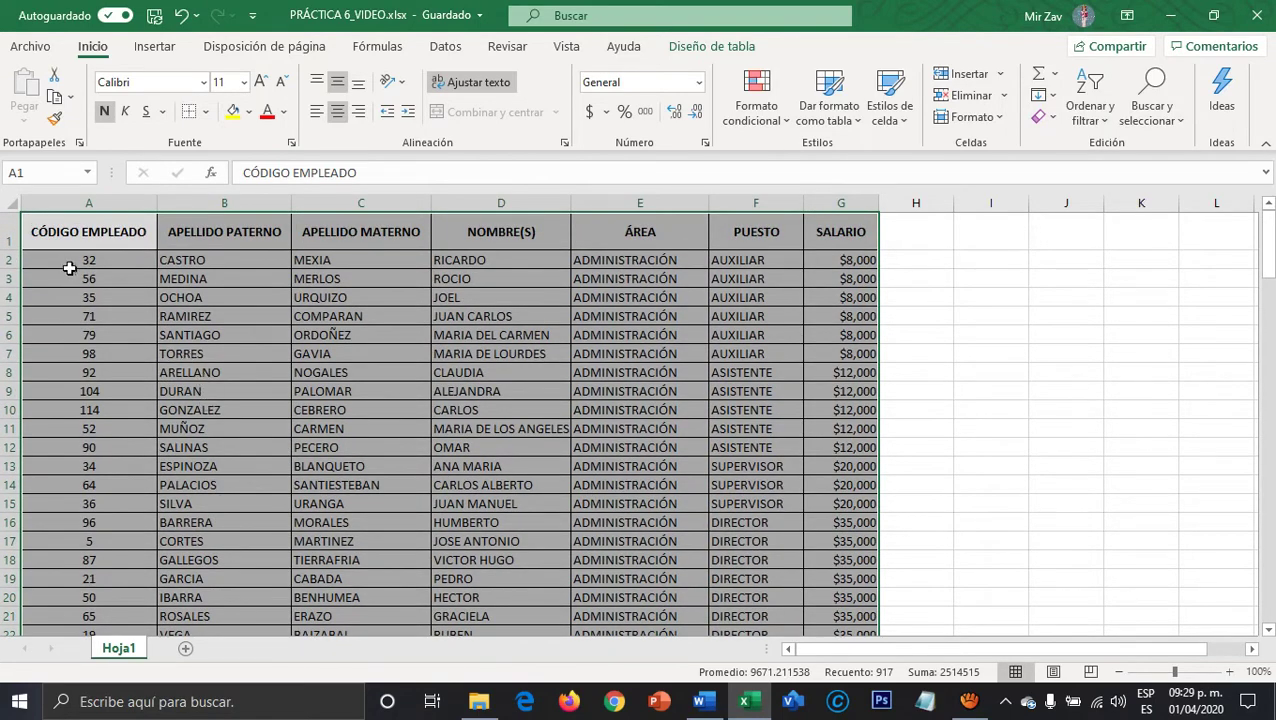
# Put a thick outside border around the ADMINISTRACIÓN records, cells A2:G23.
pyautogui.click(68, 262)
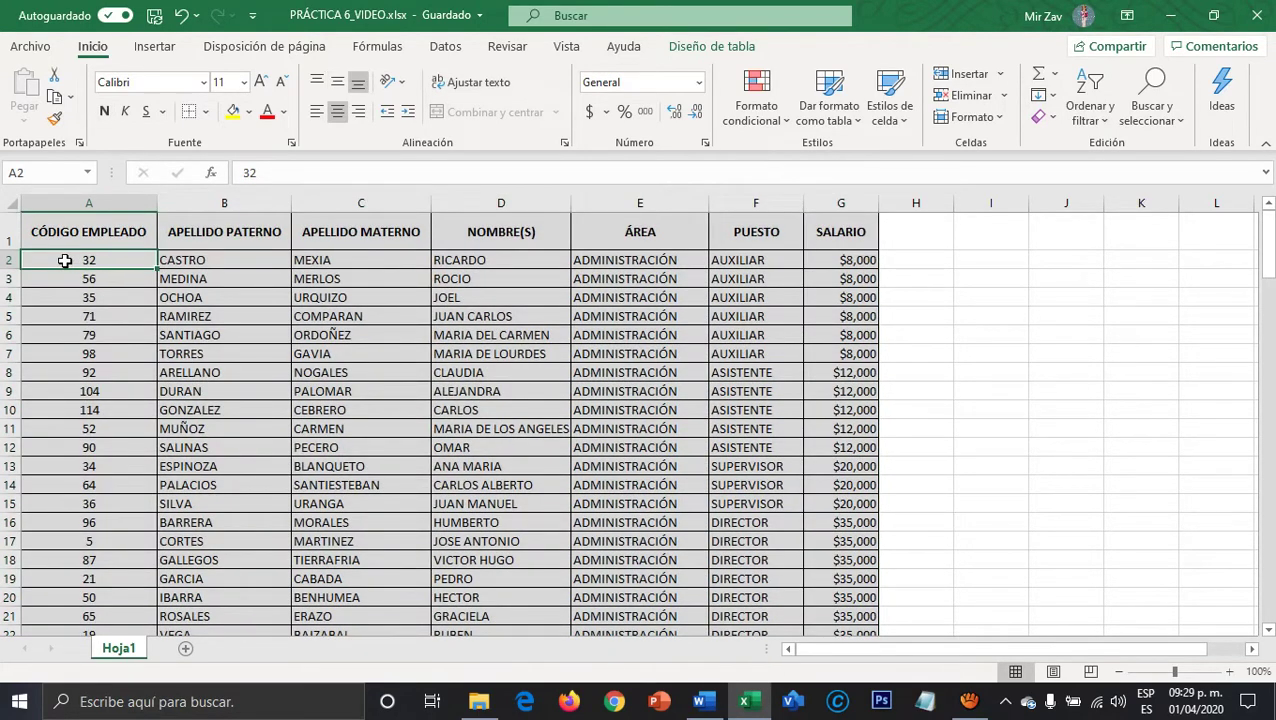
pyautogui.moveTo(64, 262); pyautogui.dragTo(829, 524)
pyautogui.scroll(2, 534, 448)
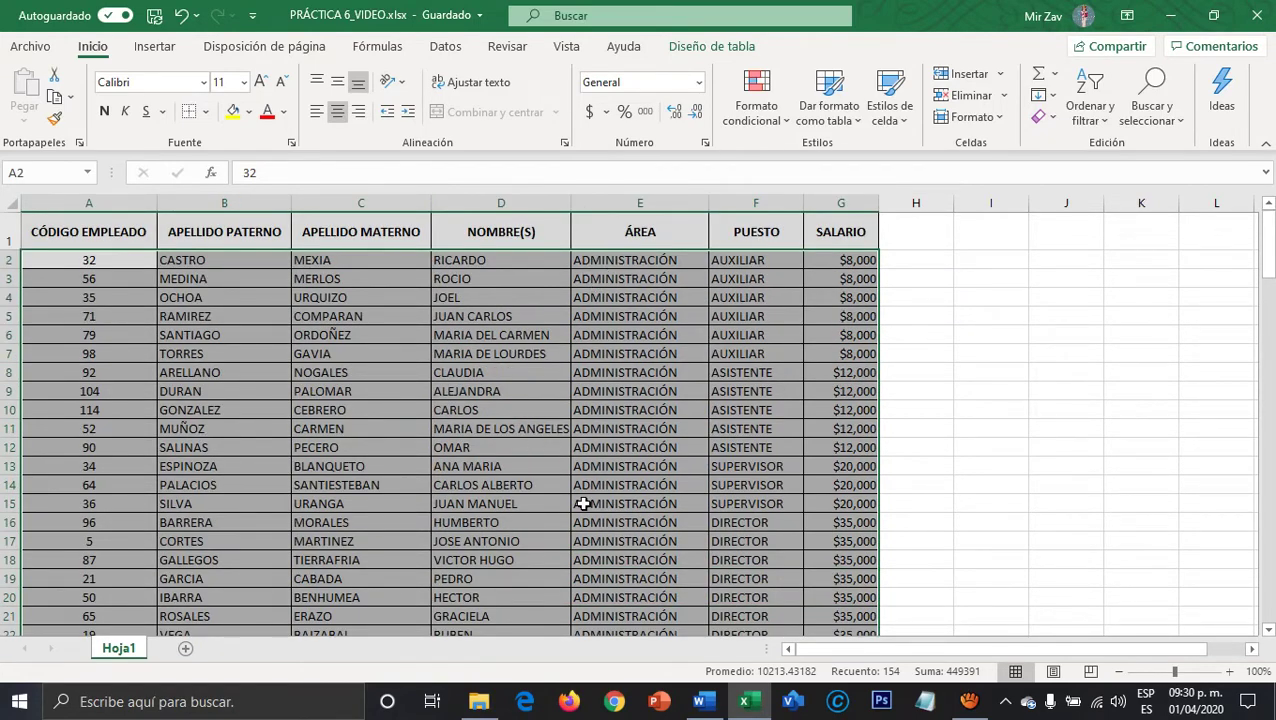
pyautogui.scroll(-2, 583, 504)
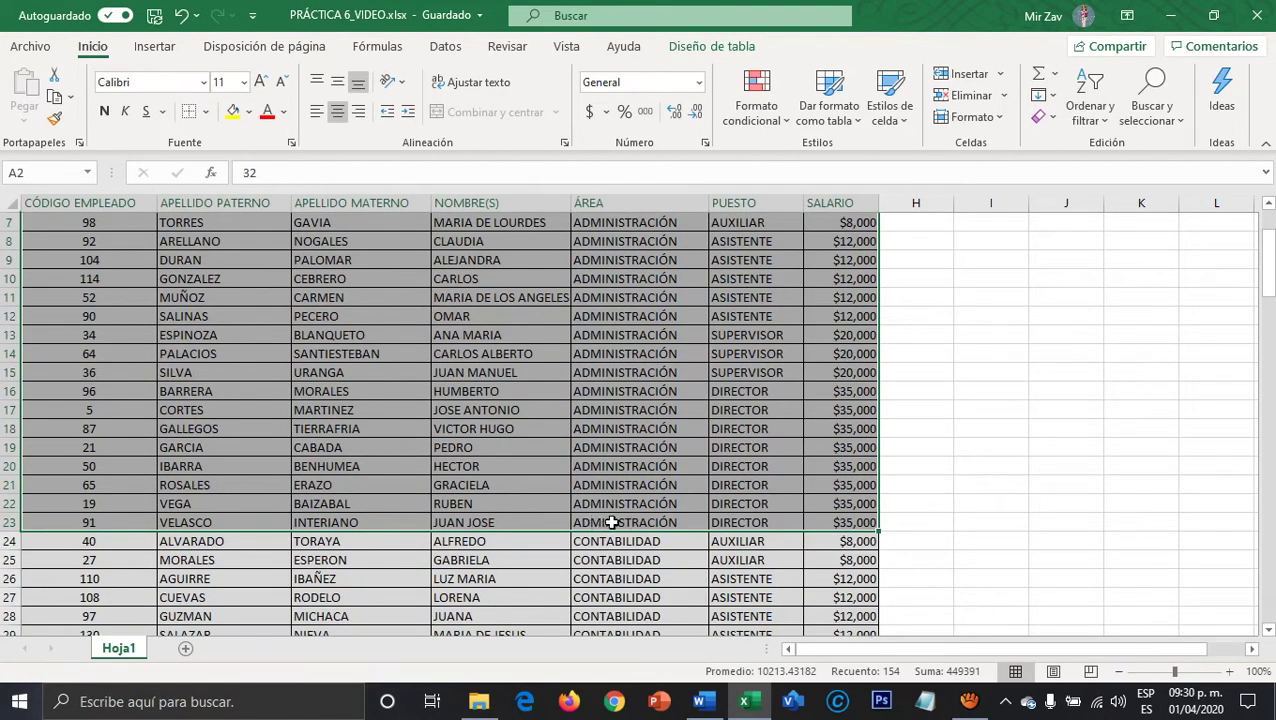
pyautogui.click(206, 112)
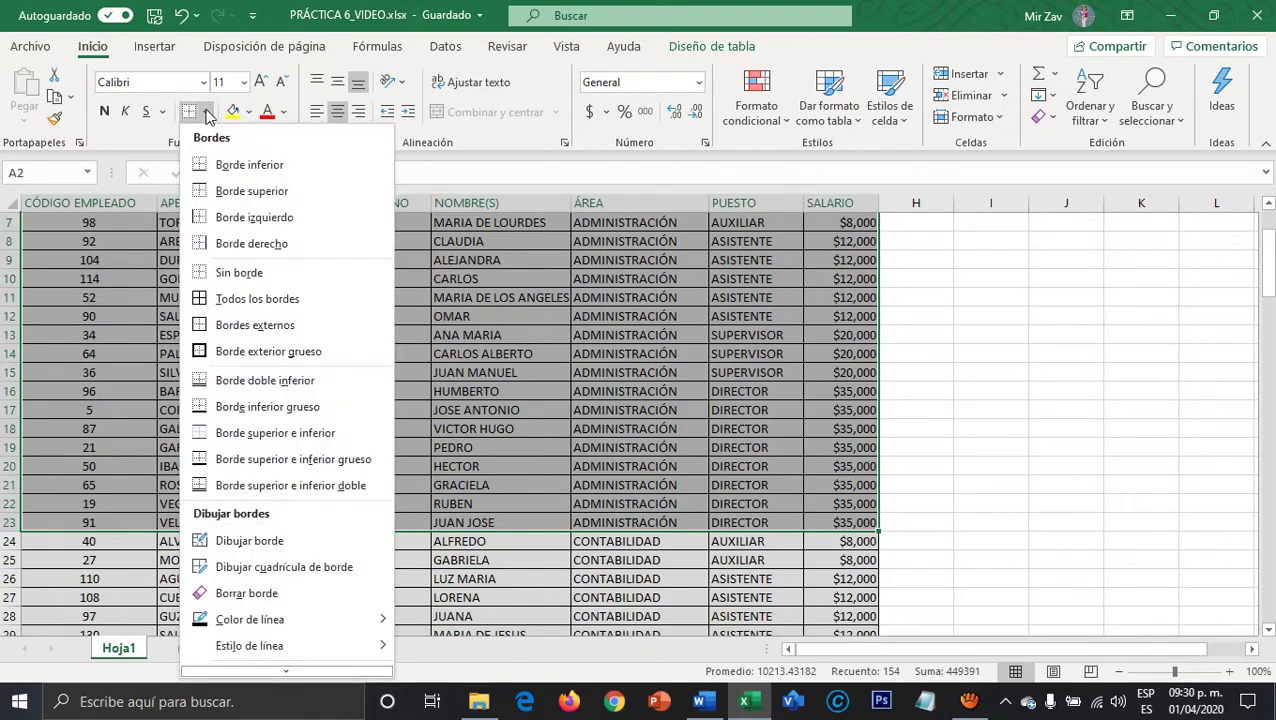
pyautogui.click(268, 351)
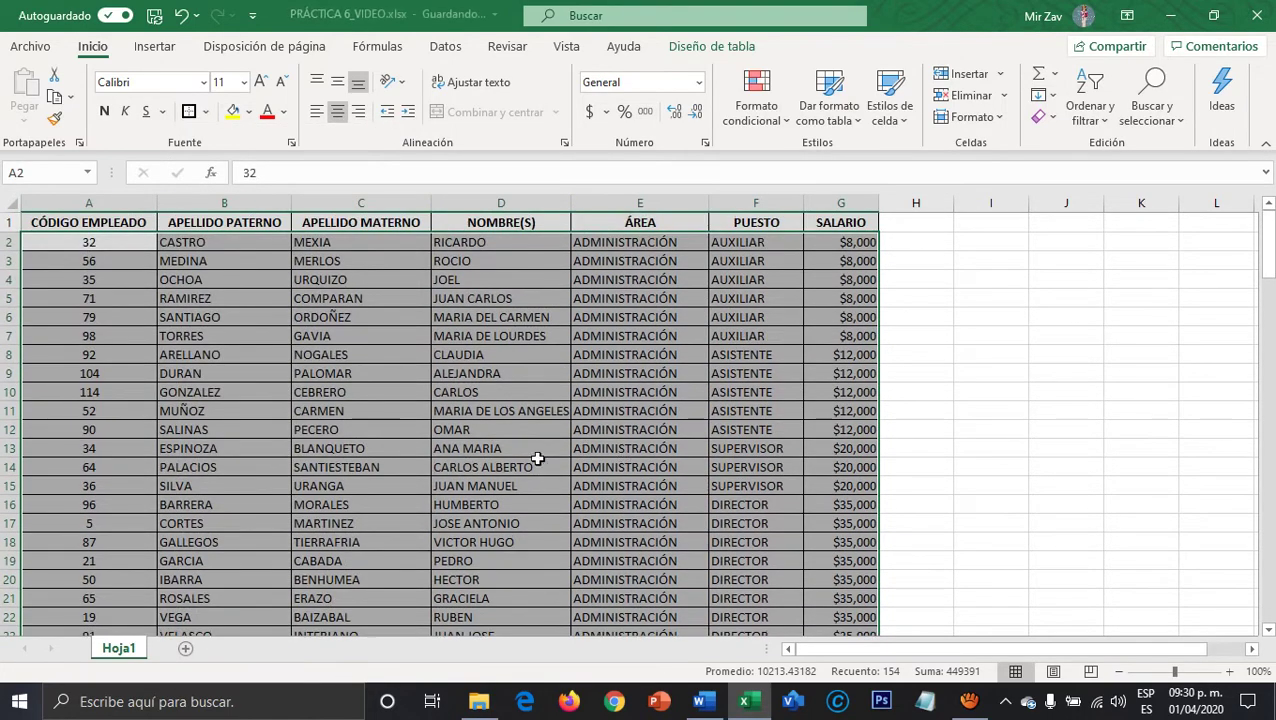
# Put thick outside borders around the CONTABILIDAD records in A24:G39 and the INFORMÁTICA records in A40:G52.
pyautogui.scroll(-5, 495, 465)
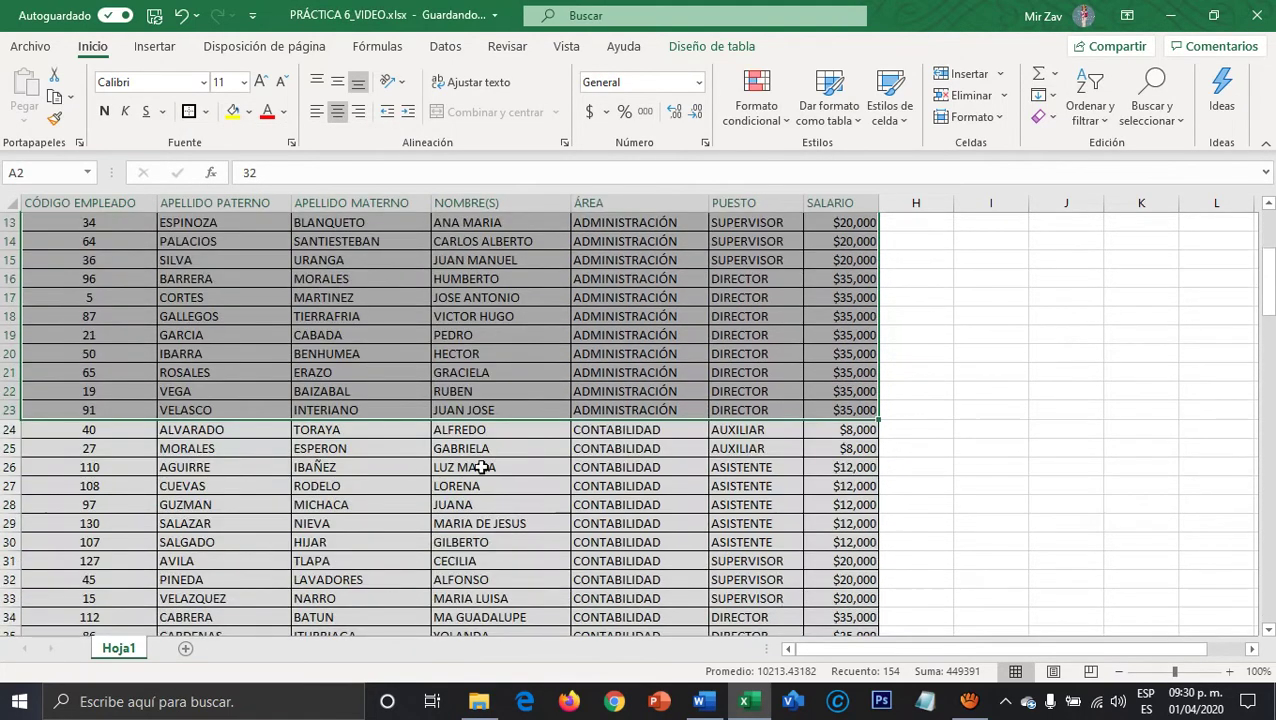
pyautogui.moveTo(79, 375); pyautogui.dragTo(818, 503)
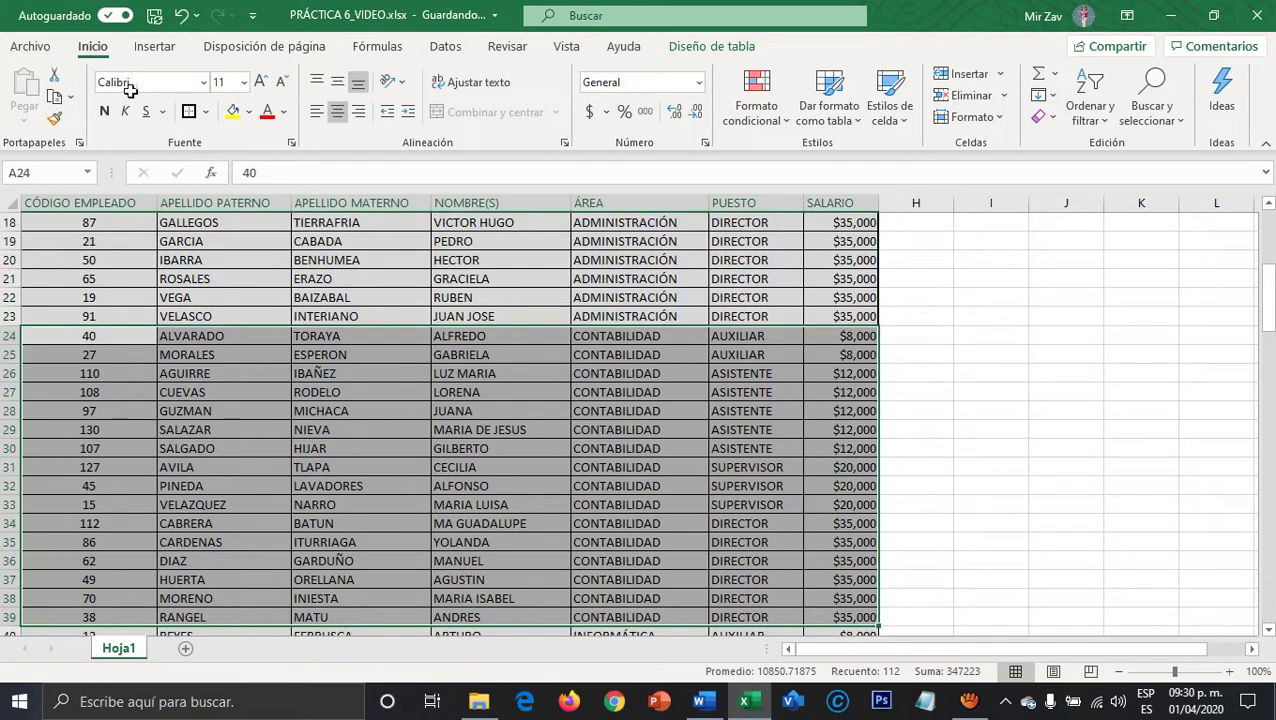
pyautogui.click(188, 111)
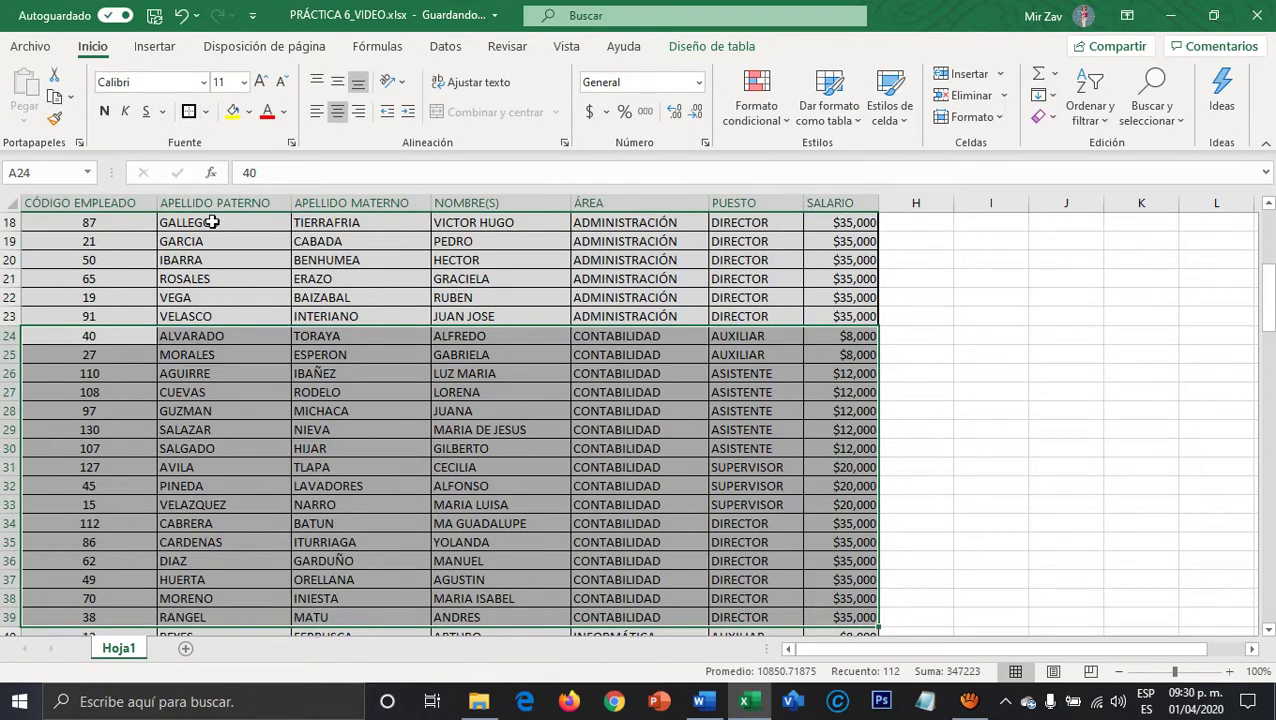
pyautogui.scroll(-4, 191, 365)
pyautogui.moveTo(79, 414); pyautogui.dragTo(820, 470)
pyautogui.scroll(2, 270, 205)
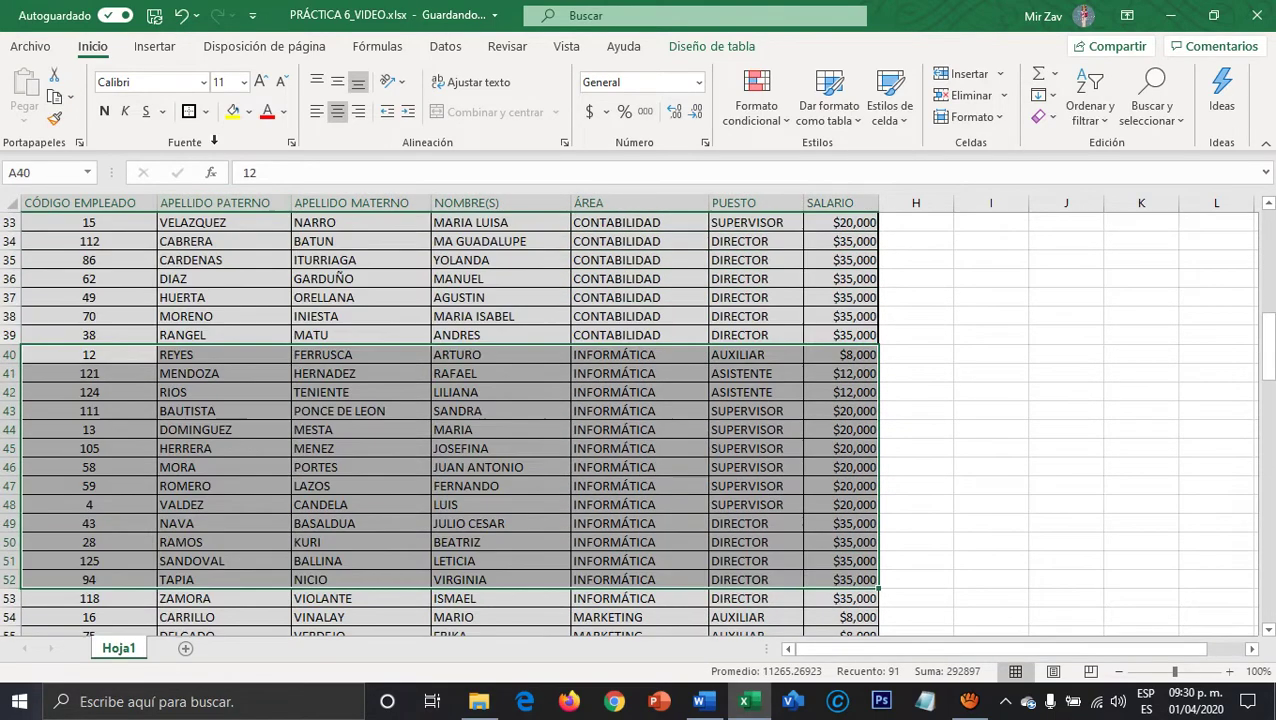
# Put thick outside borders around A53:G72, from the last INFORMÁTICA row through MARKETING, and the PRODUCCIÓN records in A73:G93.
pyautogui.scroll(-5, 146, 502)
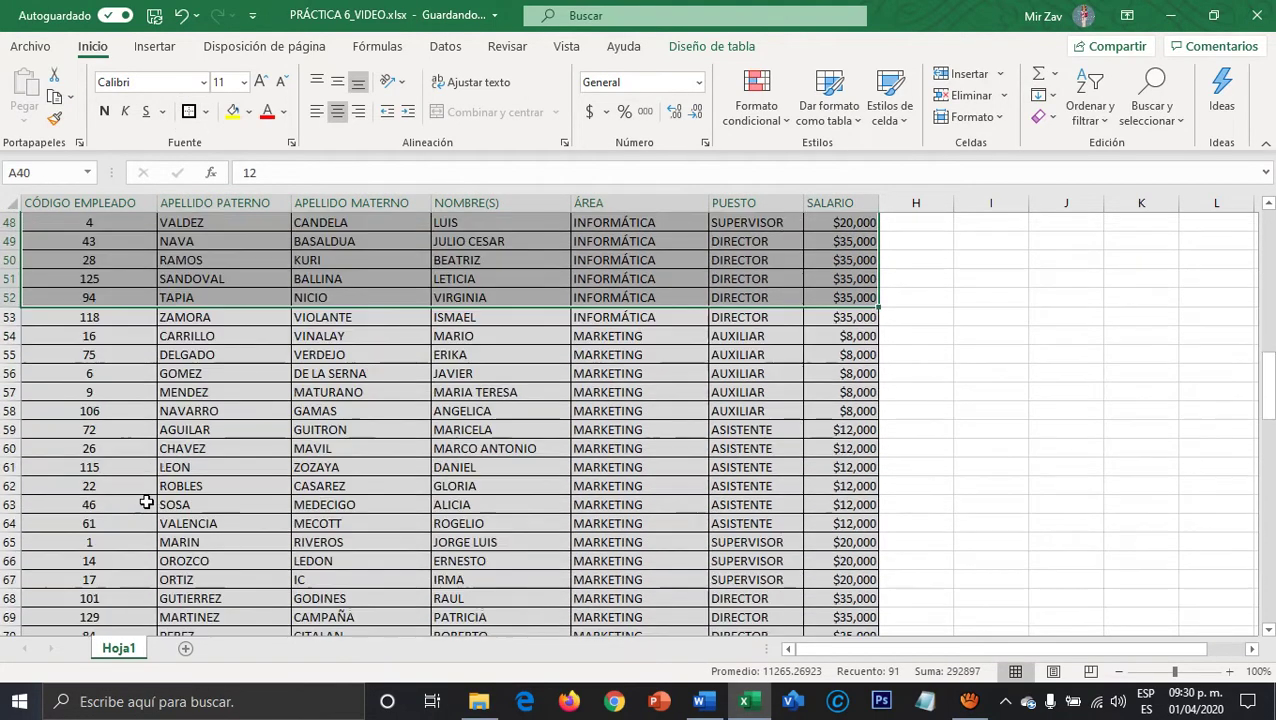
pyautogui.moveTo(78, 318); pyautogui.dragTo(840, 562)
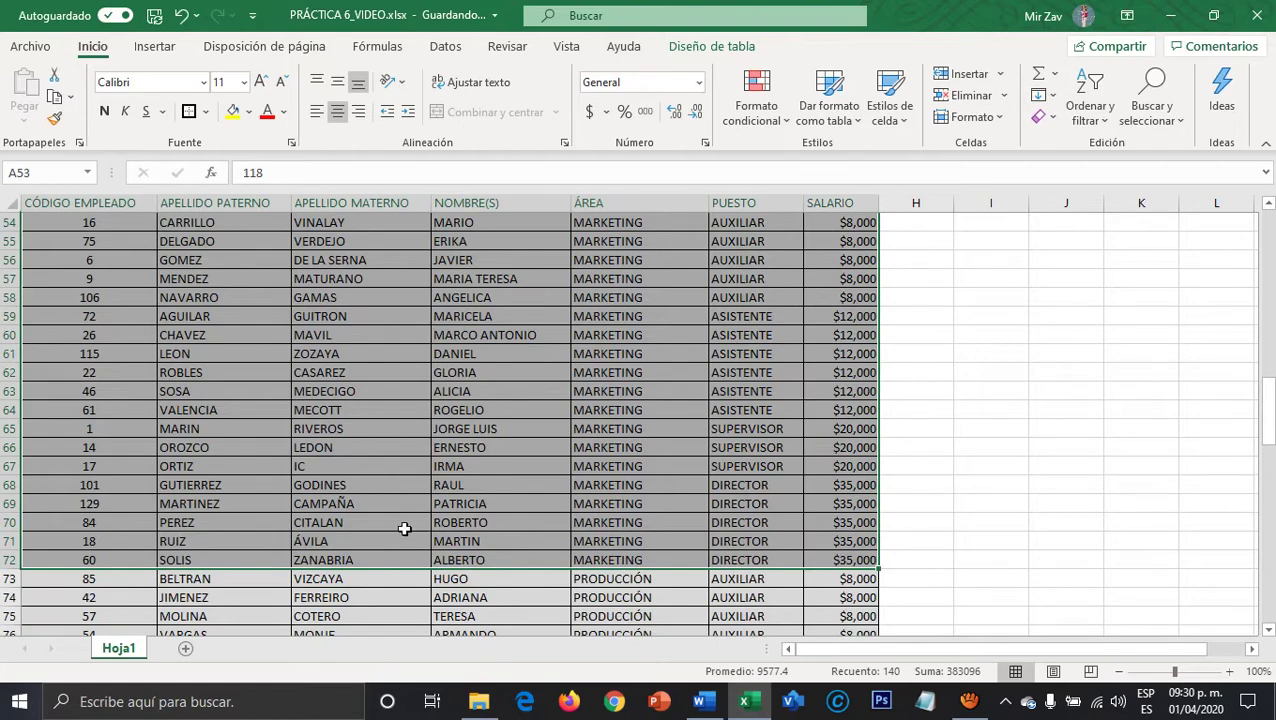
pyautogui.scroll(2, 414, 515)
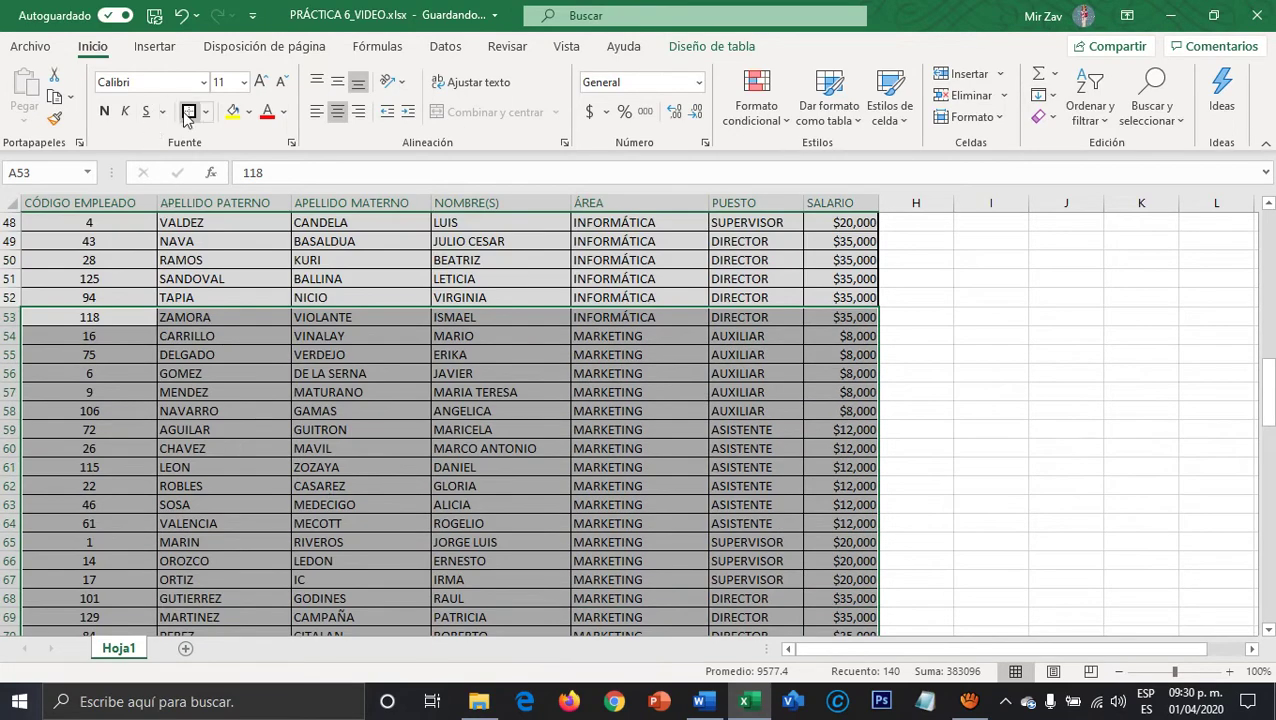
pyautogui.scroll(-5, 174, 553)
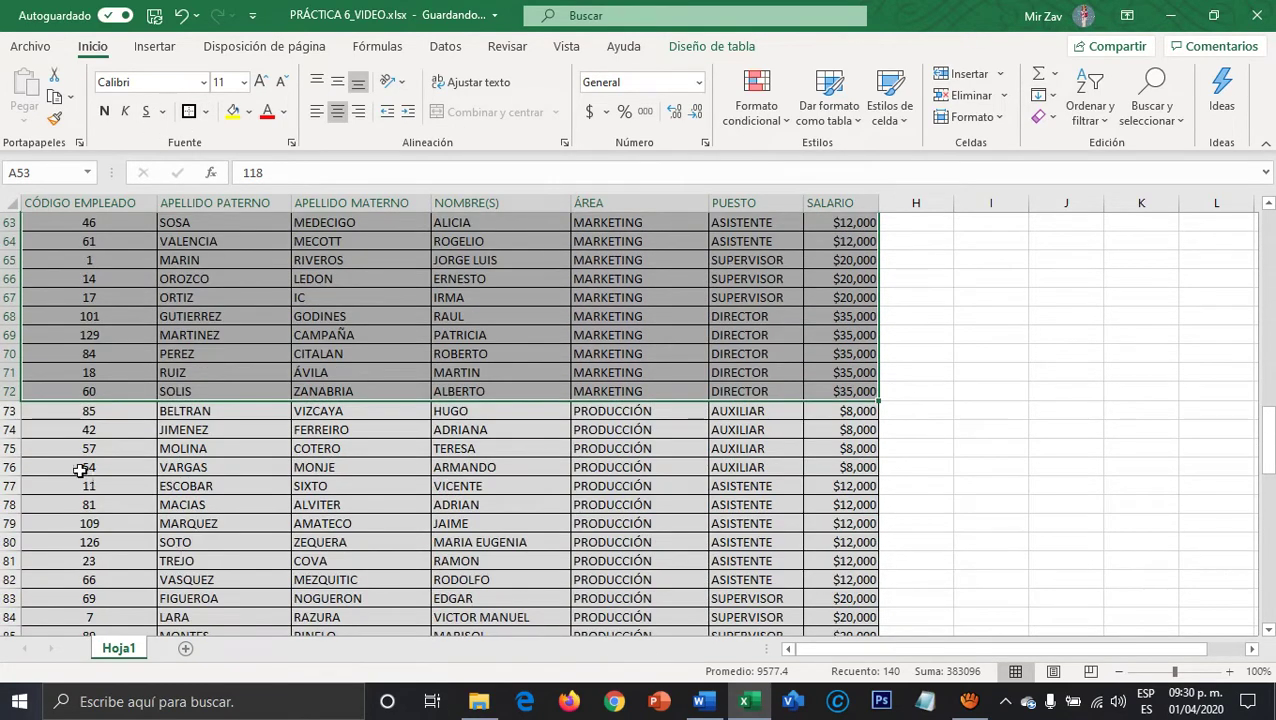
pyautogui.moveTo(88, 415); pyautogui.dragTo(824, 242)
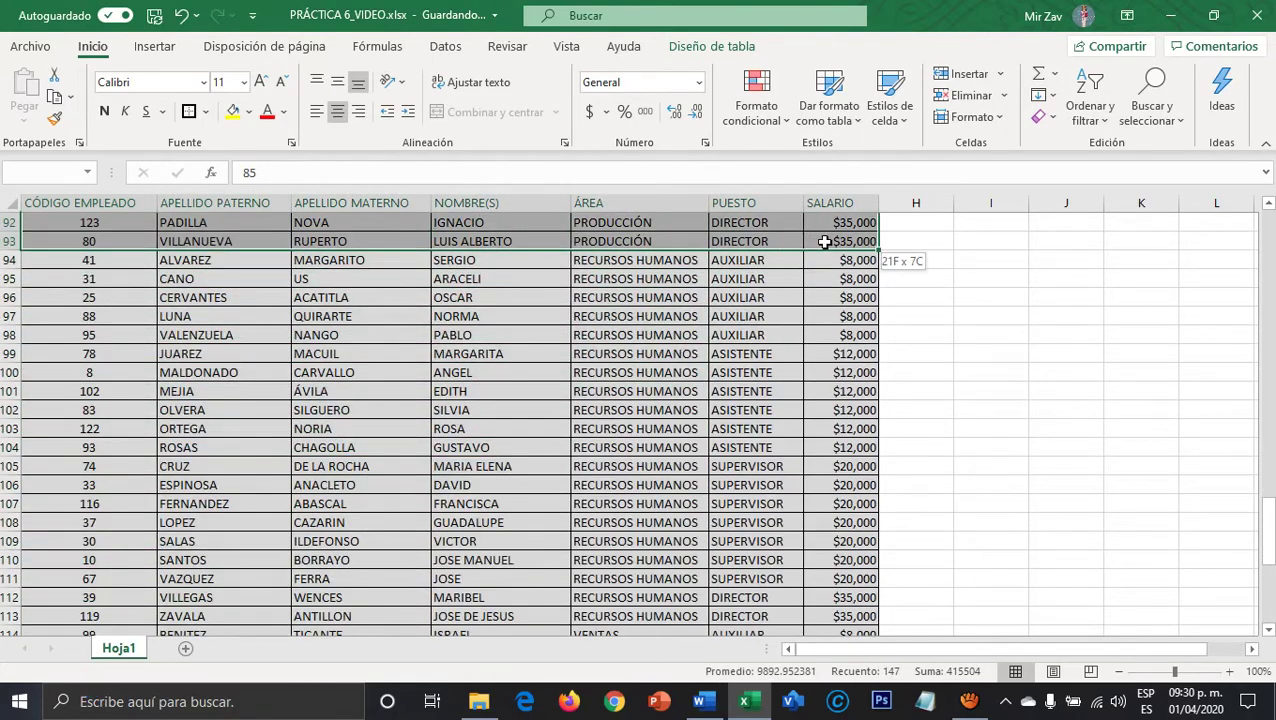
pyautogui.scroll(3, 285, 388)
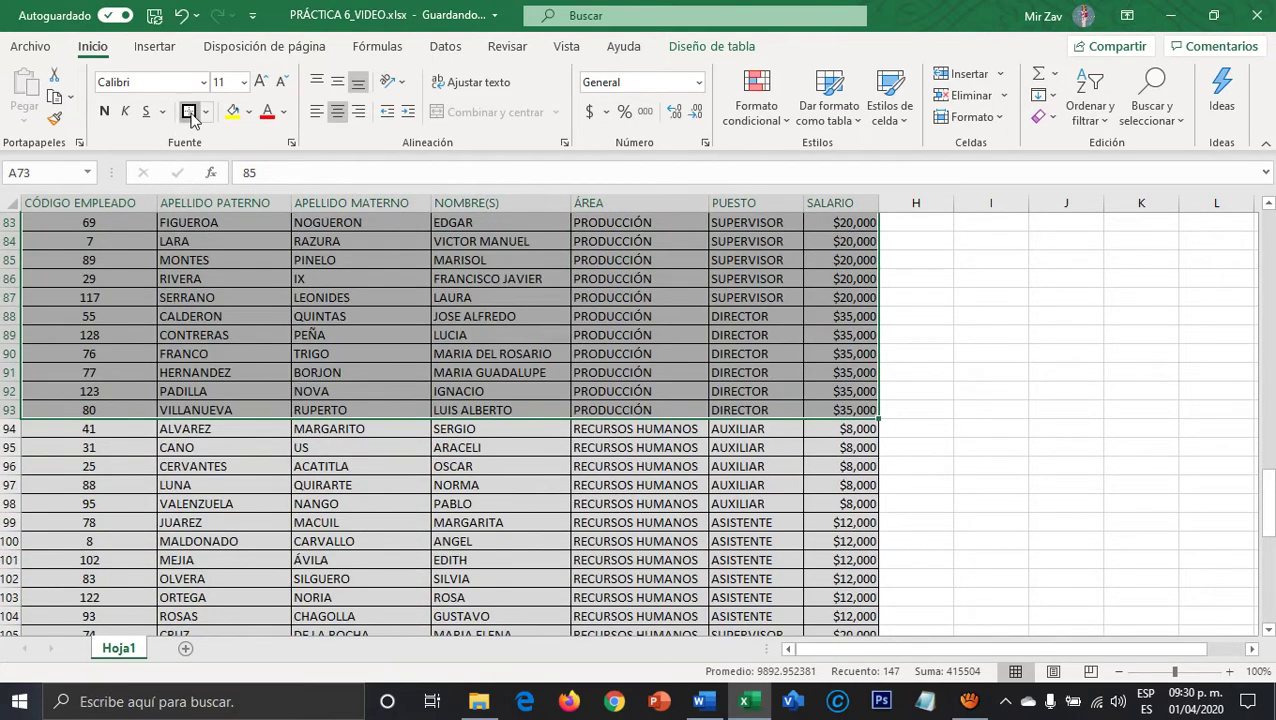
pyautogui.scroll(7, 157, 427)
pyautogui.scroll(-6, 134, 445)
# Put thick outside borders around the RECURSOS HUMANOS records in A94:G113 and the VENTAS records in A114:G131.
pyautogui.scroll(-3, 134, 445)
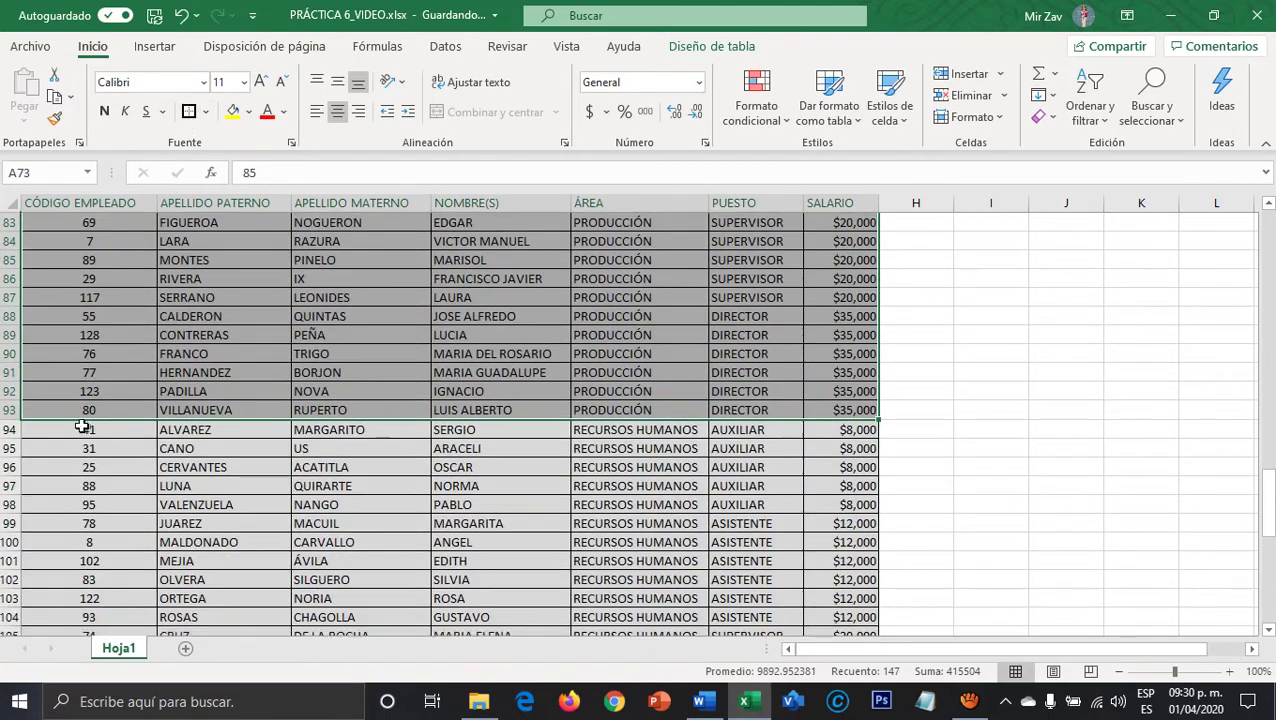
pyautogui.moveTo(63, 316); pyautogui.dragTo(875, 620)
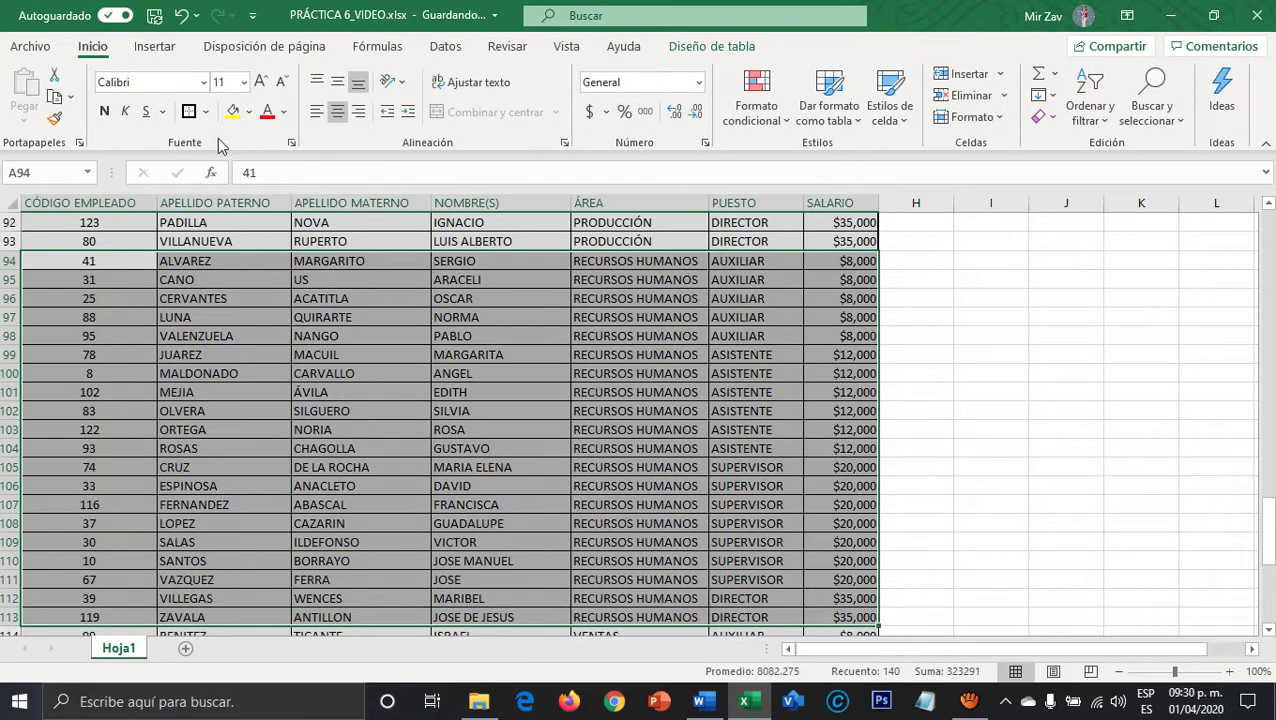
pyautogui.click(188, 111)
pyautogui.scroll(-4, 152, 376)
pyautogui.scroll(-2, 152, 376)
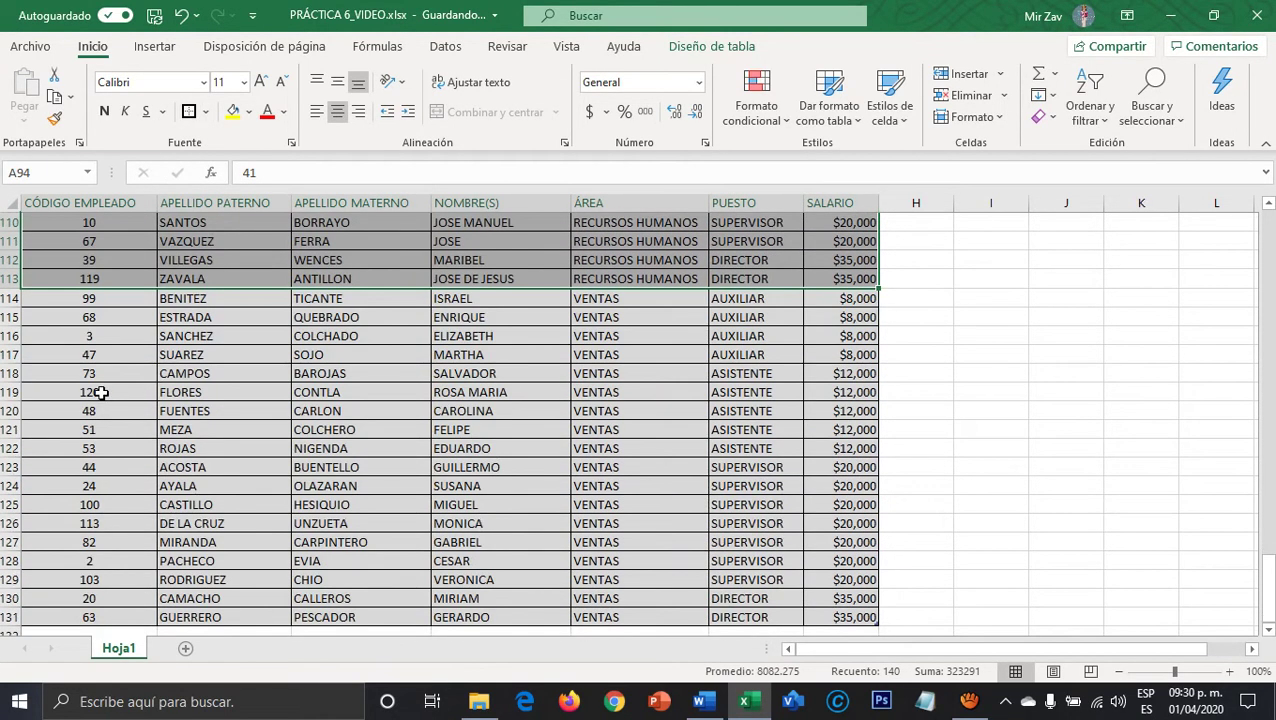
pyautogui.moveTo(76, 298); pyautogui.dragTo(806, 619)
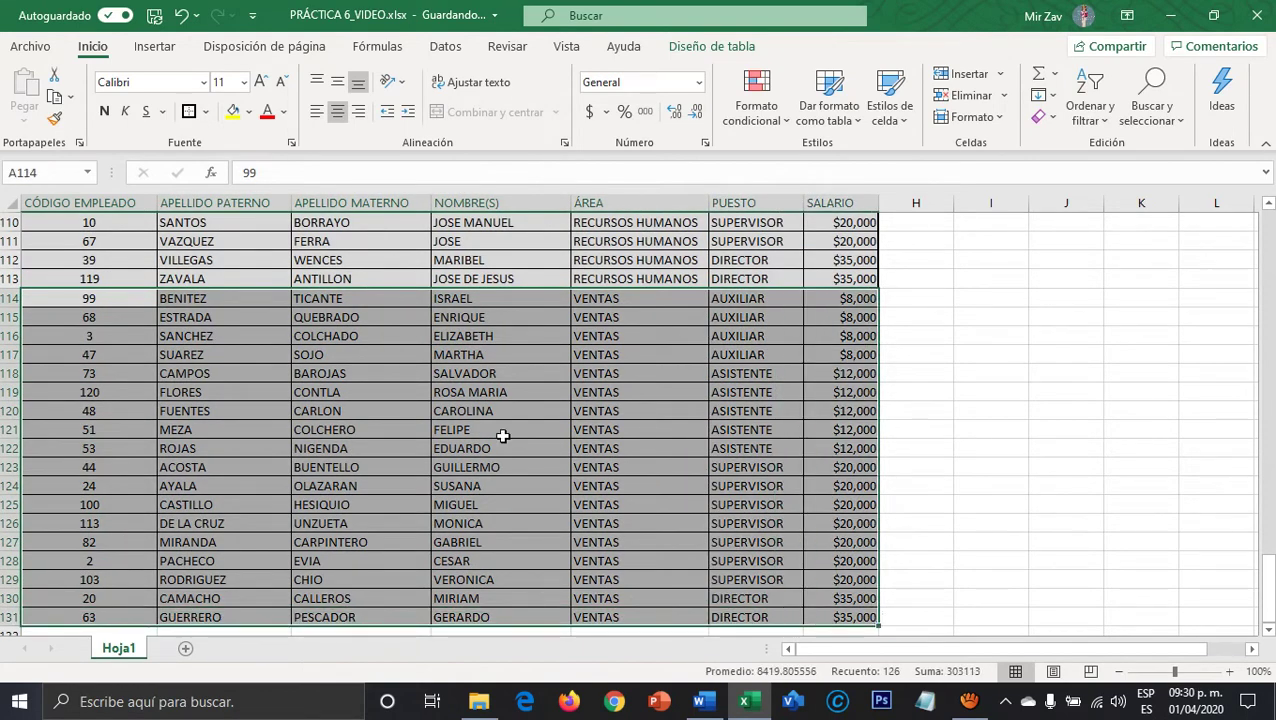
pyautogui.click(188, 111)
# Deselect the table and review the thick borders that separate the areas throughout the list.
pyautogui.scroll(12, 988, 385)
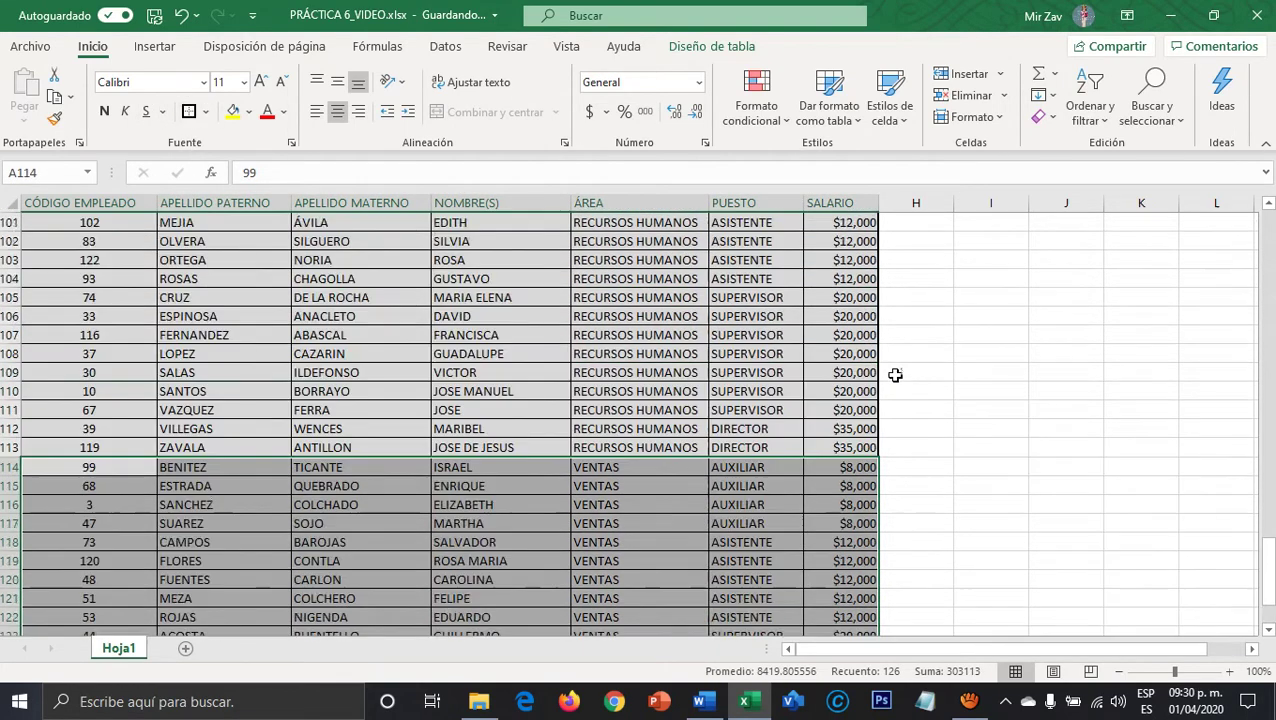
pyautogui.click(991, 384)
pyautogui.scroll(2, 991, 384)
pyautogui.scroll(20, 991, 384)
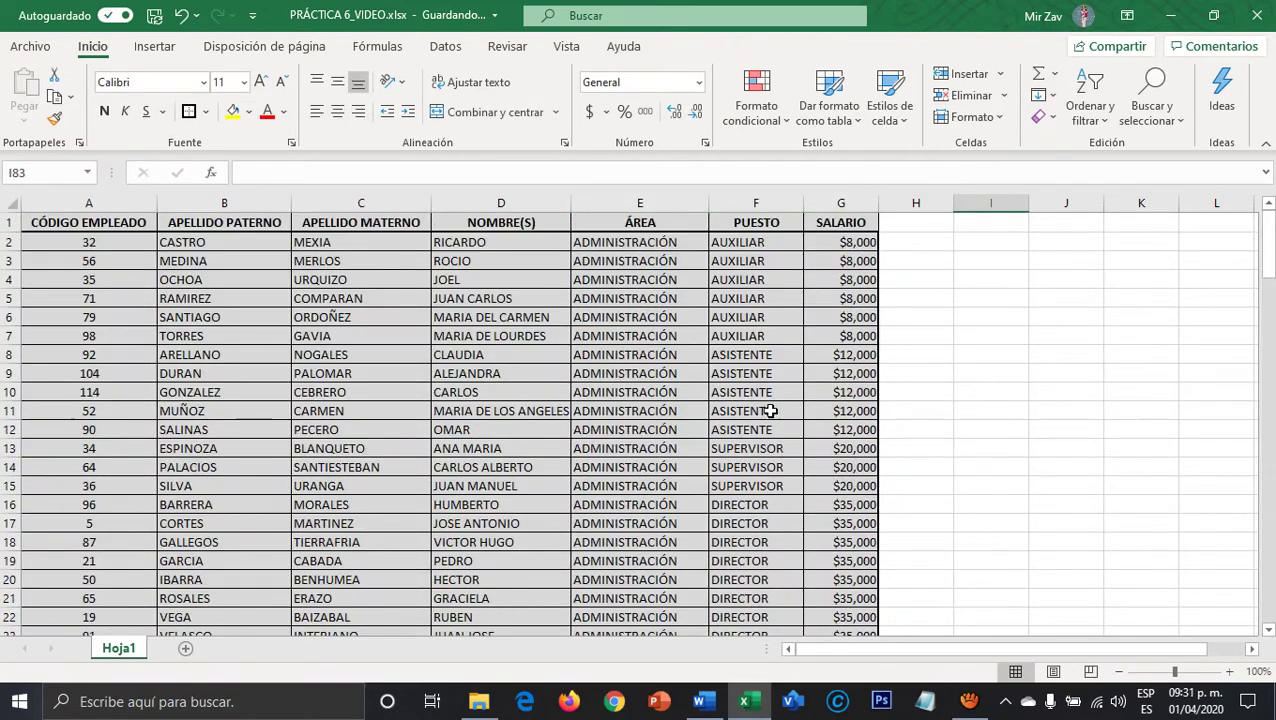
pyautogui.scroll(-8, 272, 425)
pyautogui.scroll(-4, 272, 425)
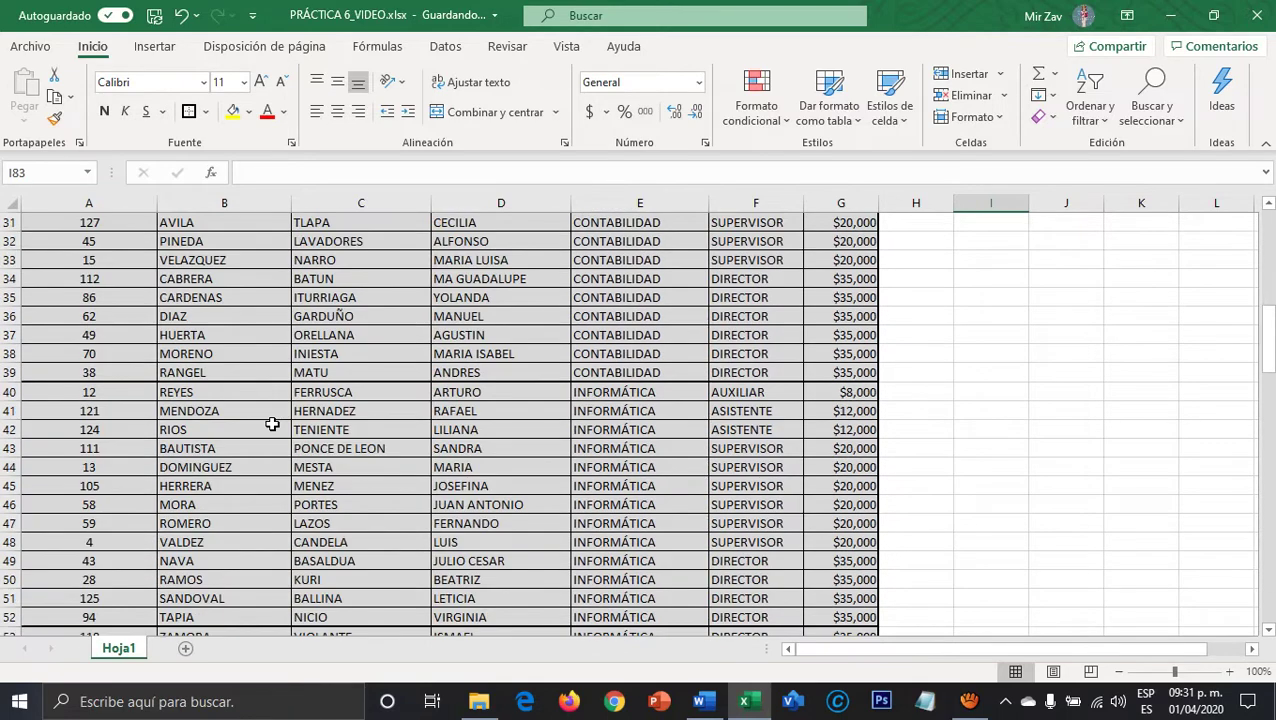
pyautogui.scroll(10, 272, 425)
pyautogui.scroll(2, 272, 425)
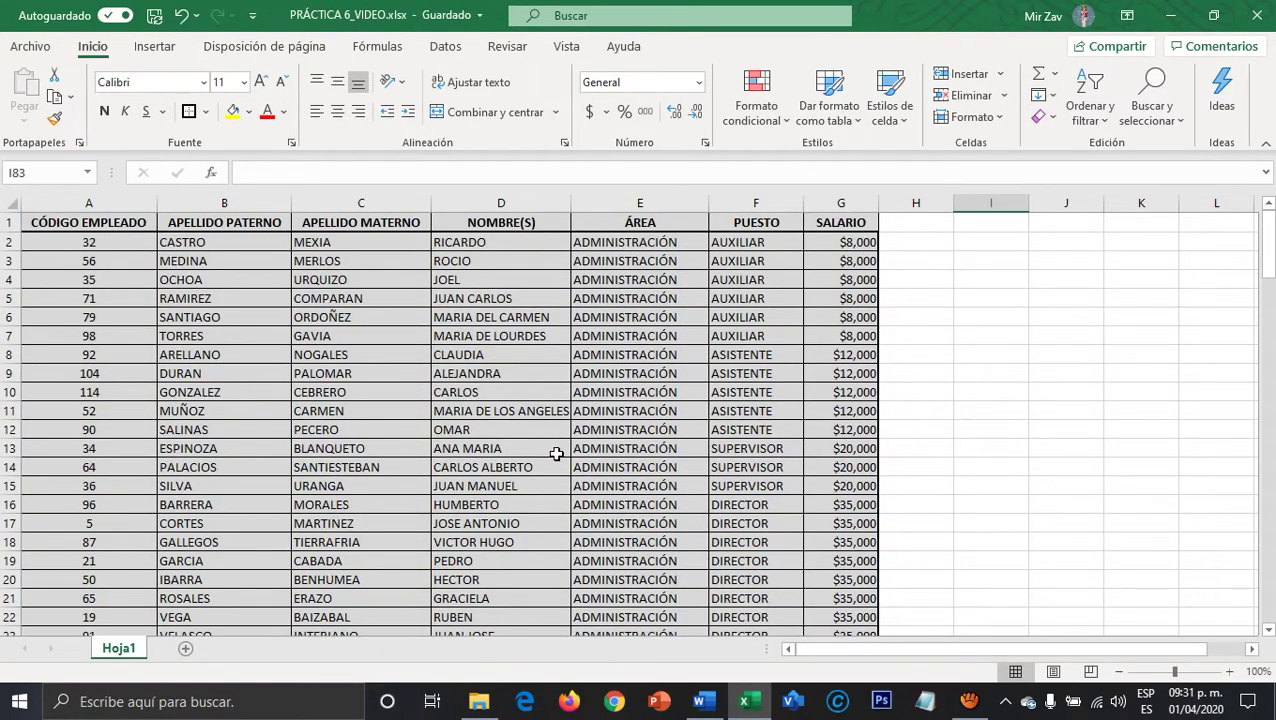
pyautogui.scroll(-6, 555, 453)
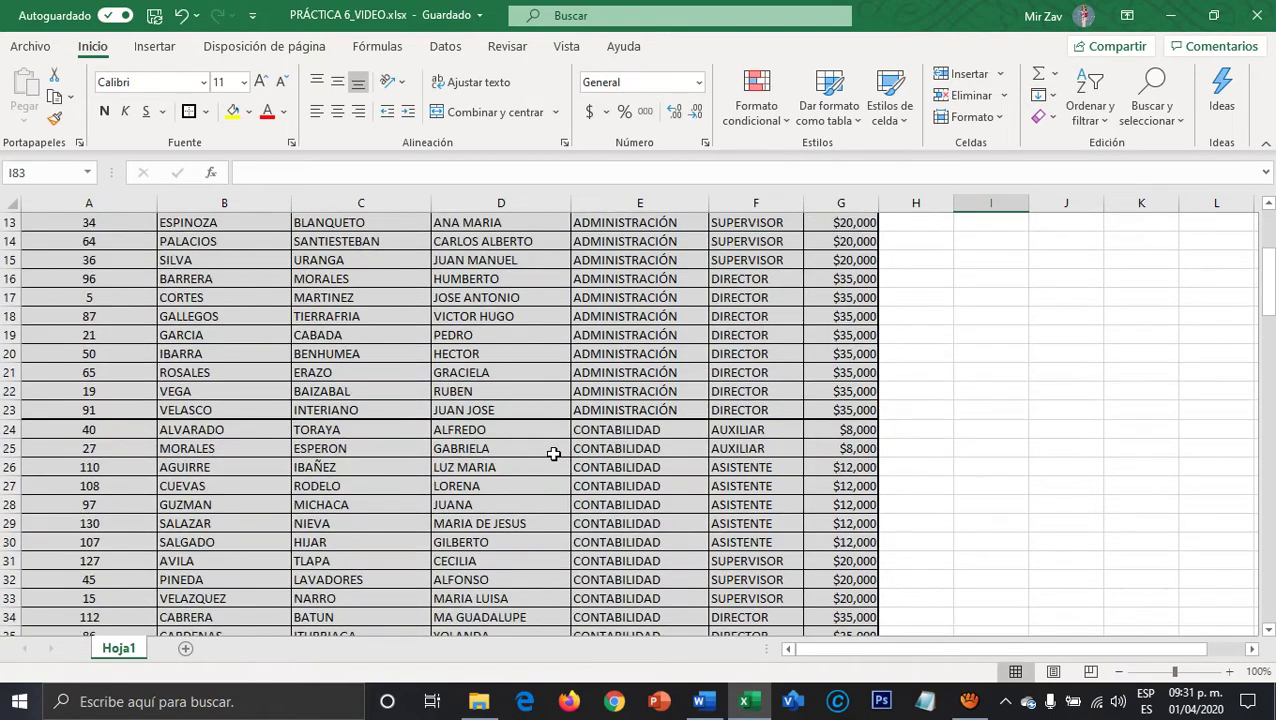
pyautogui.scroll(3, 553, 454)
pyautogui.scroll(3, 553, 454)
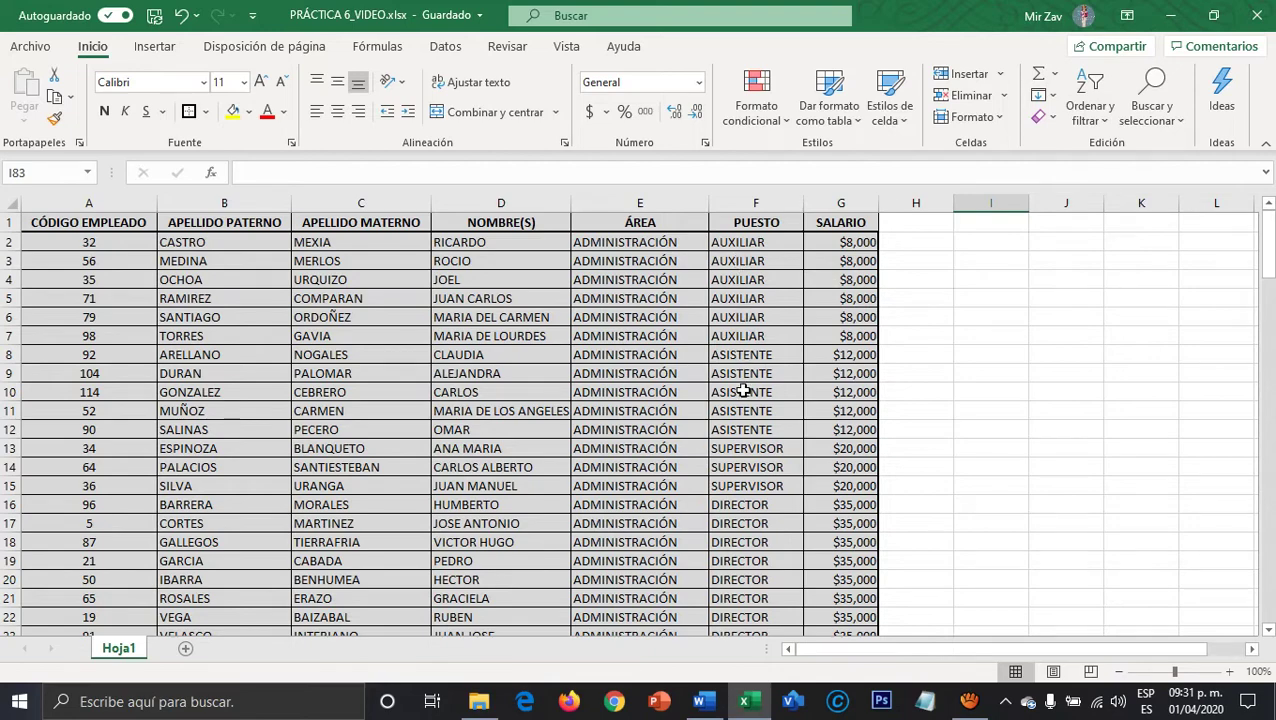
# Look over the positions in the PUESTO column within the different areas of the employee list.
pyautogui.scroll(-4, 746, 542)
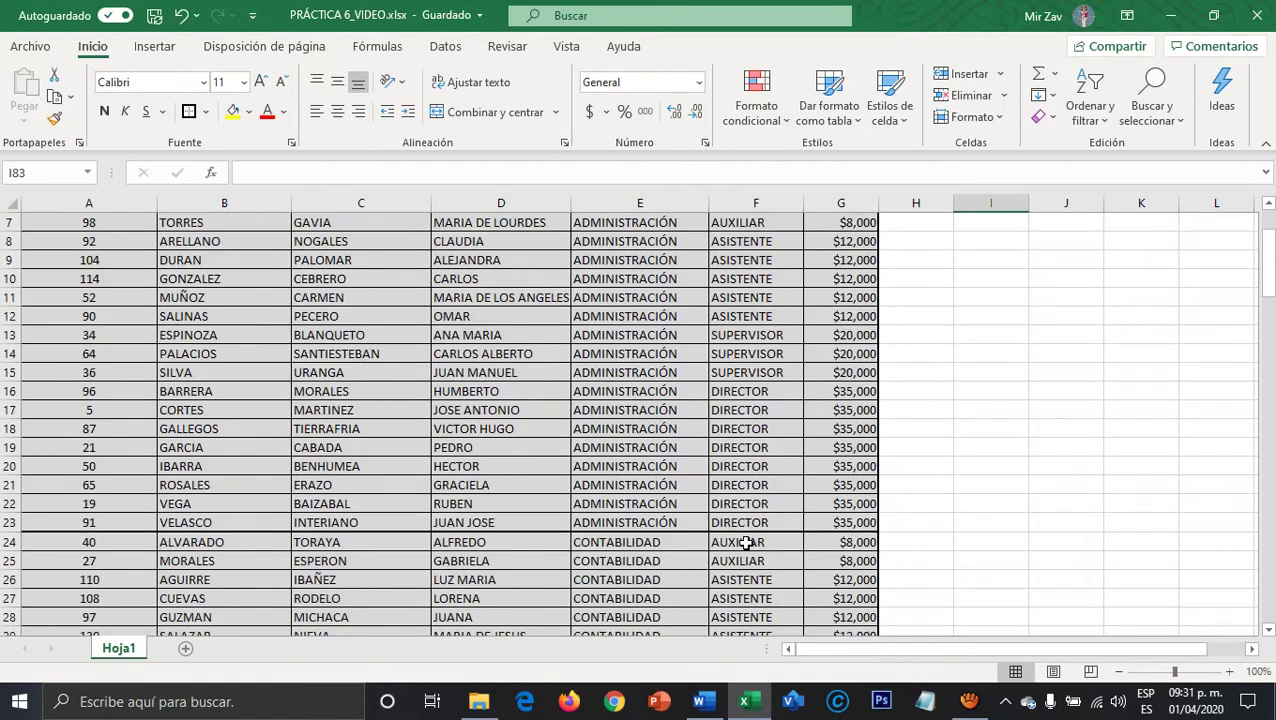
pyautogui.scroll(3, 681, 513)
pyautogui.scroll(-5, 681, 513)
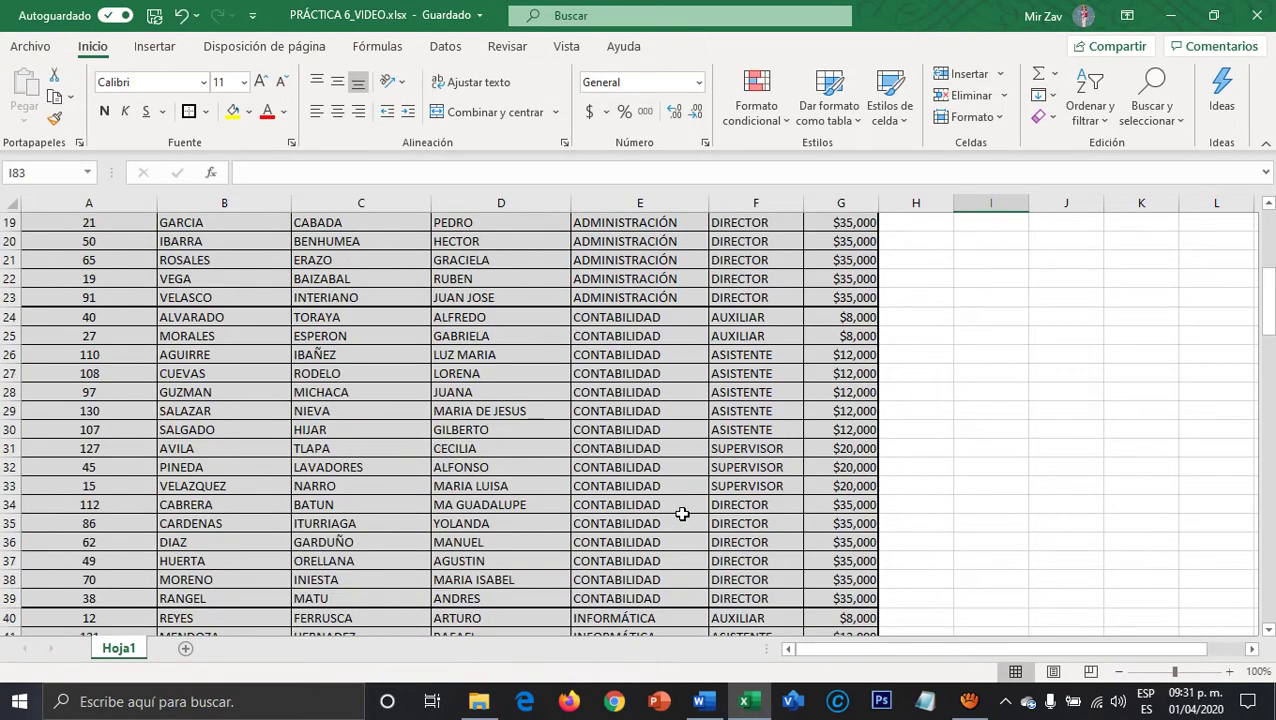
pyautogui.scroll(-3, 757, 558)
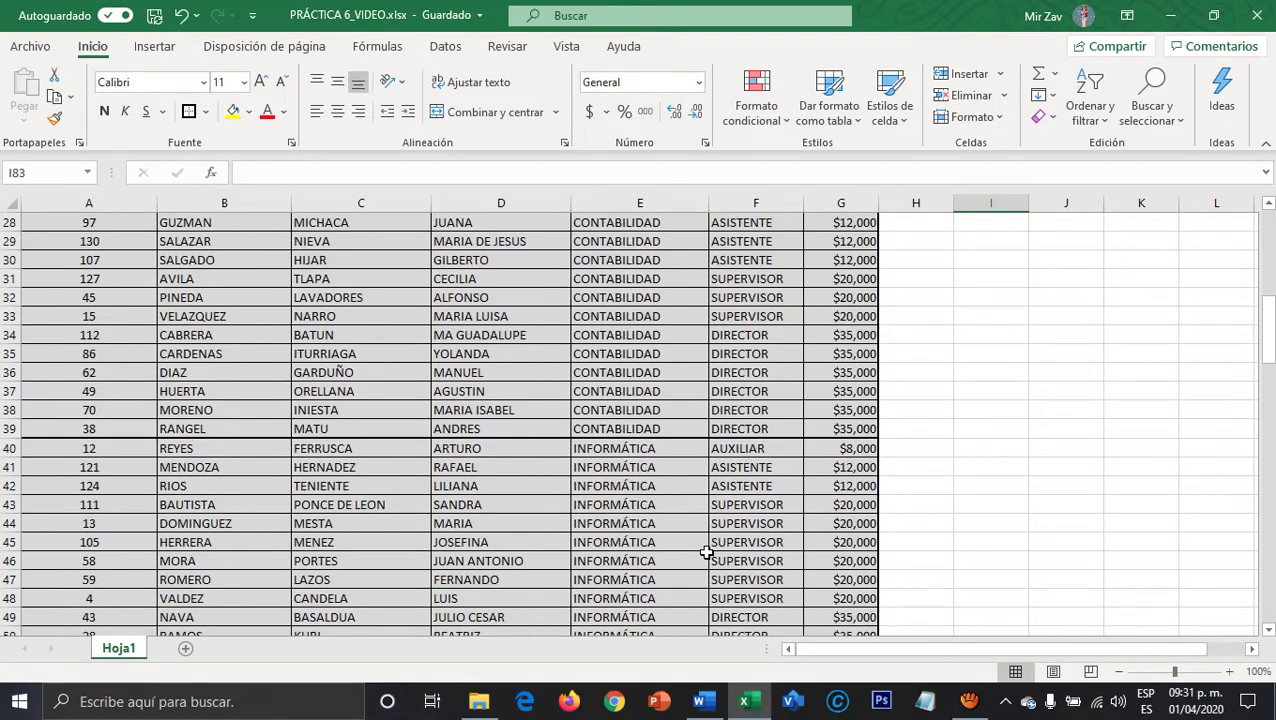
pyautogui.scroll(-4, 672, 528)
pyautogui.scroll(13, 669, 532)
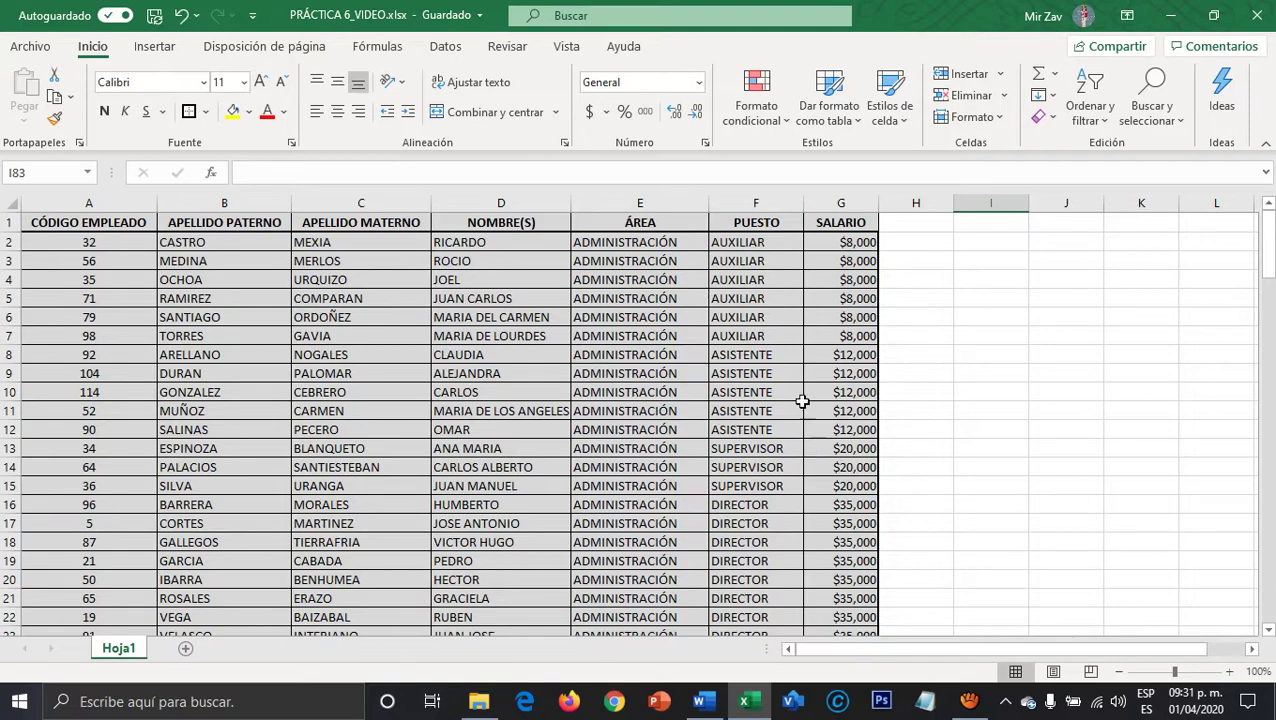
# Select all the records of the named table Tabla1 and check how far the selection extends.
pyautogui.click(86, 176)
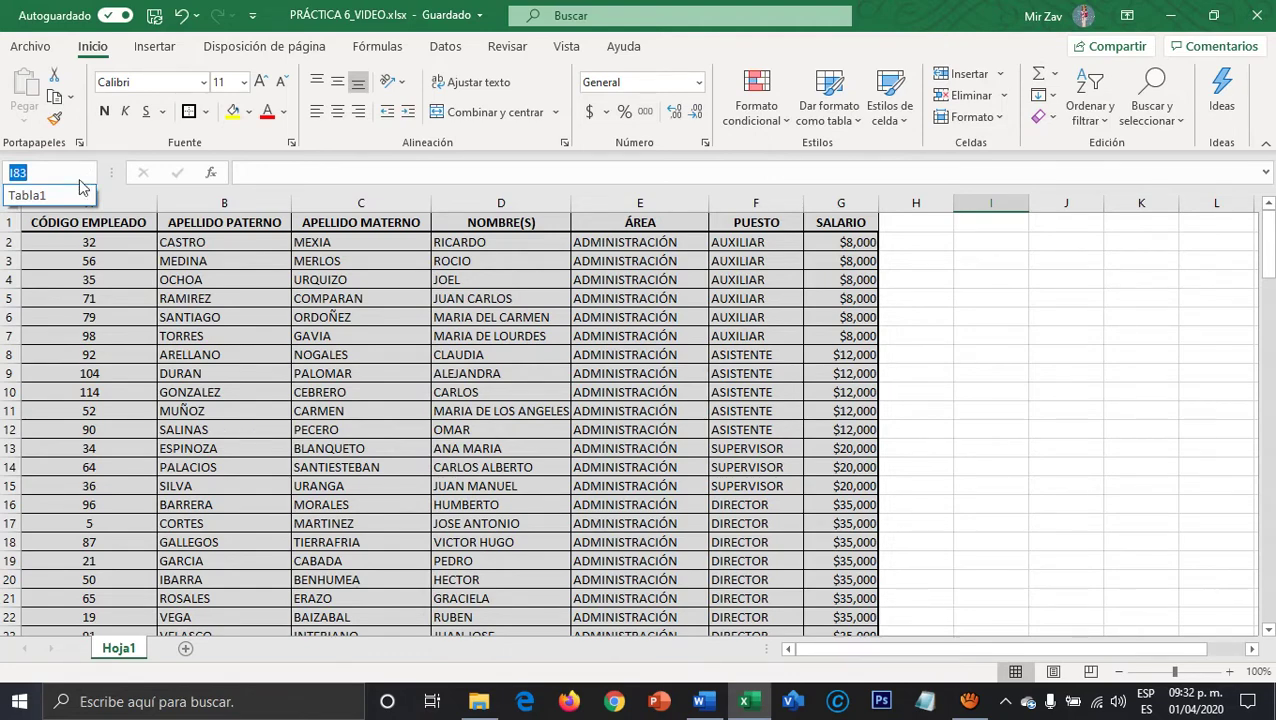
pyautogui.click(60, 195)
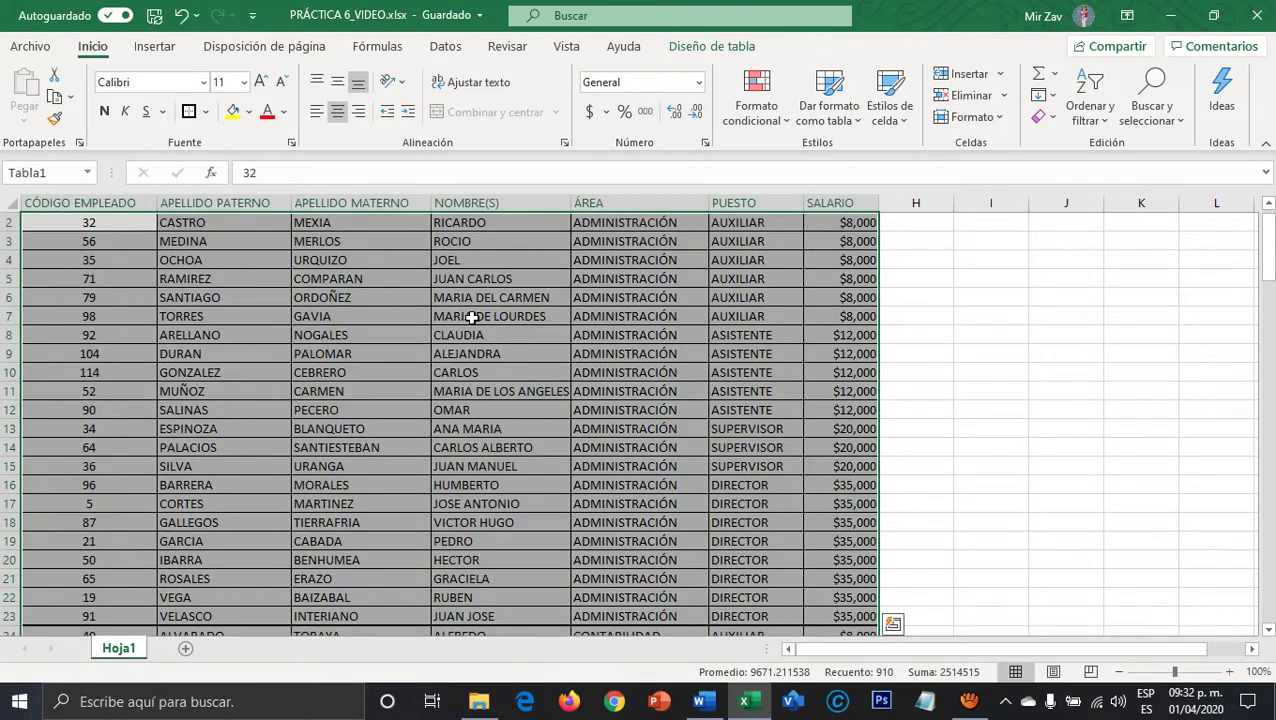
pyautogui.scroll(1, 594, 399)
pyautogui.scroll(-20, 594, 399)
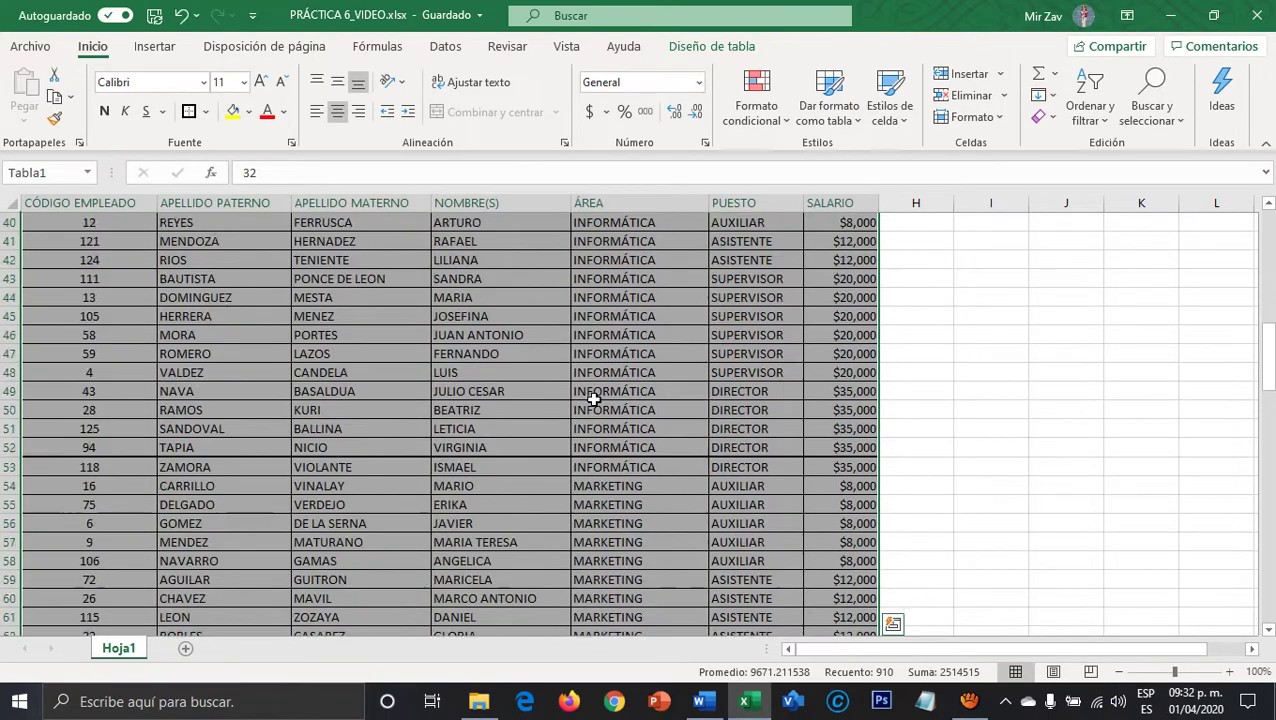
pyautogui.scroll(-4, 594, 399)
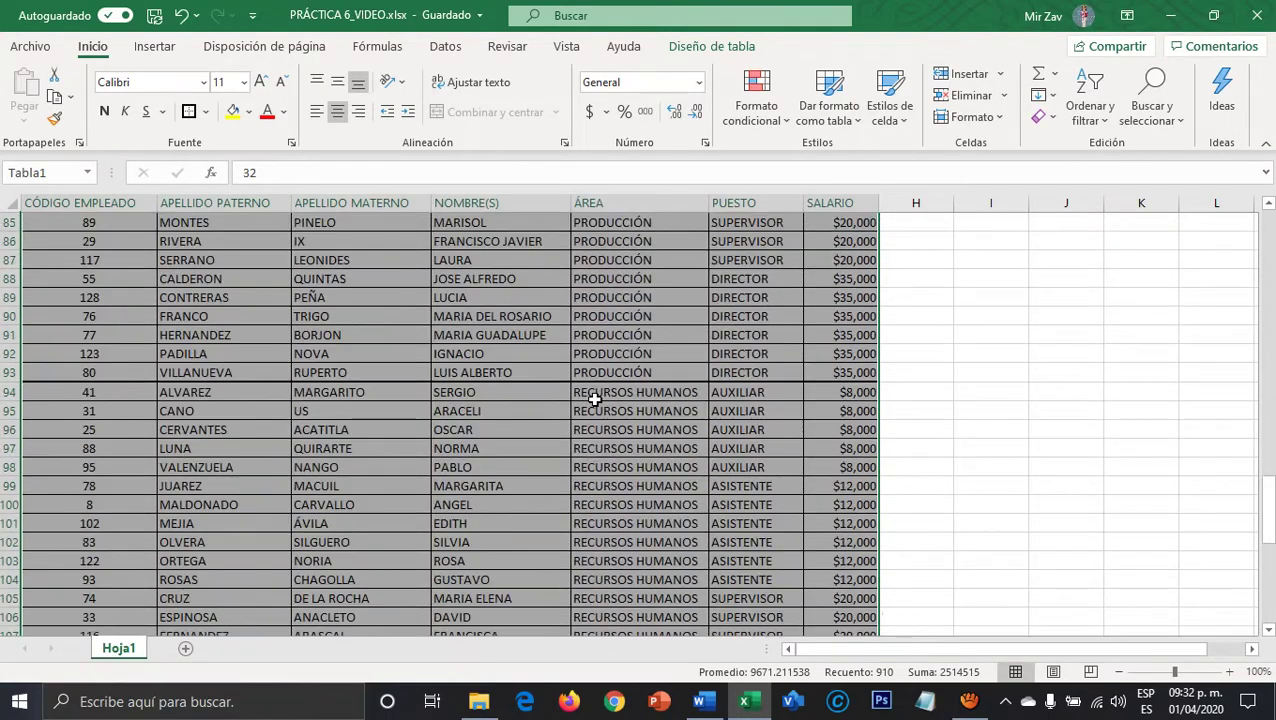
pyautogui.scroll(20, 594, 399)
pyautogui.scroll(8, 594, 399)
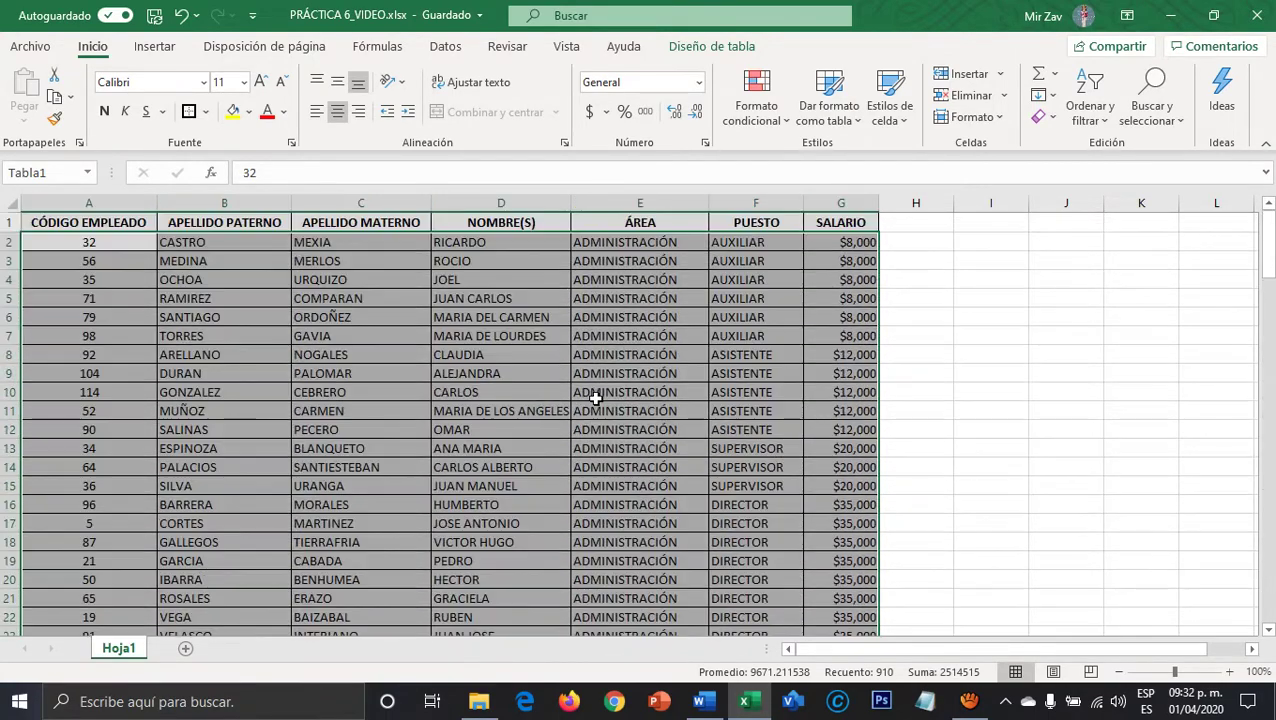
# Create a conditional formatting rule for cells whose specific text contains AUXILIAR.
pyautogui.click(779, 119)
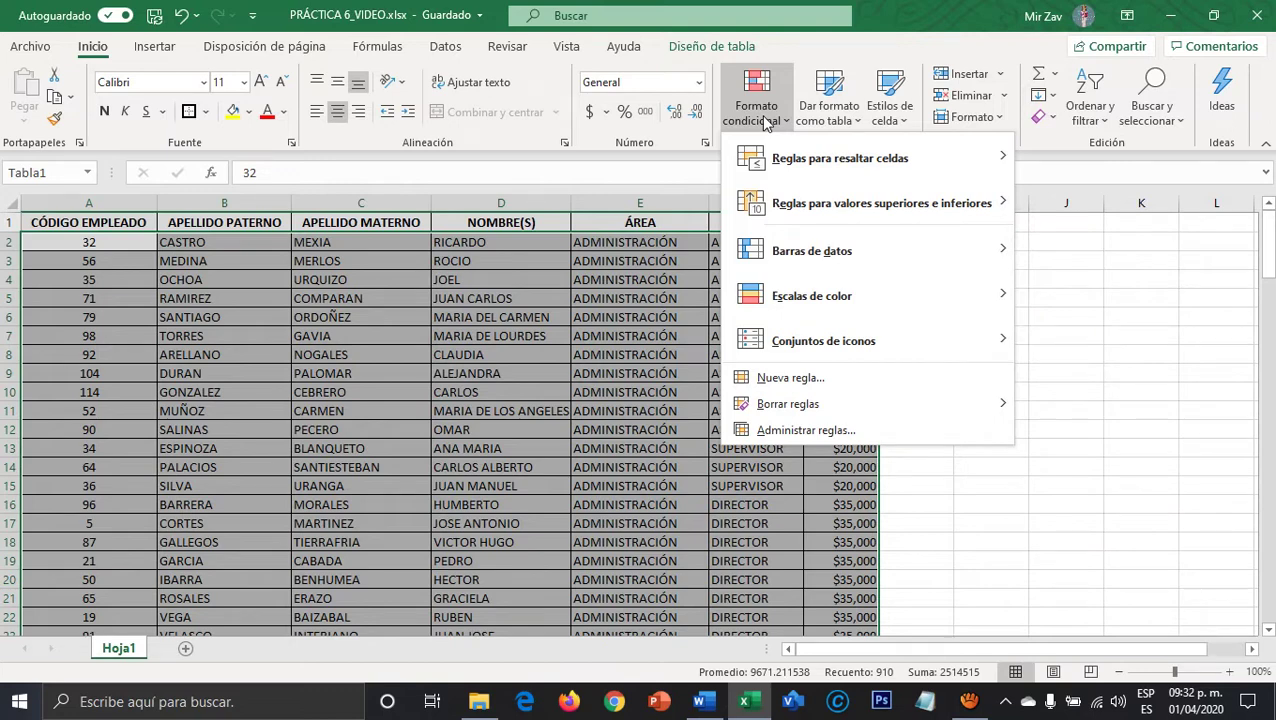
pyautogui.click(792, 380)
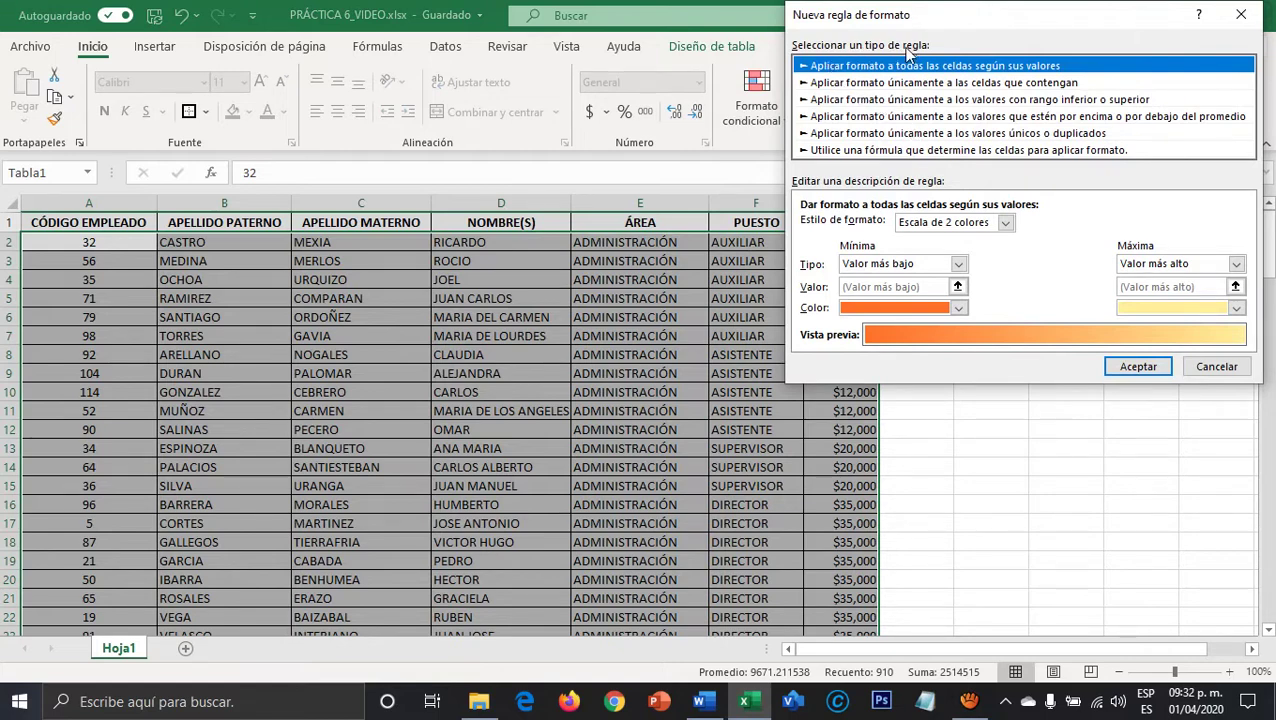
pyautogui.click(889, 84)
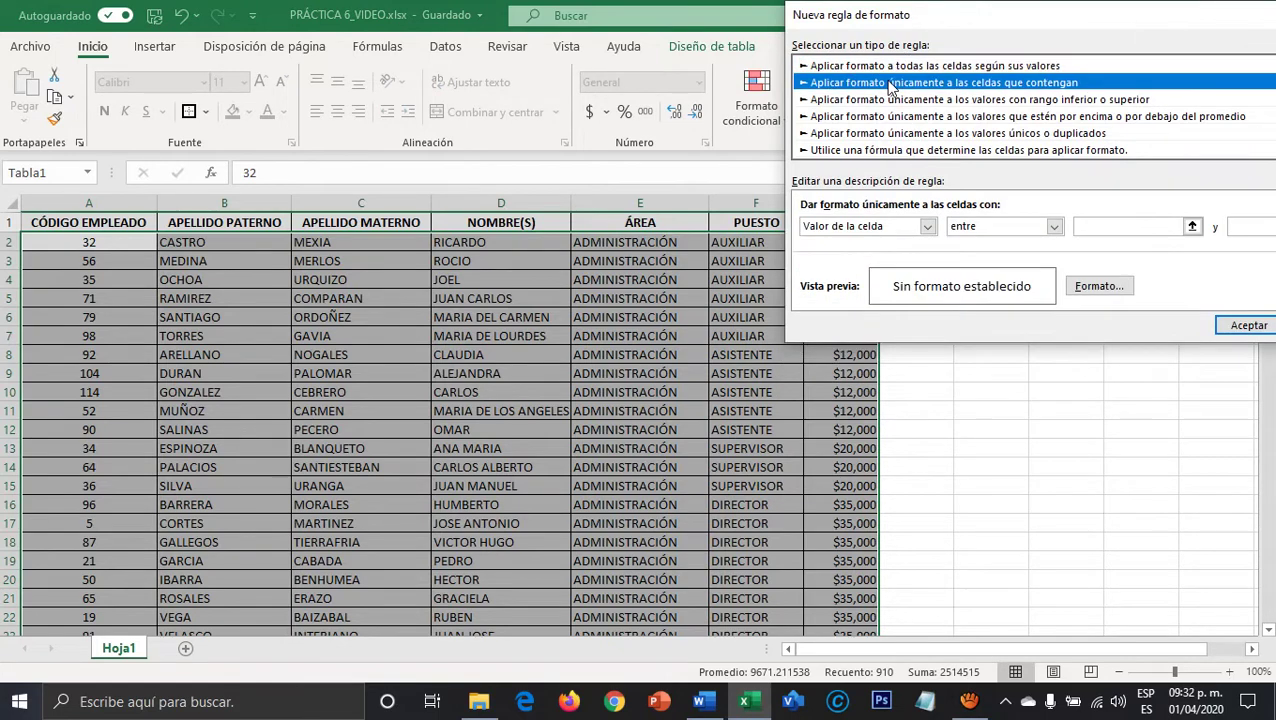
pyautogui.click(928, 226)
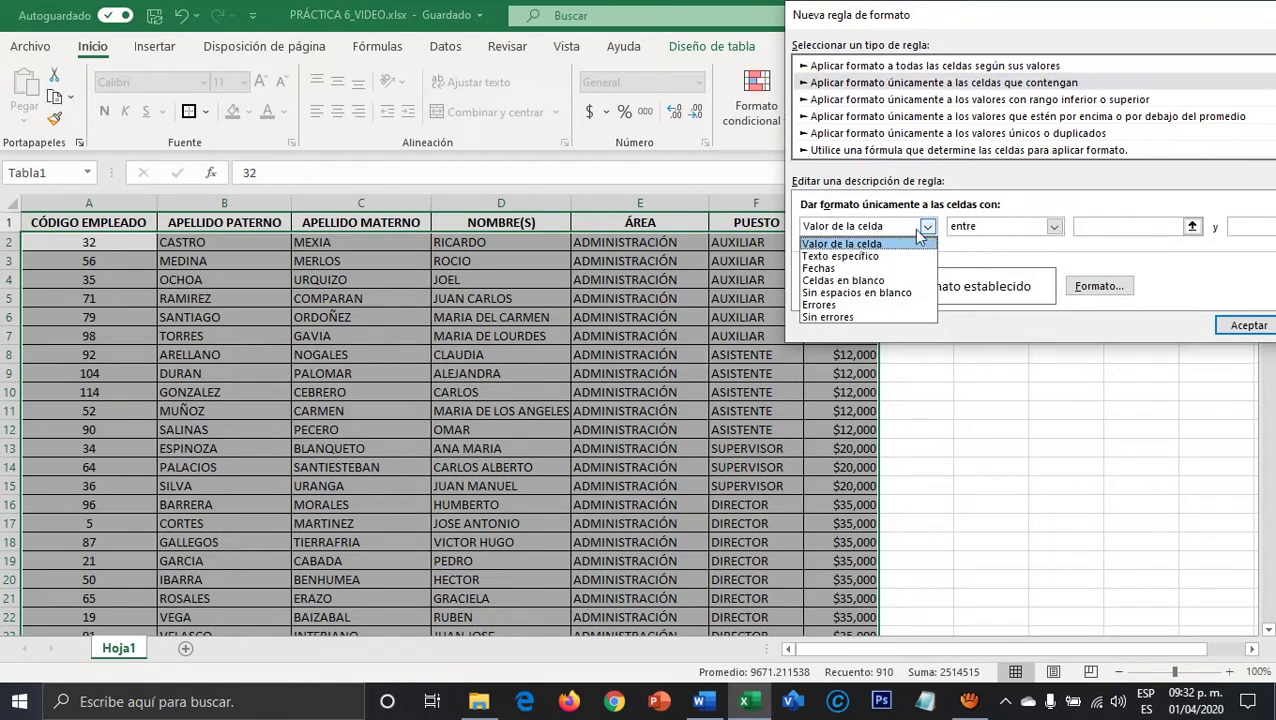
pyautogui.click(843, 257)
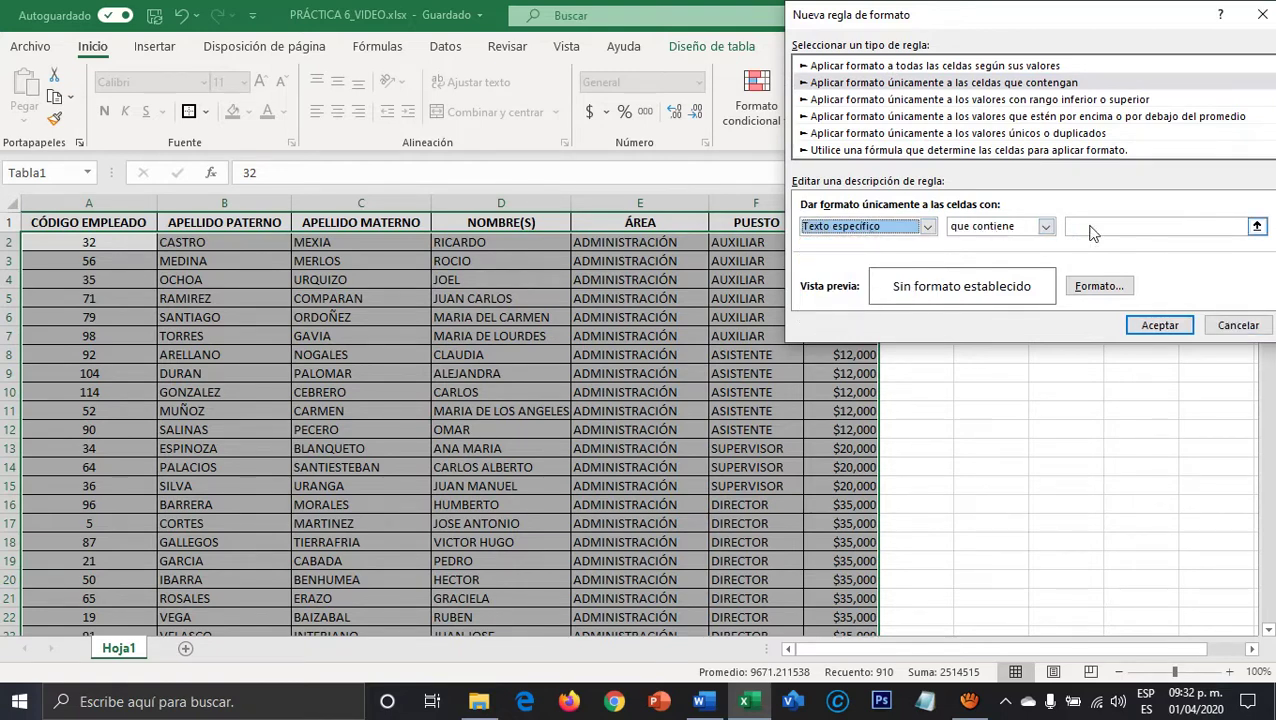
pyautogui.moveTo(990, 15); pyautogui.dragTo(1046, 59)
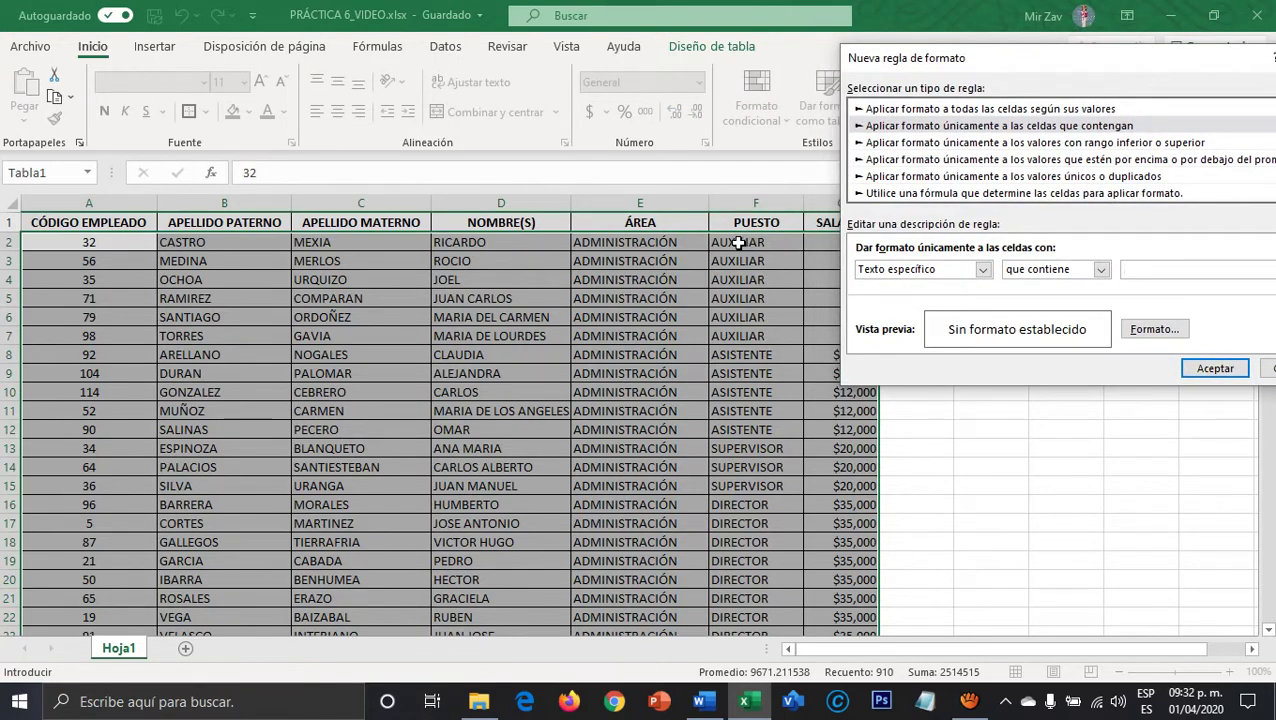
pyautogui.click(1140, 271)
# Give the AUXILIAR rule a light gold background fill and apply it to the table.
pyautogui.click(1148, 326)
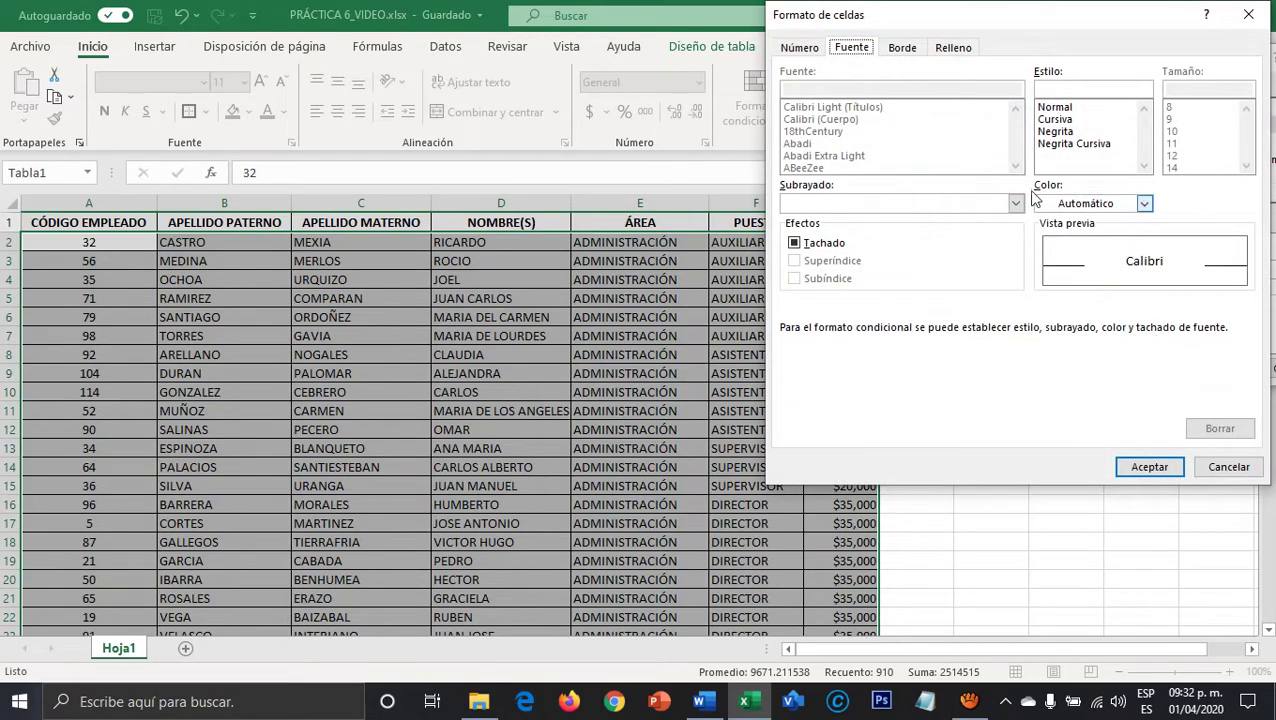
pyautogui.click(956, 50)
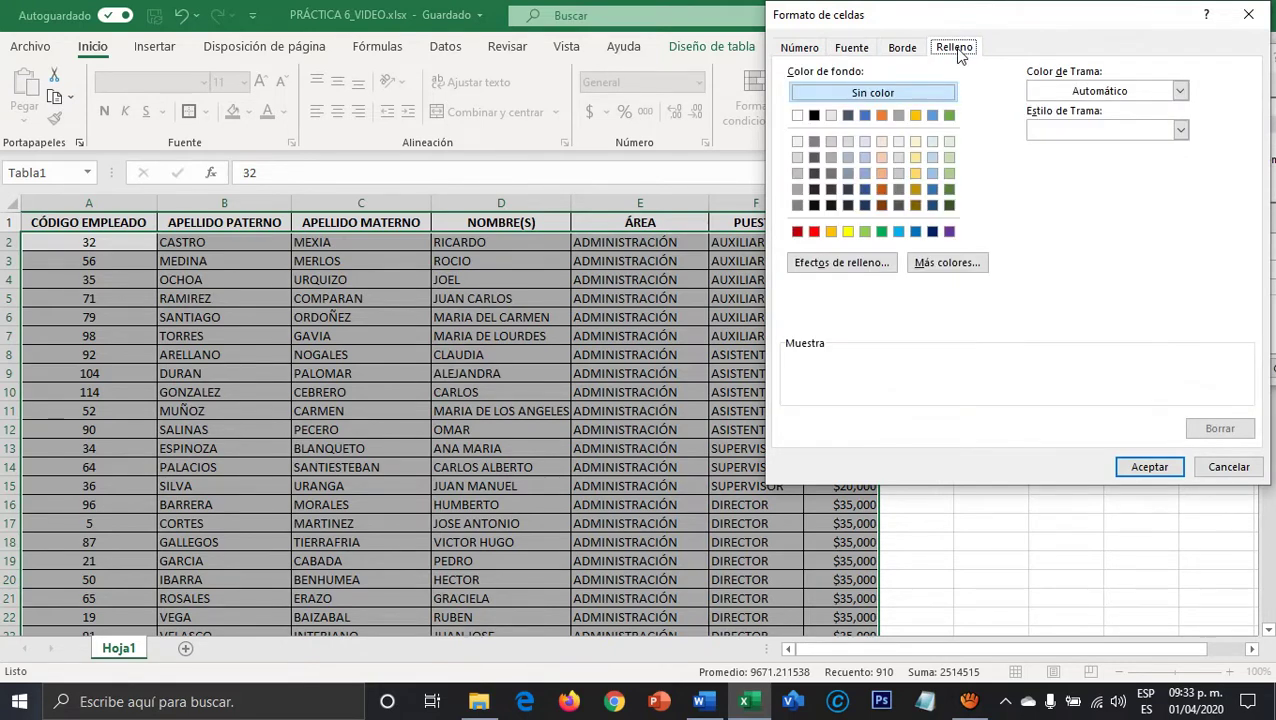
pyautogui.click(915, 158)
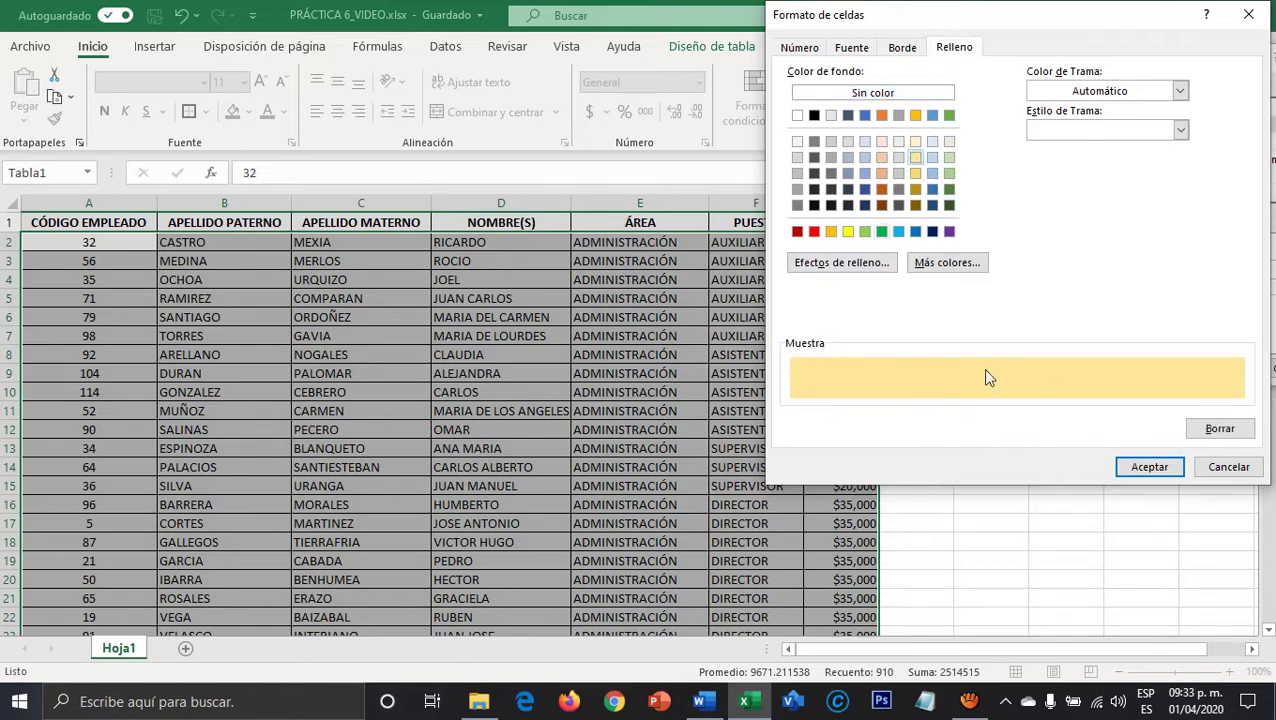
pyautogui.click(1149, 466)
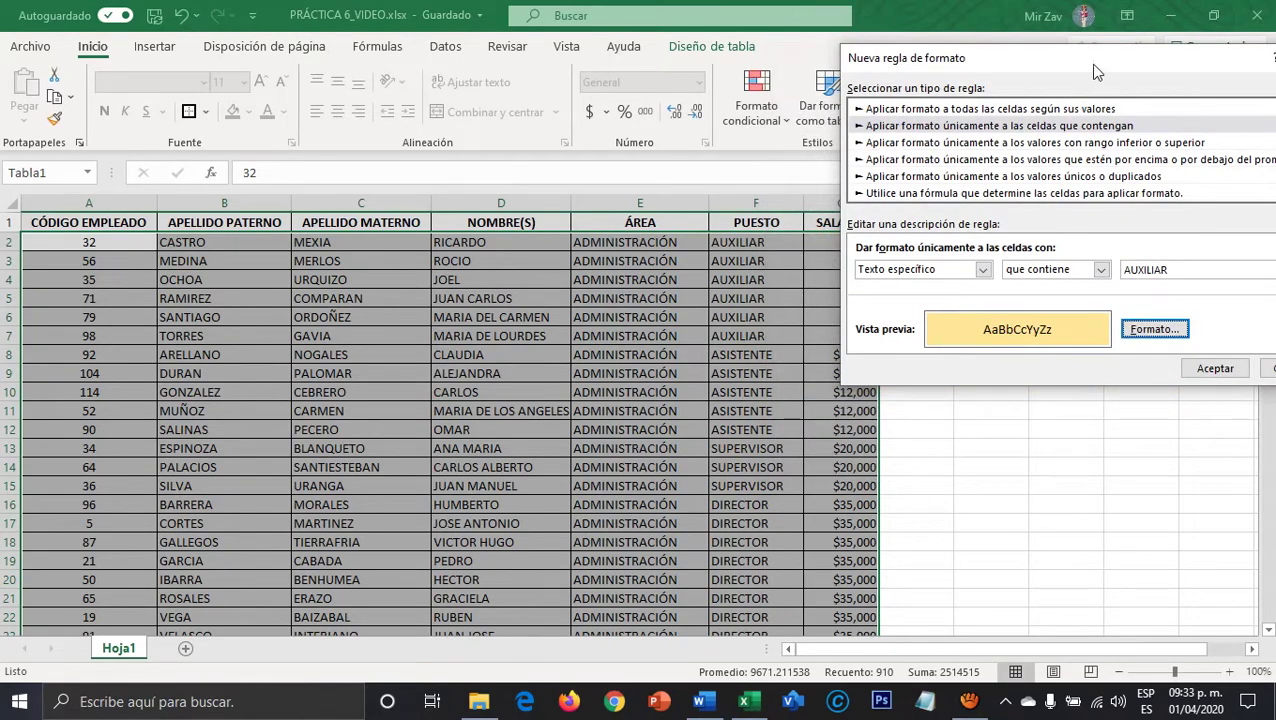
pyautogui.moveTo(1097, 72); pyautogui.dragTo(946, 72)
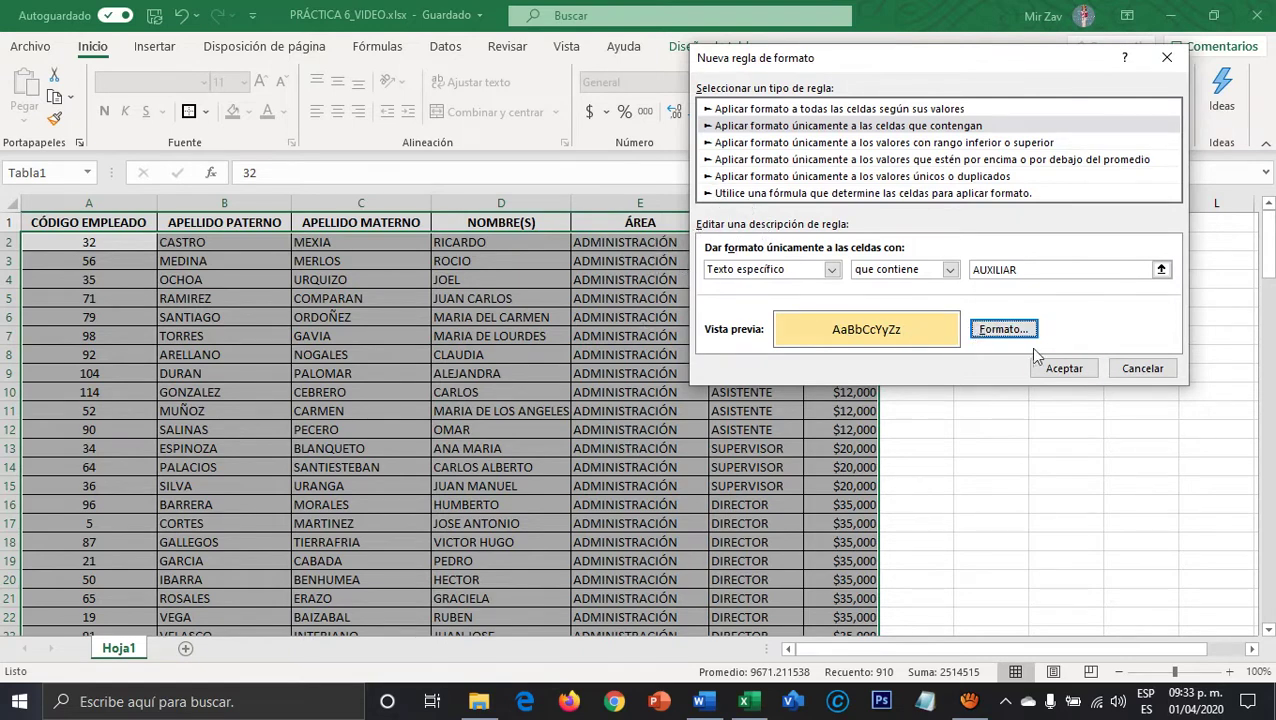
pyautogui.click(1064, 369)
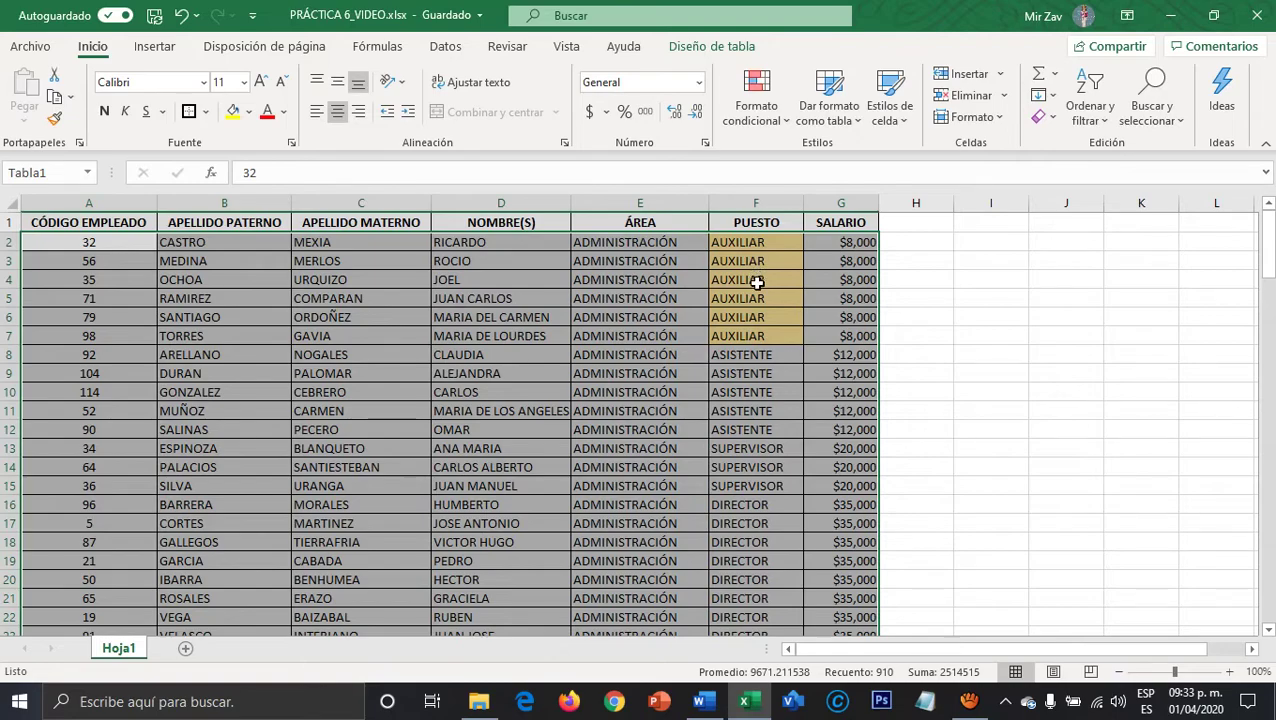
# Check the AUXILIAR highlighting throughout the list and create another conditional formatting rule for specific text containing ASISTENTE.
pyautogui.scroll(-19, 757, 282)
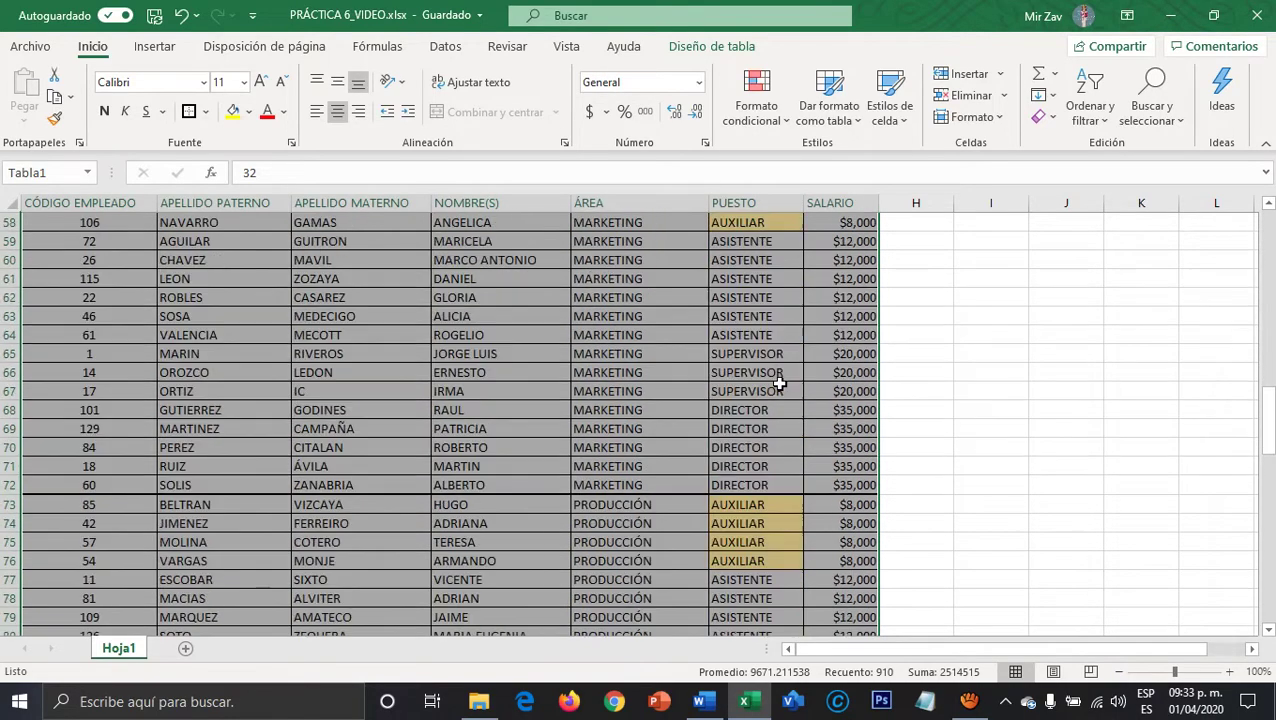
pyautogui.scroll(-20, 779, 383)
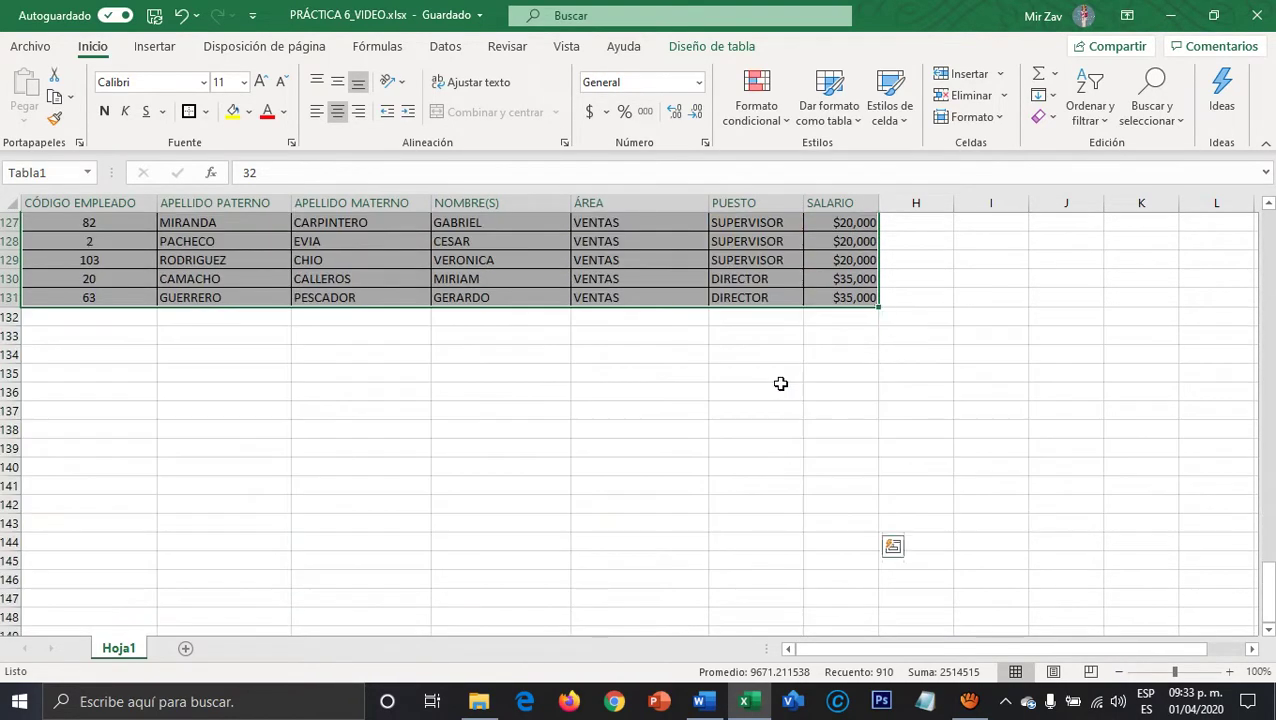
pyautogui.scroll(20, 780, 383)
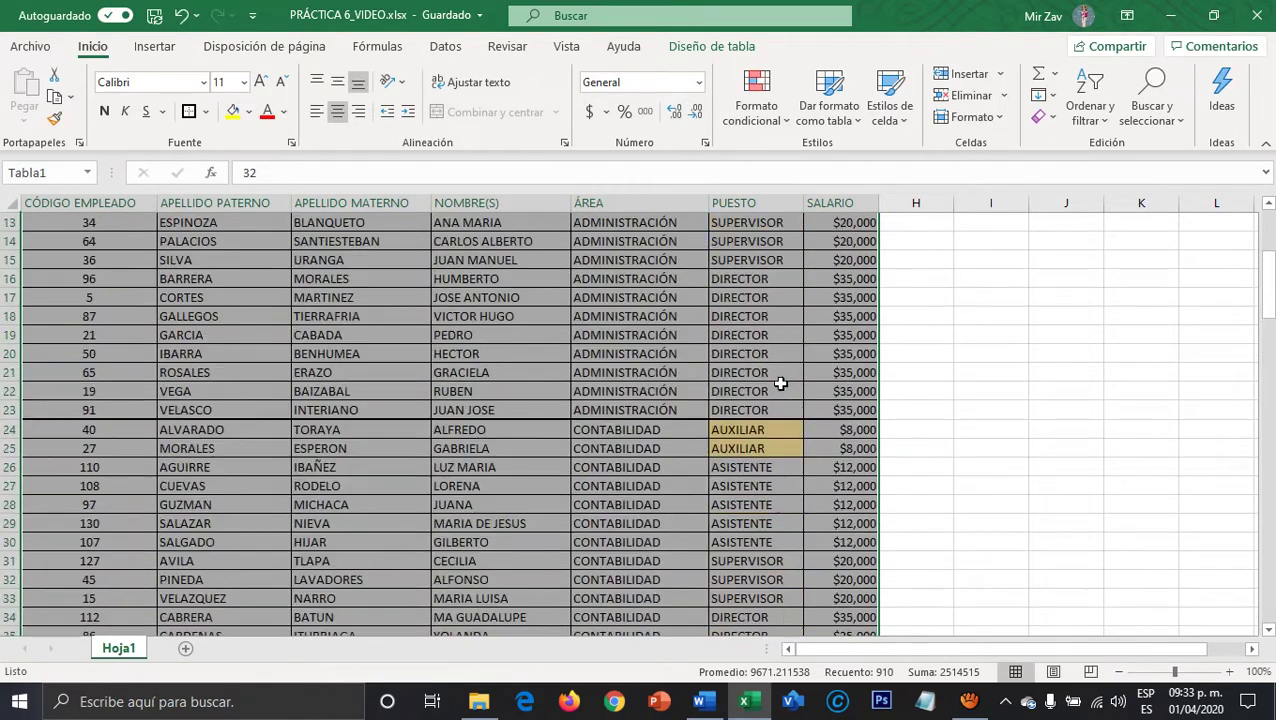
pyautogui.scroll(4, 780, 383)
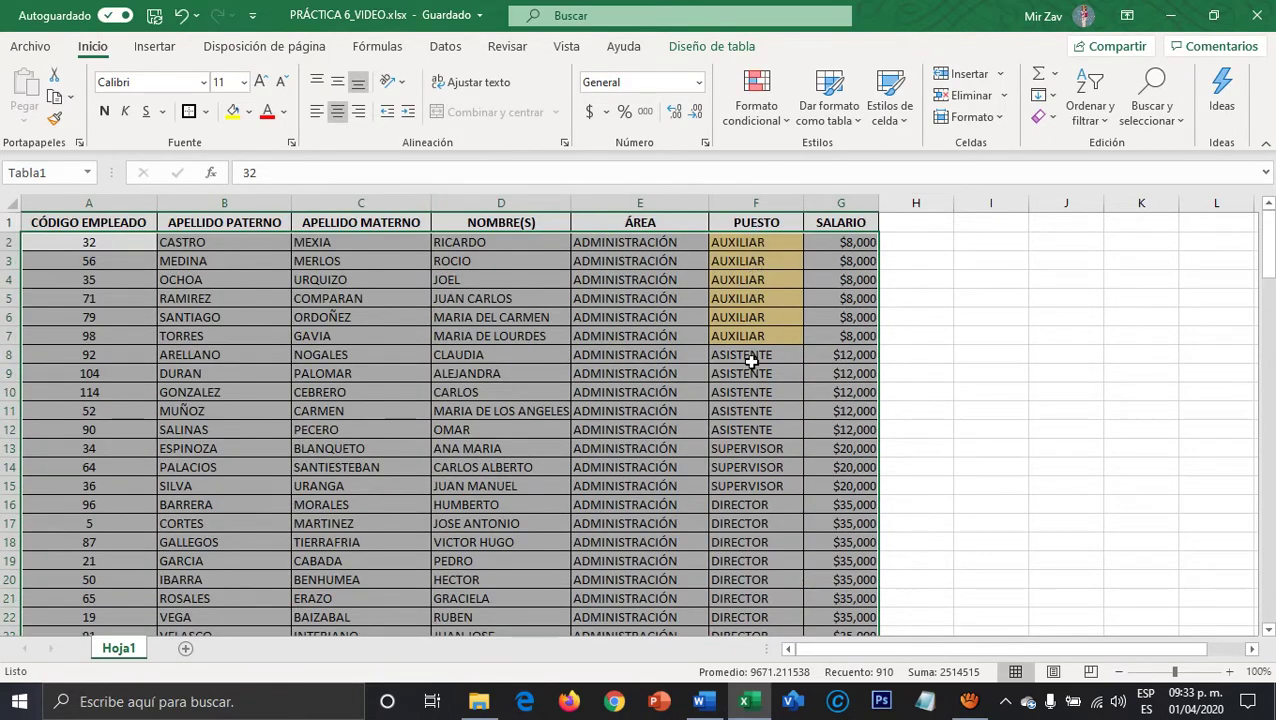
pyautogui.click(776, 119)
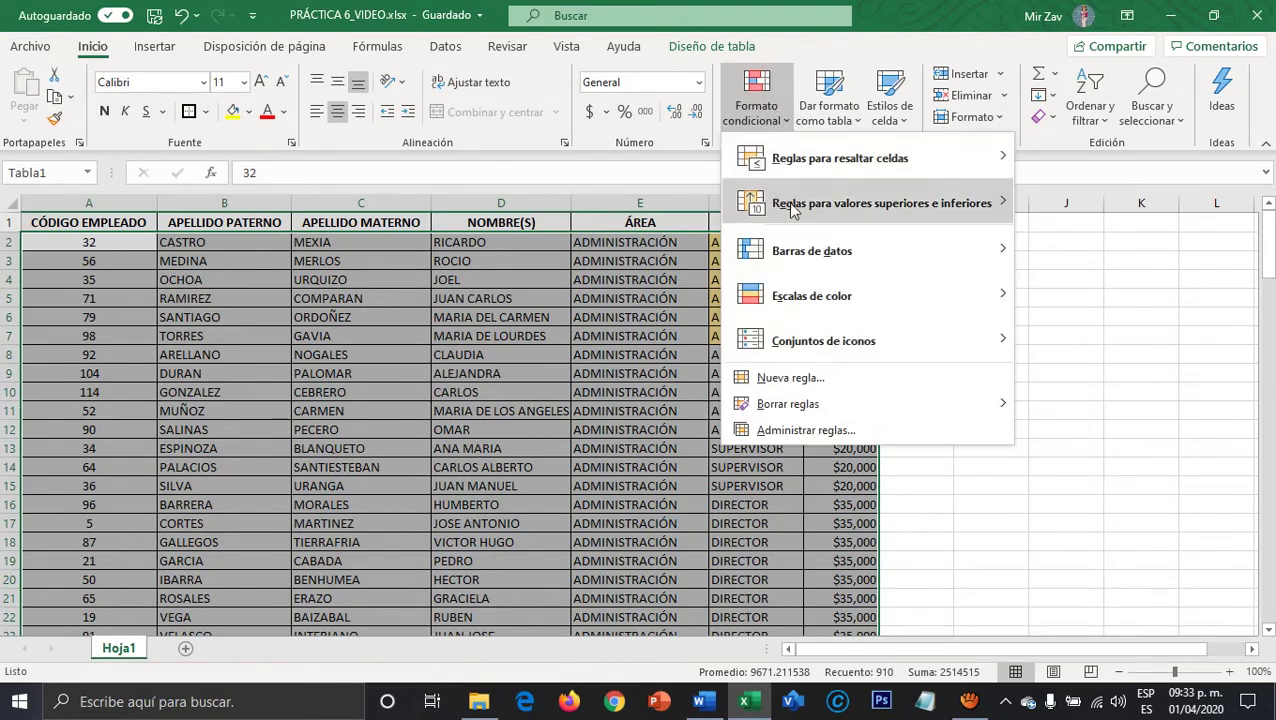
pyautogui.click(816, 381)
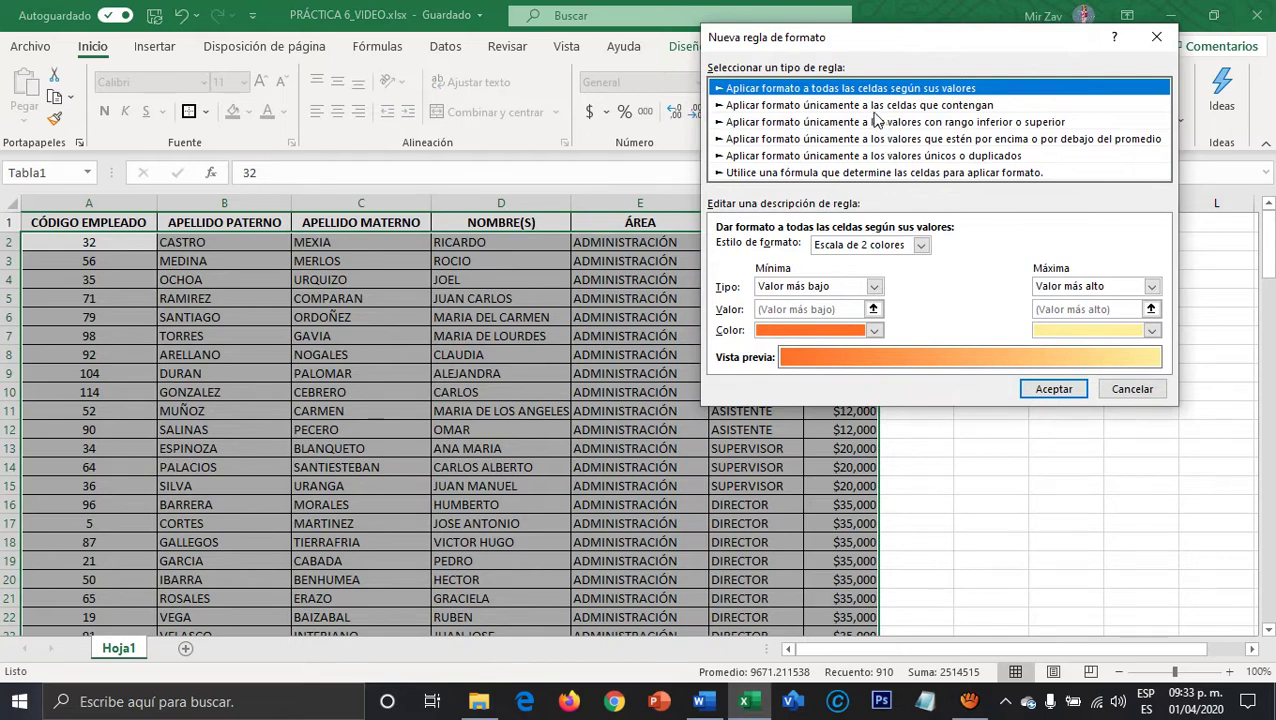
pyautogui.click(760, 107)
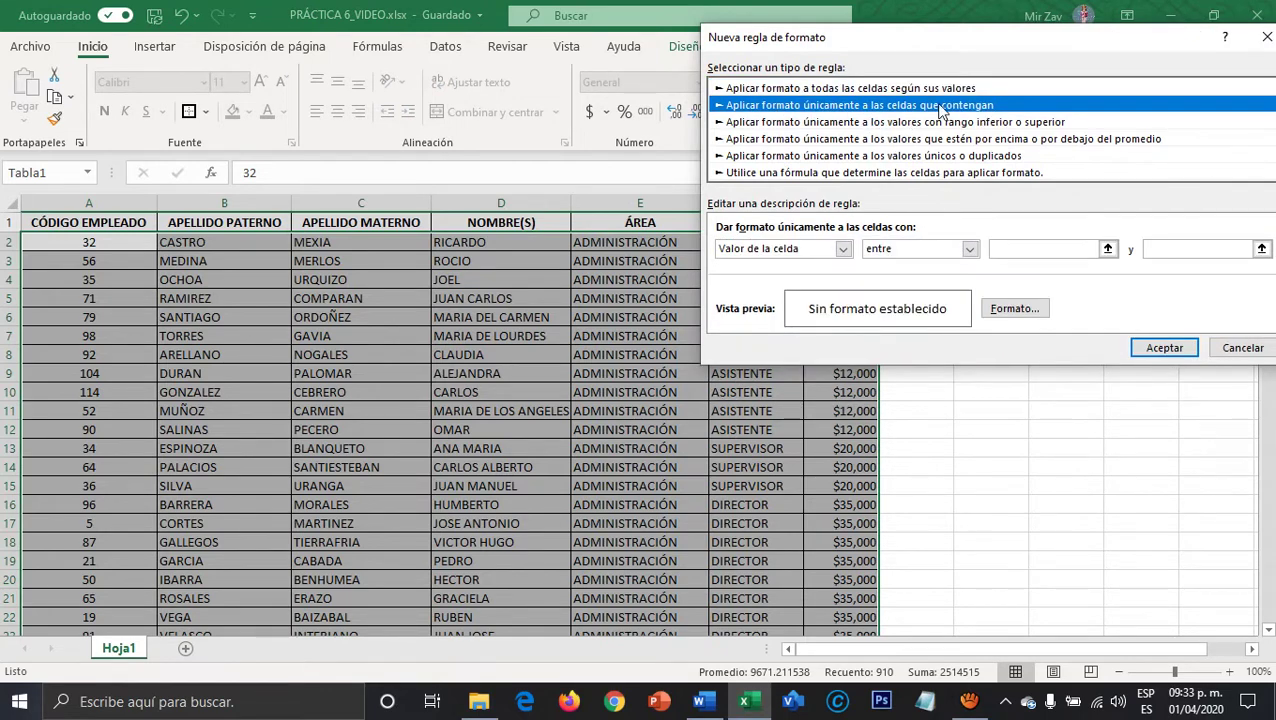
pyautogui.click(844, 249)
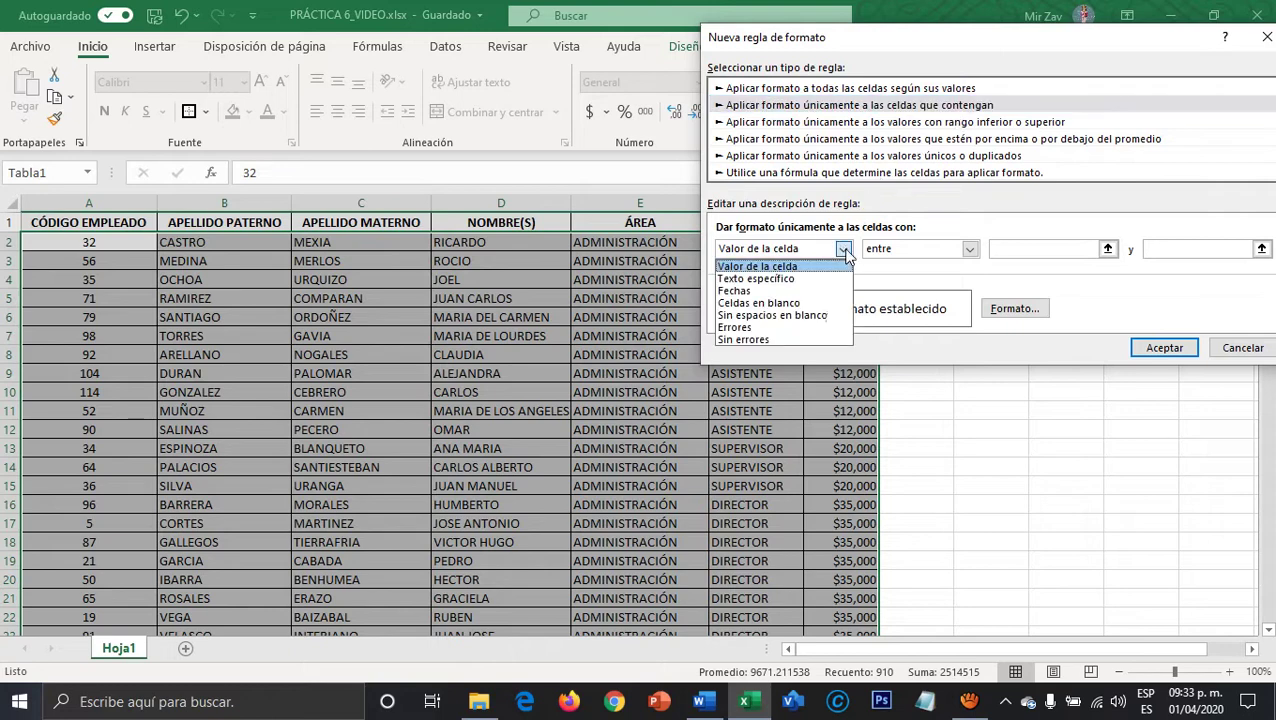
pyautogui.click(778, 278)
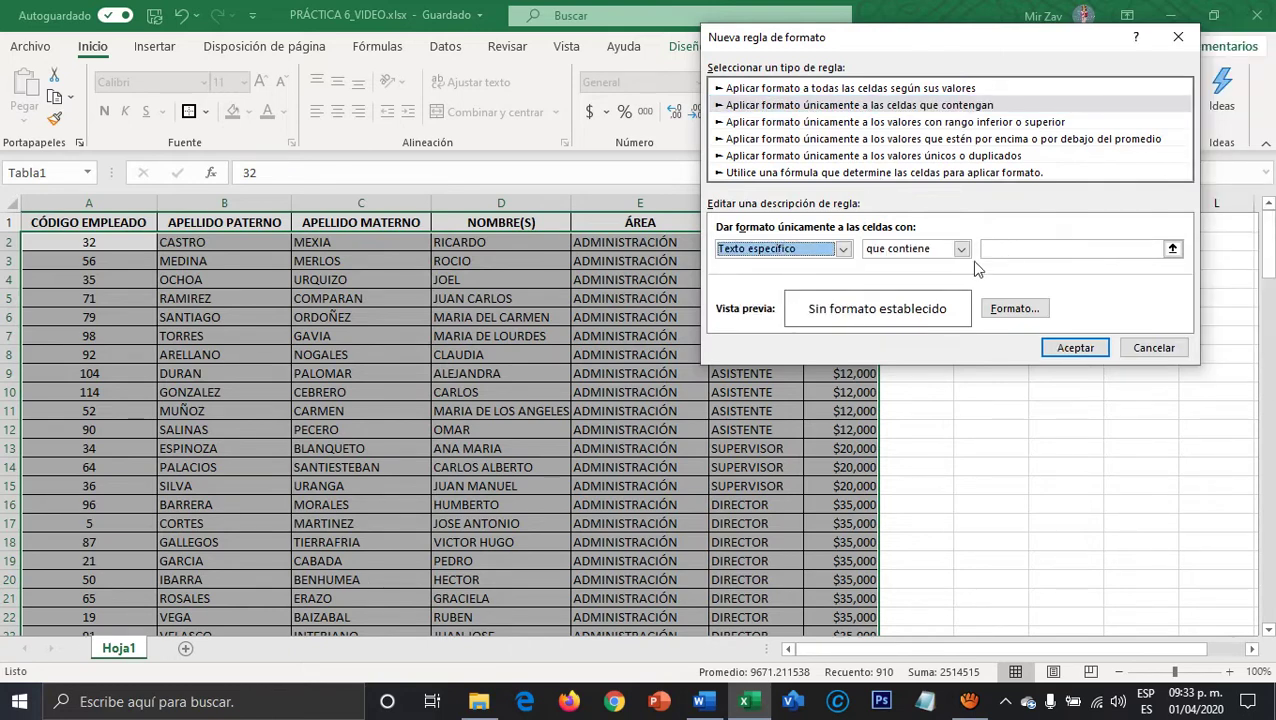
pyautogui.click(1012, 249)
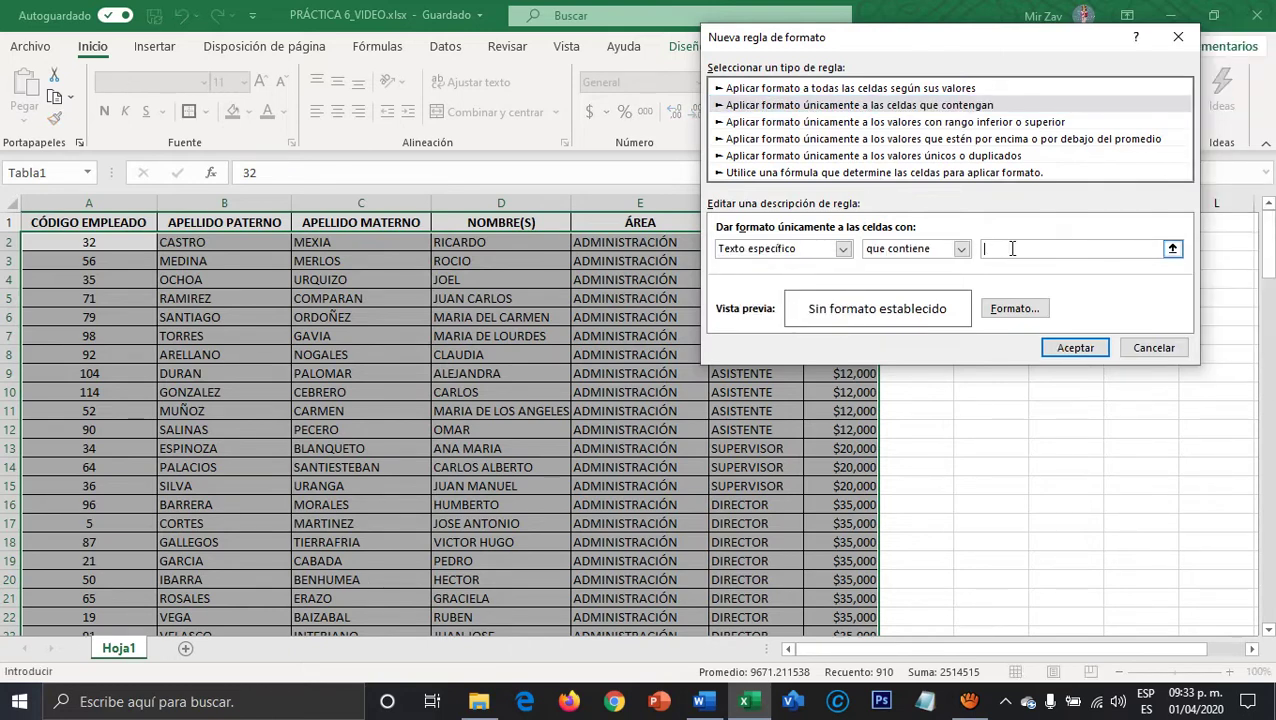
pyautogui.write('ASISTENTE')
# Give the ASISTENTE rule a light orange background fill and apply it to the table.
pyautogui.click(1022, 309)
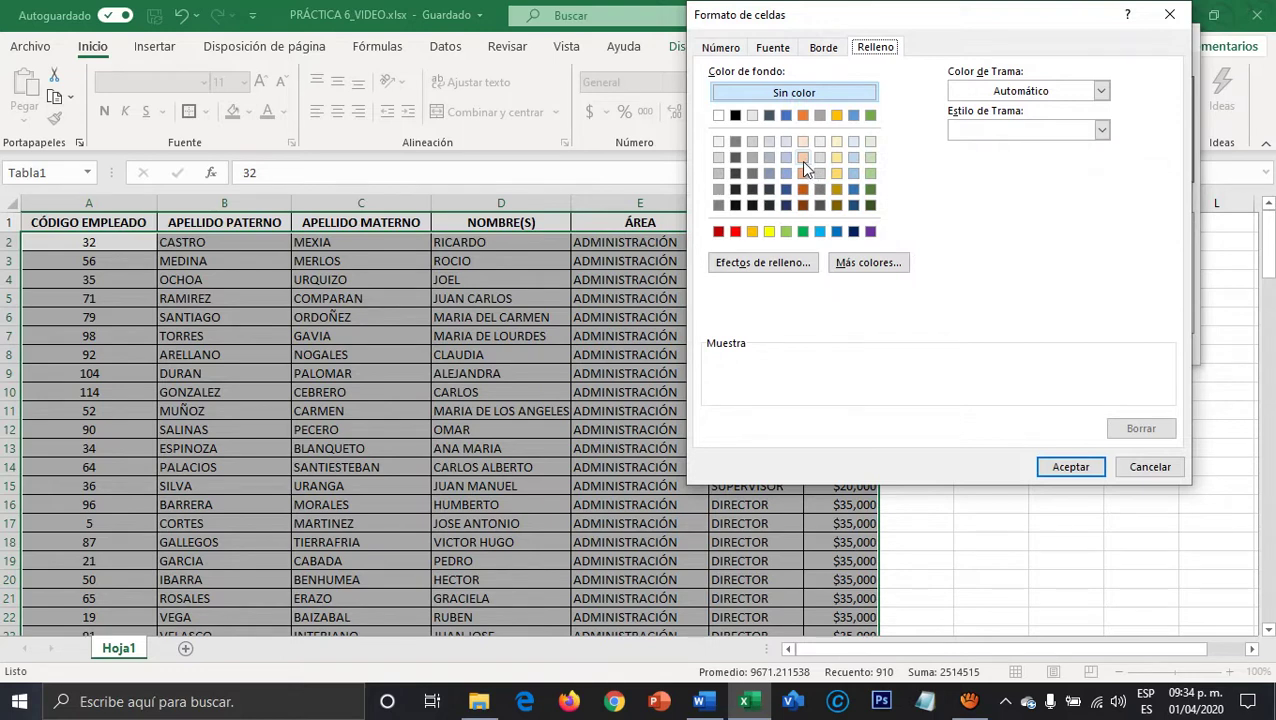
pyautogui.click(803, 158)
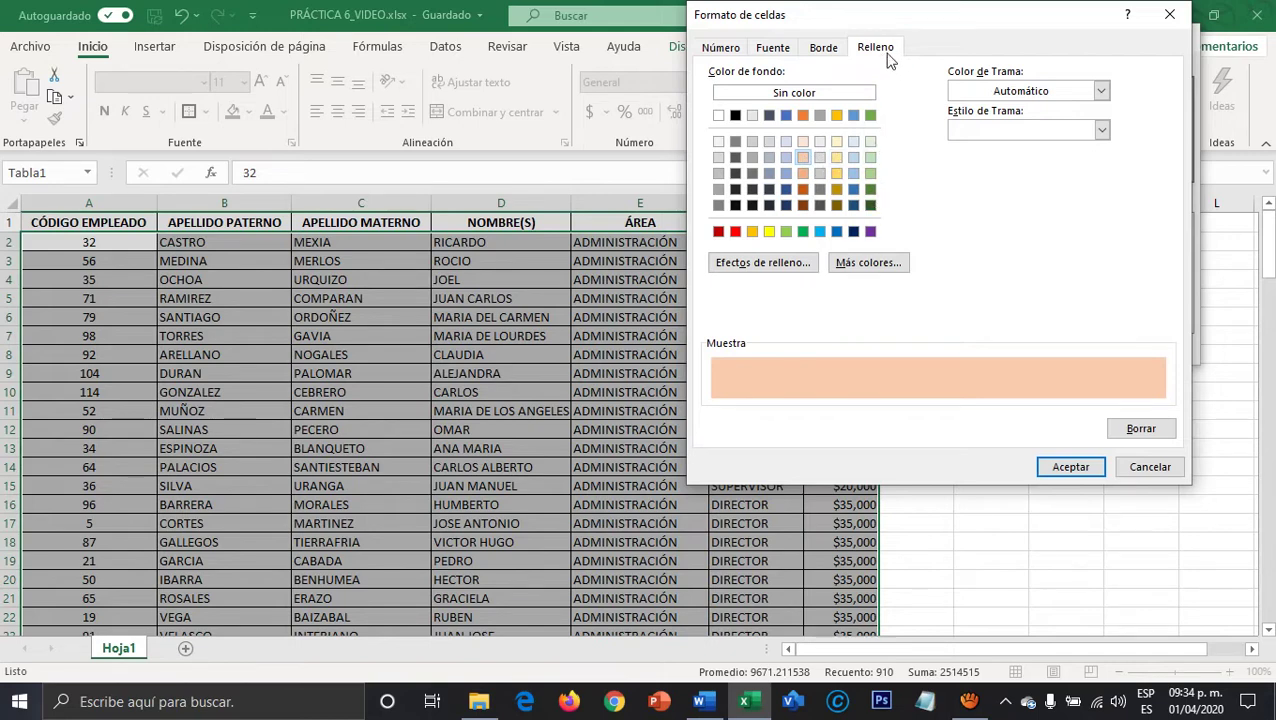
pyautogui.click(1068, 467)
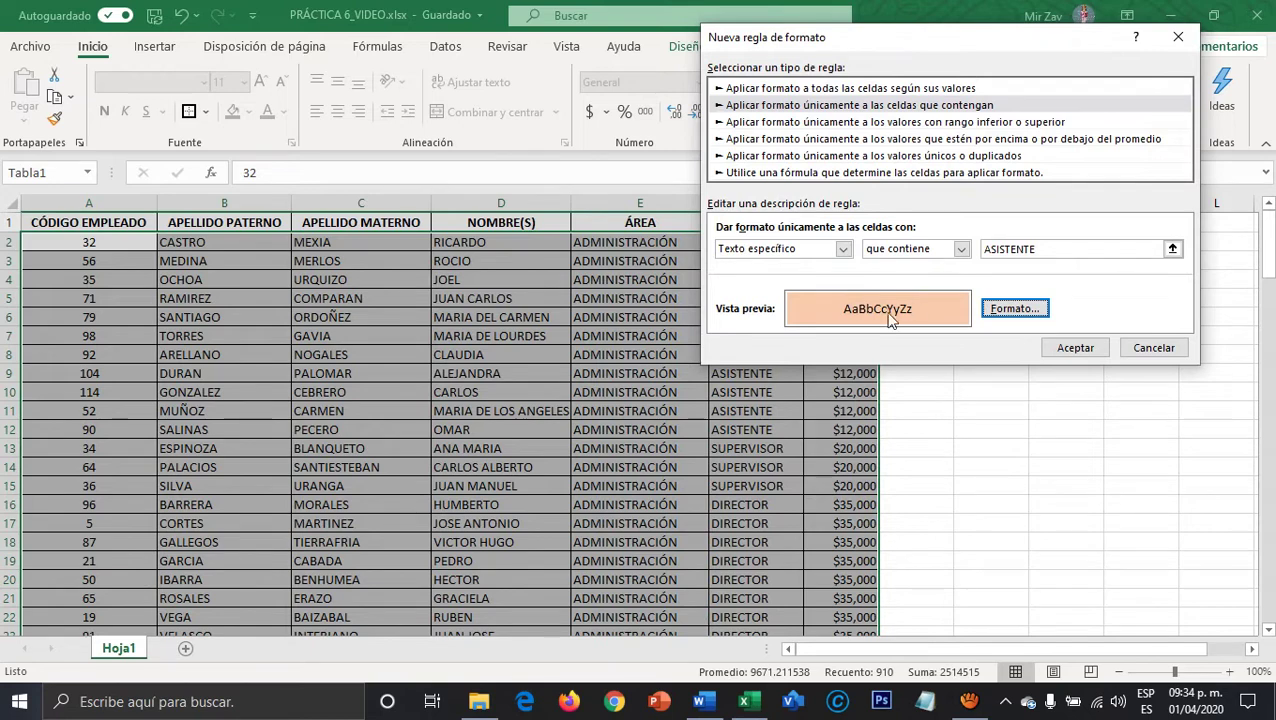
pyautogui.click(1075, 348)
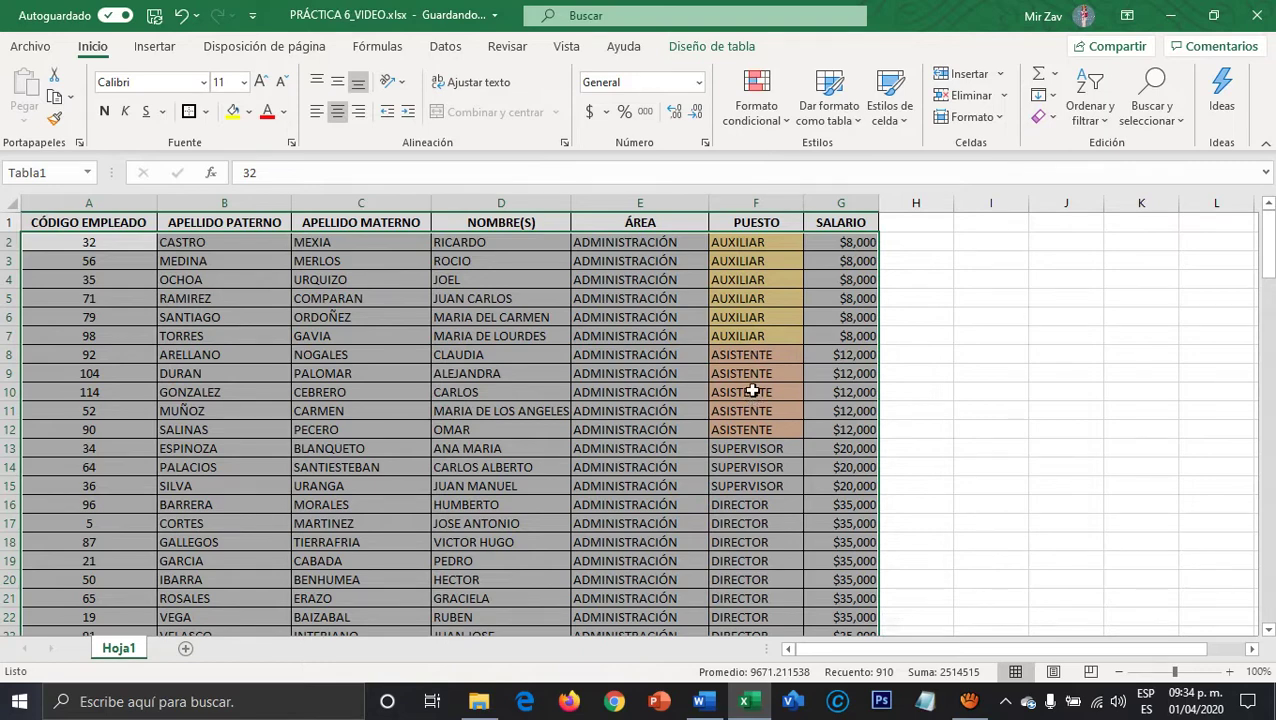
# Create a conditional formatting rule for cells whose specific text contains SUPERVISOR.
pyautogui.click(775, 133)
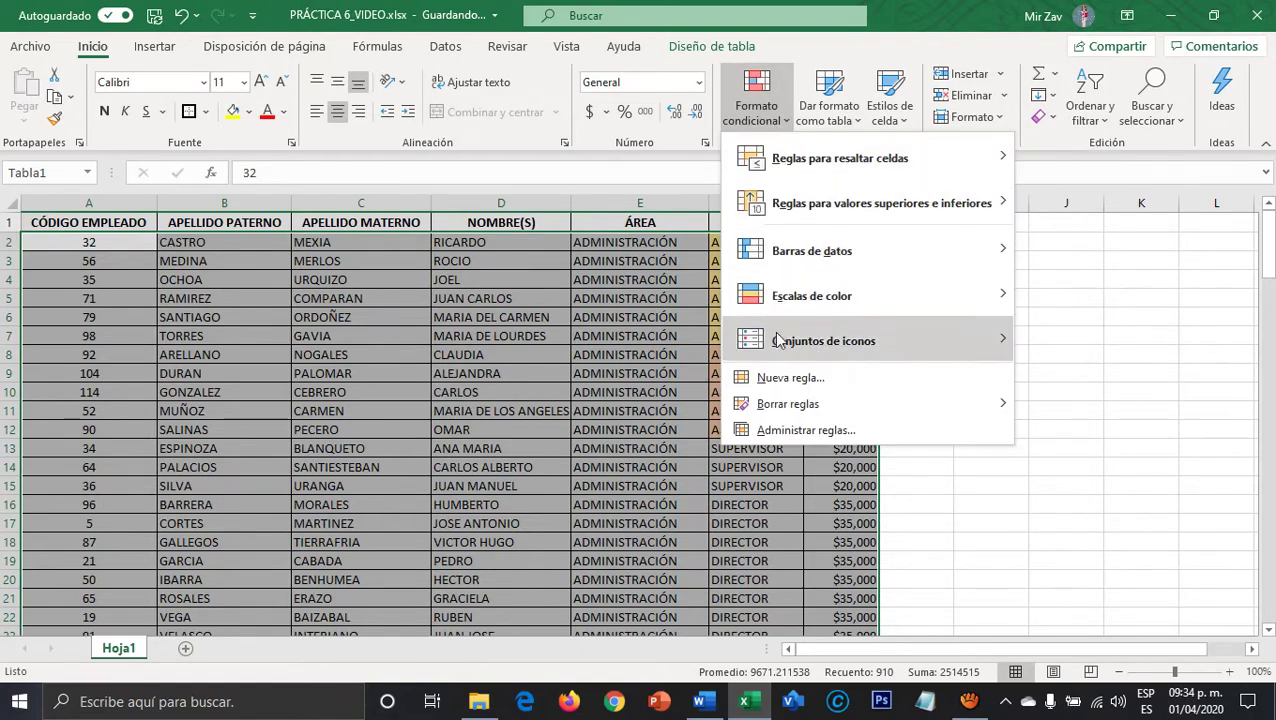
pyautogui.click(791, 379)
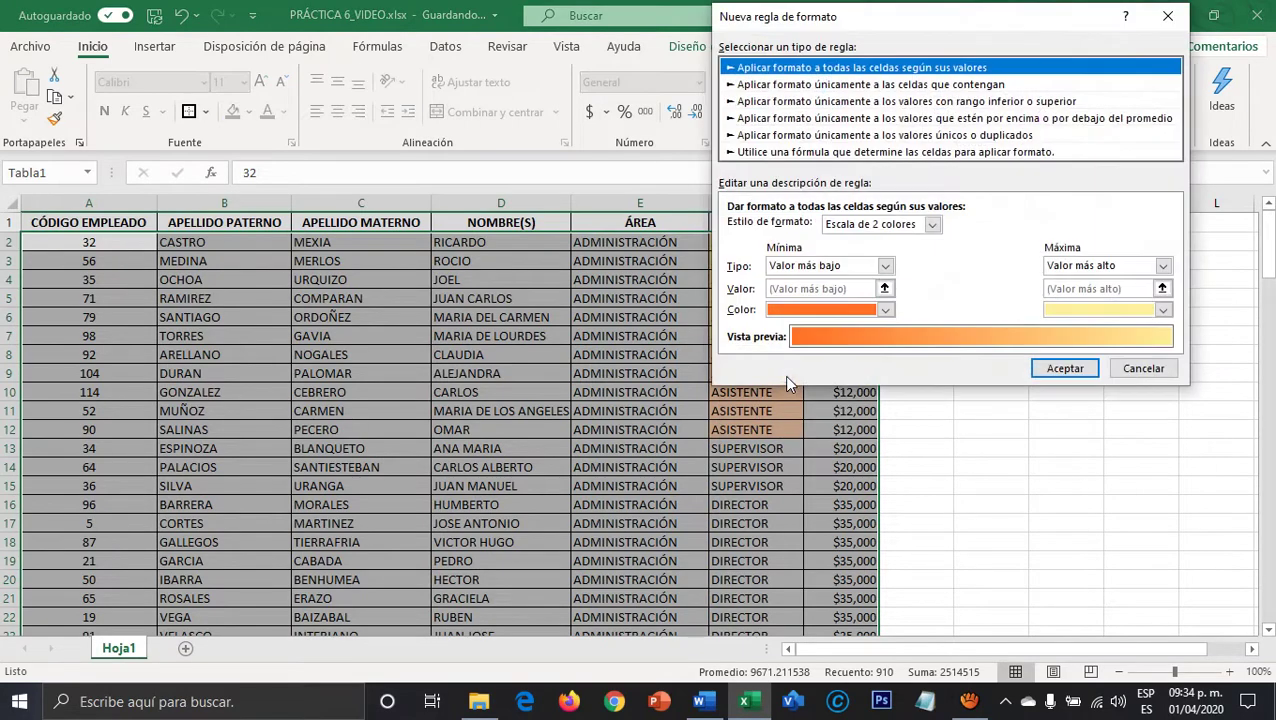
pyautogui.click(805, 86)
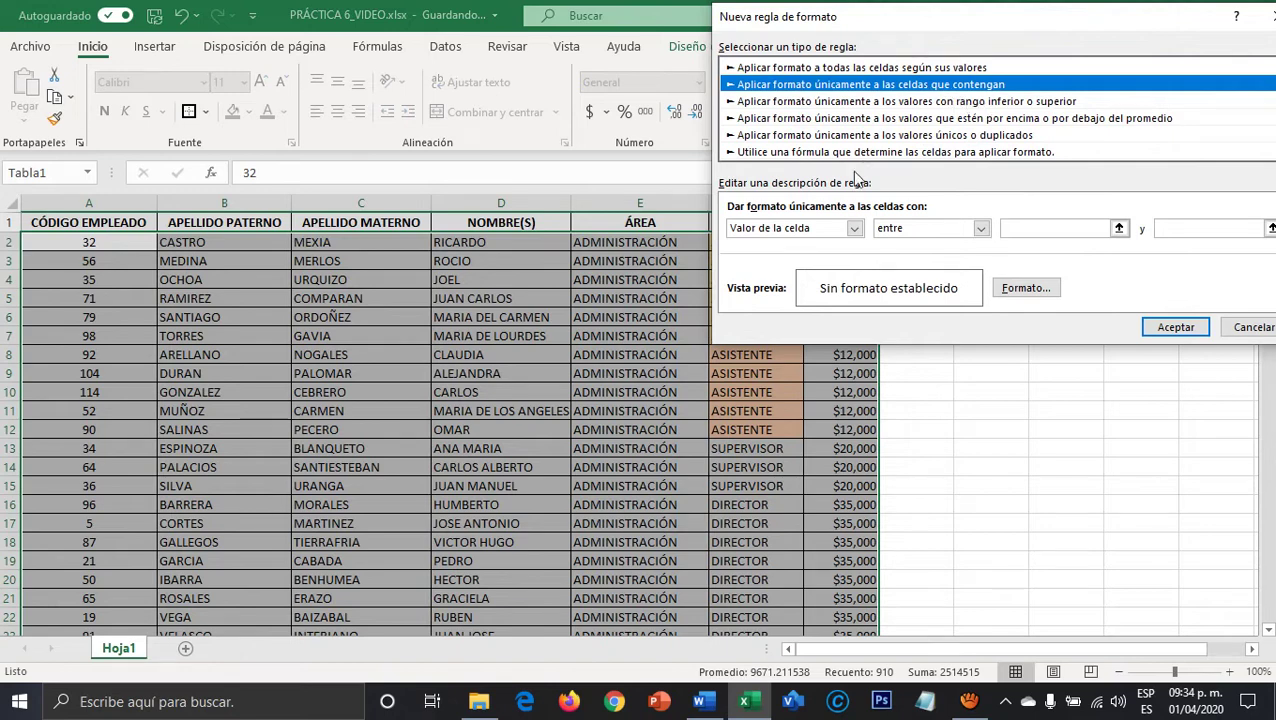
pyautogui.click(854, 228)
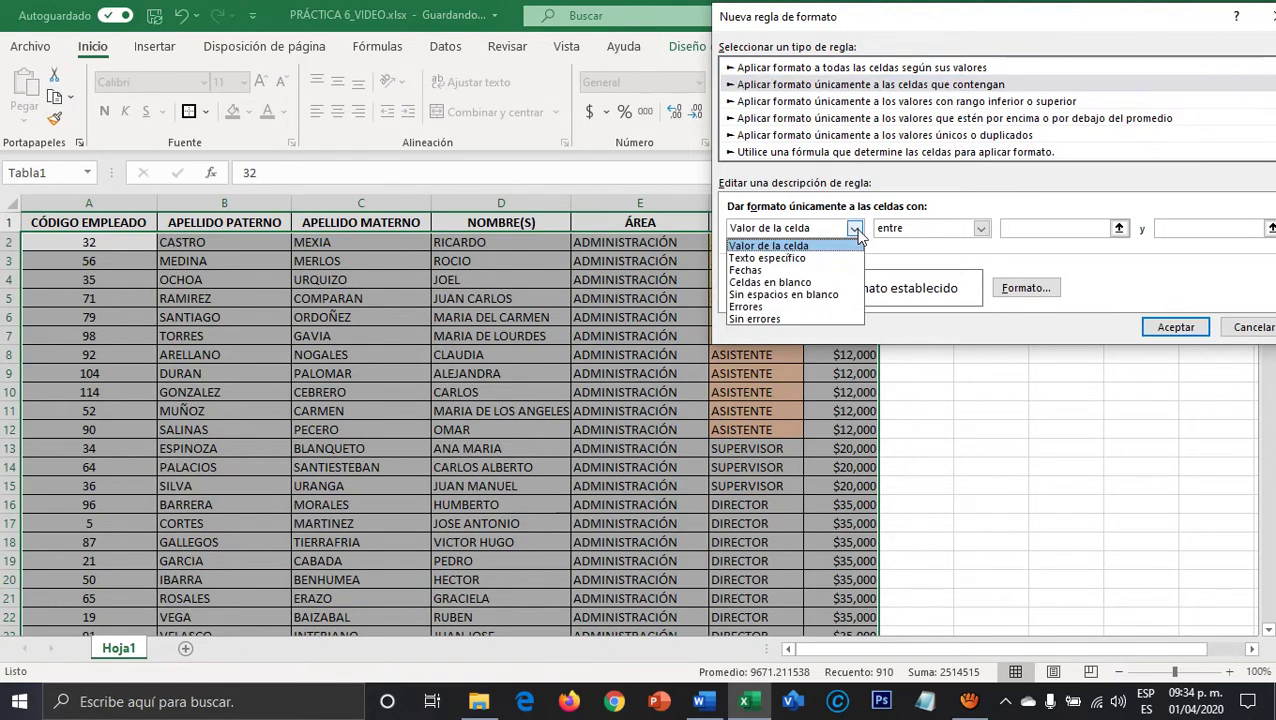
pyautogui.click(770, 259)
pyautogui.click(1025, 230)
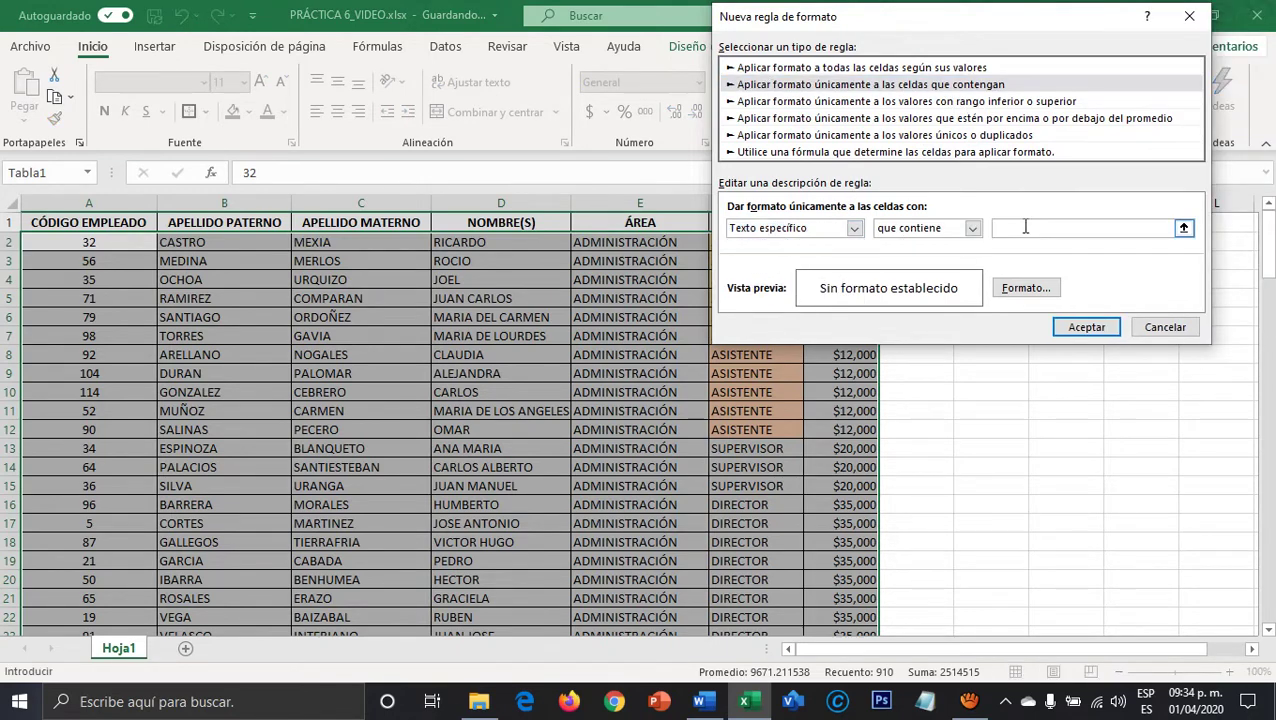
pyautogui.write('SUPERVISOR')
# Give the SUPERVISOR rule a light blue background fill and apply it to the table.
pyautogui.click(1038, 290)
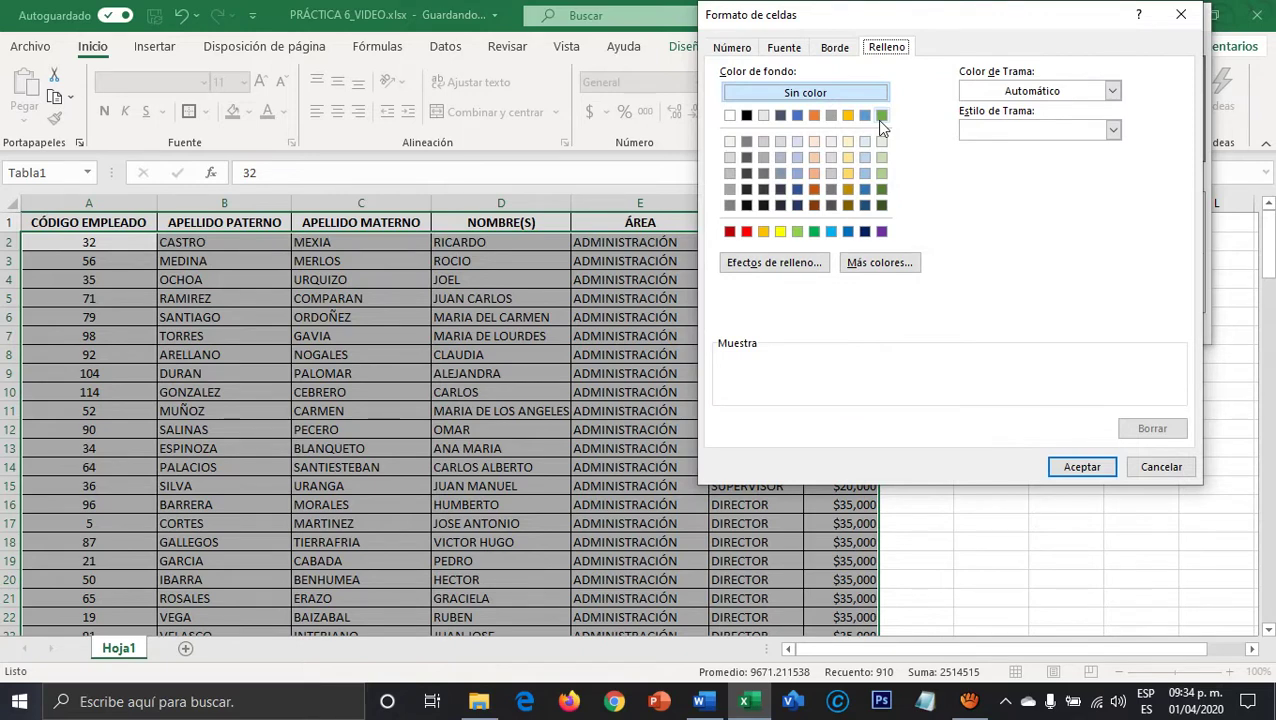
pyautogui.click(796, 158)
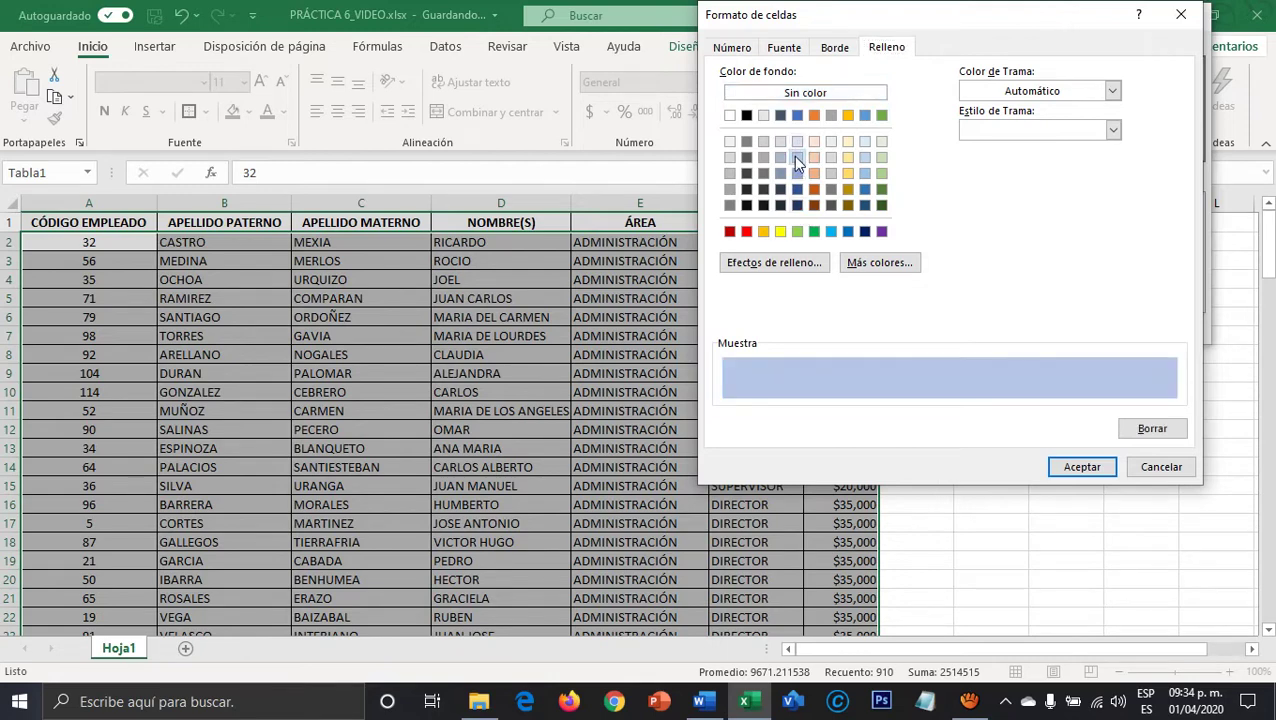
pyautogui.click(1072, 467)
pyautogui.click(1083, 330)
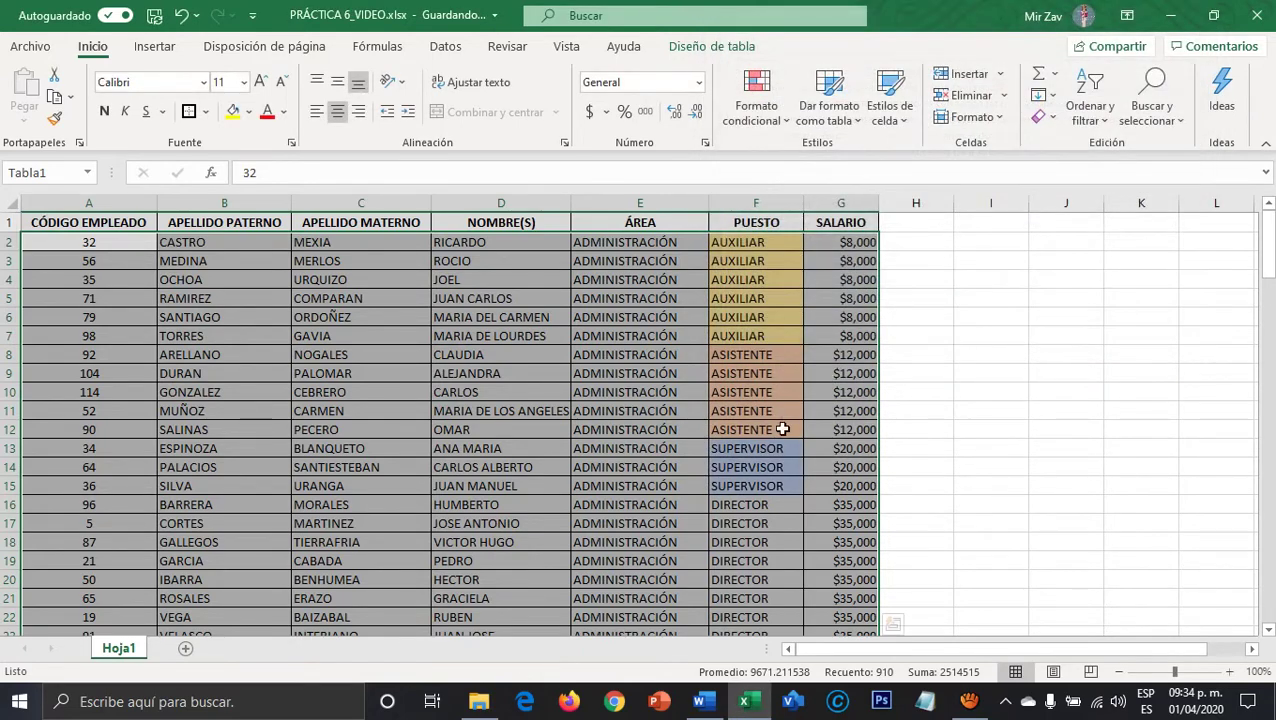
# Create a conditional formatting rule for cells whose specific text contains DIRECTOR.
pyautogui.scroll(-8, 770, 440)
pyautogui.scroll(8, 770, 440)
pyautogui.click(763, 118)
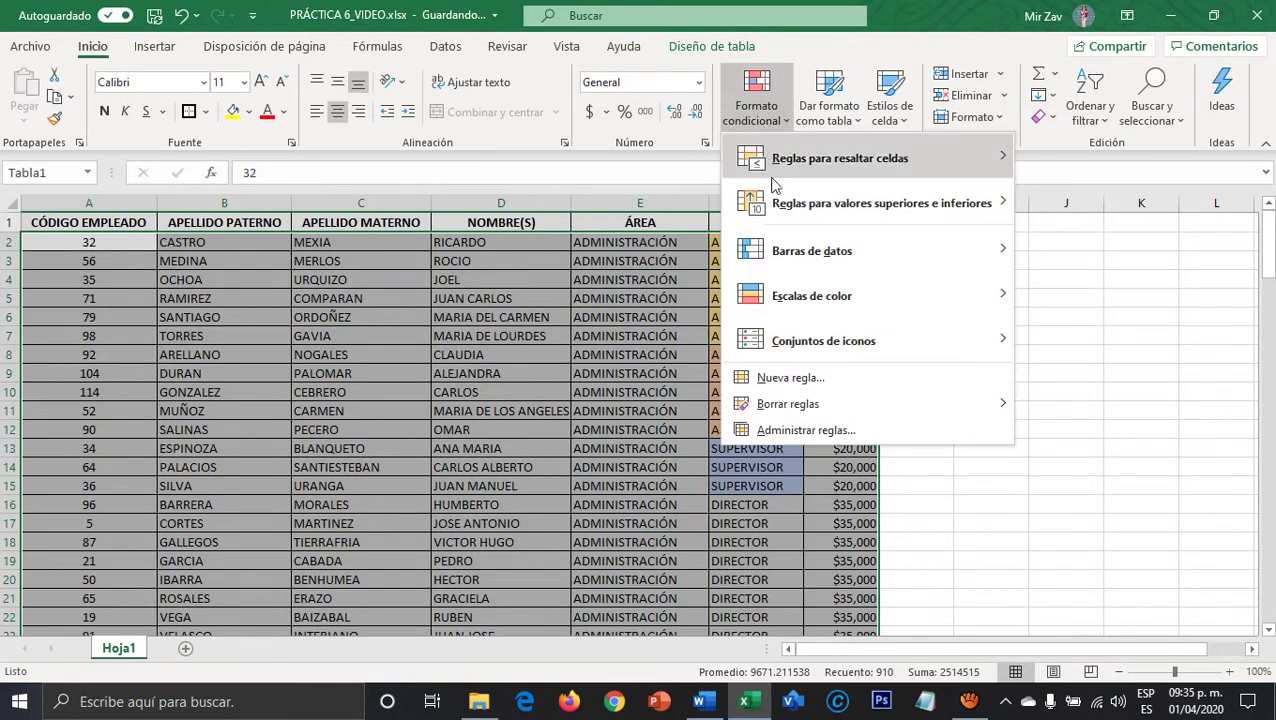
pyautogui.click(800, 388)
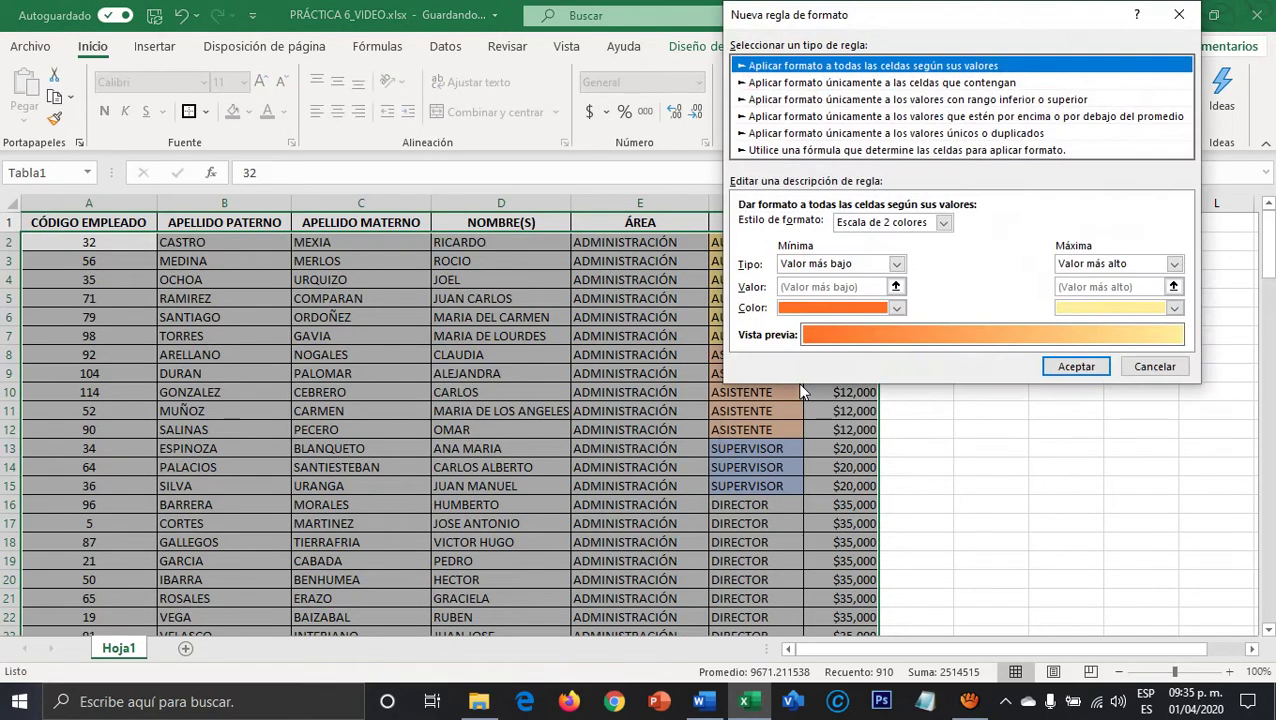
pyautogui.click(832, 83)
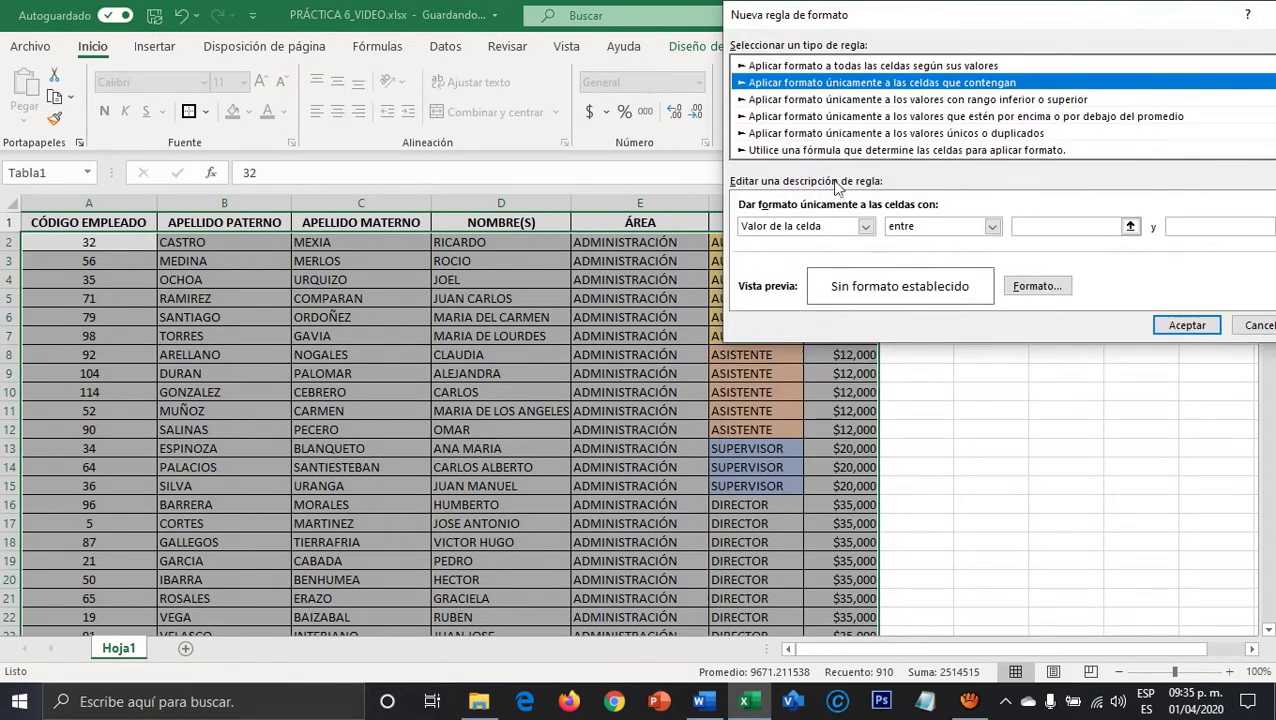
pyautogui.click(865, 226)
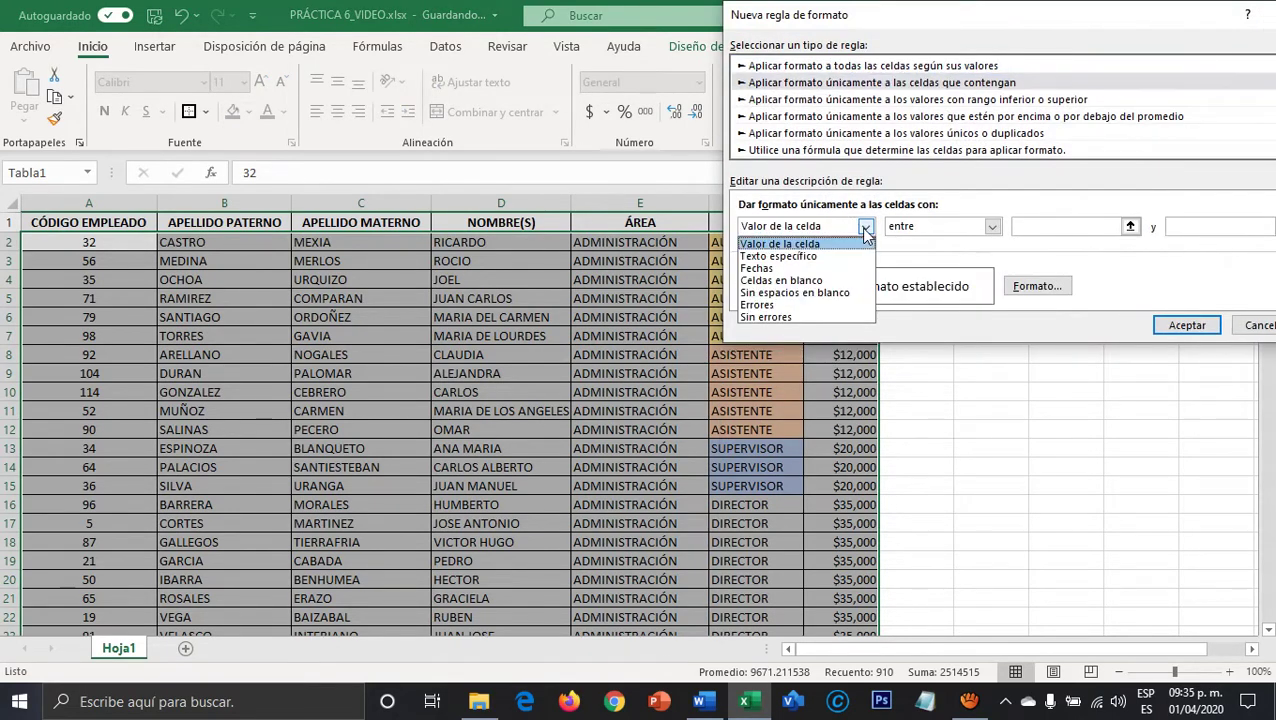
pyautogui.click(798, 256)
pyautogui.click(1046, 227)
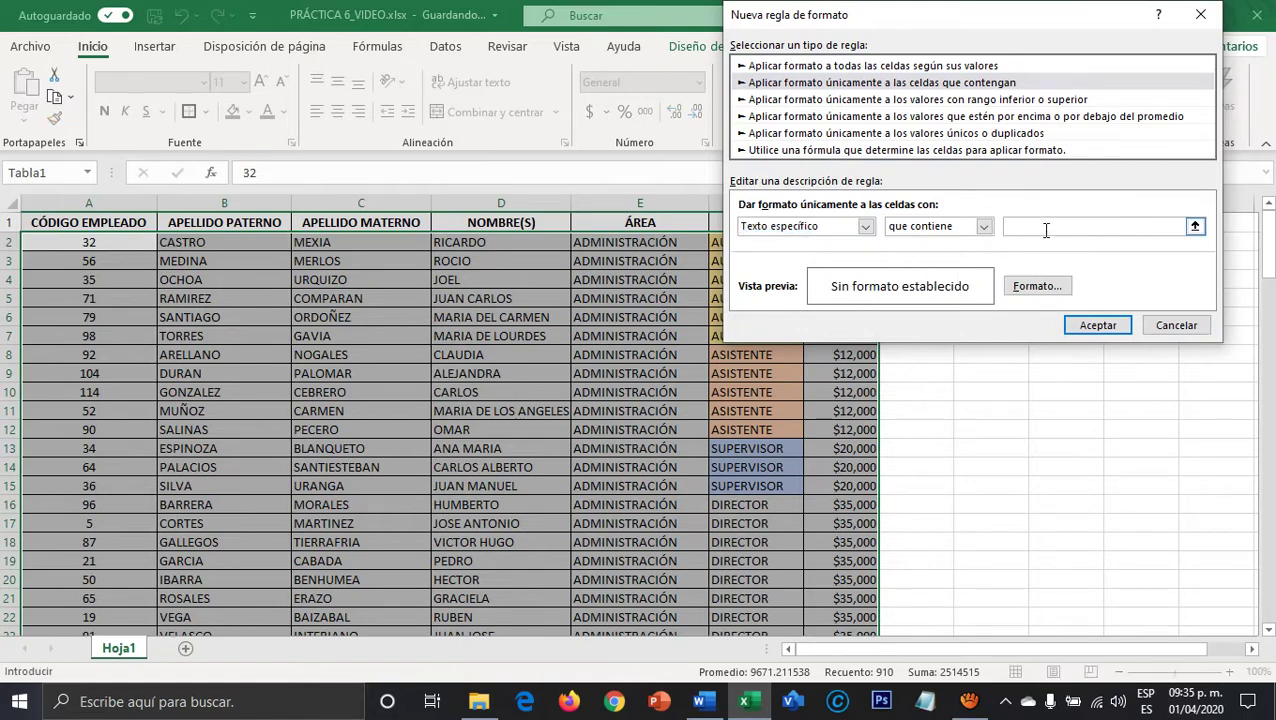
pyautogui.write('DIRECTOR')
# Give the DIRECTOR rule a light green background fill and apply it to the table.
pyautogui.click(1030, 286)
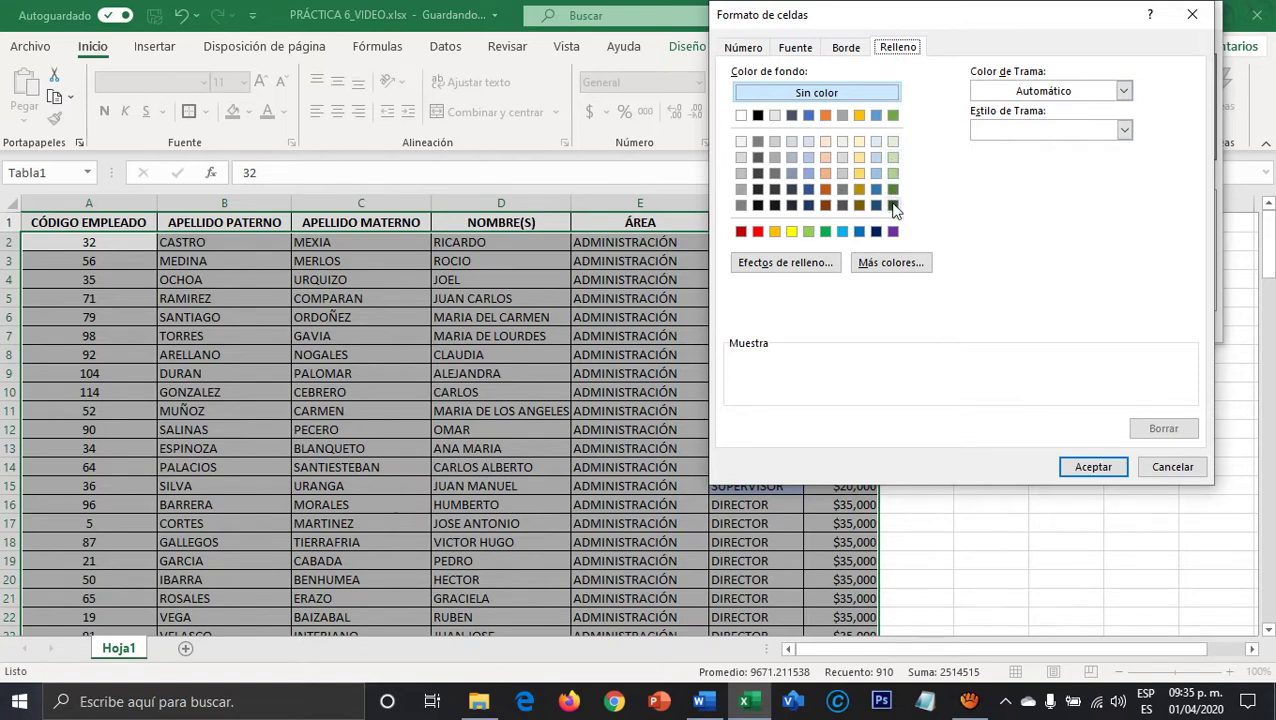
pyautogui.click(893, 158)
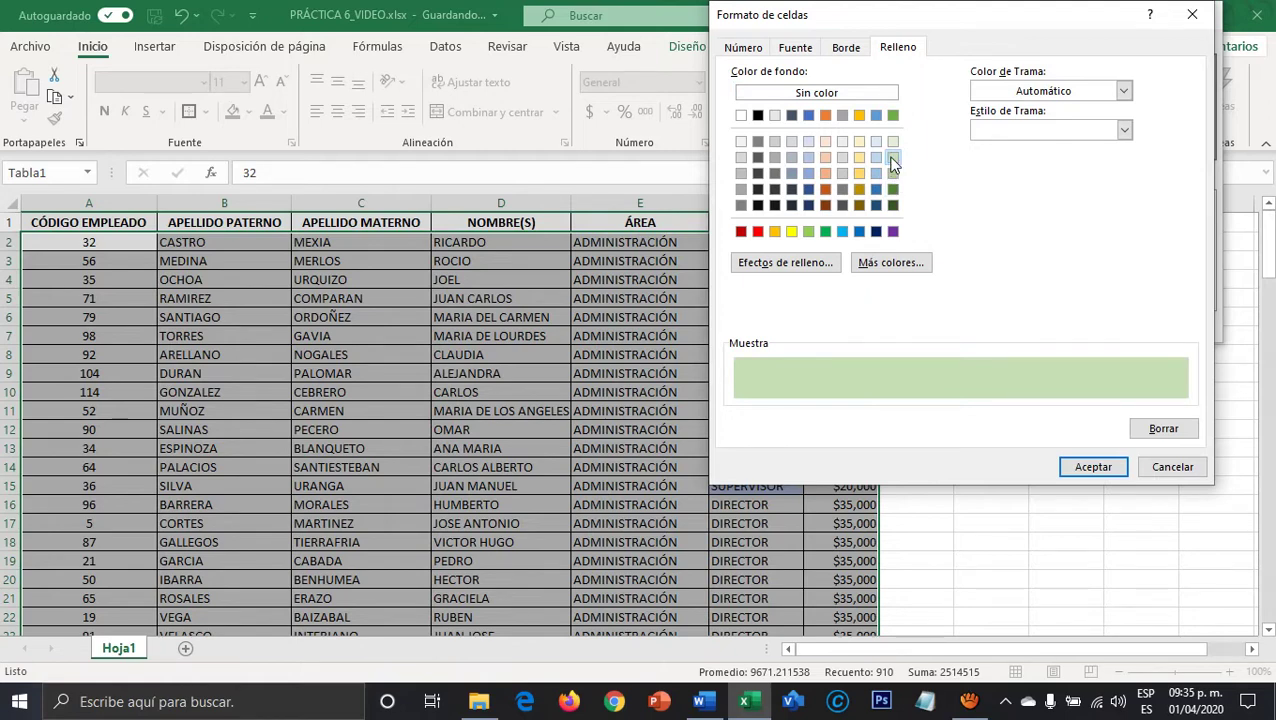
pyautogui.click(1092, 469)
pyautogui.click(1096, 328)
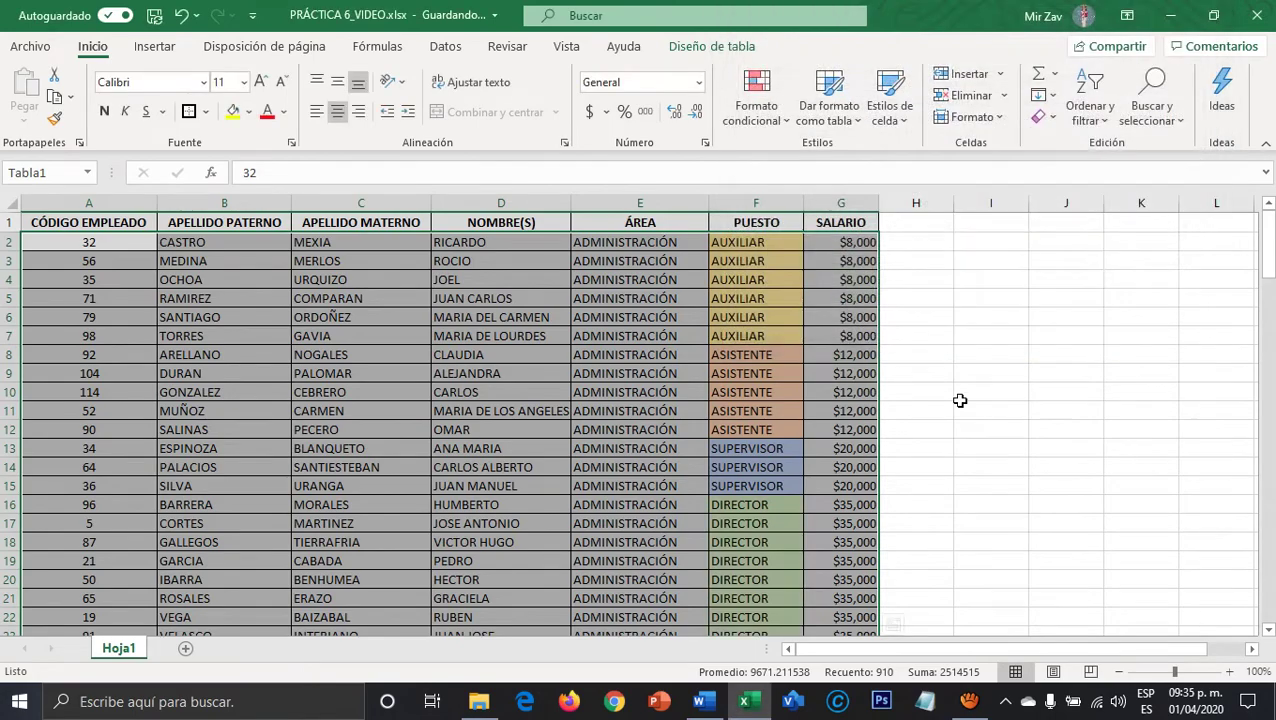
# Examine the position colours in the PUESTO column and the thick area borders throughout the employee list.
pyautogui.scroll(-2, 948, 402)
pyautogui.scroll(-17, 948, 402)
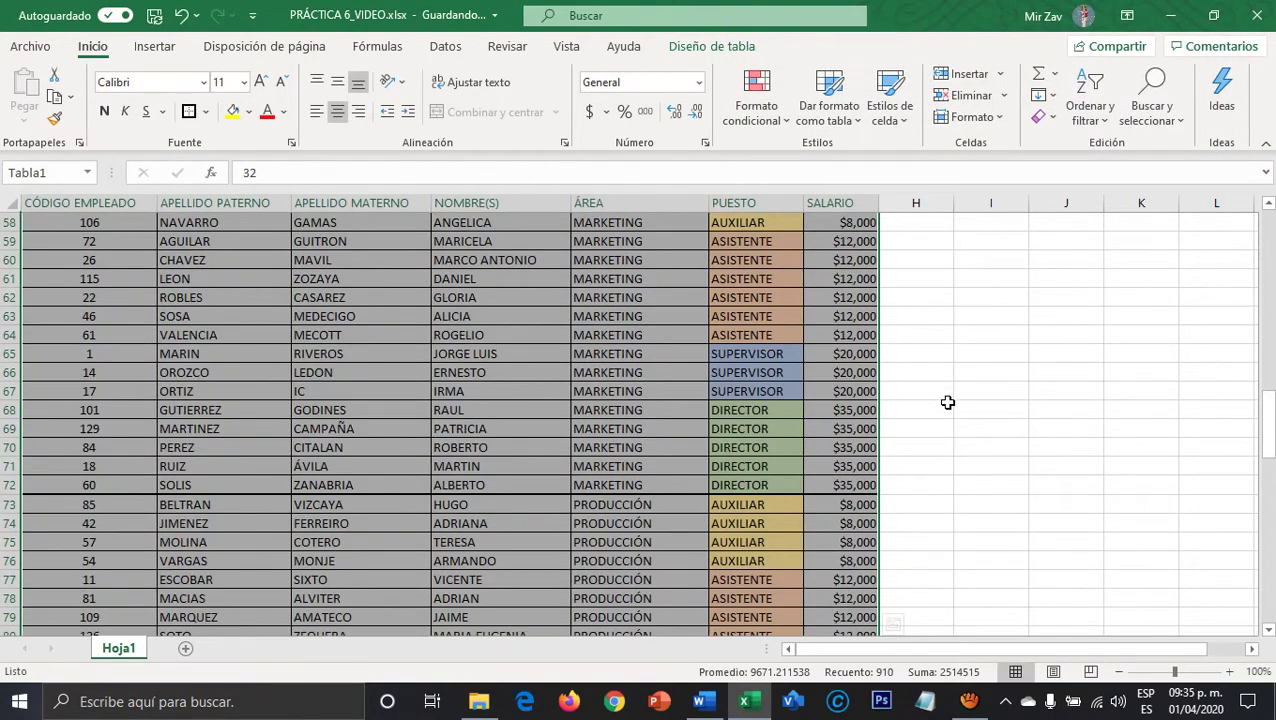
pyautogui.scroll(-5, 948, 402)
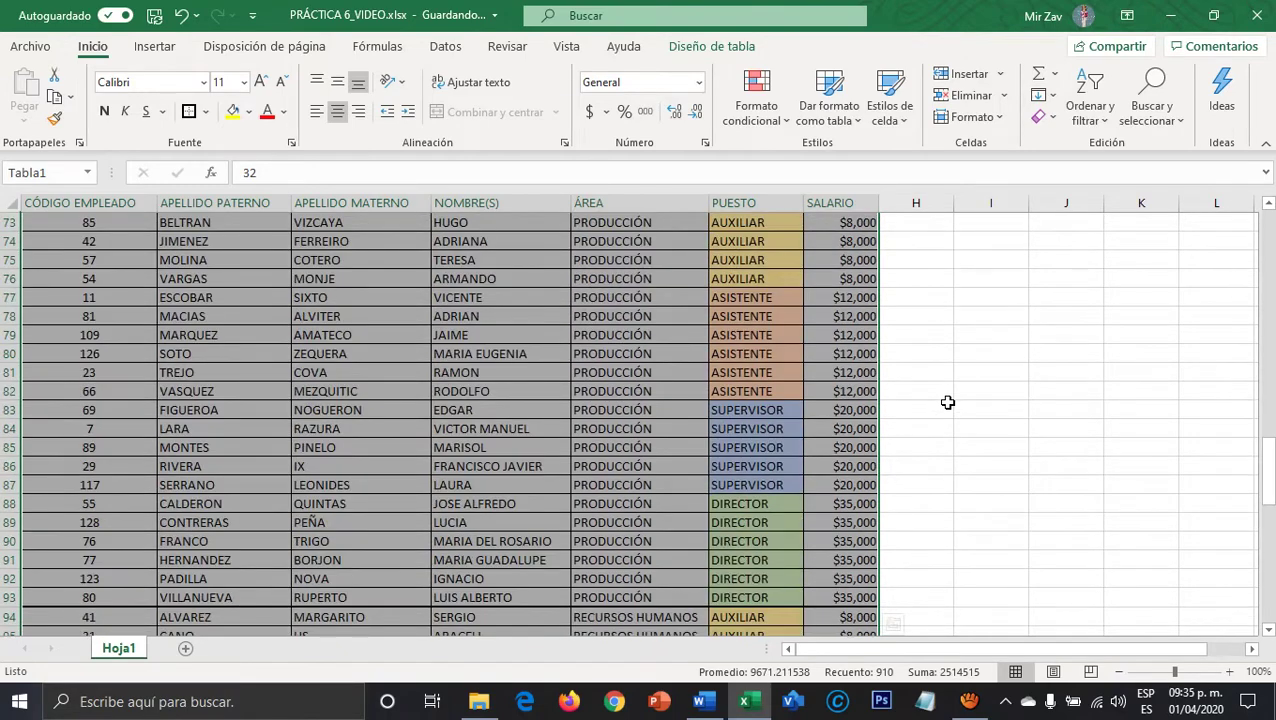
pyautogui.scroll(10, 760, 445)
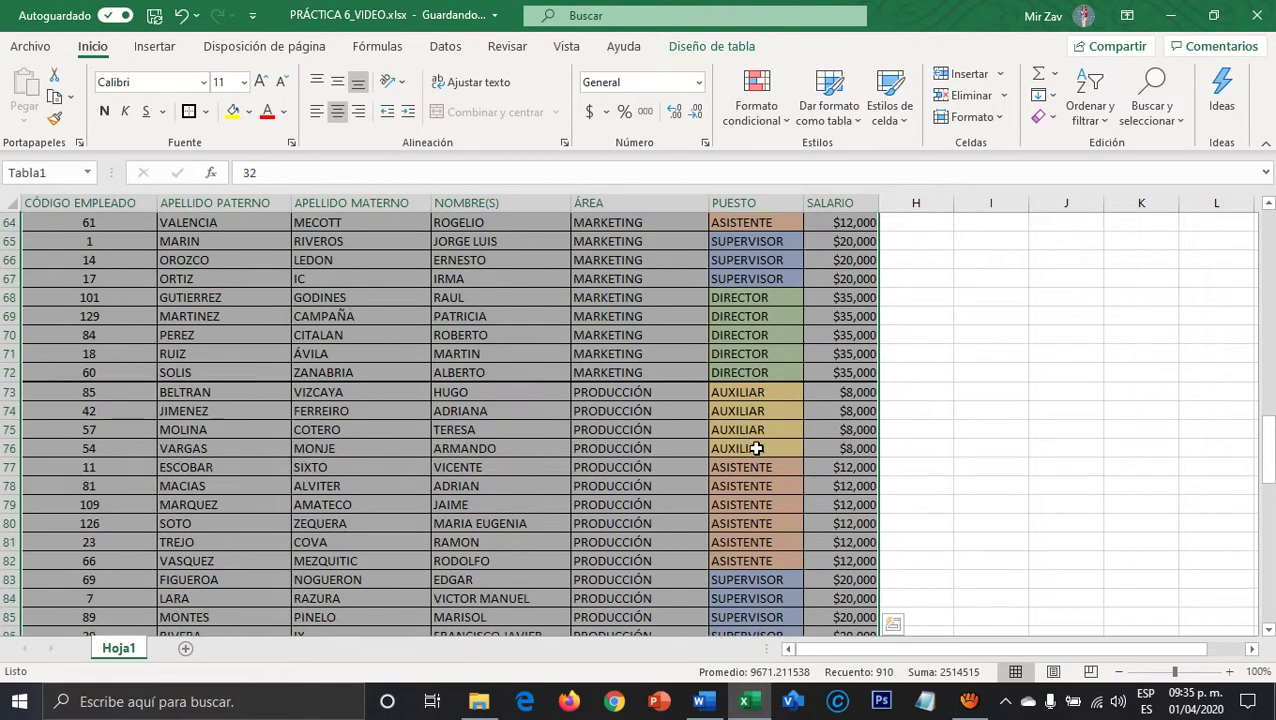
pyautogui.scroll(9, 770, 290)
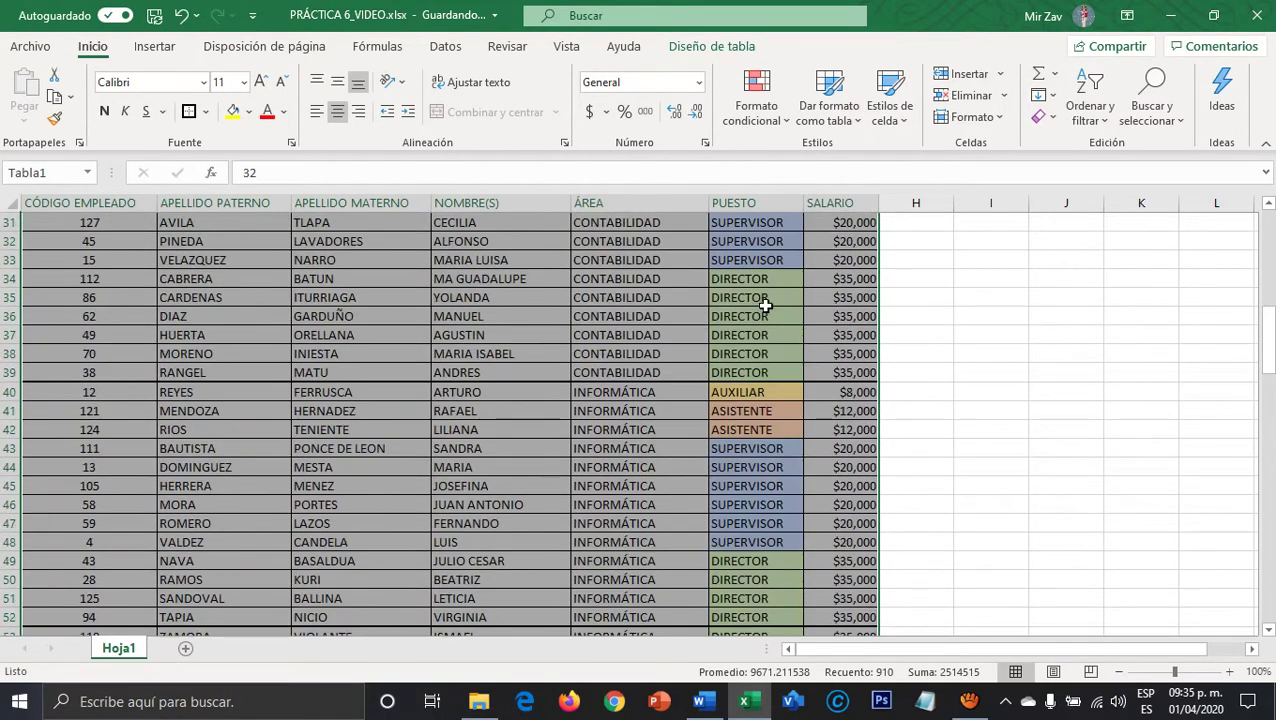
pyautogui.scroll(5, 765, 305)
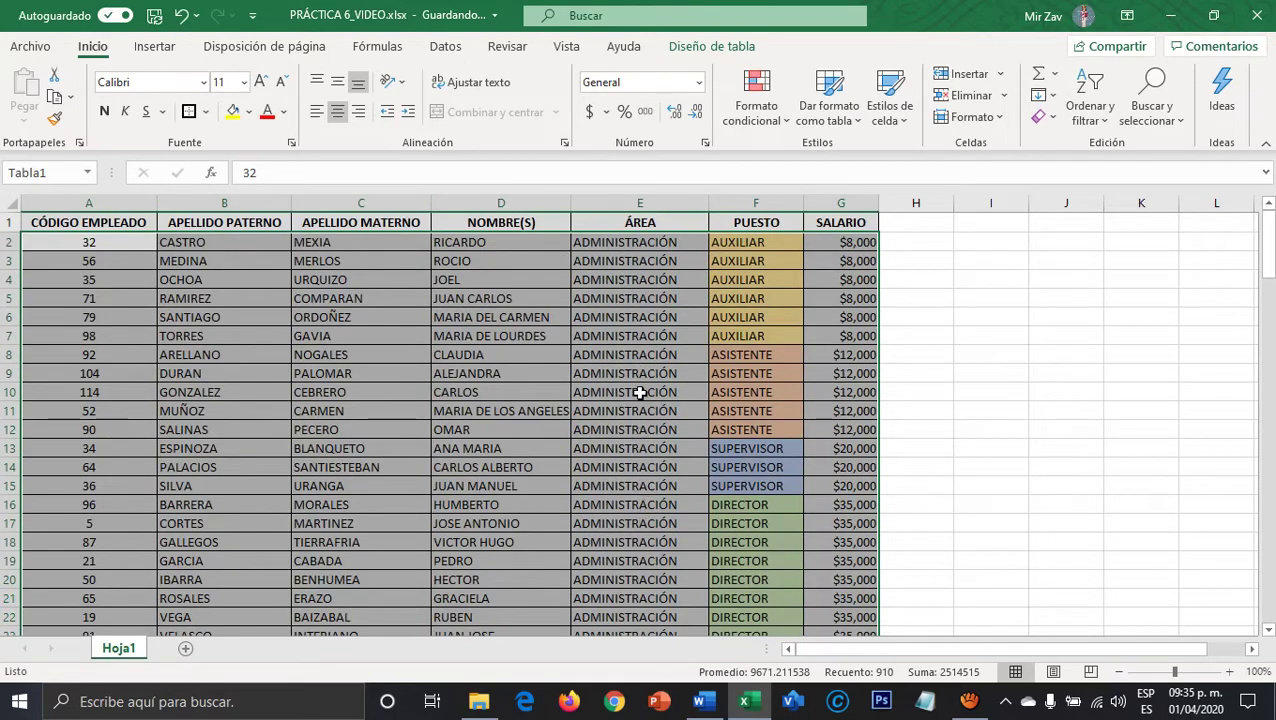
pyautogui.scroll(-2, 640, 384)
pyautogui.scroll(2, 640, 384)
pyautogui.scroll(-5, 584, 488)
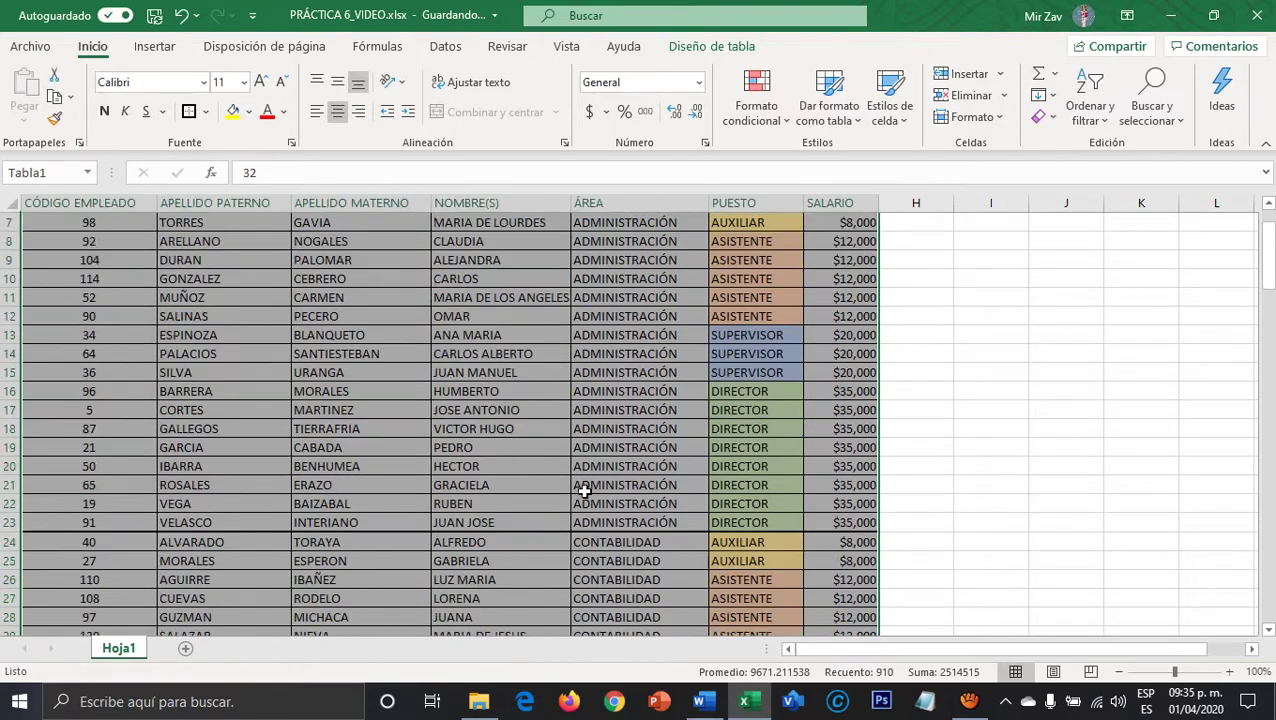
pyautogui.scroll(-2, 584, 488)
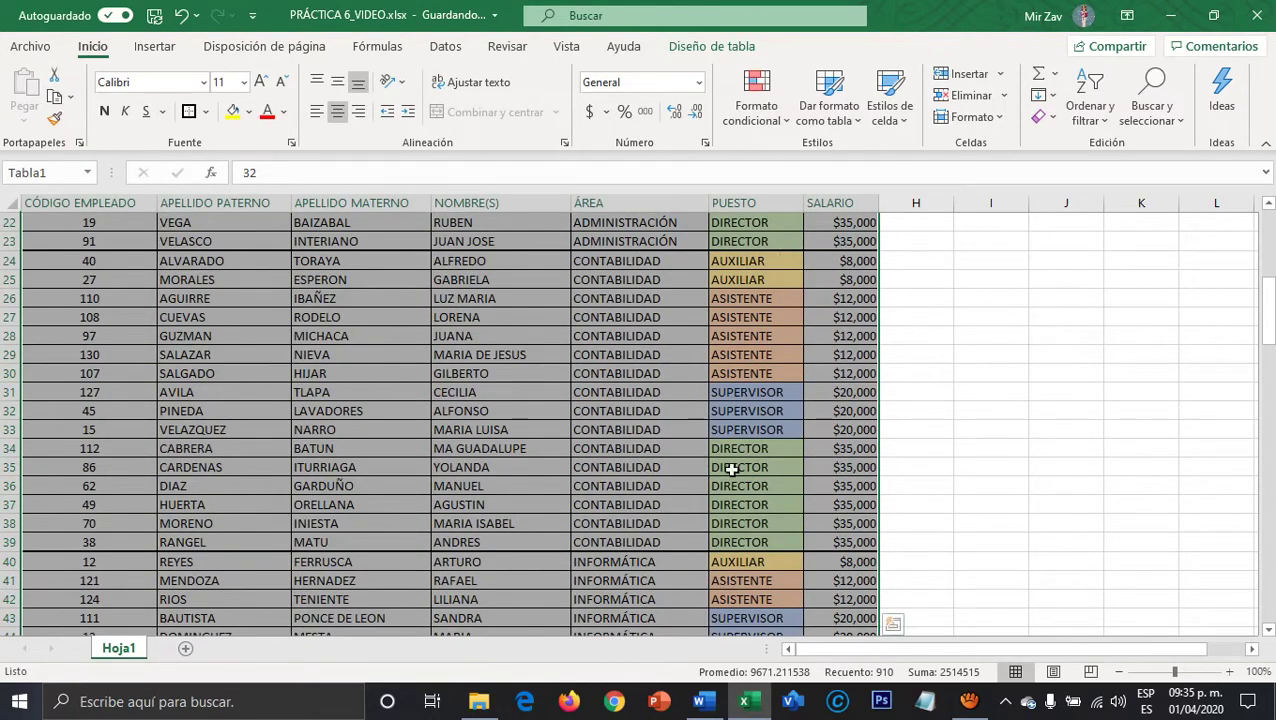
pyautogui.scroll(6, 637, 360)
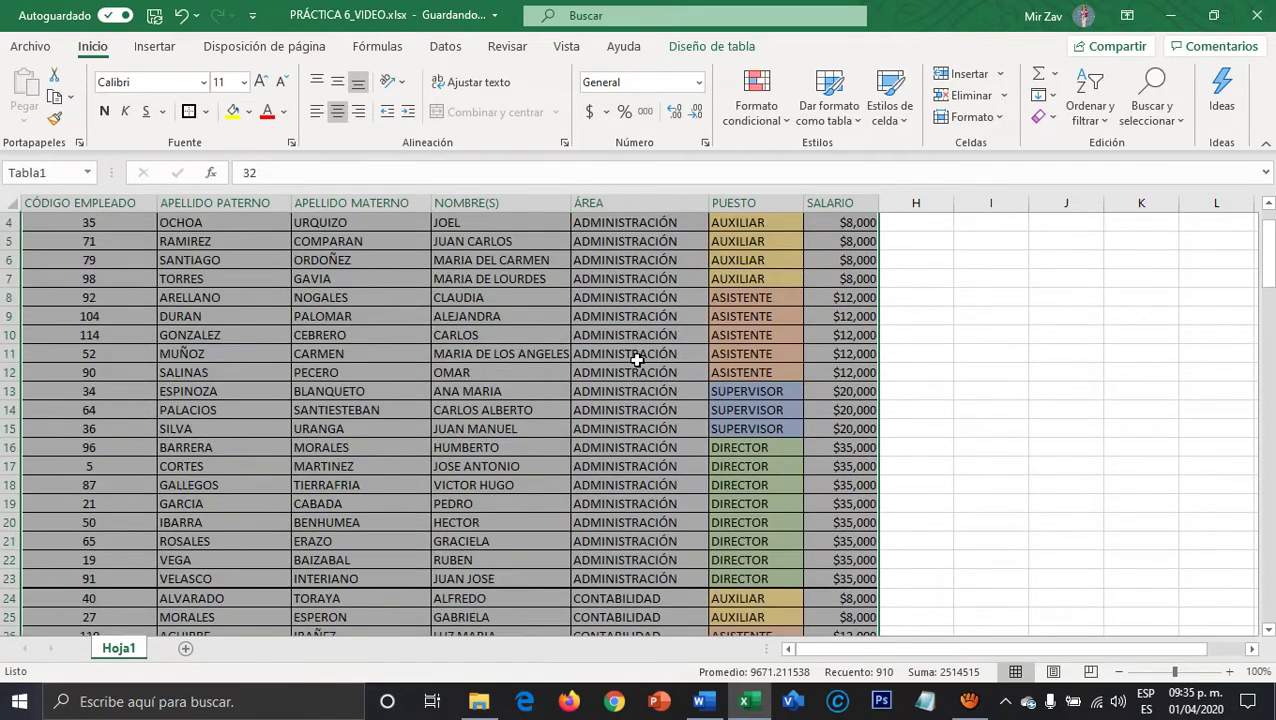
pyautogui.scroll(-5, 637, 360)
pyautogui.scroll(-3, 637, 360)
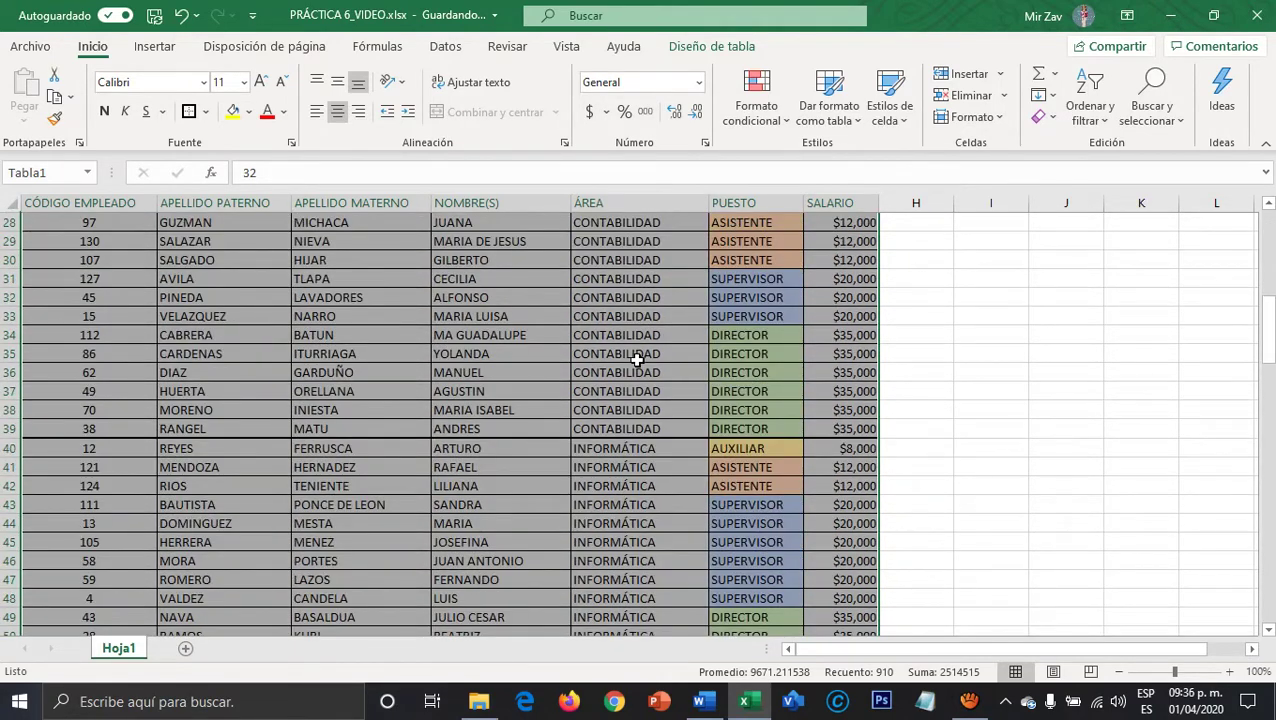
pyautogui.scroll(9, 637, 360)
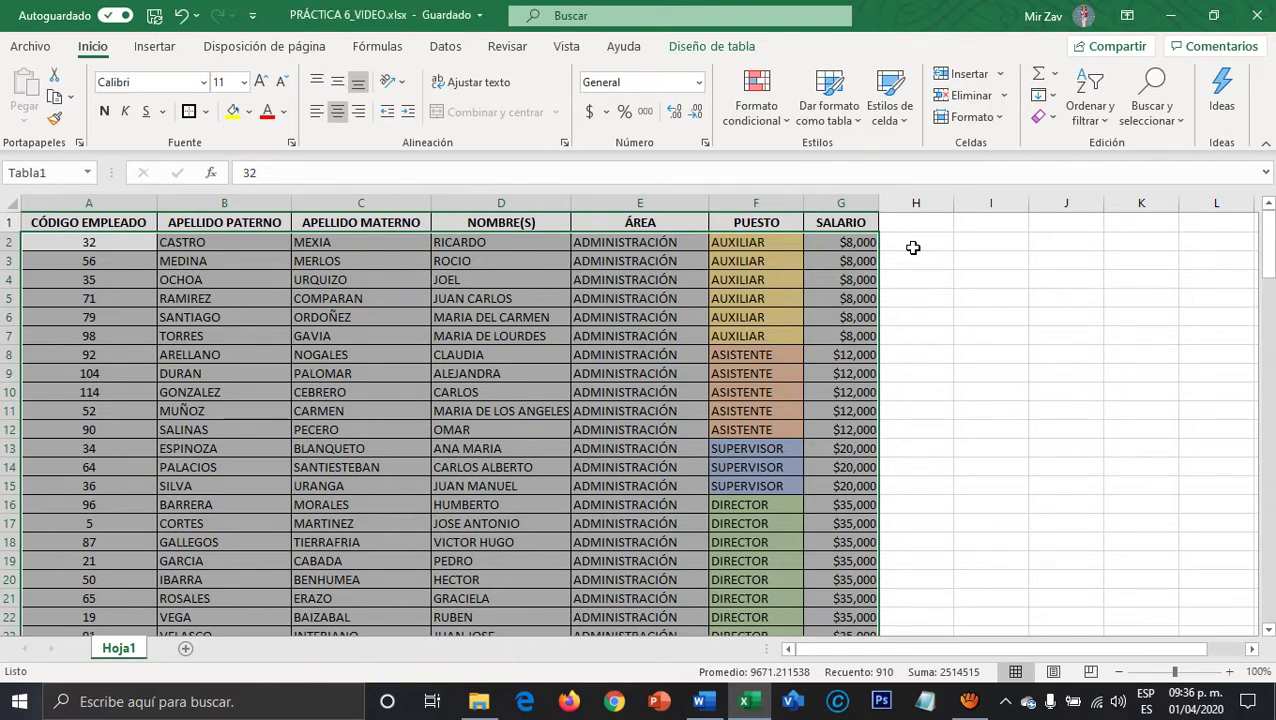
# Merge and center cells H2:H23 beside the ADMINISTRACIÓN rows, and check the extent of the merged cell.
pyautogui.click(913, 247)
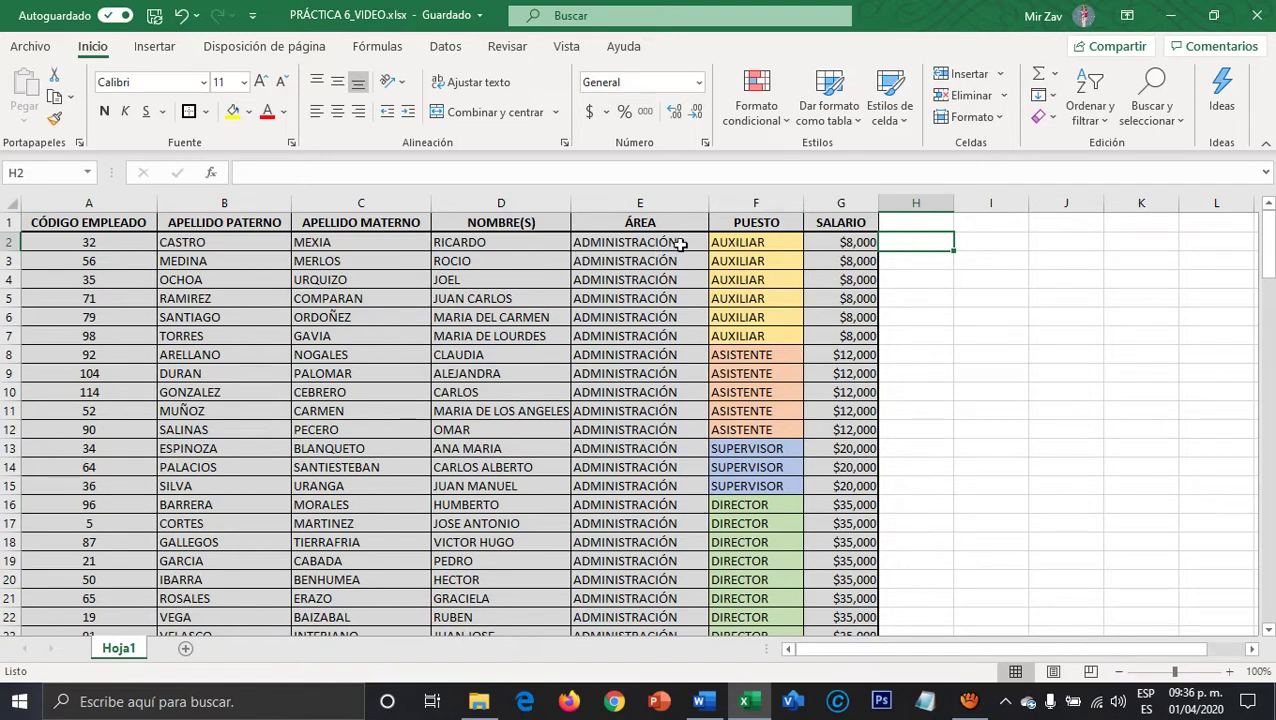
pyautogui.moveTo(910, 248); pyautogui.dragTo(910, 515)
pyautogui.scroll(2, 806, 433)
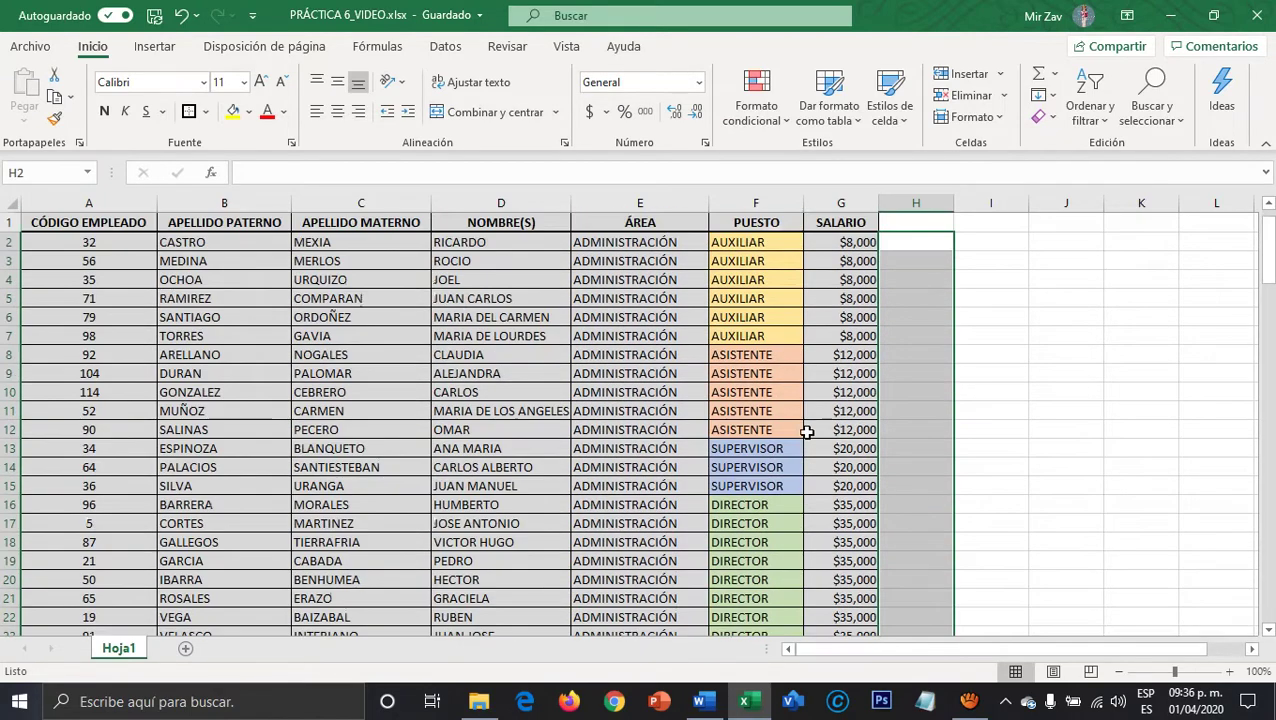
pyautogui.click(497, 113)
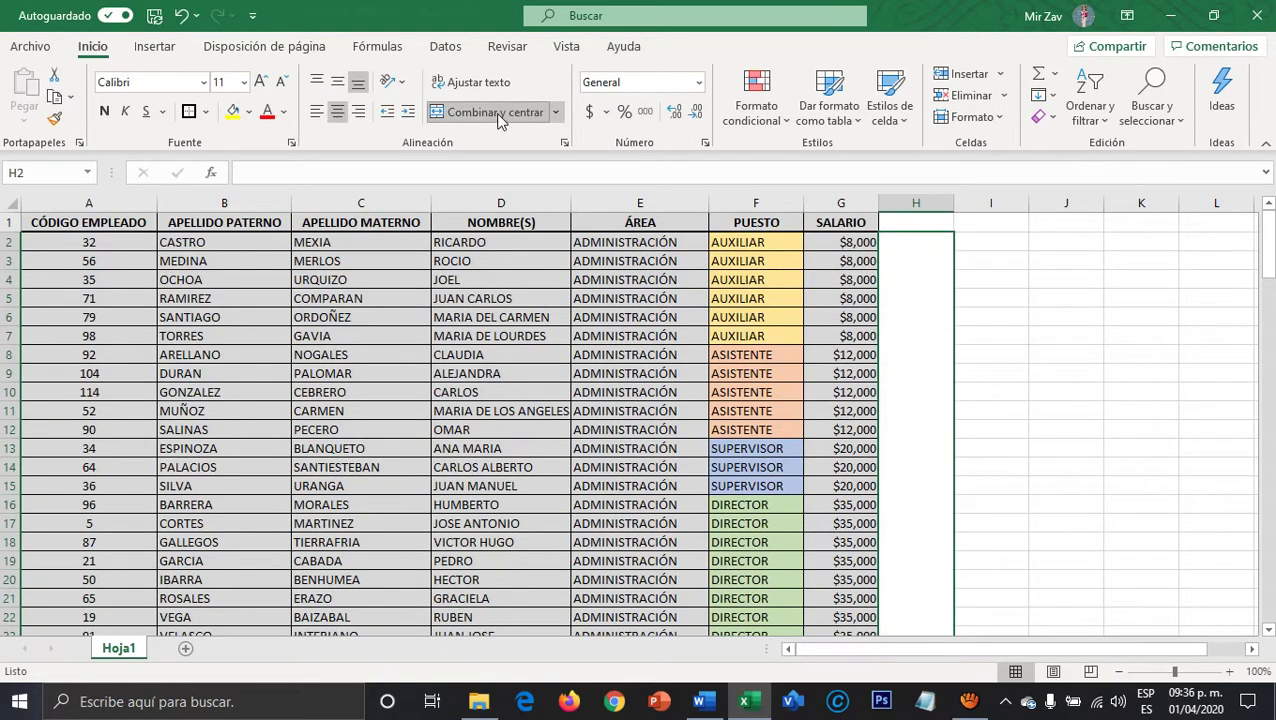
pyautogui.scroll(-3, 931, 396)
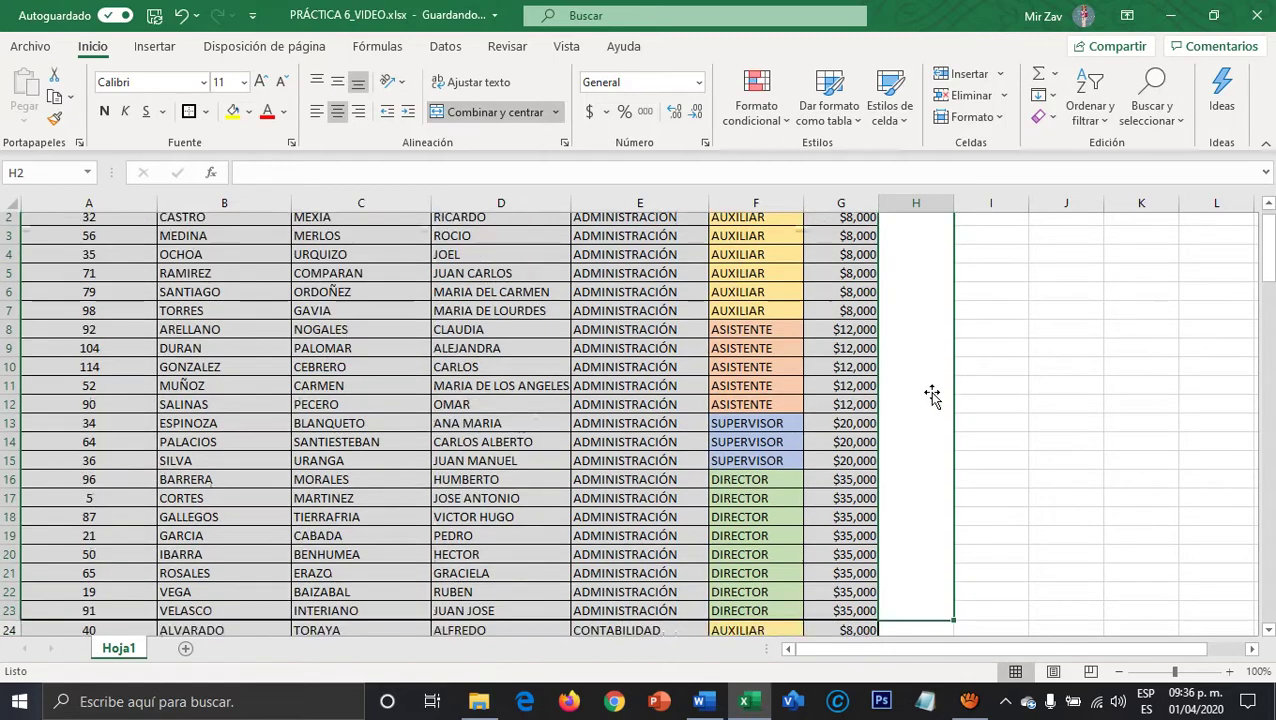
pyautogui.scroll(3, 931, 394)
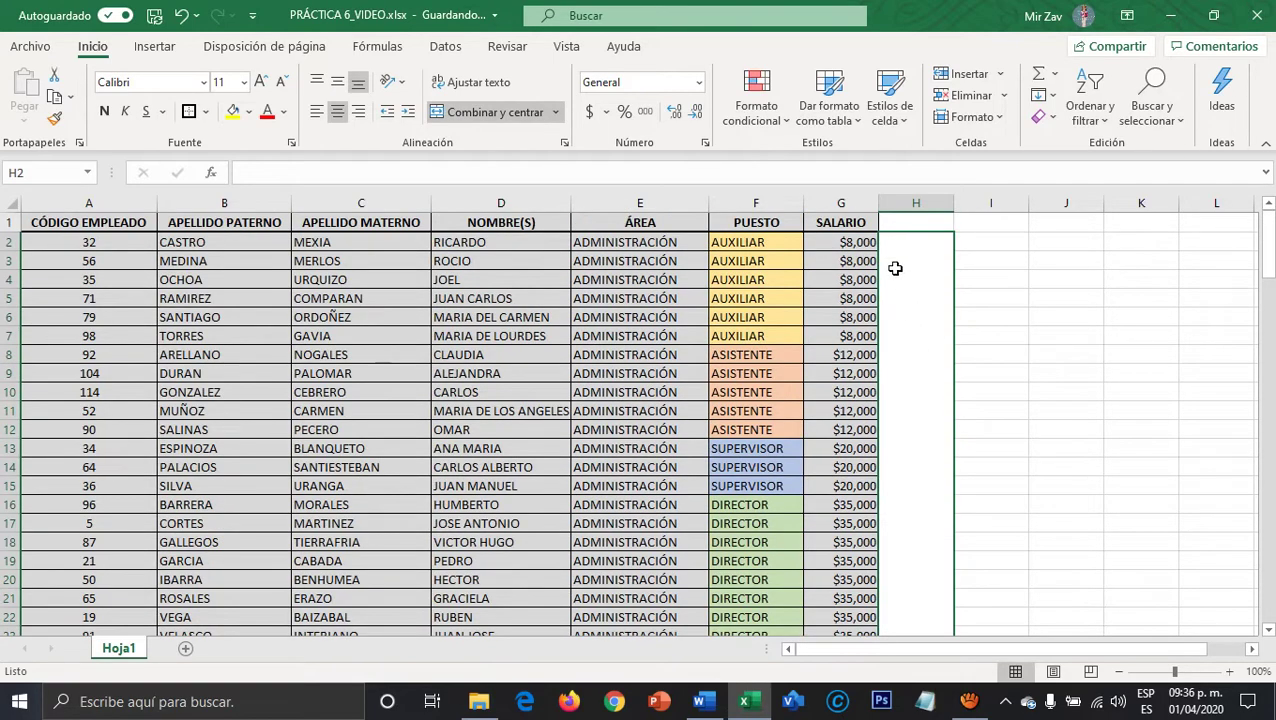
pyautogui.click(970, 460)
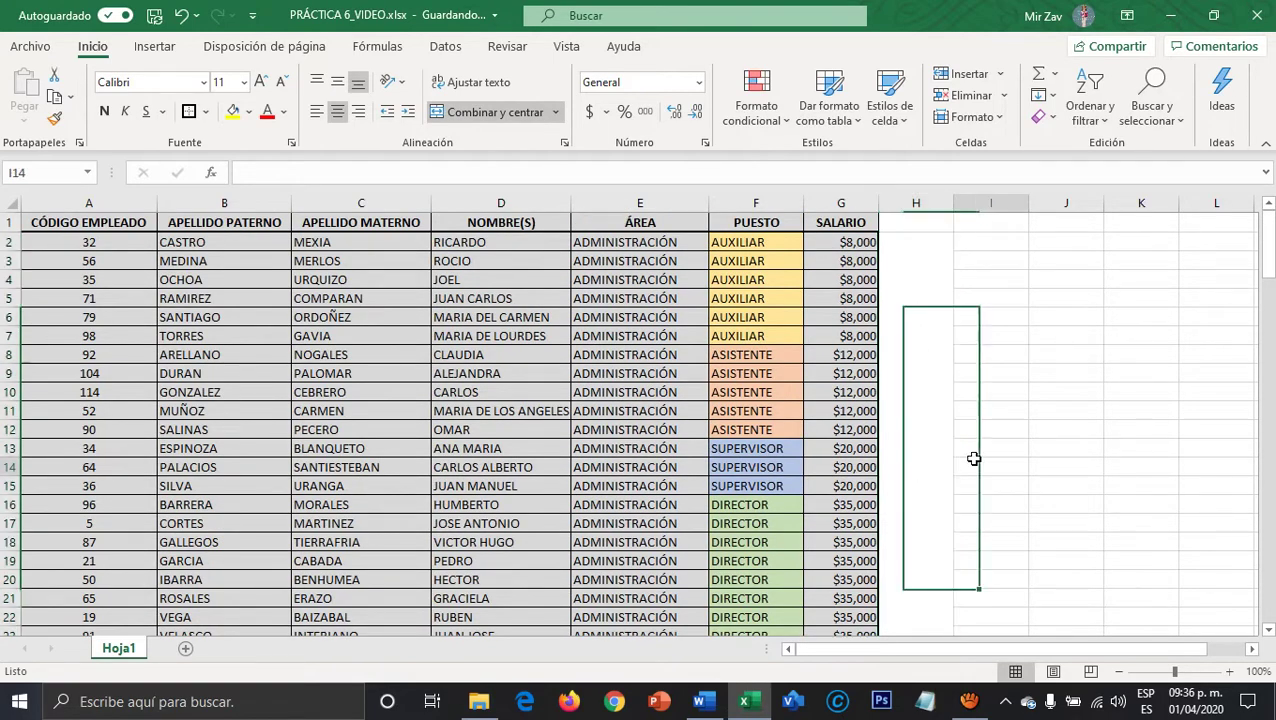
pyautogui.click(930, 368)
# Merge and center cells H24:H39 beside the CONTABILIDAD rows.
pyautogui.scroll(-4, 866, 477)
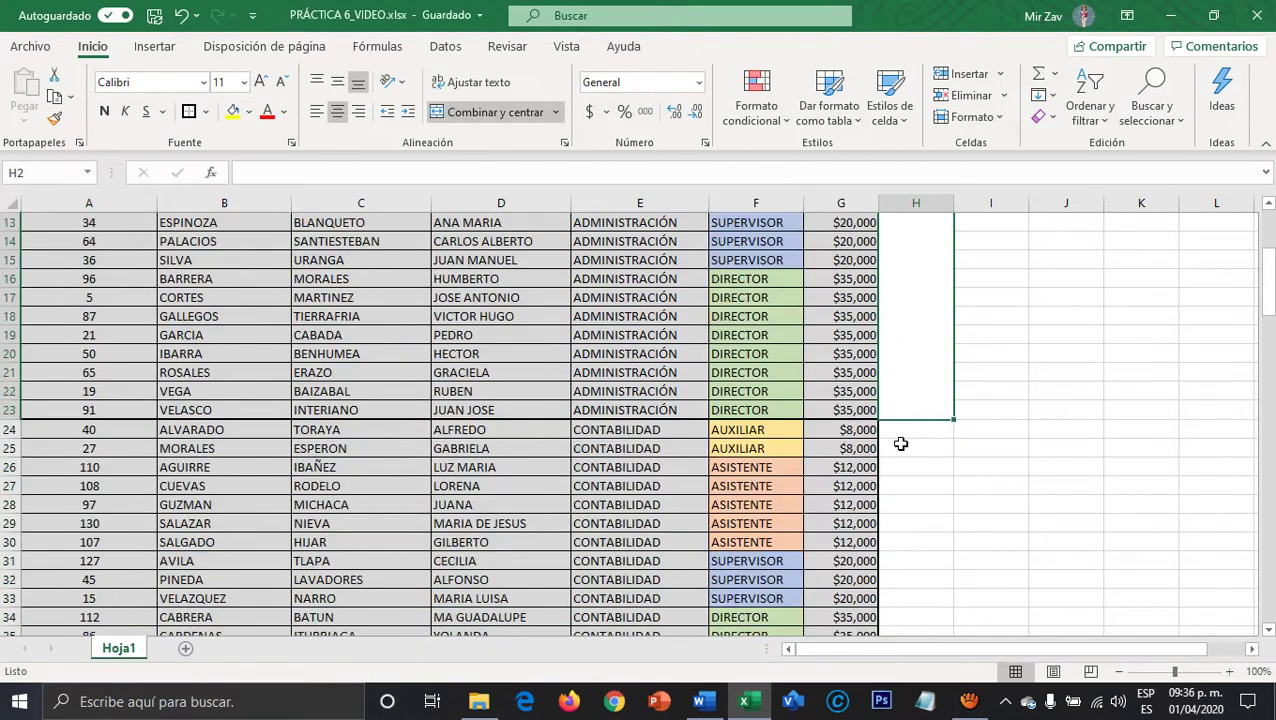
pyautogui.moveTo(900, 428)
pyautogui.mouseDown()
pyautogui.moveTo(921, 638)
pyautogui.moveTo(914, 444)
pyautogui.mouseUp()
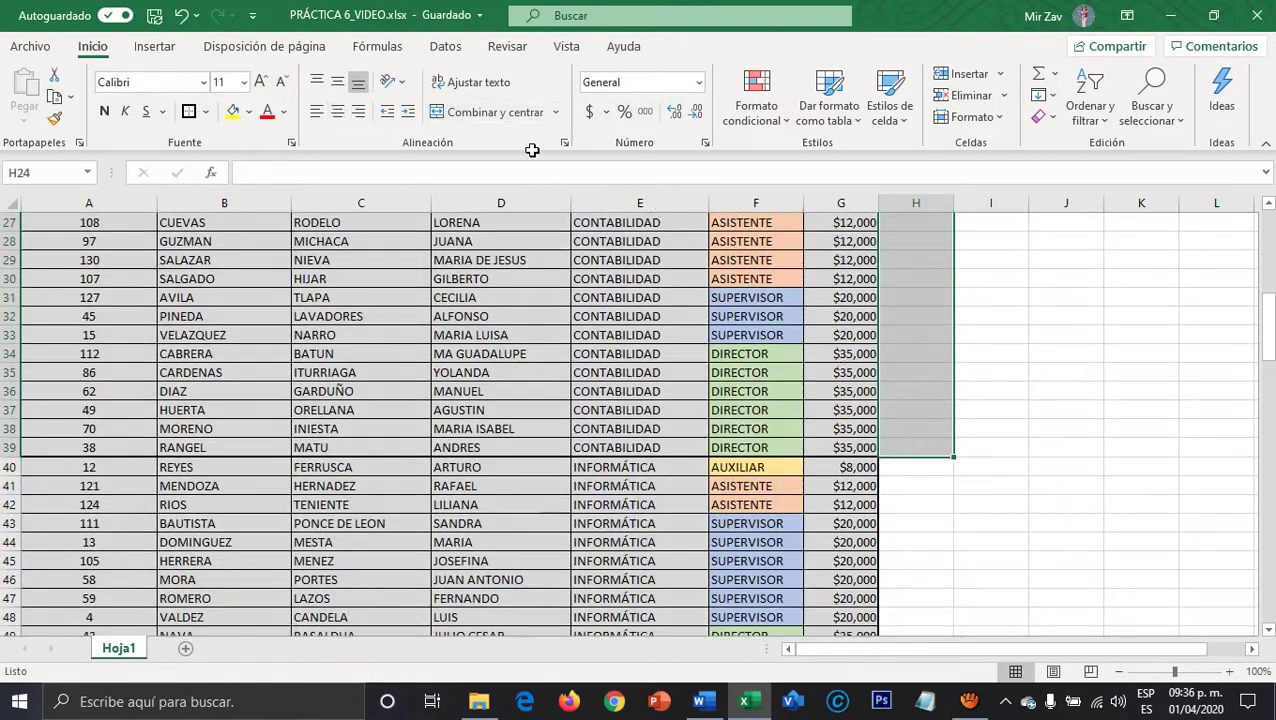
pyautogui.click(492, 112)
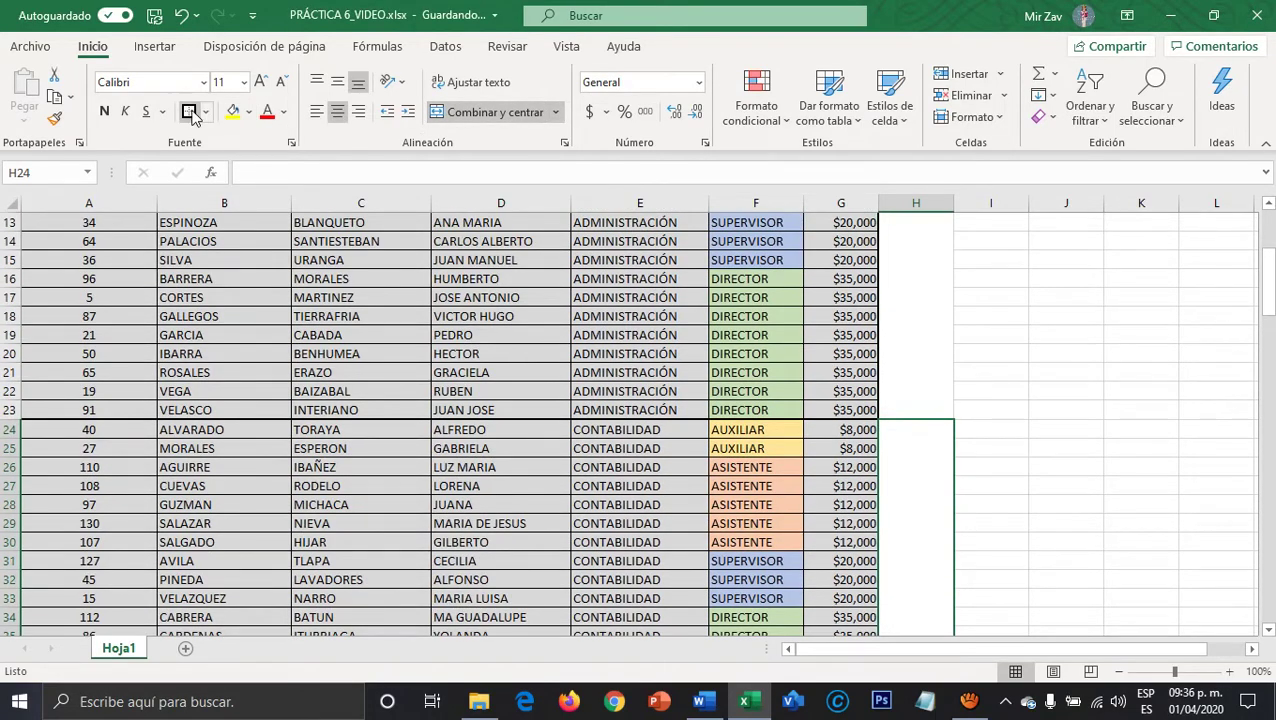
# Outline the merged cells H24:H39 and H2:H23 with a thick outside border.
pyautogui.scroll(-2, 961, 470)
pyautogui.scroll(3, 961, 470)
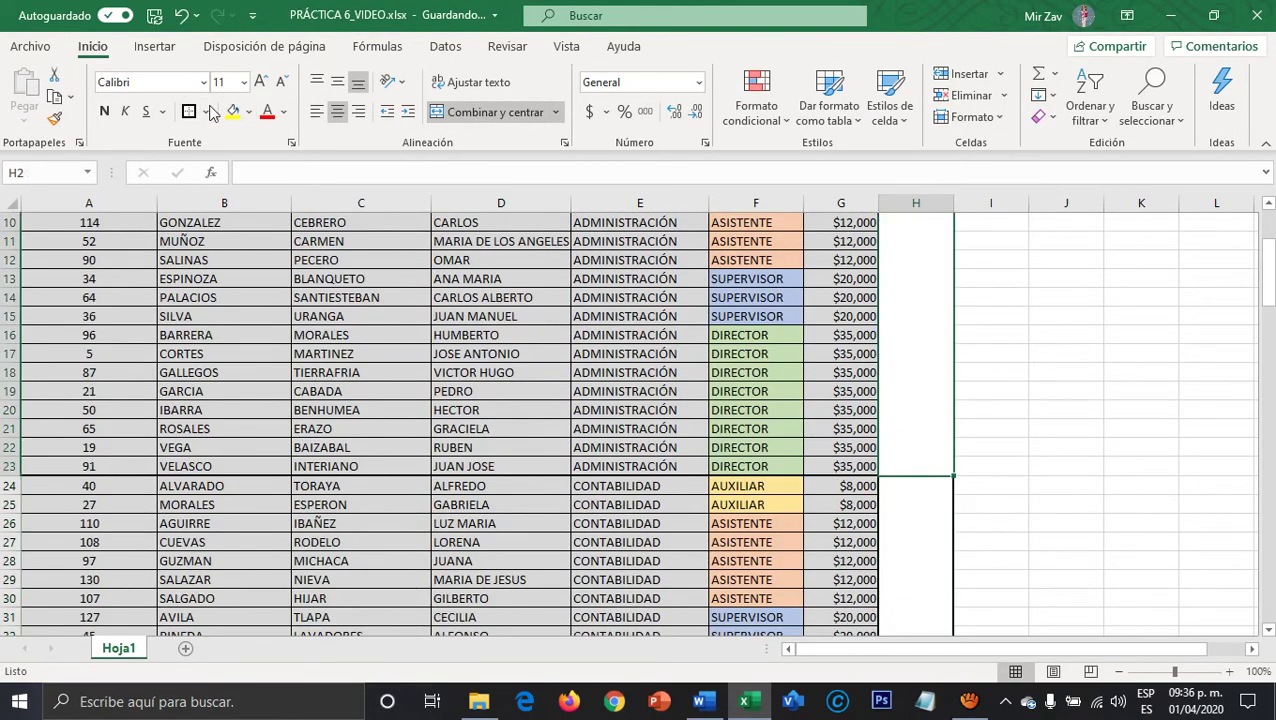
pyautogui.scroll(1, 1010, 460)
# Merge and center cells H40:H52 beside the INFORMÁTICA rows and give the merged cell a thick outside border.
pyautogui.scroll(-2, 1007, 452)
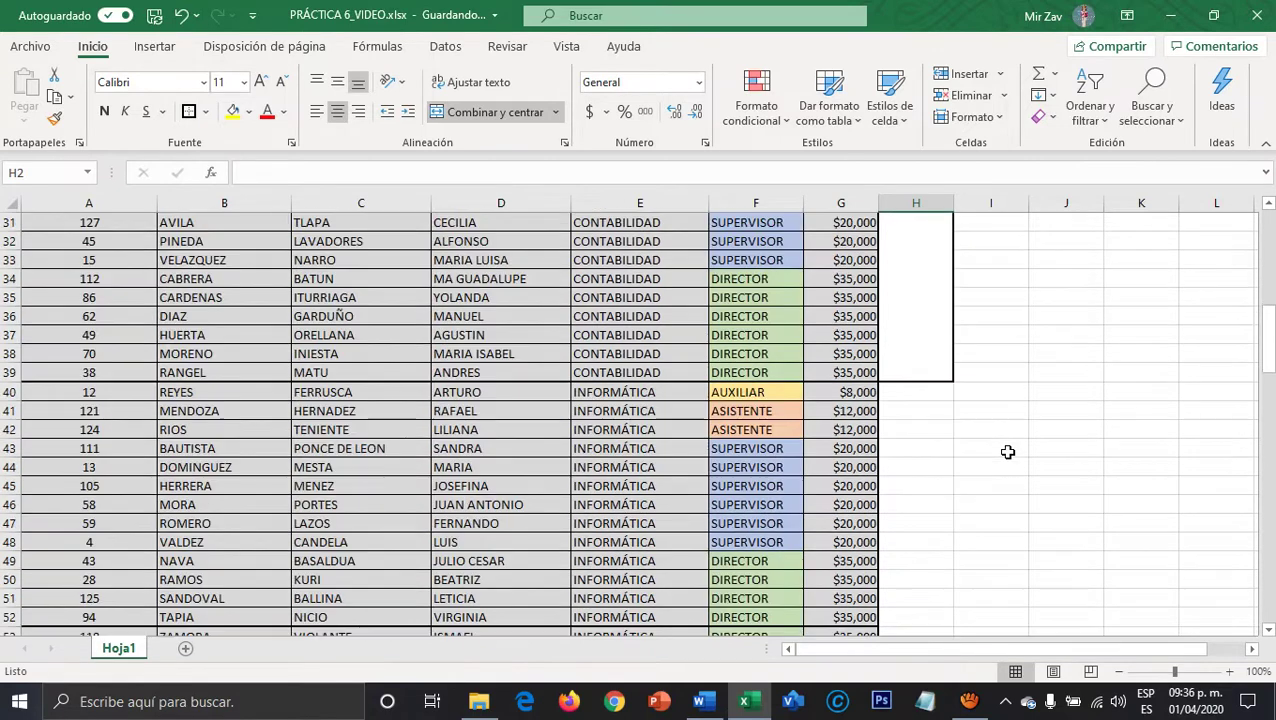
pyautogui.moveTo(903, 393); pyautogui.dragTo(914, 616)
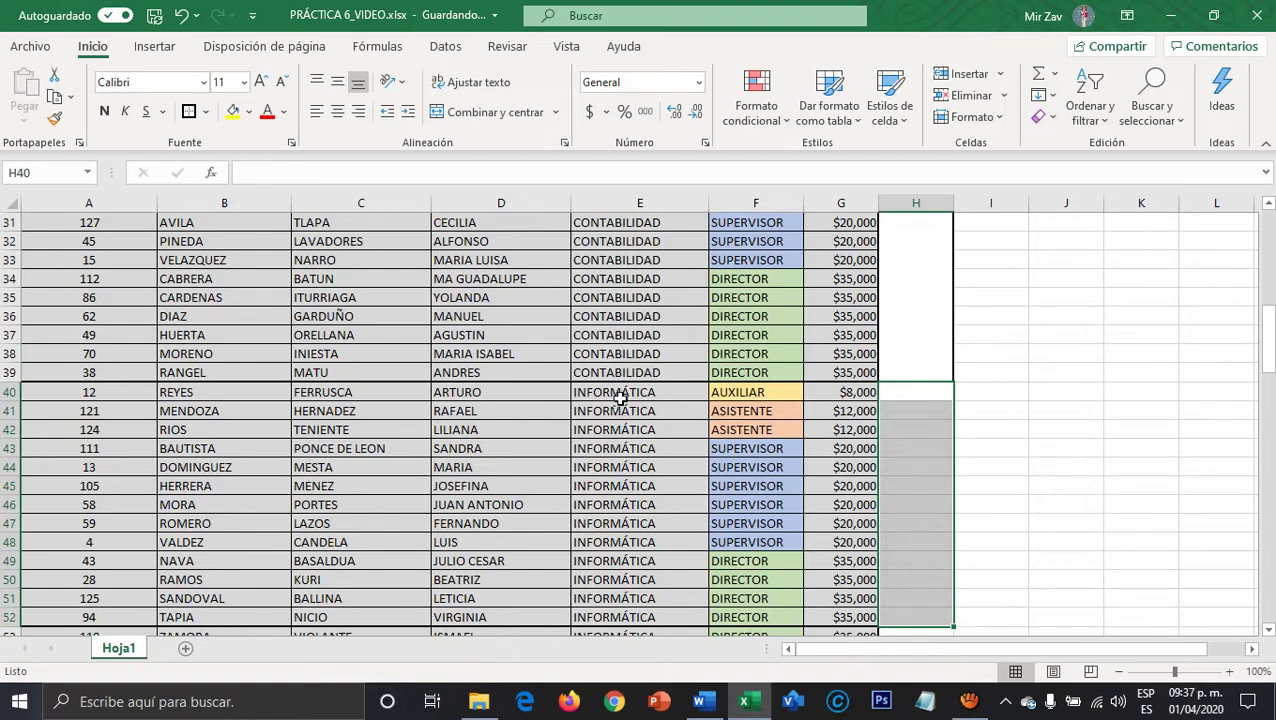
pyautogui.click(497, 114)
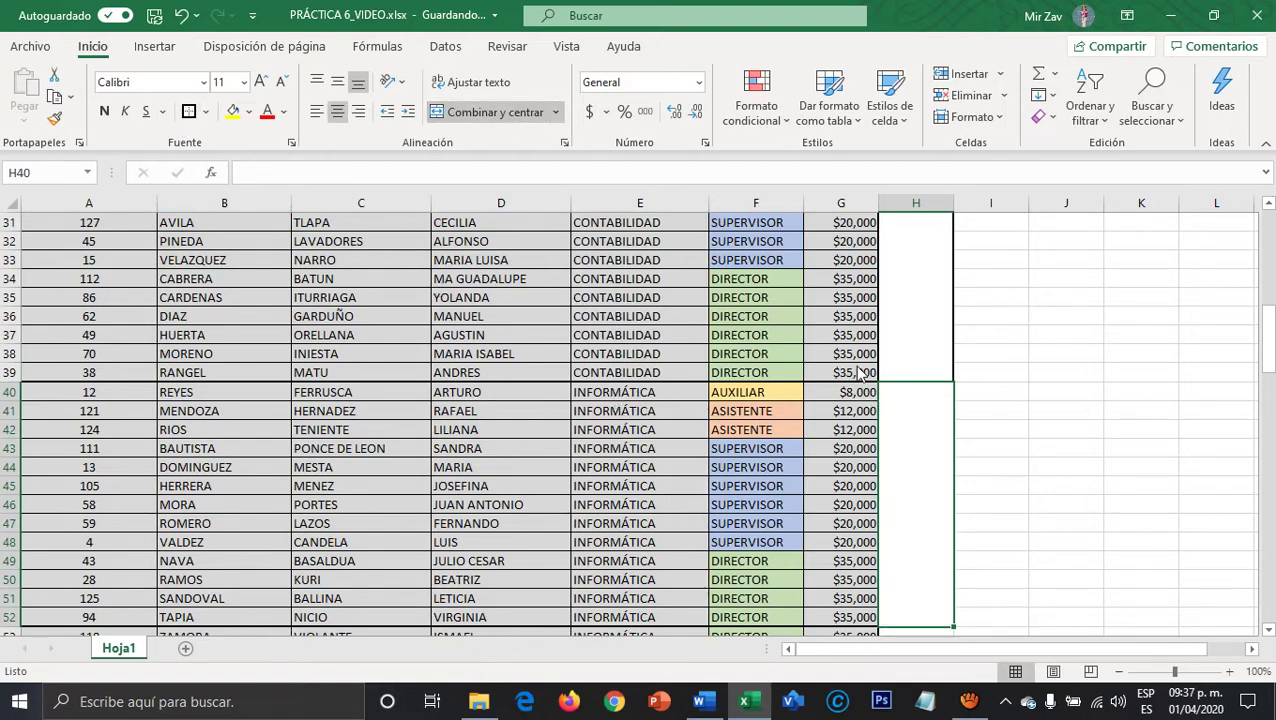
# Merge and center cells H53:H72 beside the MARKETING rows and outline the merged cell with a thick border.
pyautogui.scroll(-1, 907, 465)
pyautogui.scroll(-4, 907, 465)
pyautogui.moveTo(902, 411); pyautogui.dragTo(917, 622)
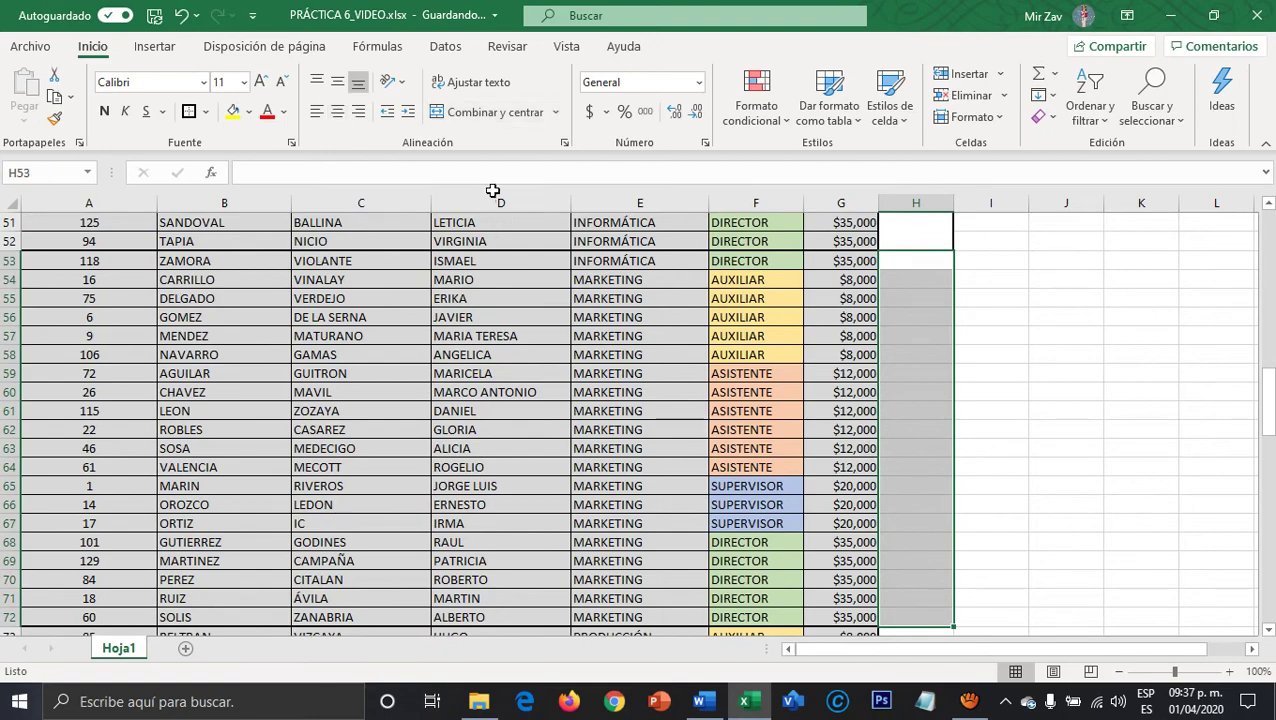
pyautogui.click(477, 114)
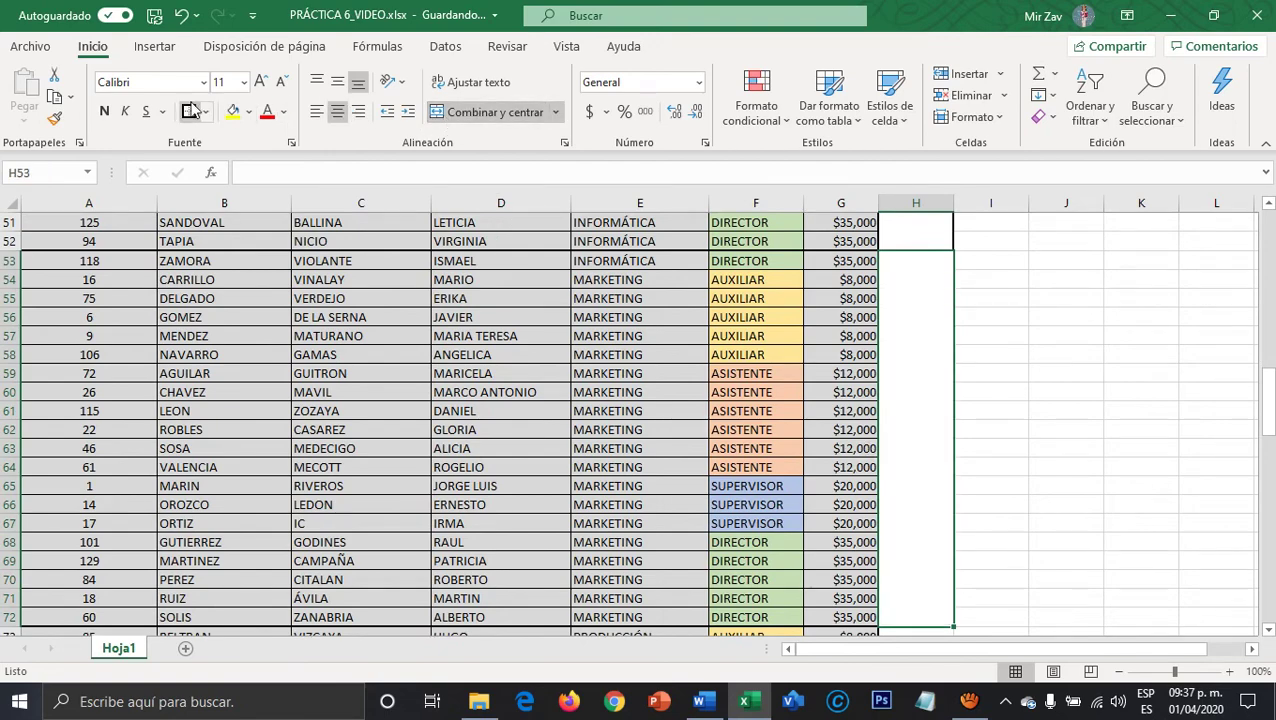
# Merge and center cells H73:H93 beside the PRODUCCIÓN rows and outline the merged cell with a thick border.
pyautogui.scroll(-5, 977, 357)
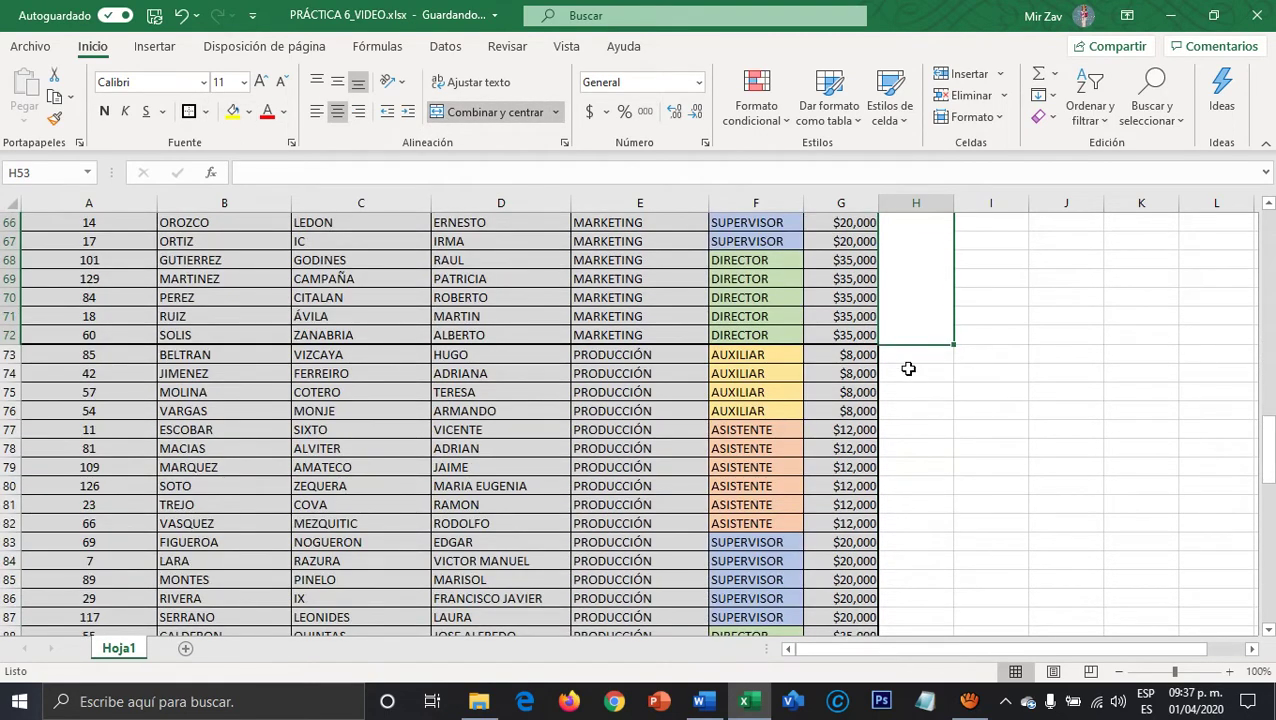
pyautogui.moveTo(906, 358); pyautogui.dragTo(902, 594)
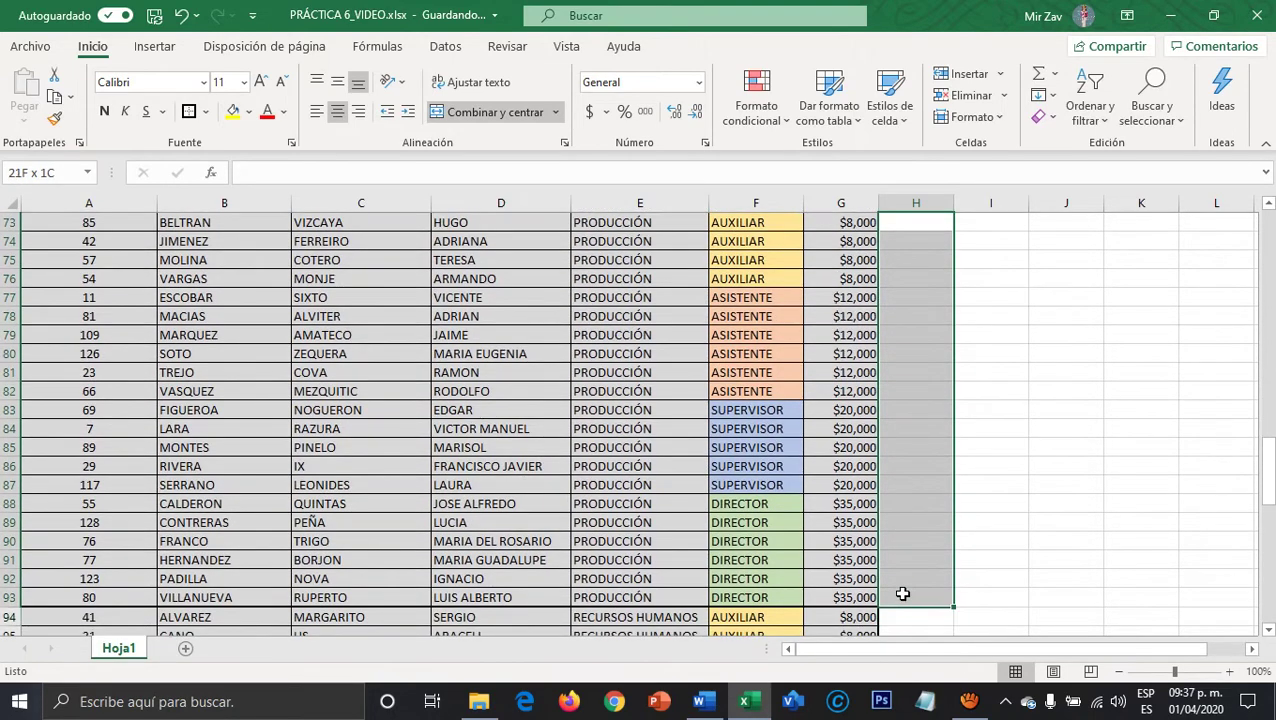
pyautogui.click(488, 112)
# Merge and center cells H94:H113 beside the RECURSOS HUMANOS rows and outline the merged cell with a thick border.
pyautogui.scroll(-5, 883, 370)
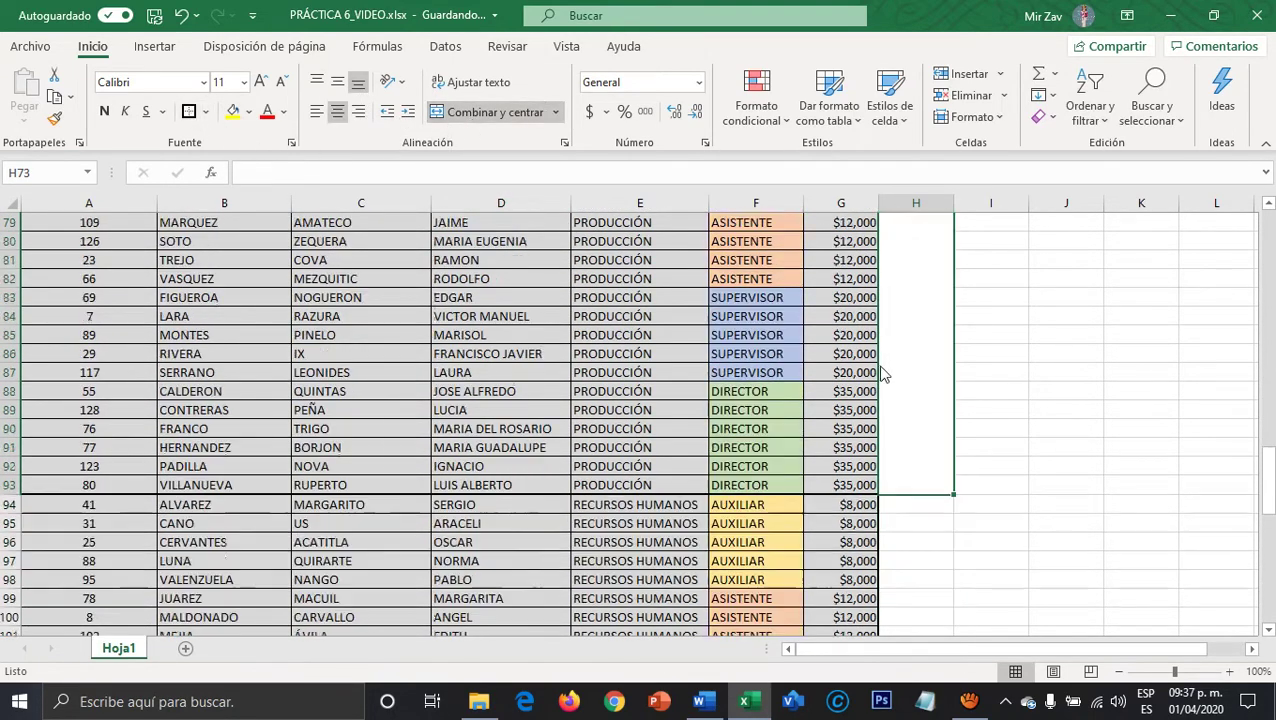
pyautogui.moveTo(915, 340); pyautogui.dragTo(937, 447)
pyautogui.click(495, 111)
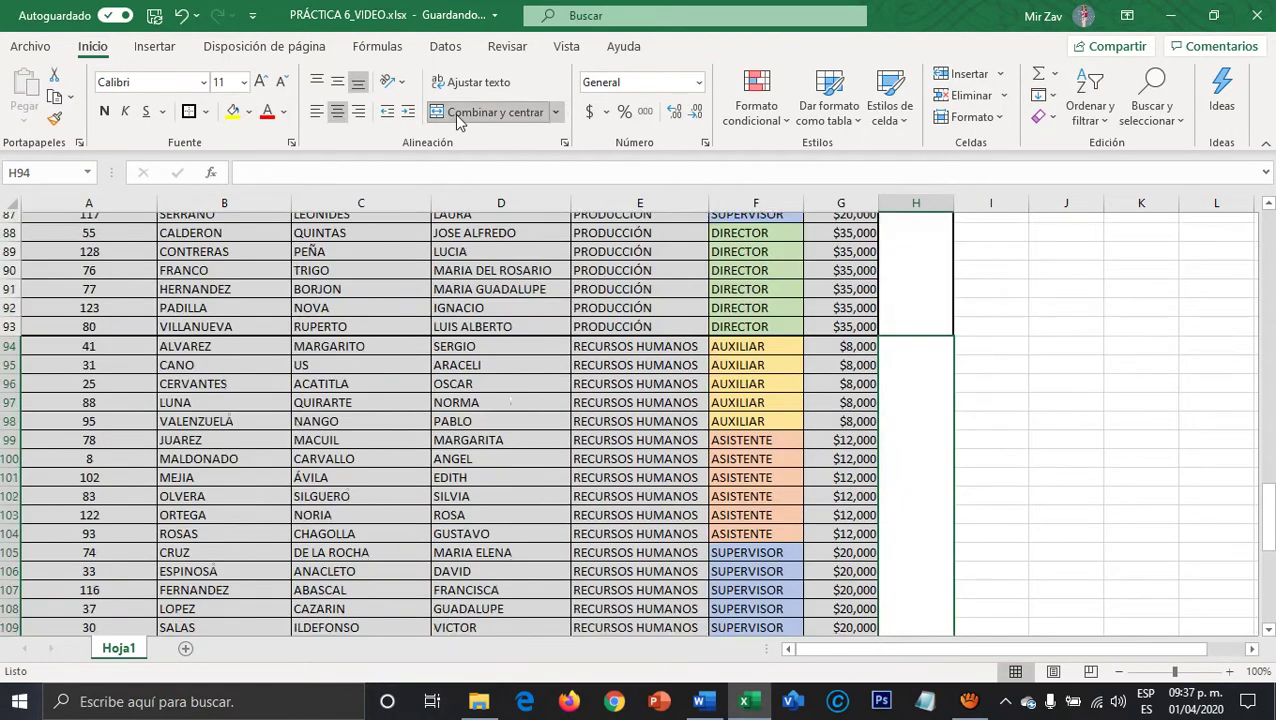
# Merge and center cells H114:H131 beside the VENTAS rows and outline the merged cell with a thick border.
pyautogui.scroll(-9, 924, 536)
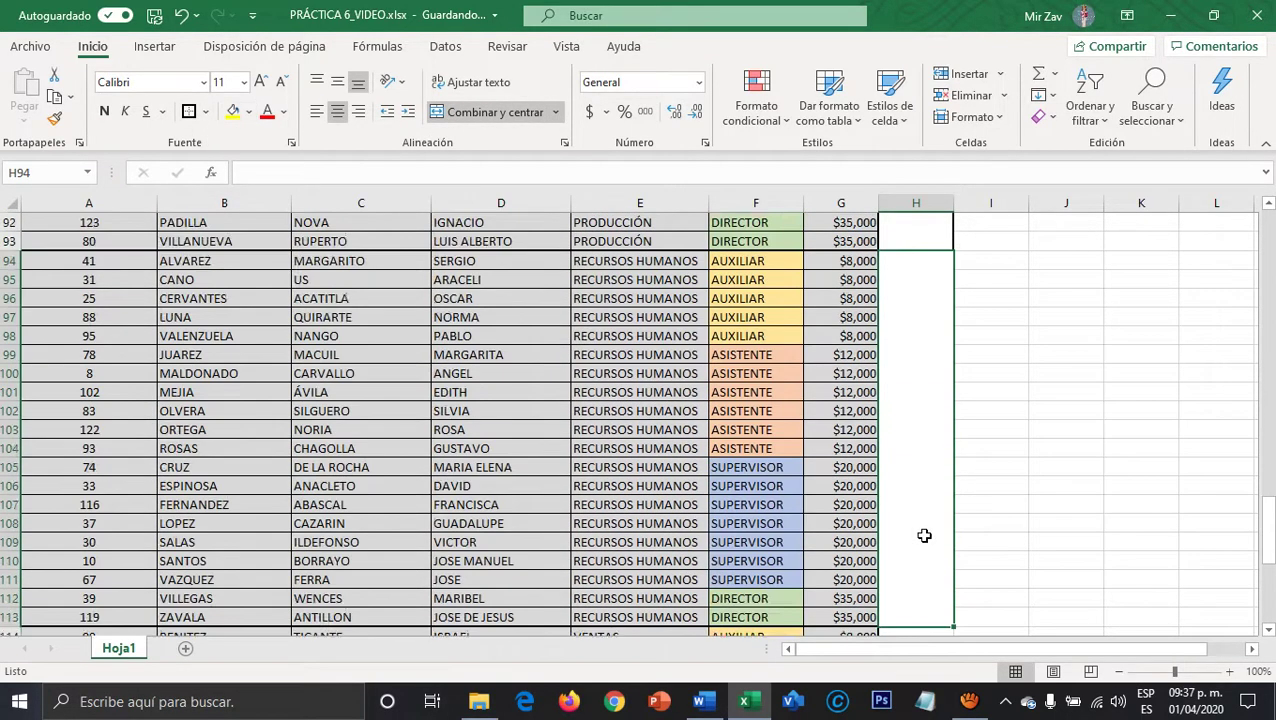
pyautogui.moveTo(902, 301); pyautogui.dragTo(907, 619)
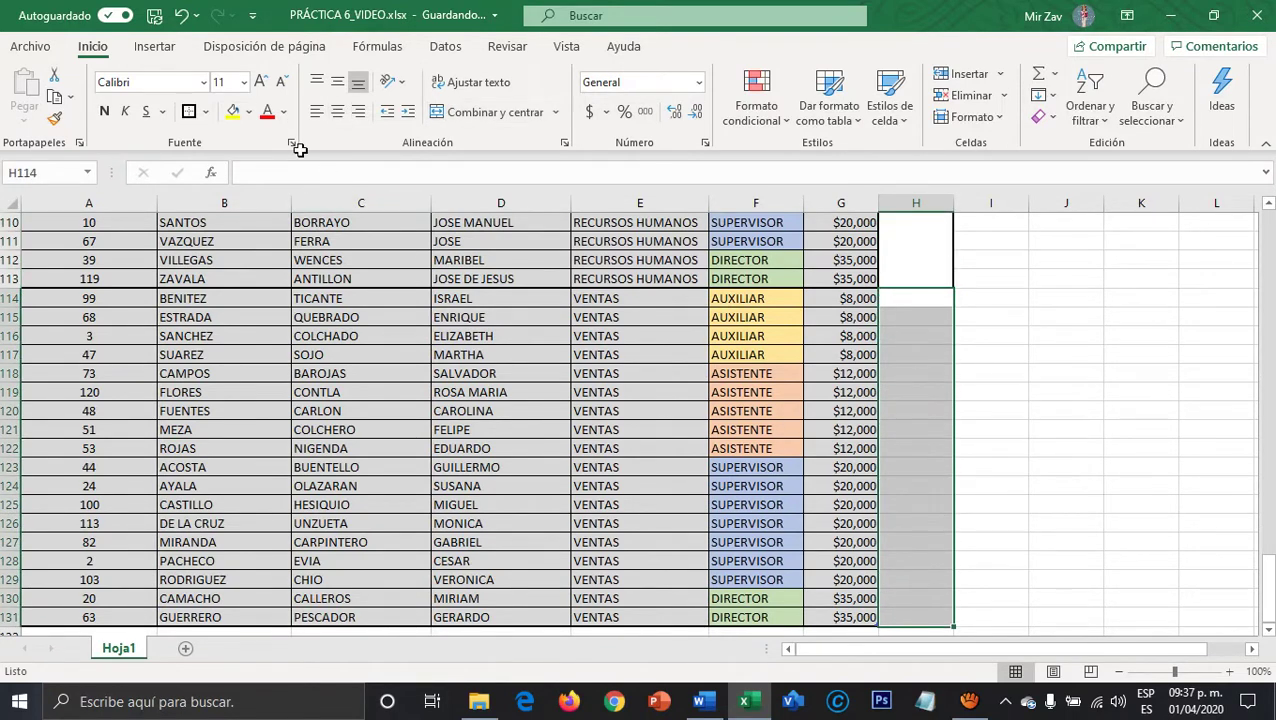
pyautogui.click(482, 114)
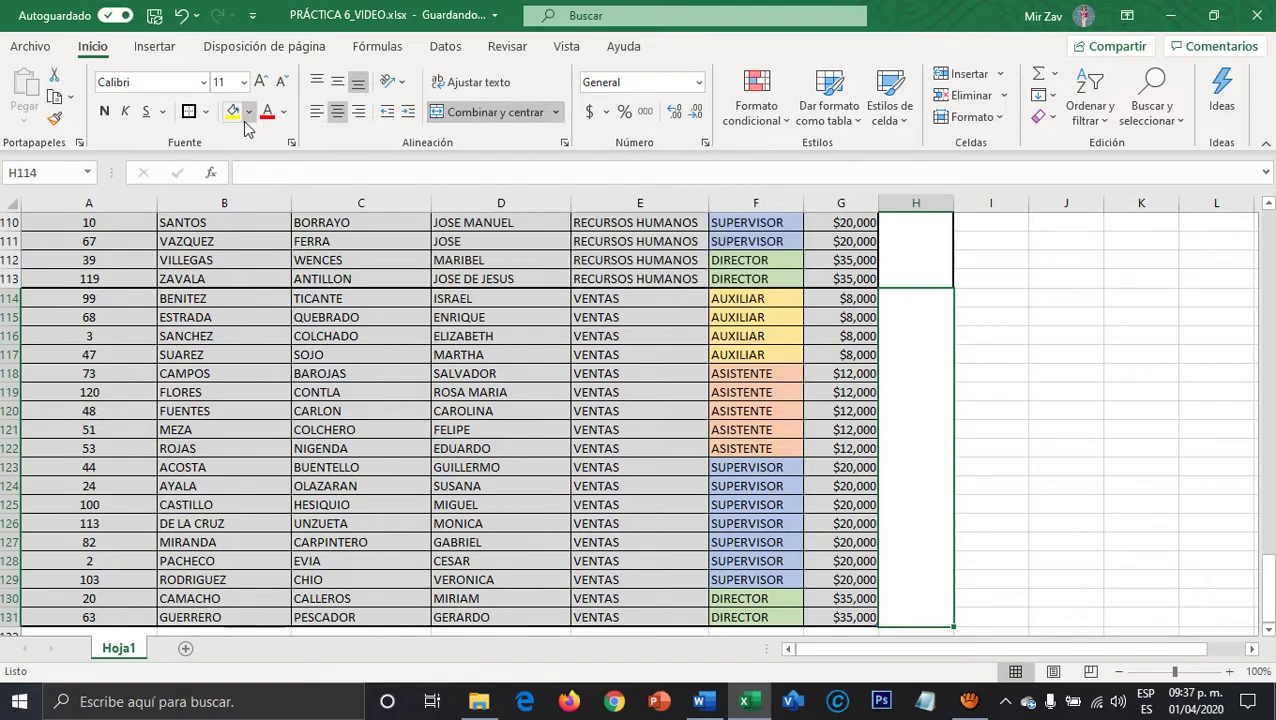
# Enter the heading NÓMINA POR ÁREA in cell H1.
pyautogui.scroll(20, 977, 443)
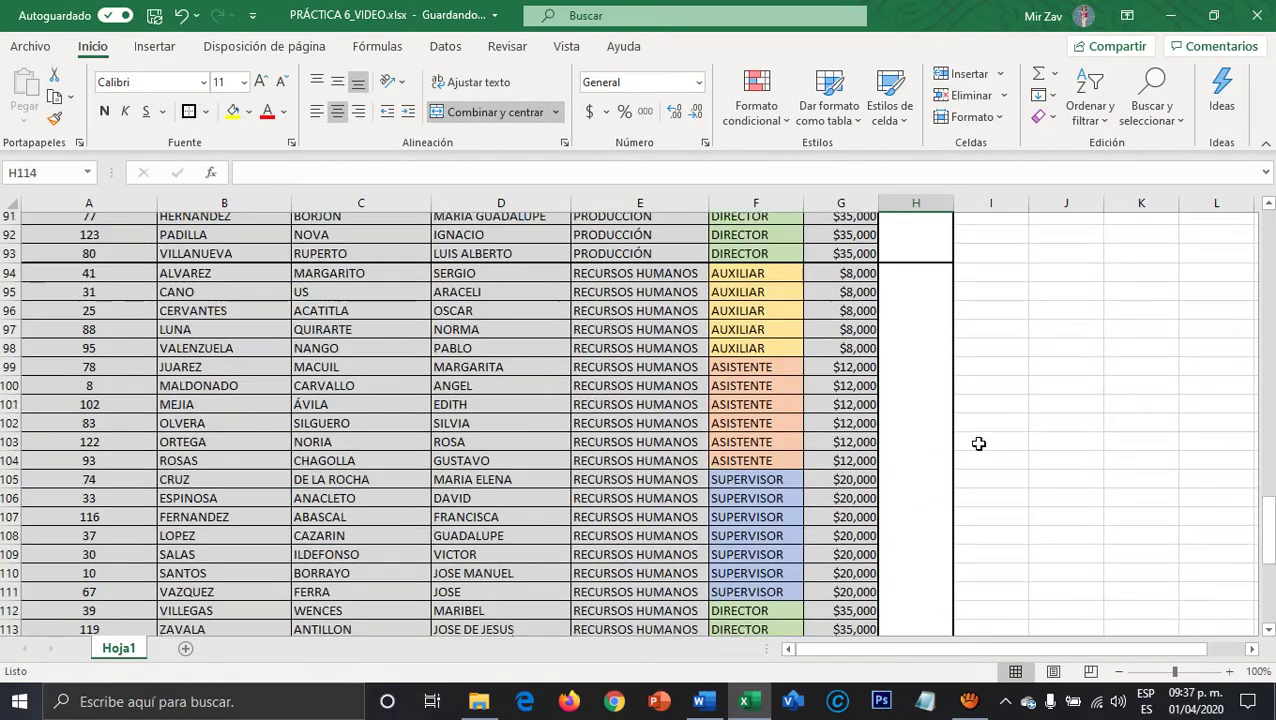
pyautogui.scroll(12, 977, 443)
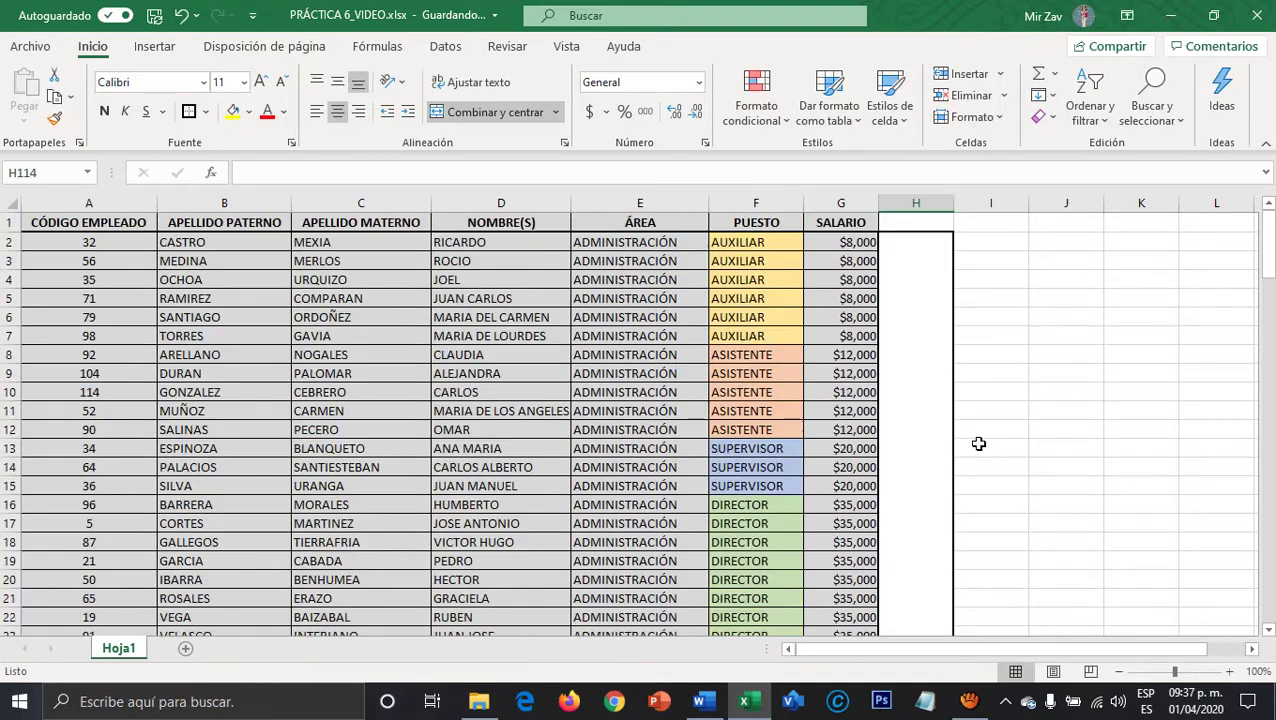
pyautogui.click(912, 221)
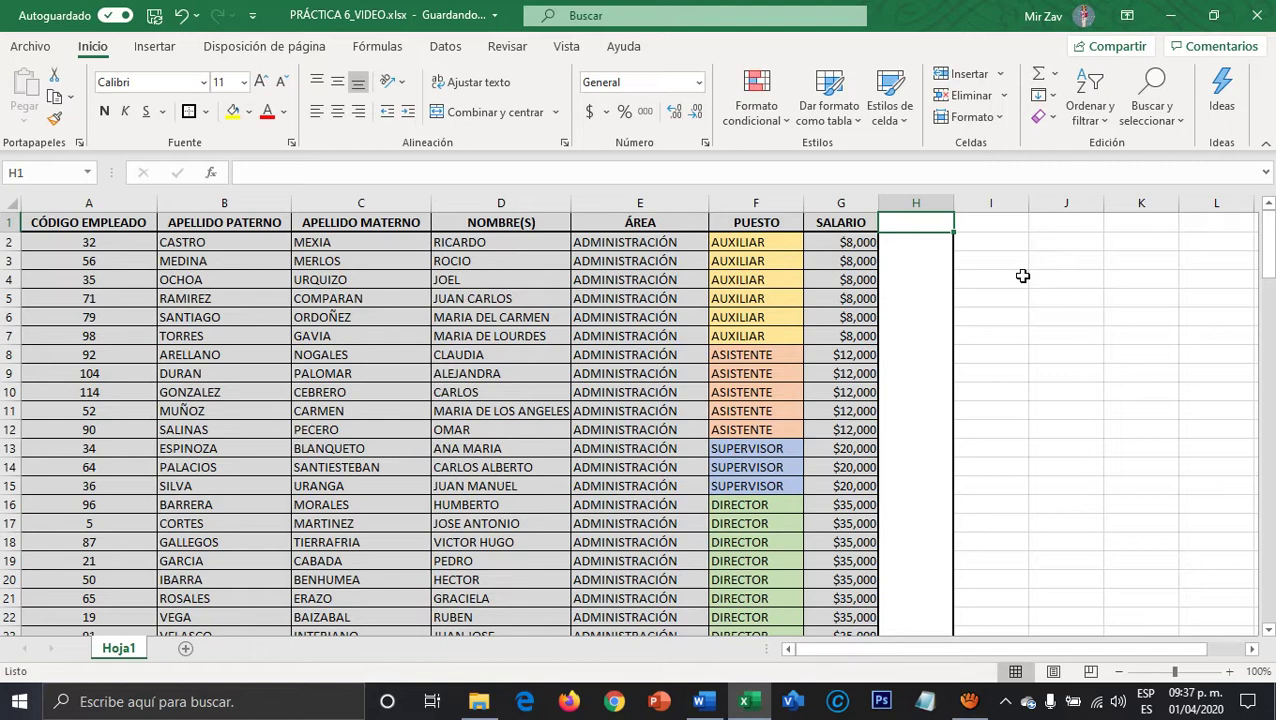
pyautogui.write('N')
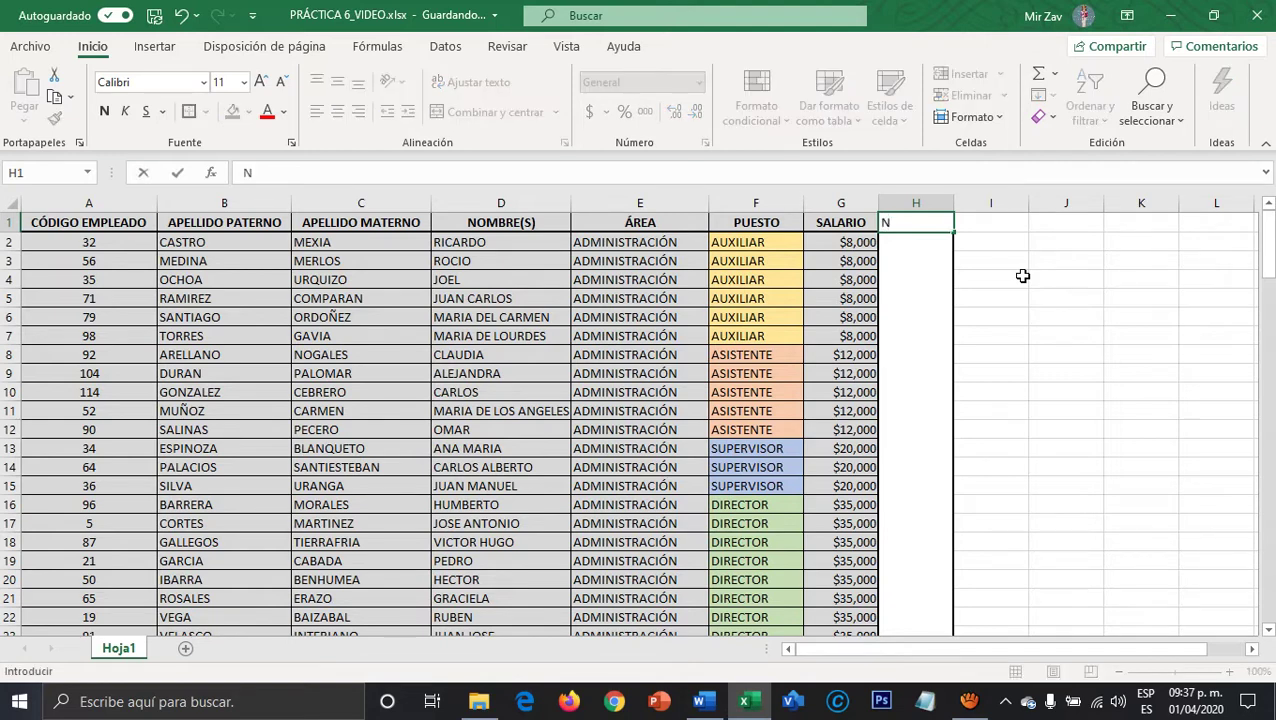
pyautogui.write('ÓMINA POR')
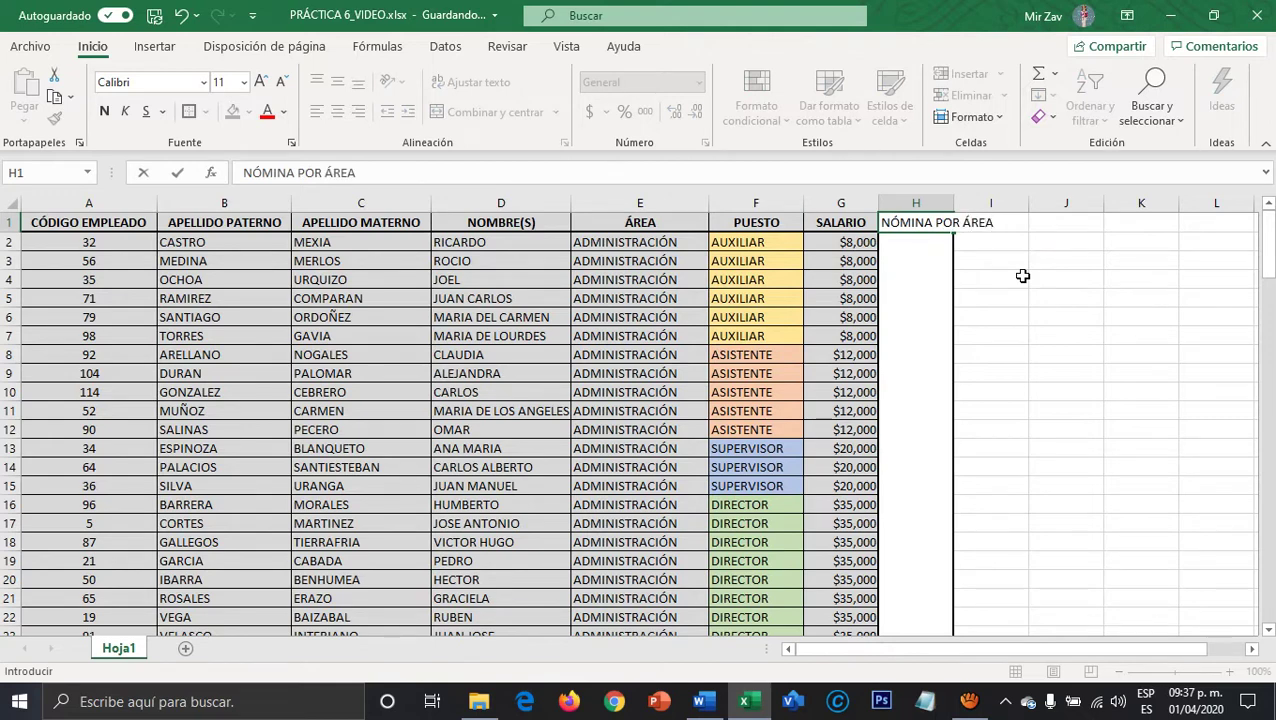
pyautogui.write(' ÁREA')
pyautogui.press('Return')
# Wrap the text of the H1 heading, make it bold, and center it horizontally and vertically.
pyautogui.click(916, 220)
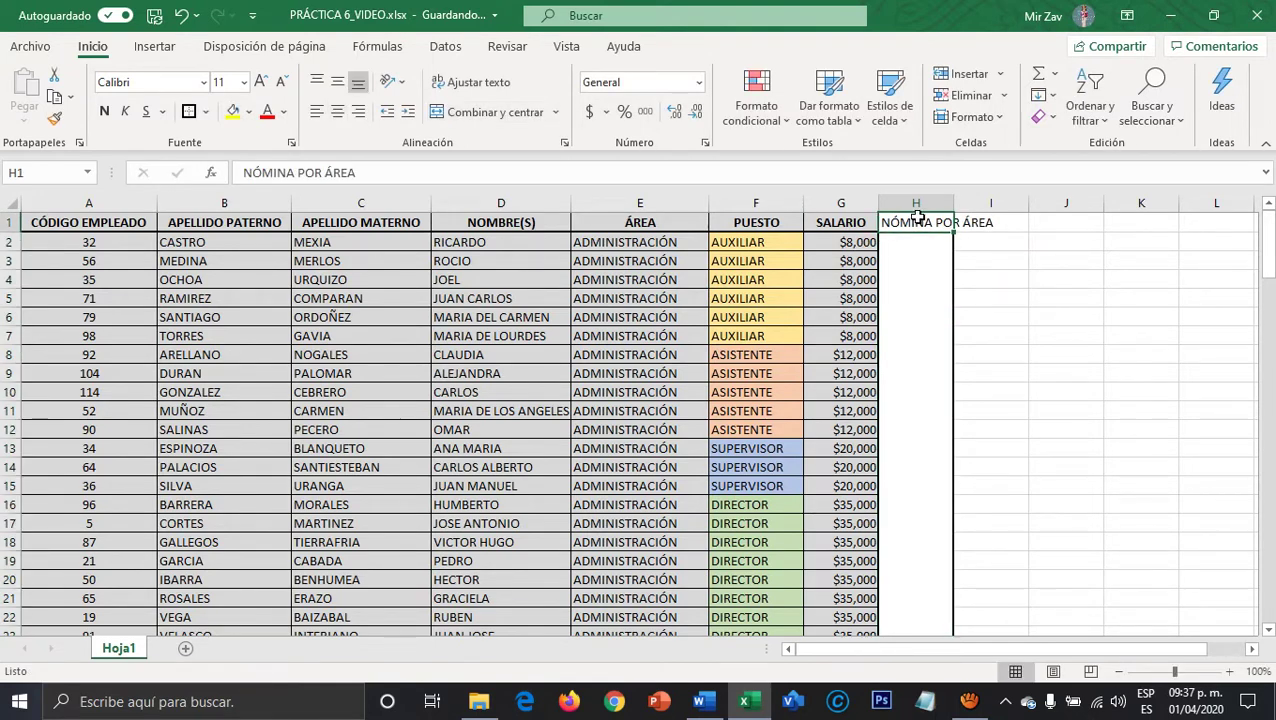
pyautogui.click(466, 82)
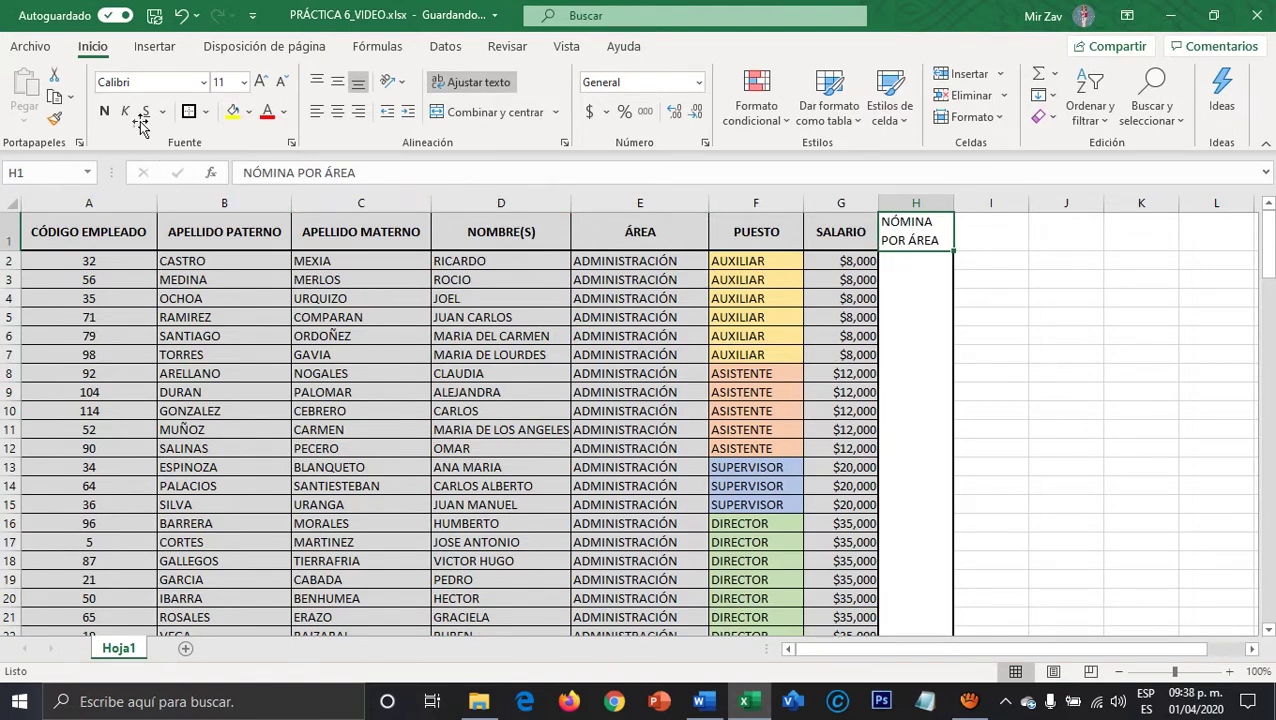
pyautogui.click(103, 112)
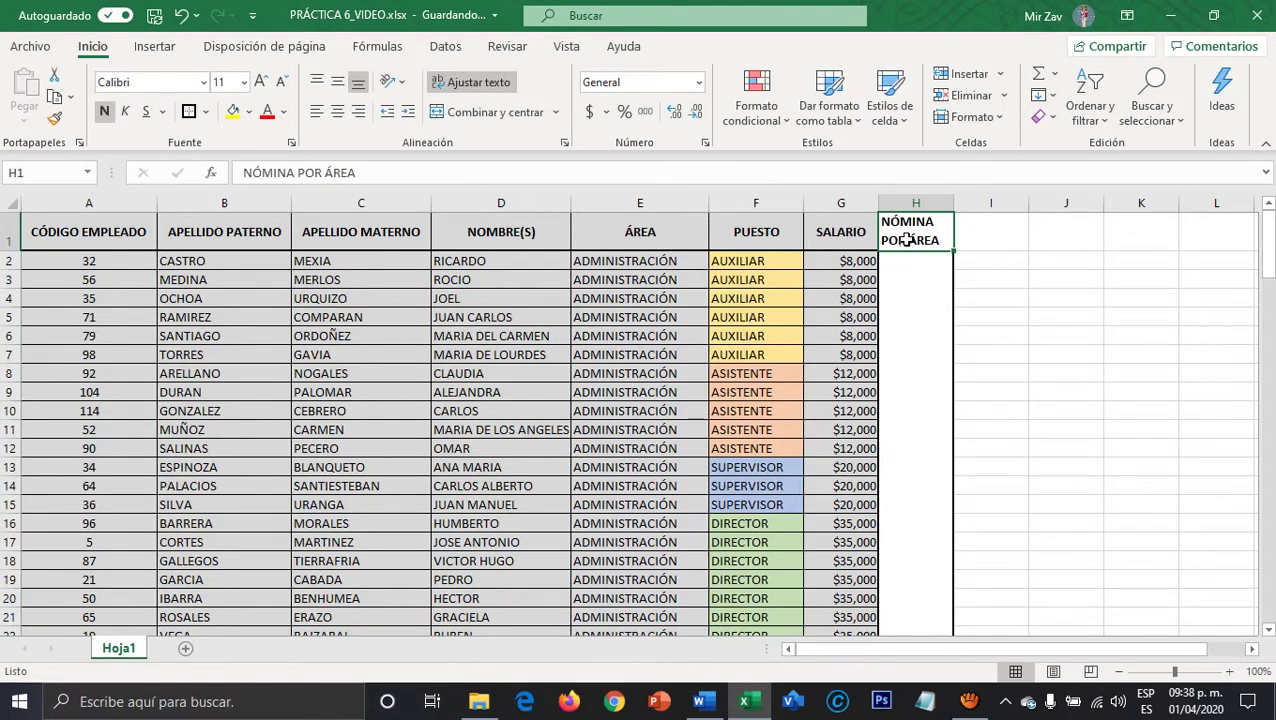
pyautogui.click(337, 111)
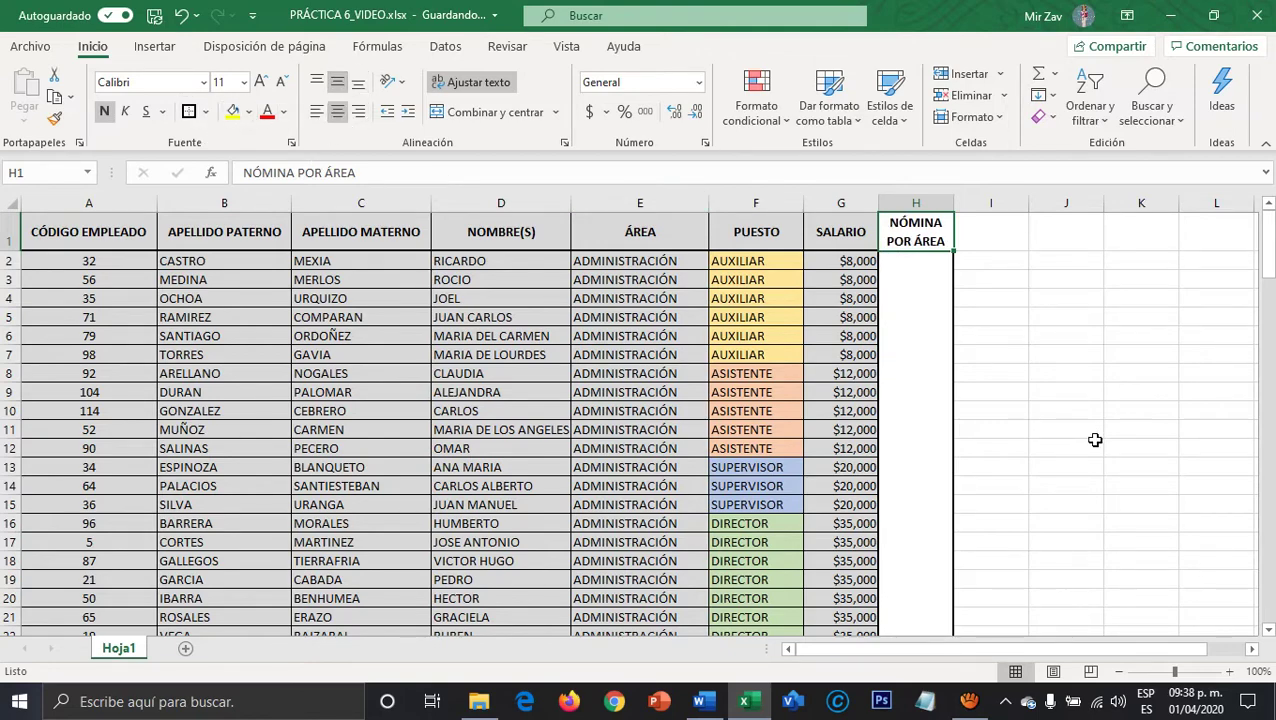
# Enter the formula =SUMA(G2:G23) in the merged H2 cell to total the ADMINISTRACIÓN salaries.
pyautogui.scroll(-1, 1095, 440)
pyautogui.click(924, 467)
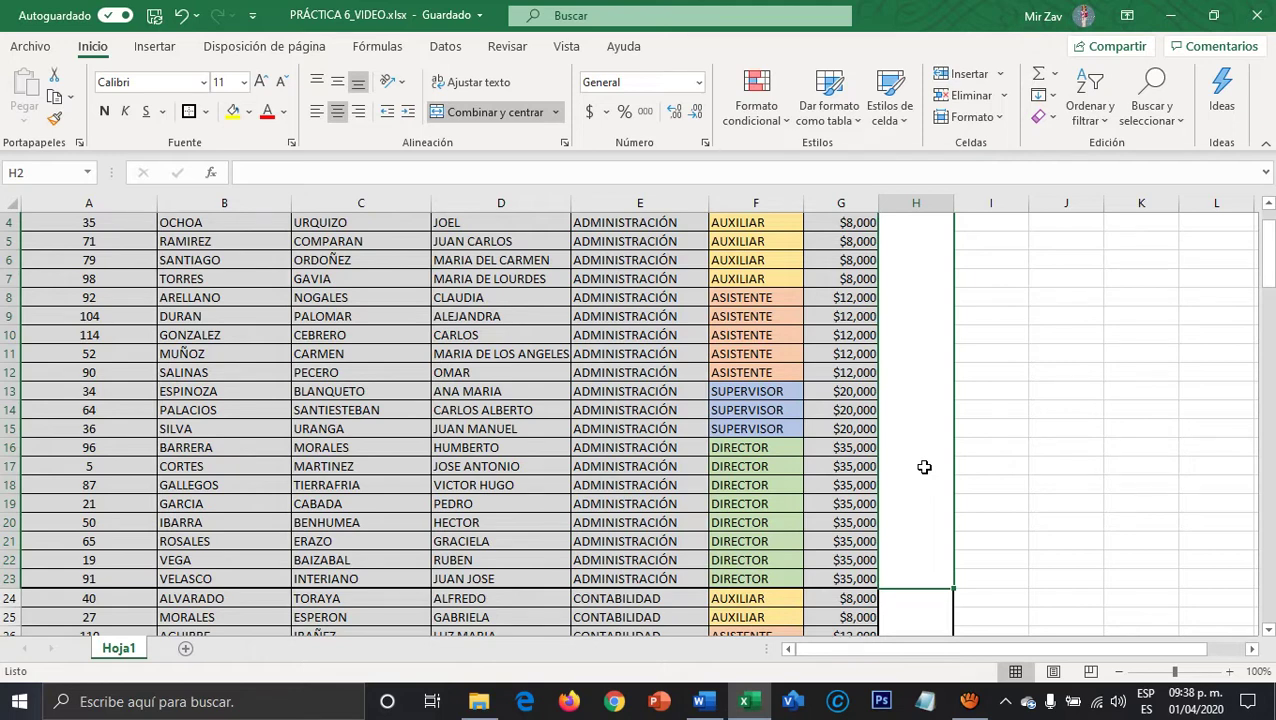
pyautogui.write('=S')
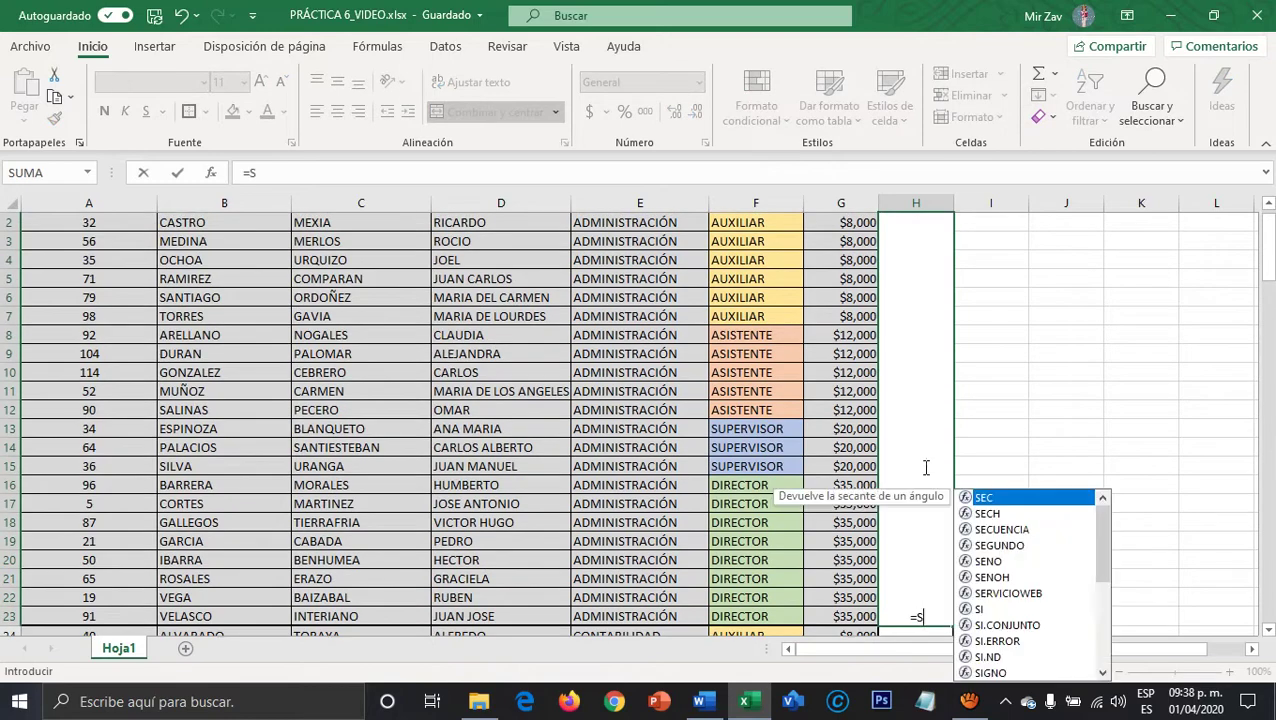
pyautogui.write('UMA(')
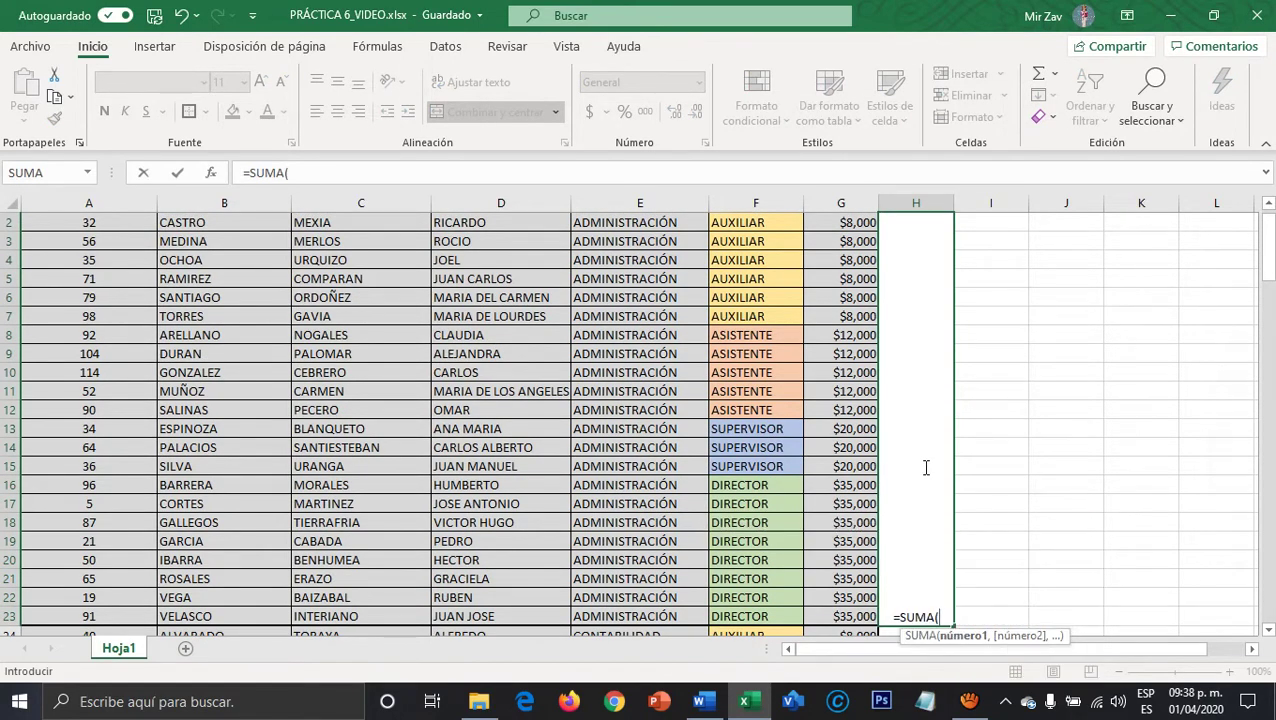
pyautogui.scroll(1, 926, 467)
pyautogui.click(849, 262)
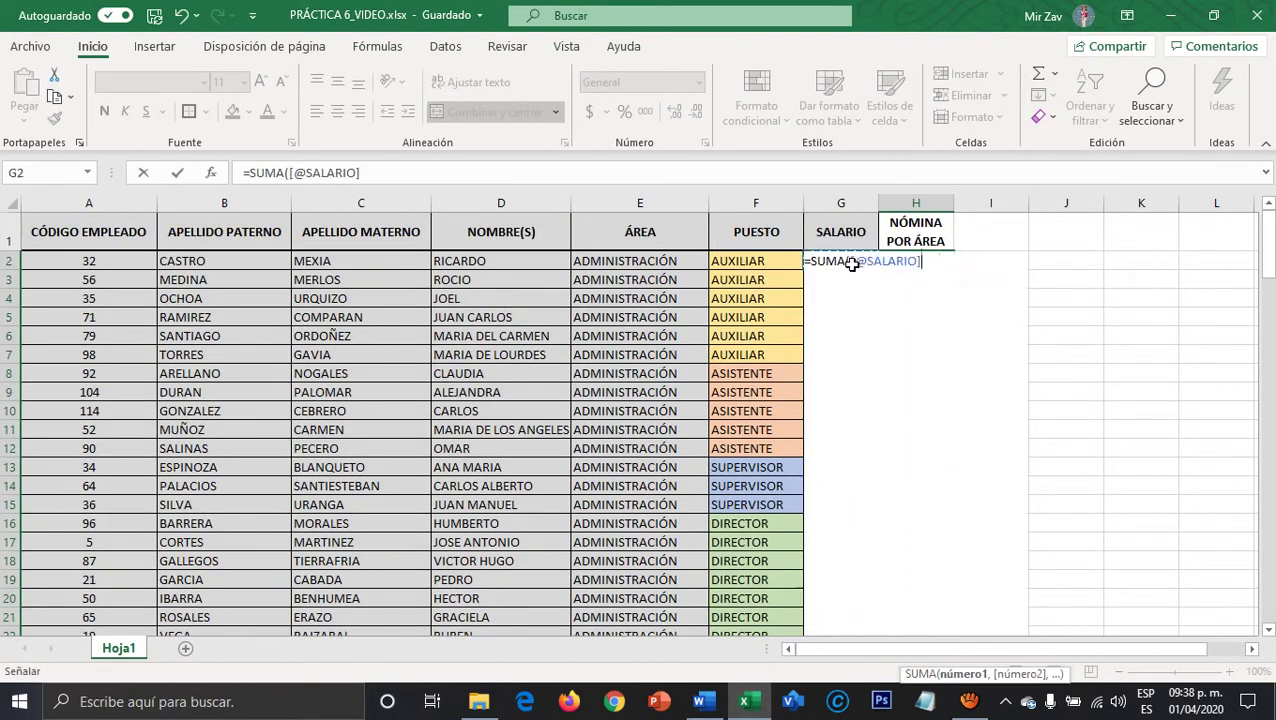
pyautogui.moveTo(851, 264); pyautogui.dragTo(848, 540)
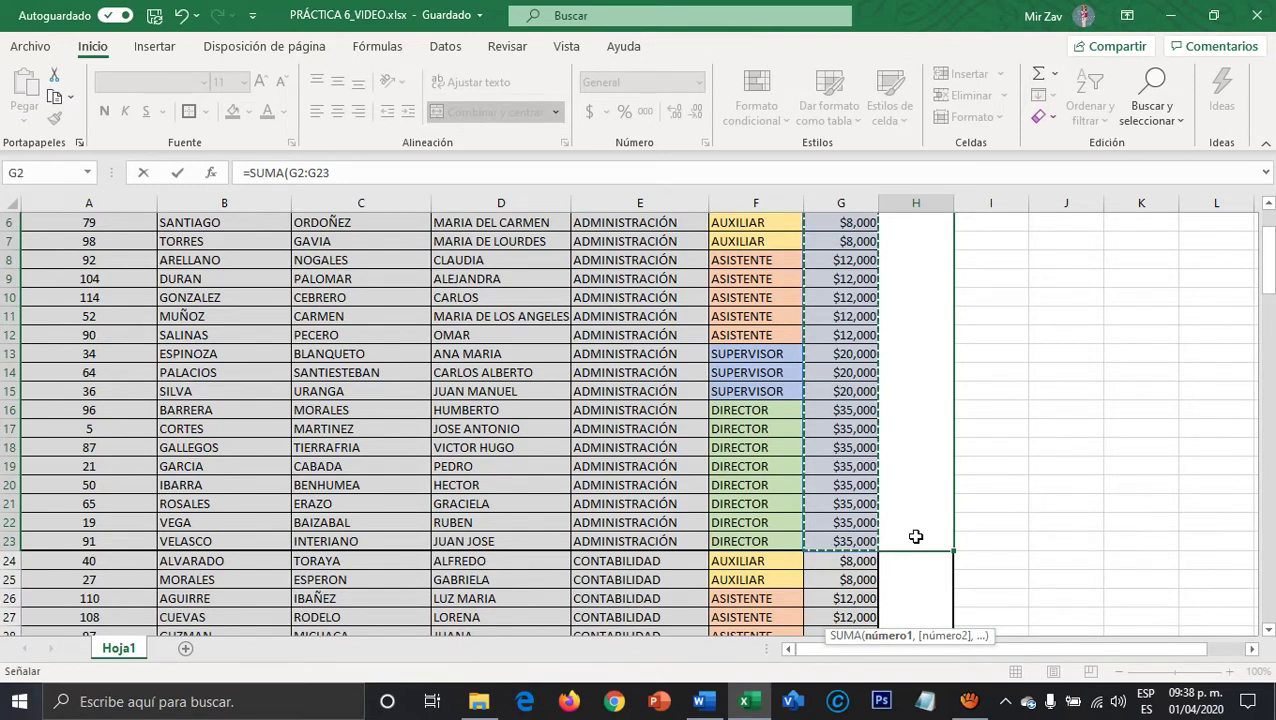
pyautogui.write(')')
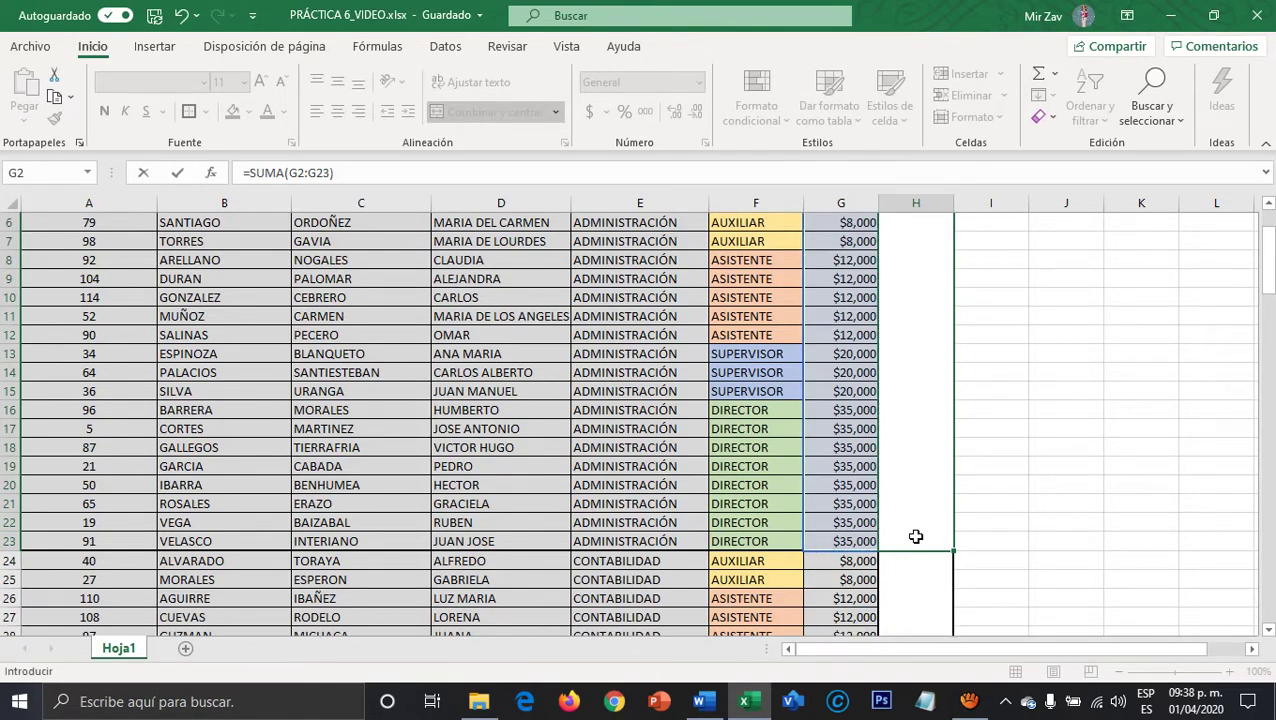
pyautogui.click(915, 537)
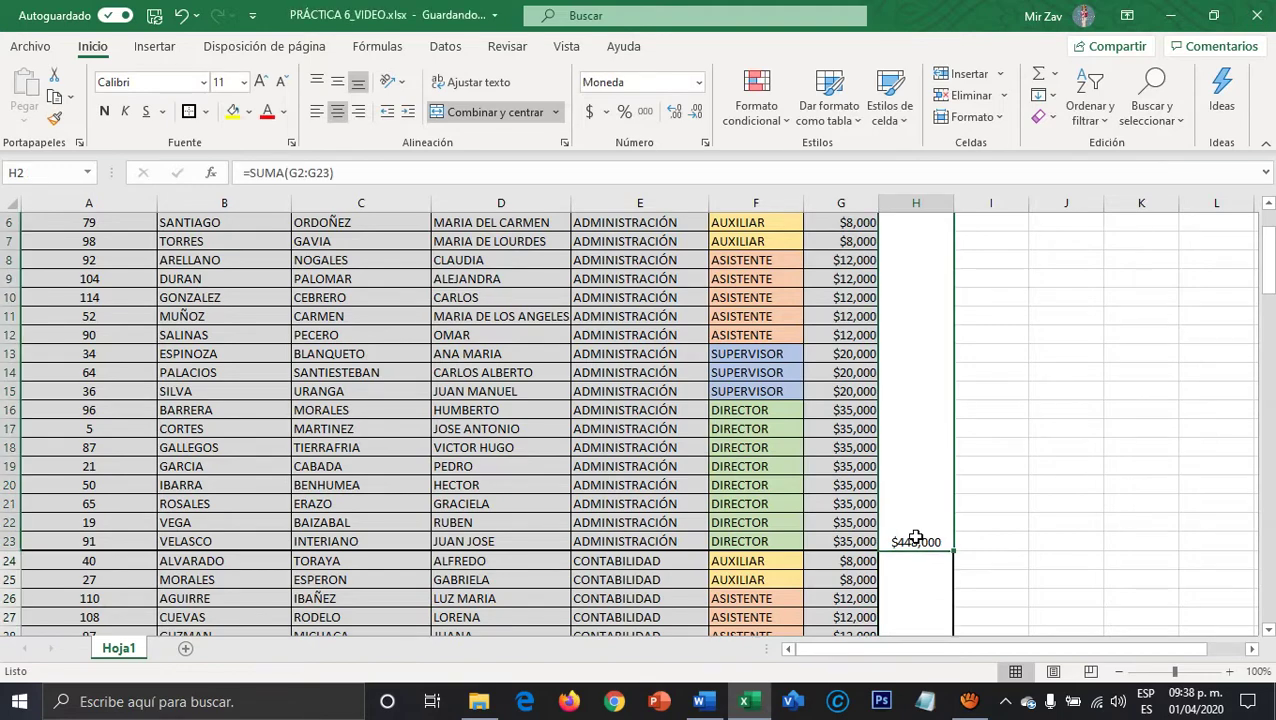
# Center the ADMINISTRACIÓN payroll total vertically in its merged cell.
pyautogui.click(337, 82)
pyautogui.scroll(2, 878, 455)
pyautogui.scroll(-1, 878, 455)
# Total the CONTABILIDAD salaries with =SUMA(G24:G39) in the merged H24 cell and center the result vertically.
pyautogui.scroll(-6, 878, 455)
pyautogui.click(918, 441)
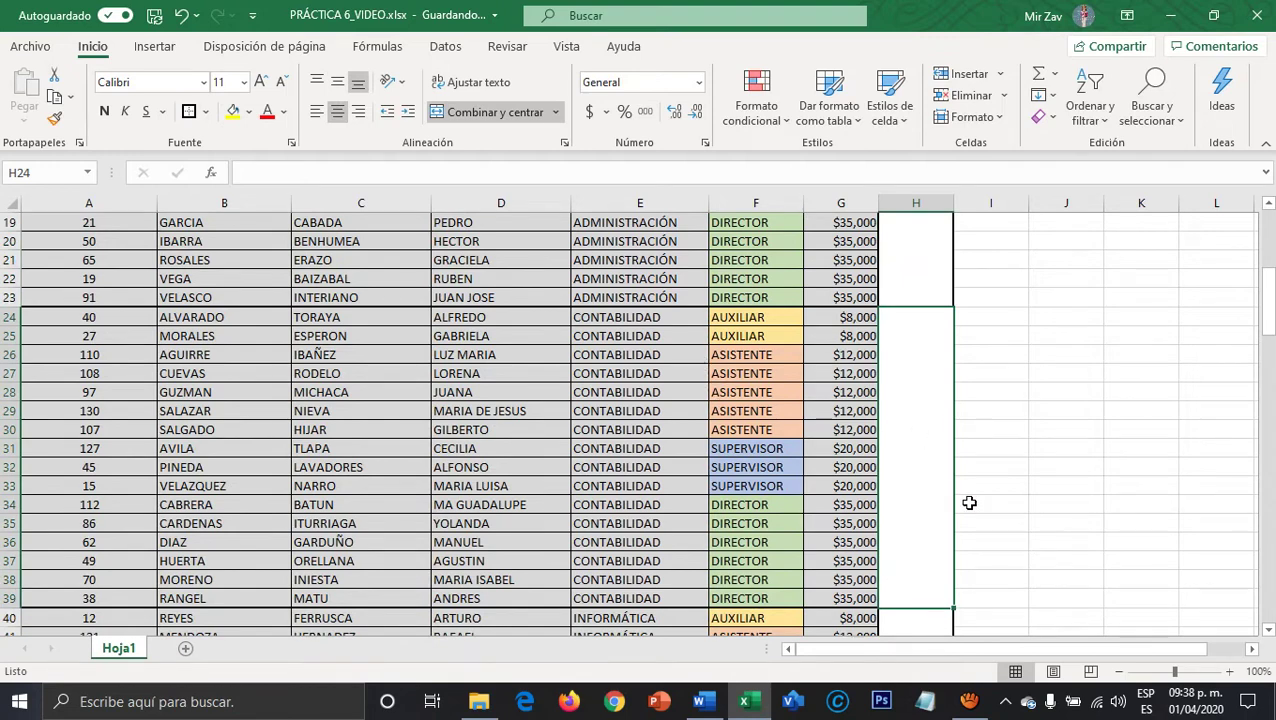
pyautogui.write('=')
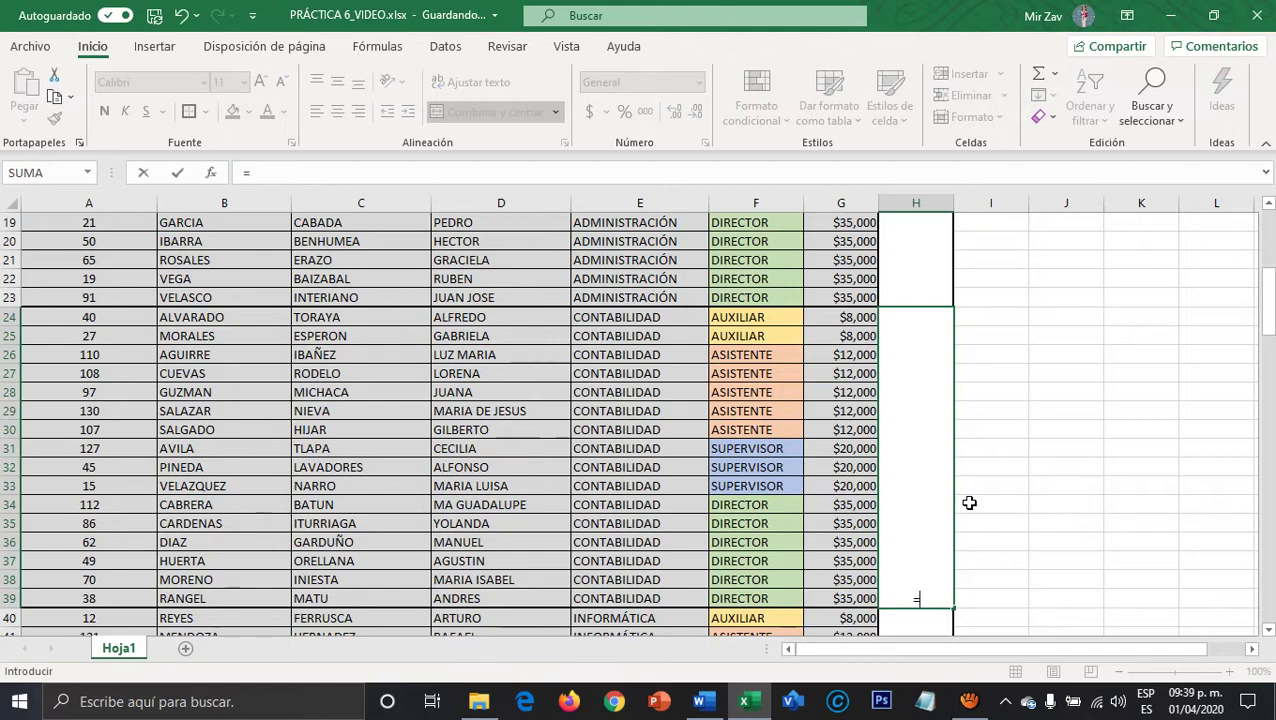
pyautogui.write('SUM')
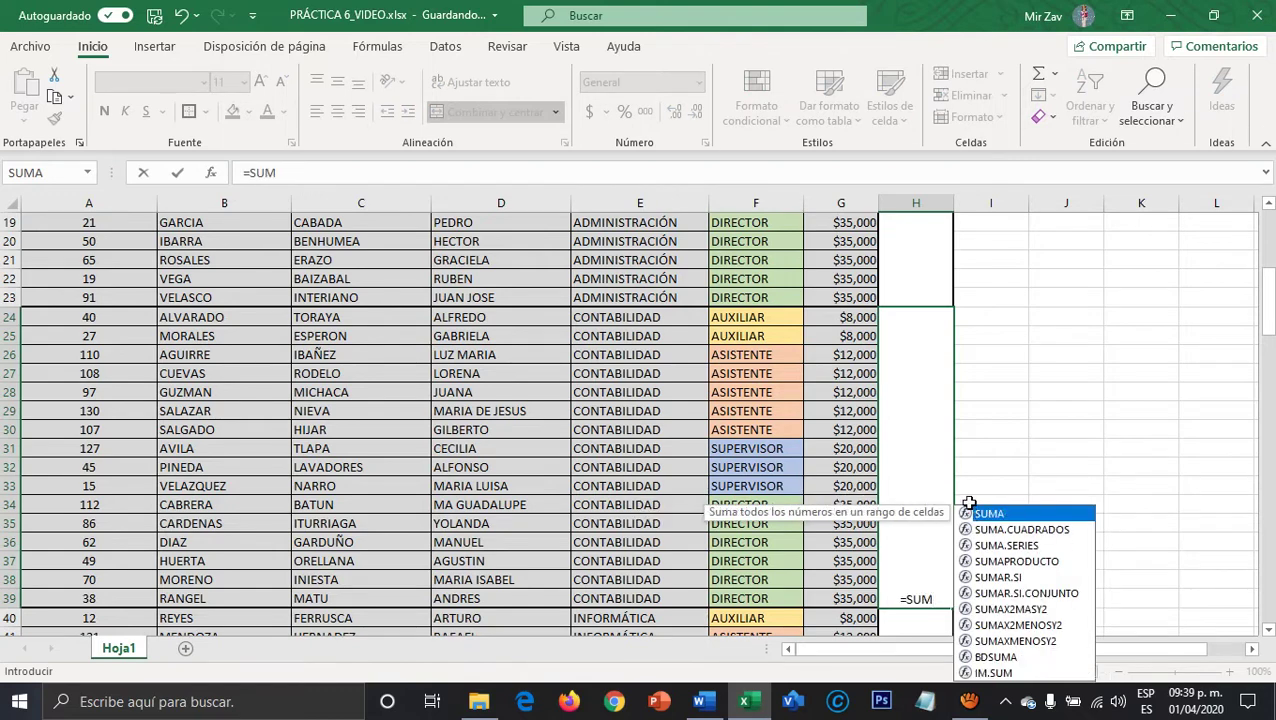
pyautogui.write('A(')
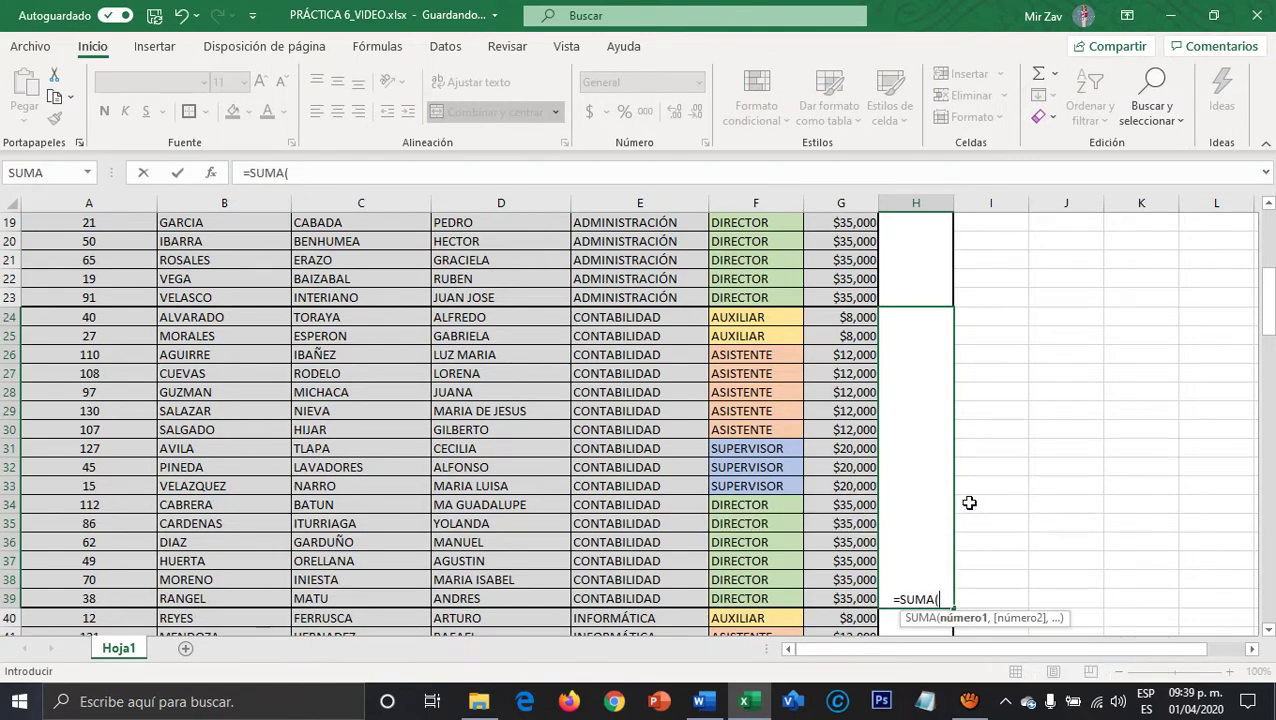
pyautogui.click(835, 325)
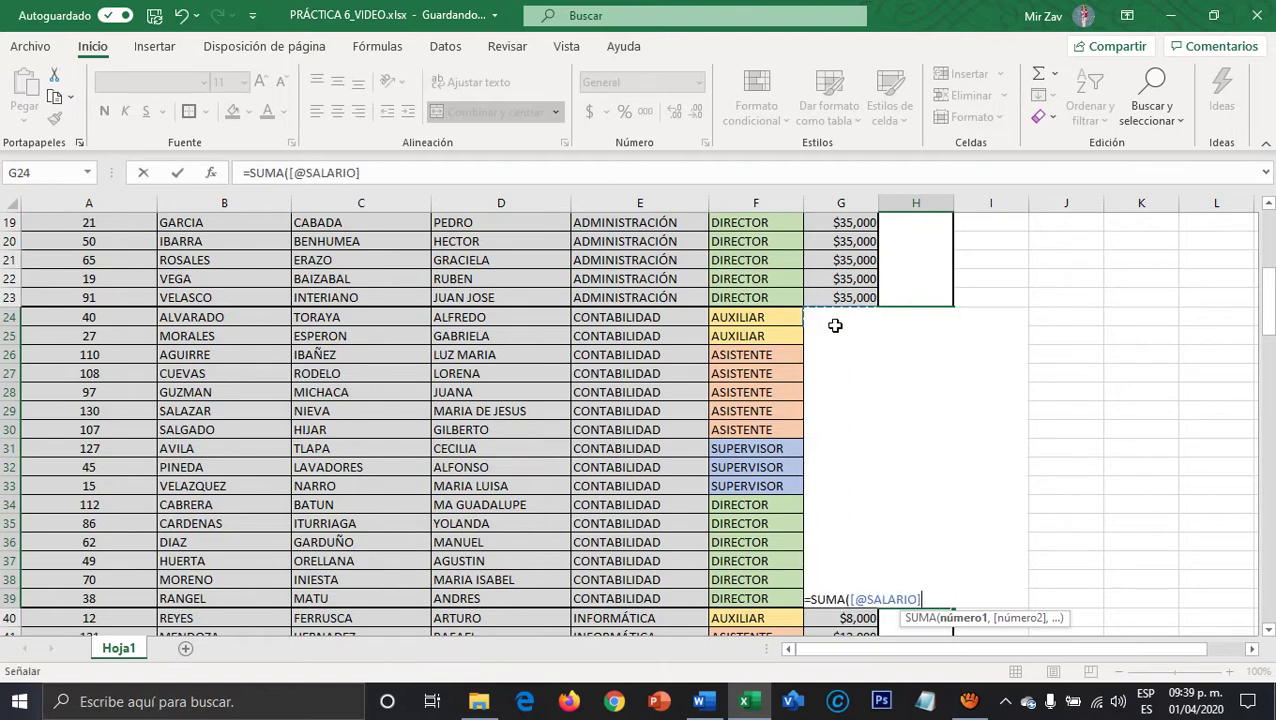
pyautogui.moveTo(835, 325); pyautogui.dragTo(845, 598)
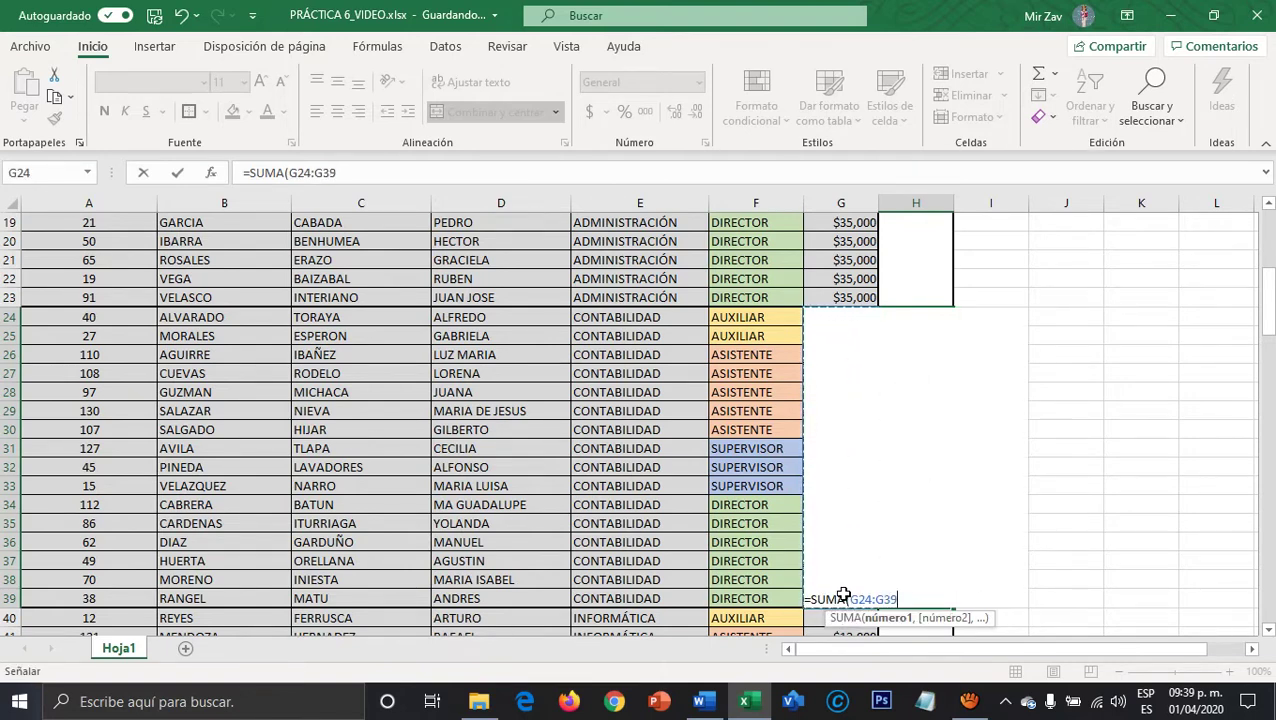
pyautogui.write(')')
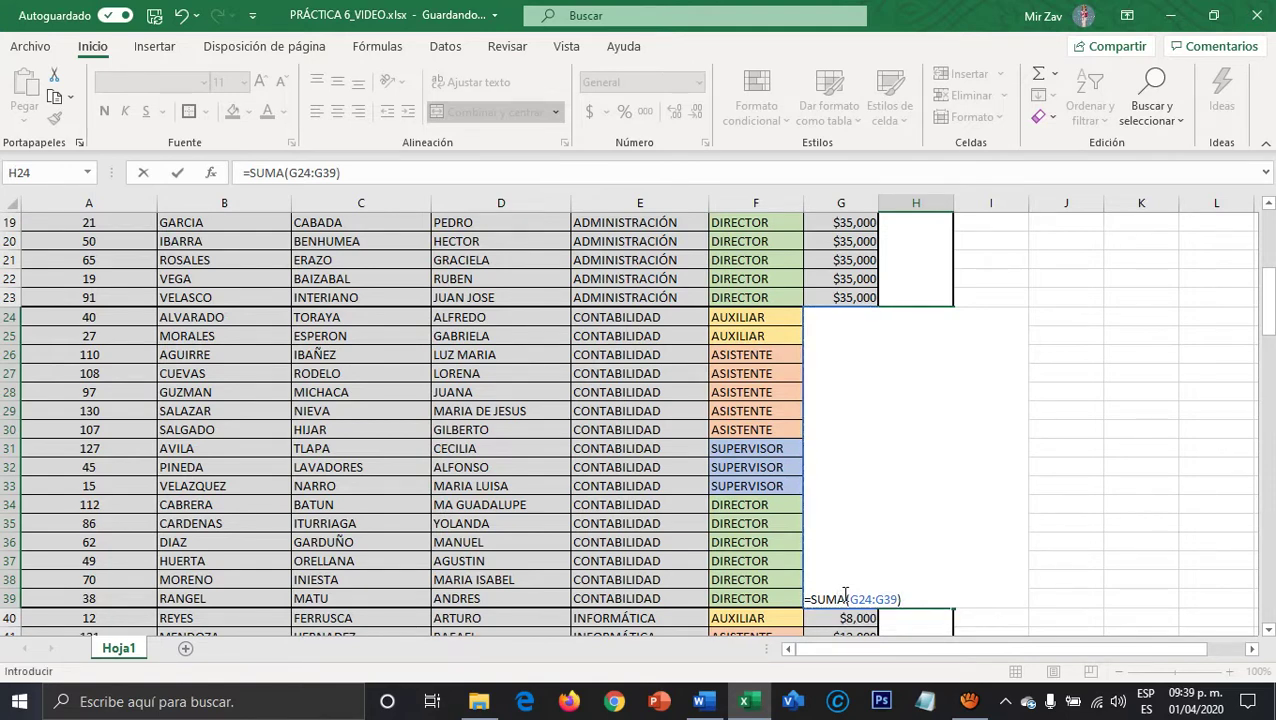
pyautogui.press('Return')
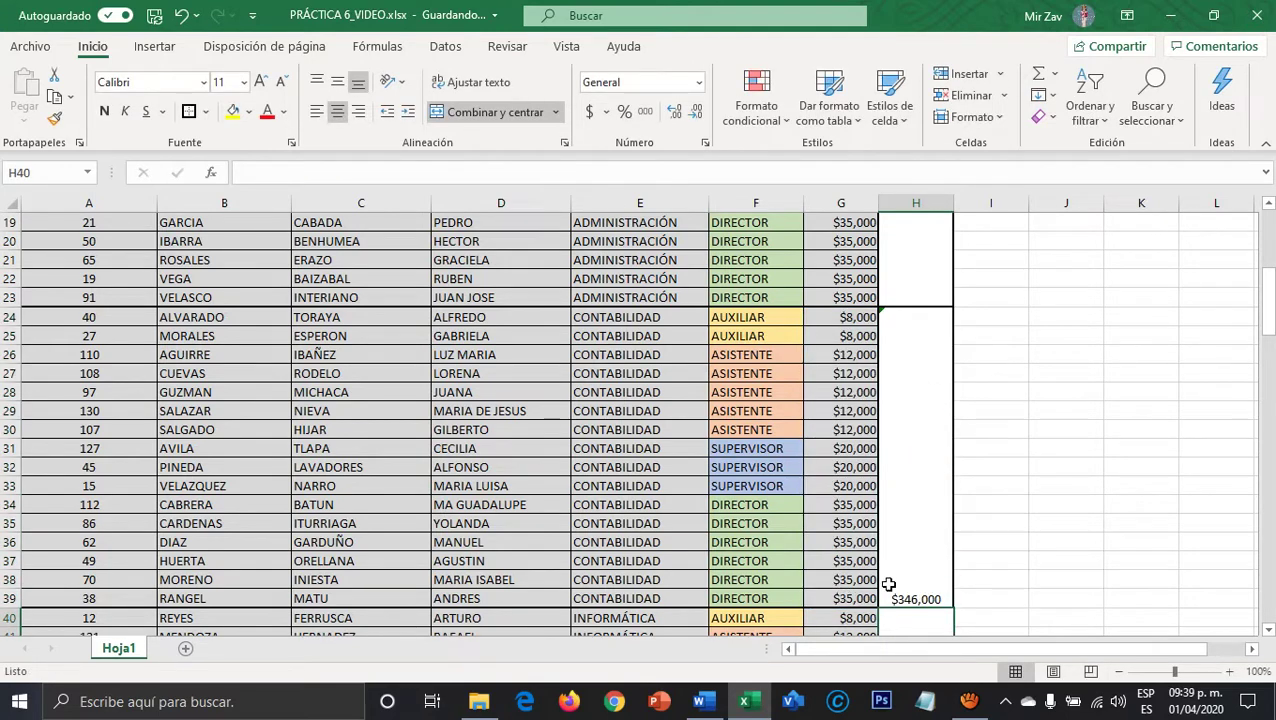
pyautogui.click(888, 584)
pyautogui.click(337, 82)
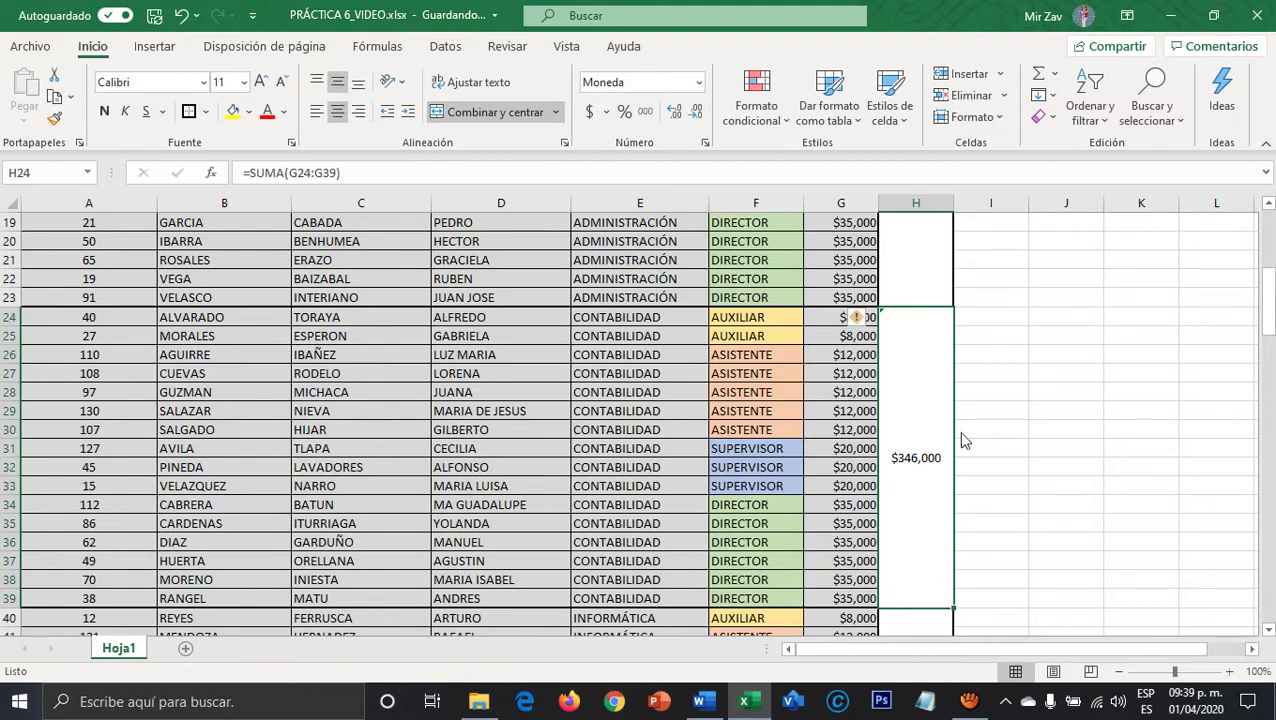
# Enter =SUMA(G40:G52) in the merged H40 cell for the INFORMÁTICA payroll and center the result vertically.
pyautogui.scroll(-5, 874, 484)
pyautogui.moveTo(915, 336); pyautogui.dragTo(915, 561)
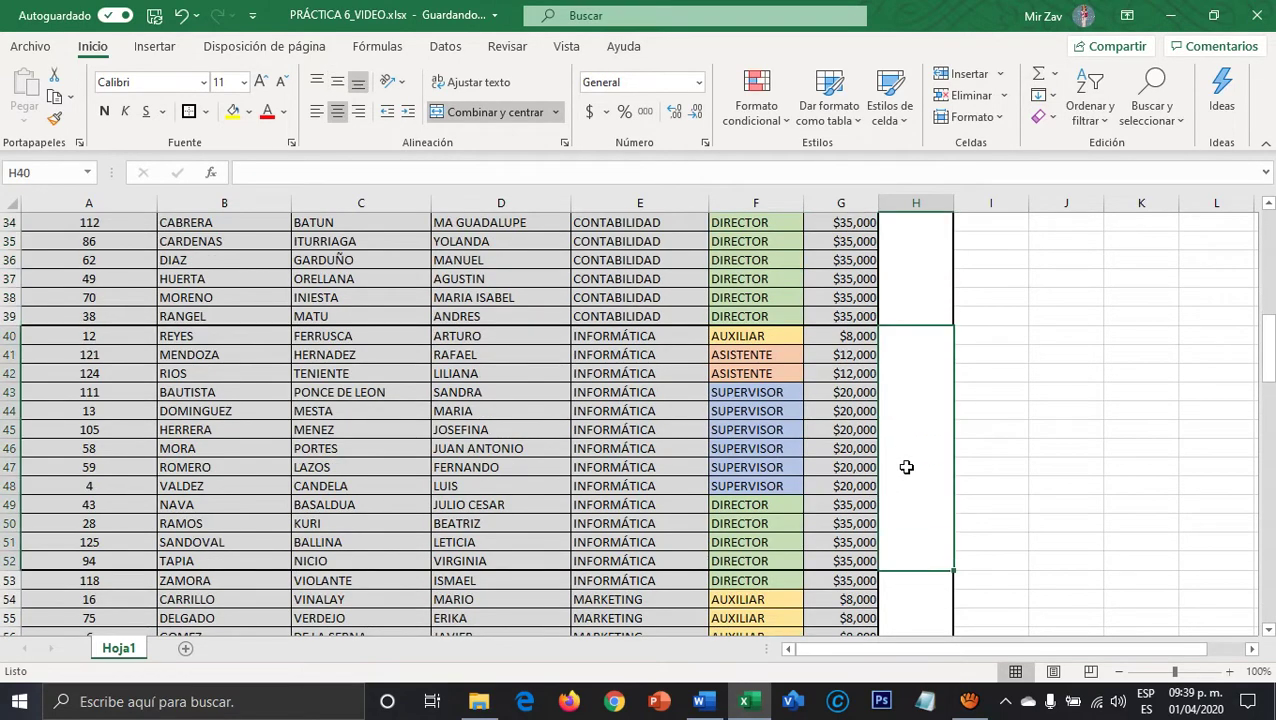
pyautogui.write('=SUMA(')
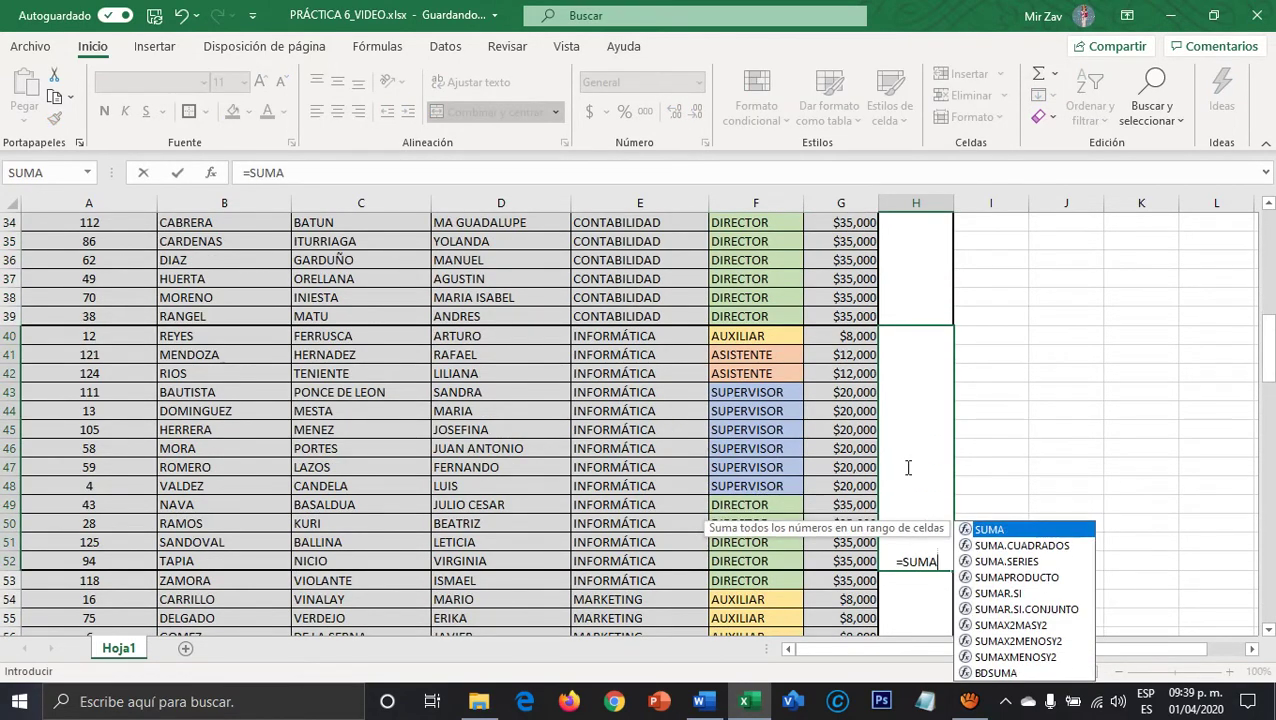
pyautogui.click(848, 339)
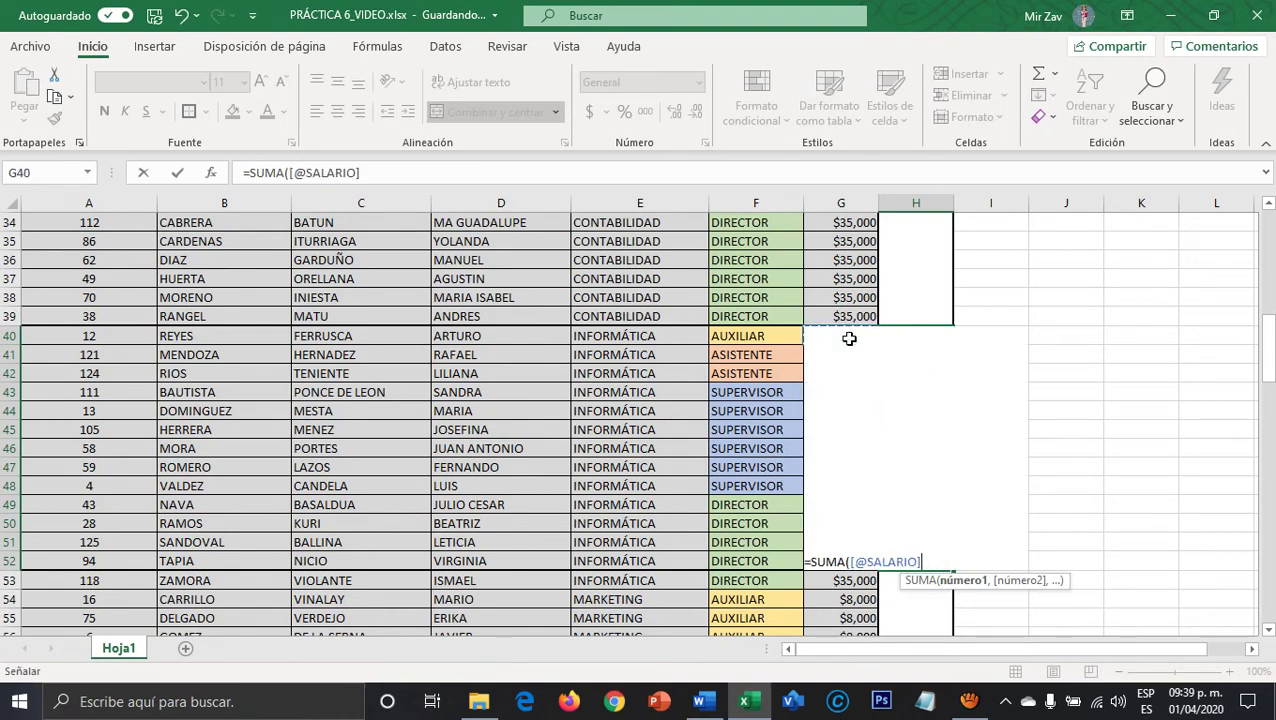
pyautogui.moveTo(848, 339); pyautogui.dragTo(845, 561)
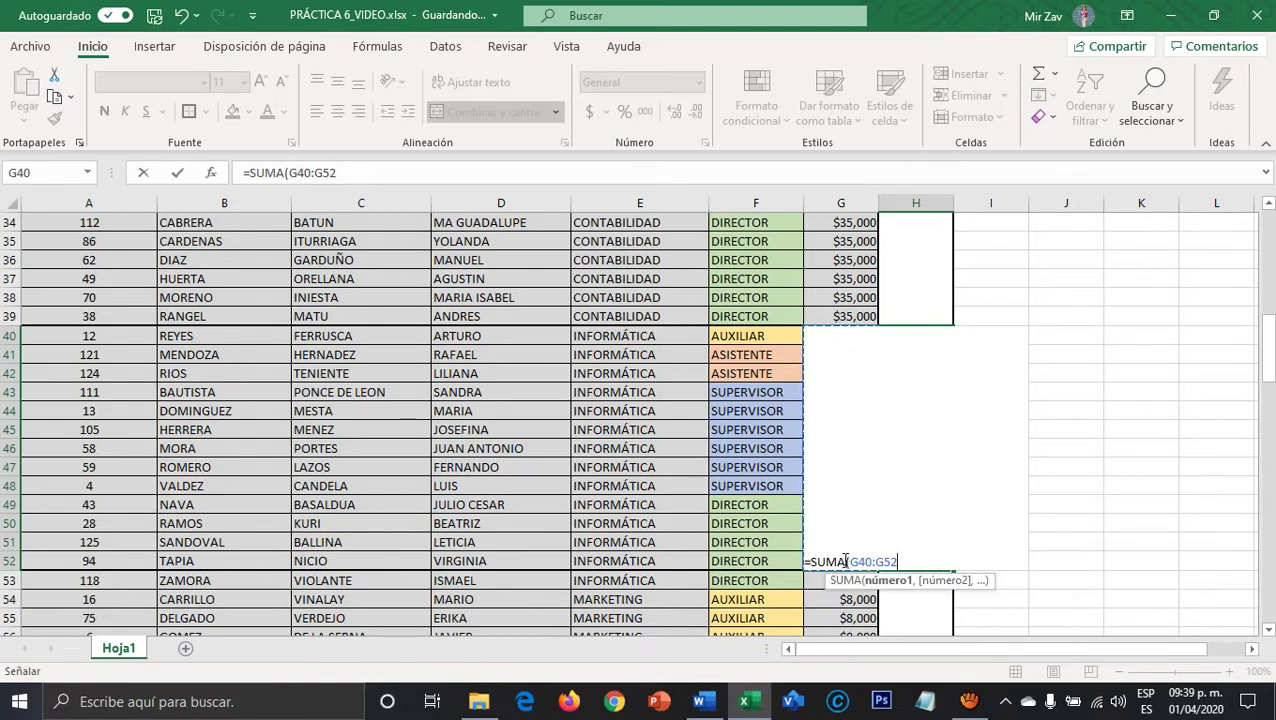
pyautogui.write(')')
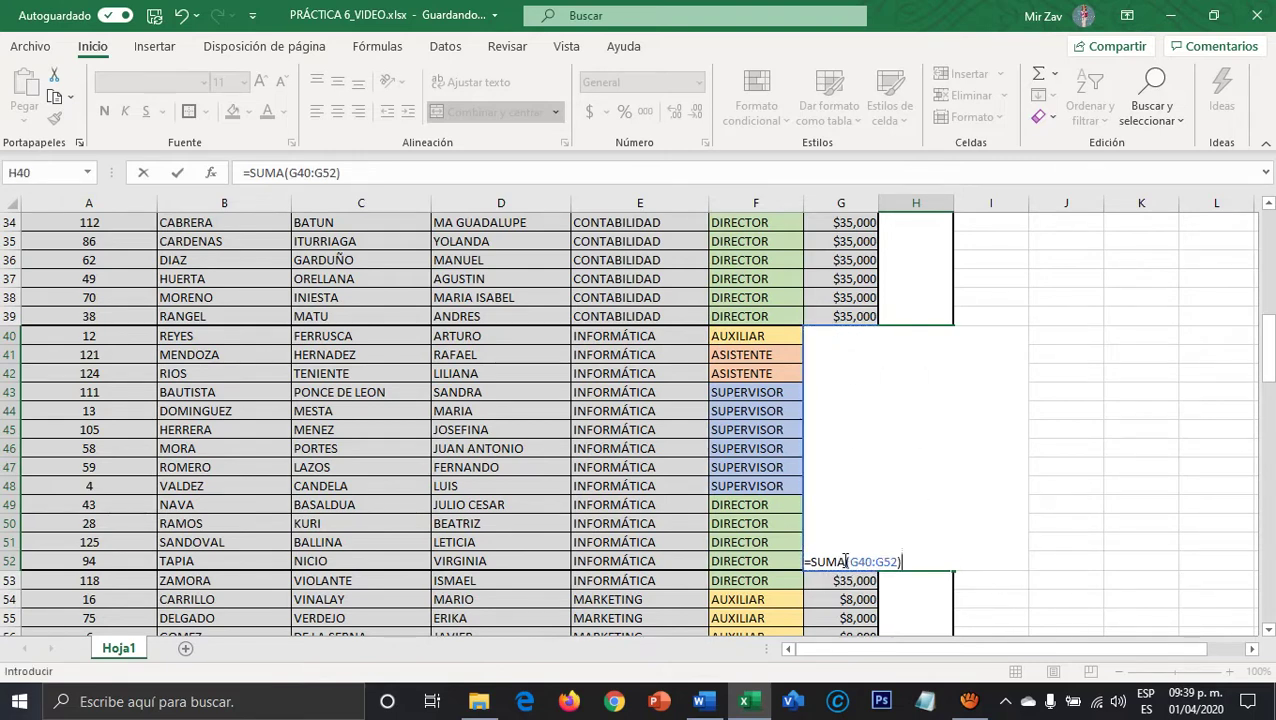
pyautogui.press('Return')
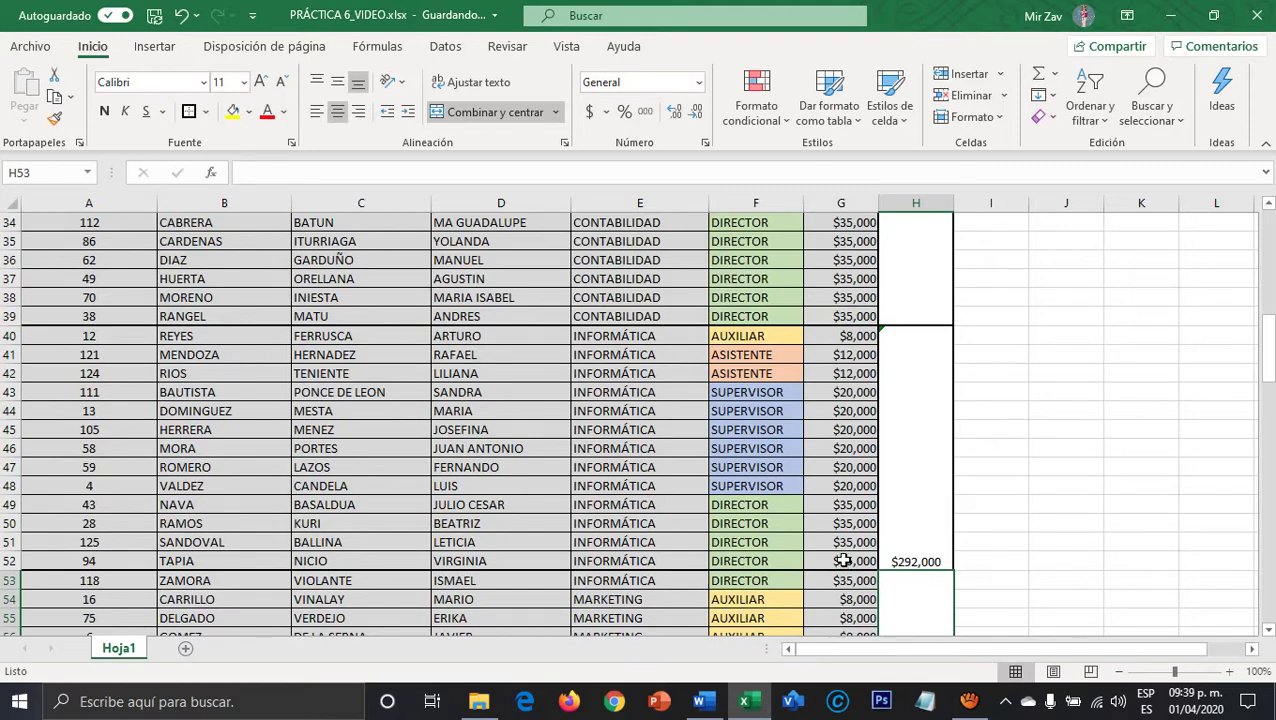
pyautogui.click(925, 556)
pyautogui.click(338, 84)
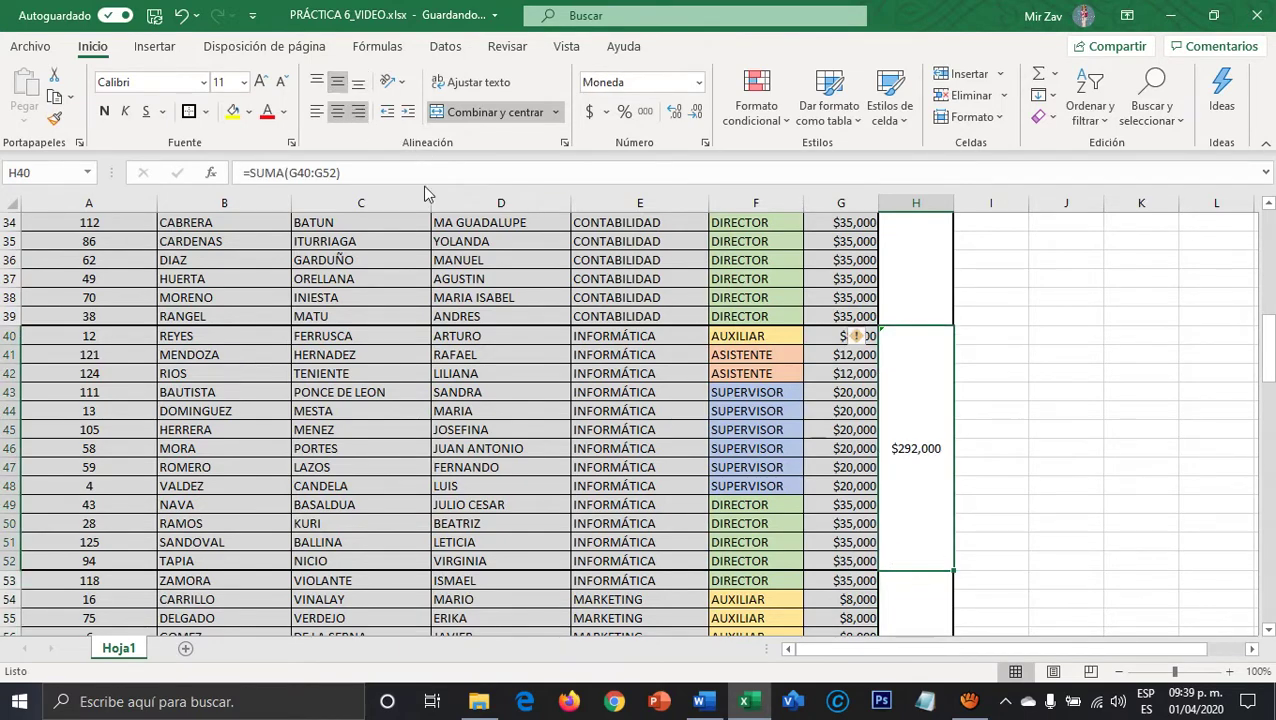
# Apply all borders plus a thick outside border to the INFORMÁTICA rows in A40:G53.
pyautogui.scroll(-4, 812, 458)
pyautogui.click(917, 460)
pyautogui.scroll(-2, 917, 460)
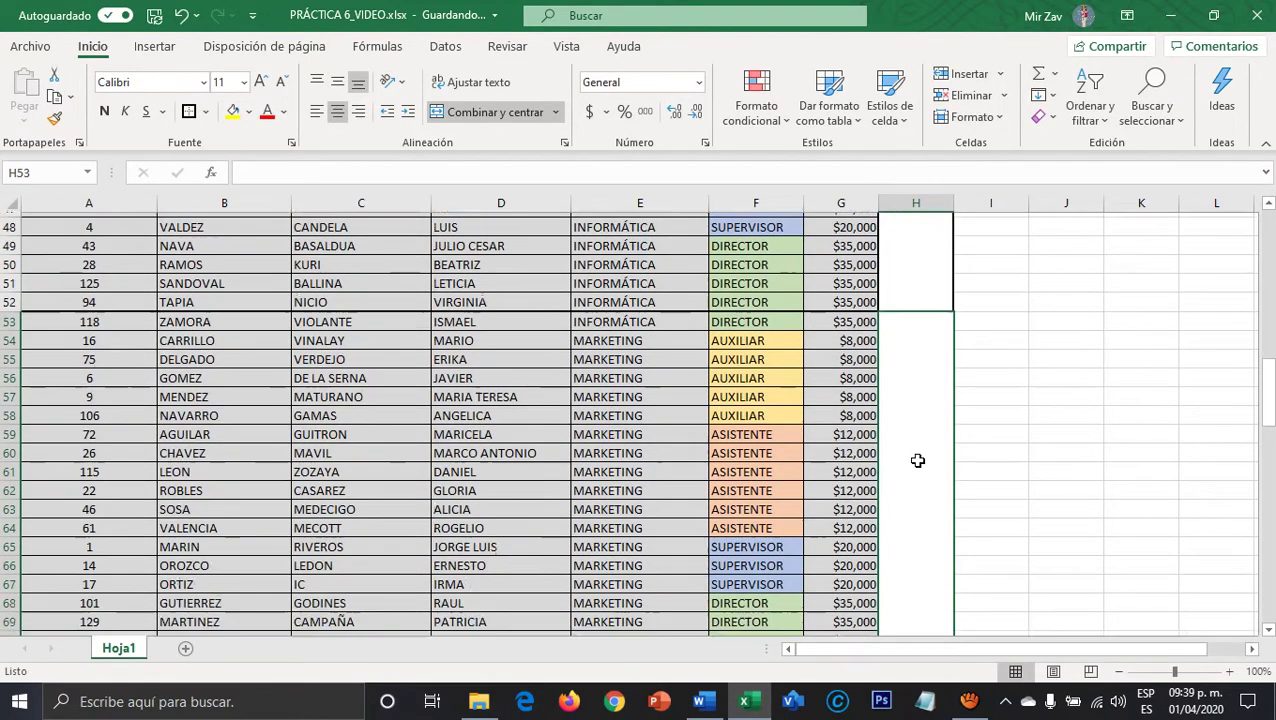
pyautogui.scroll(1, 710, 366)
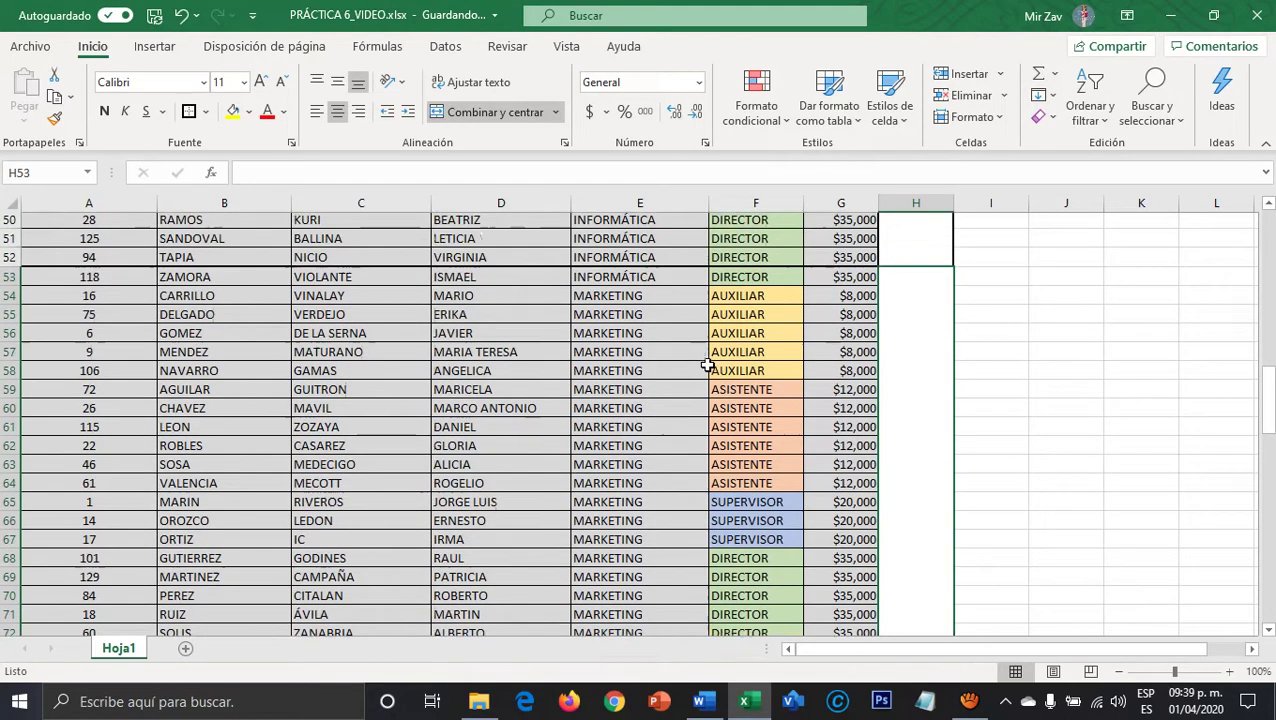
pyautogui.scroll(1, 707, 366)
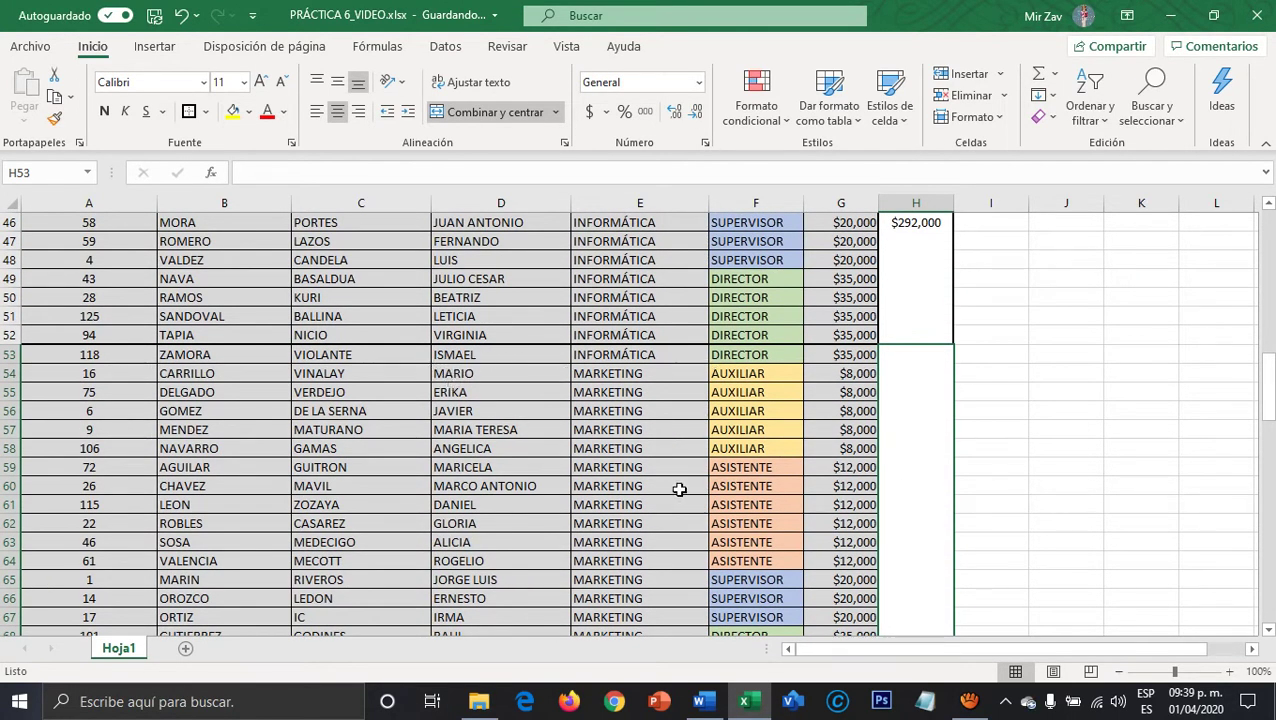
pyautogui.scroll(1, 684, 478)
pyautogui.scroll(2, 330, 400)
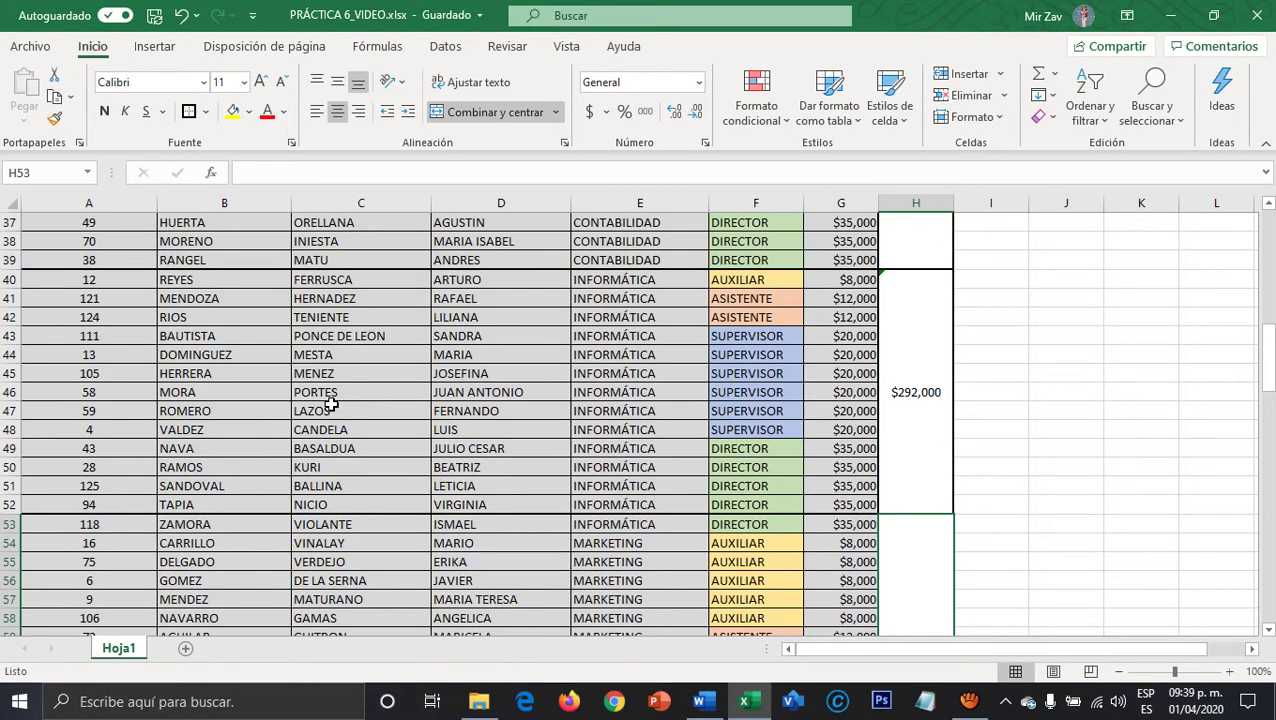
pyautogui.moveTo(95, 284); pyautogui.dragTo(825, 531)
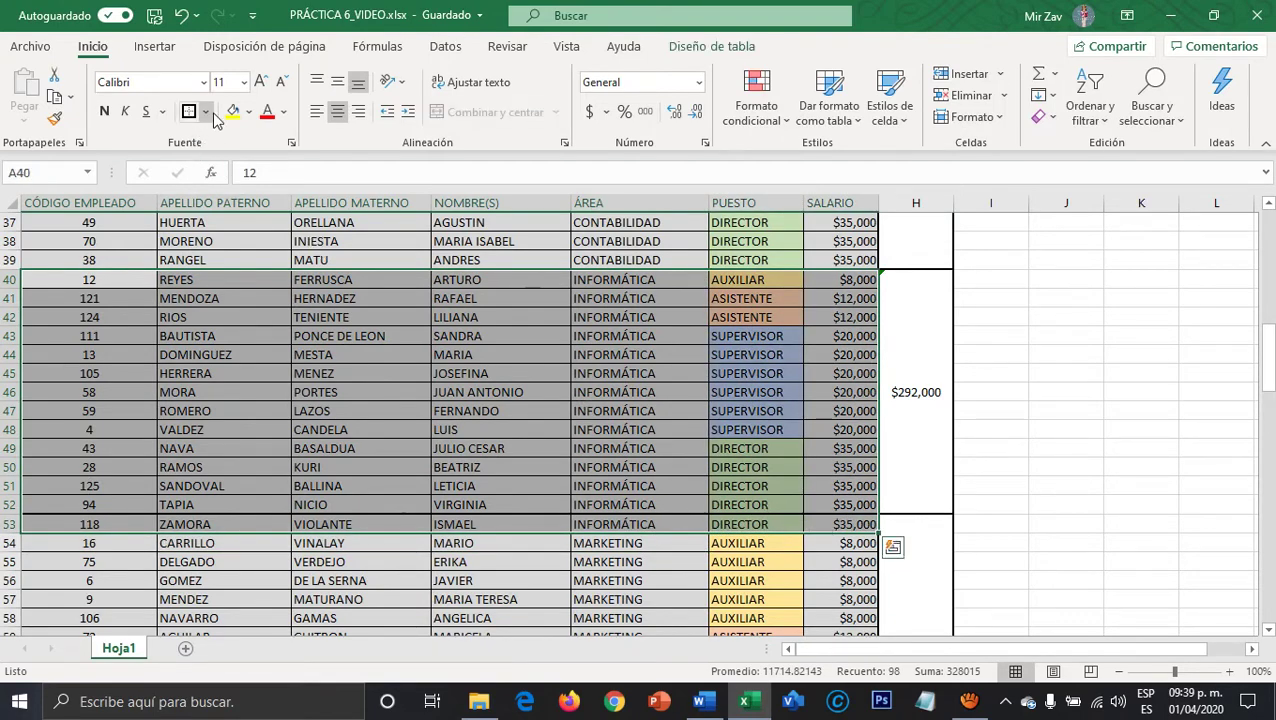
pyautogui.click(205, 111)
pyautogui.click(205, 299)
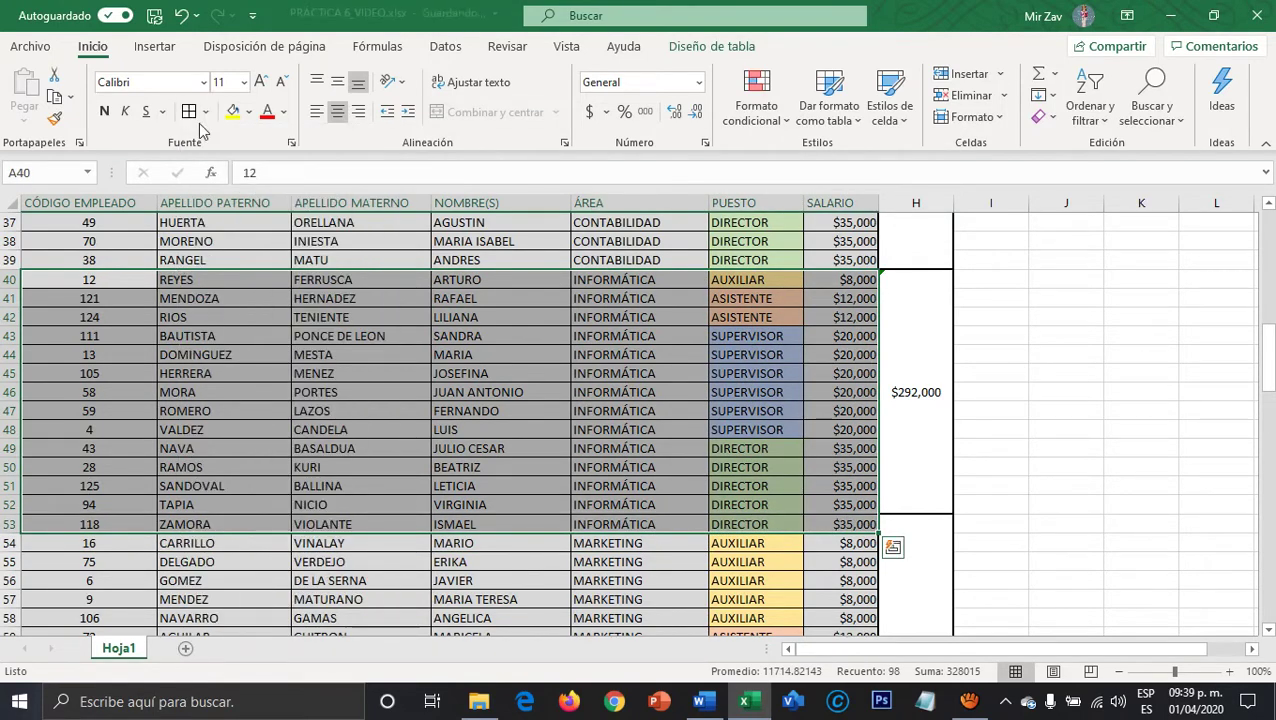
pyautogui.click(204, 111)
pyautogui.click(206, 351)
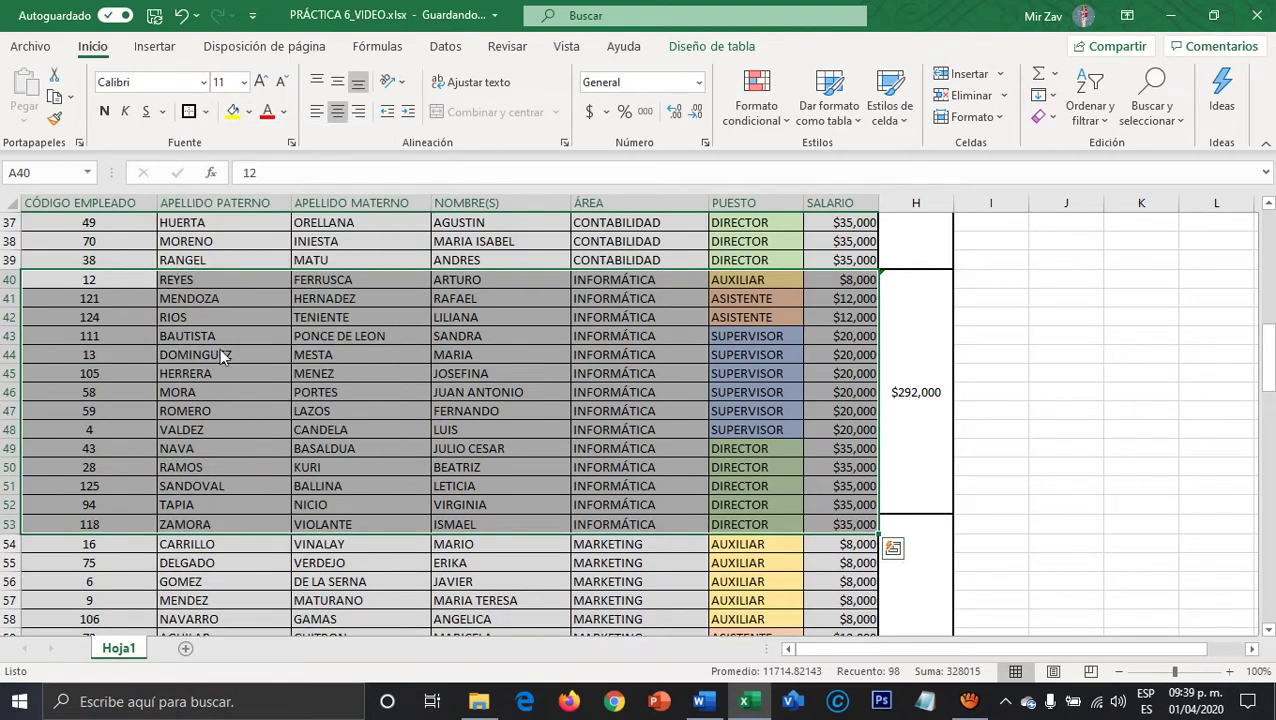
pyautogui.click(1072, 457)
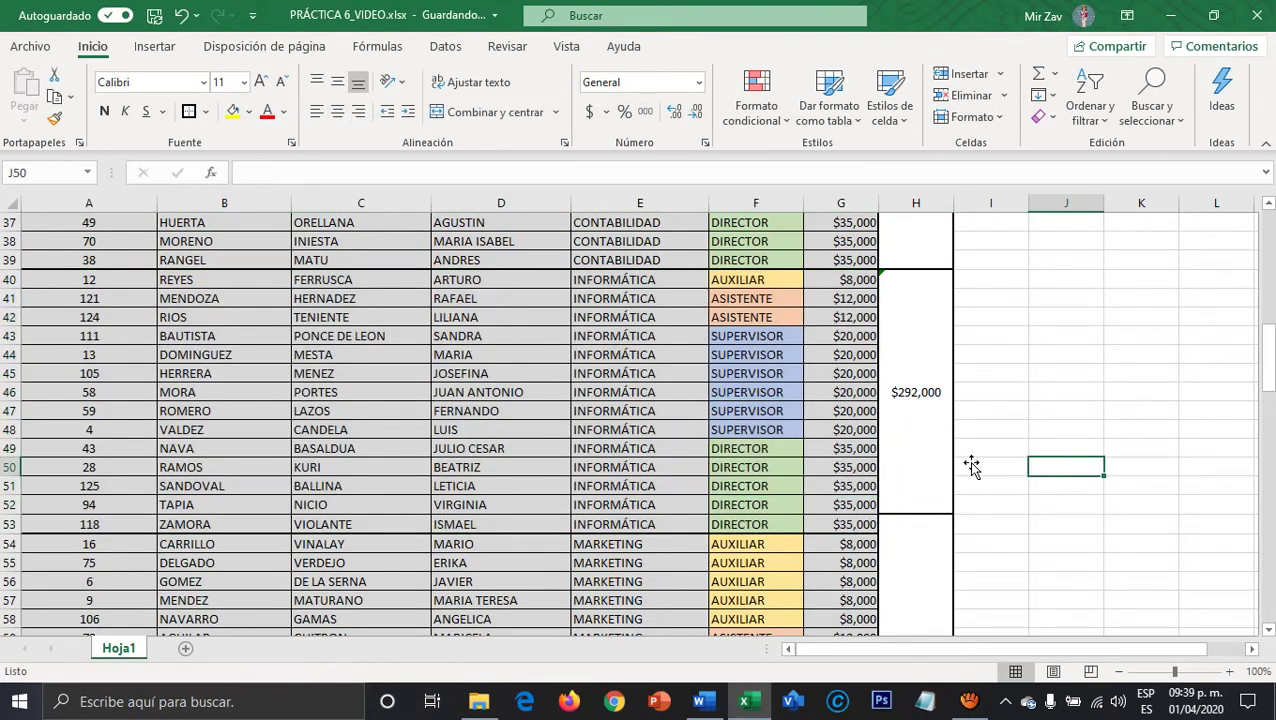
# Unmerge the column H payroll cells that start at H40 and H53.
pyautogui.click(893, 292)
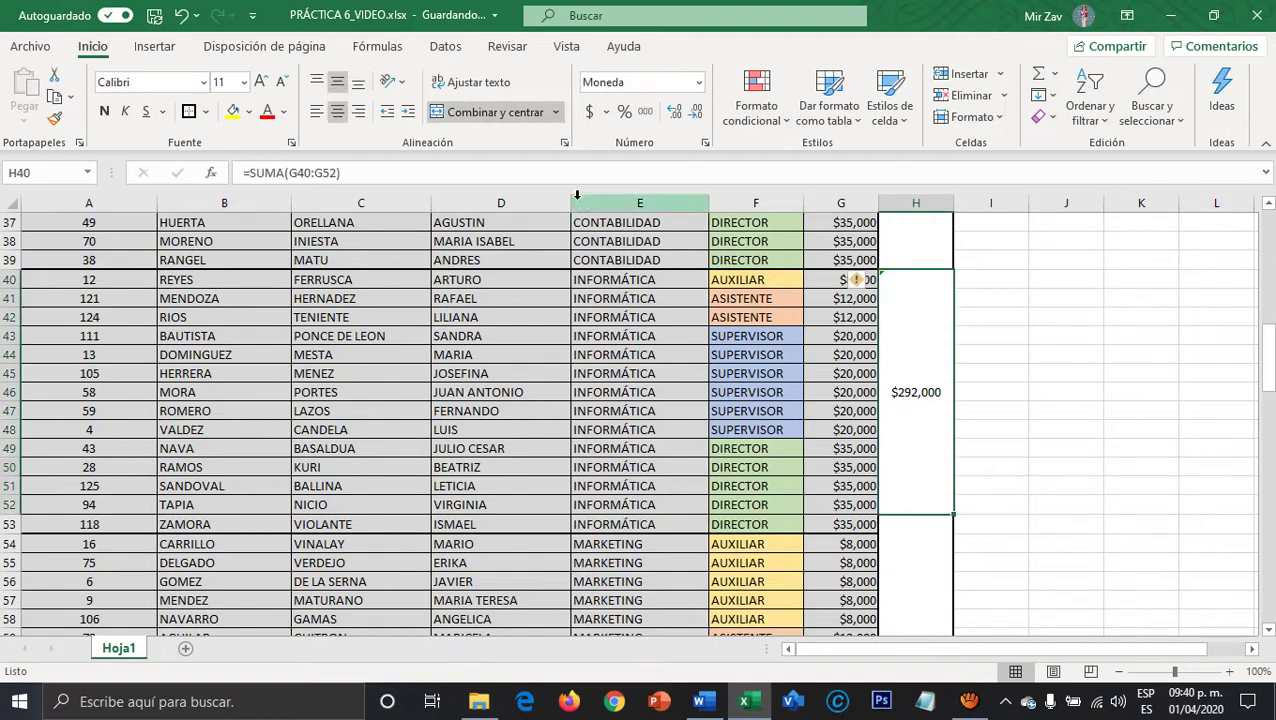
pyautogui.click(554, 112)
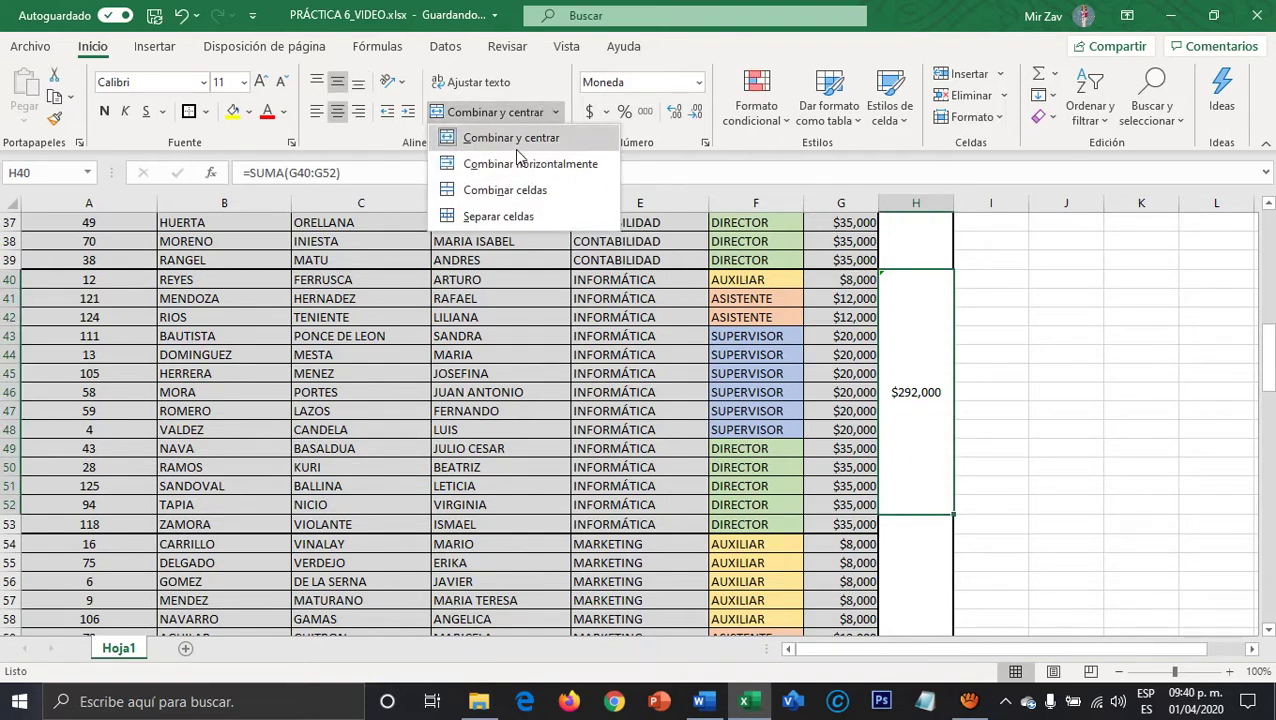
pyautogui.click(498, 216)
pyautogui.click(911, 526)
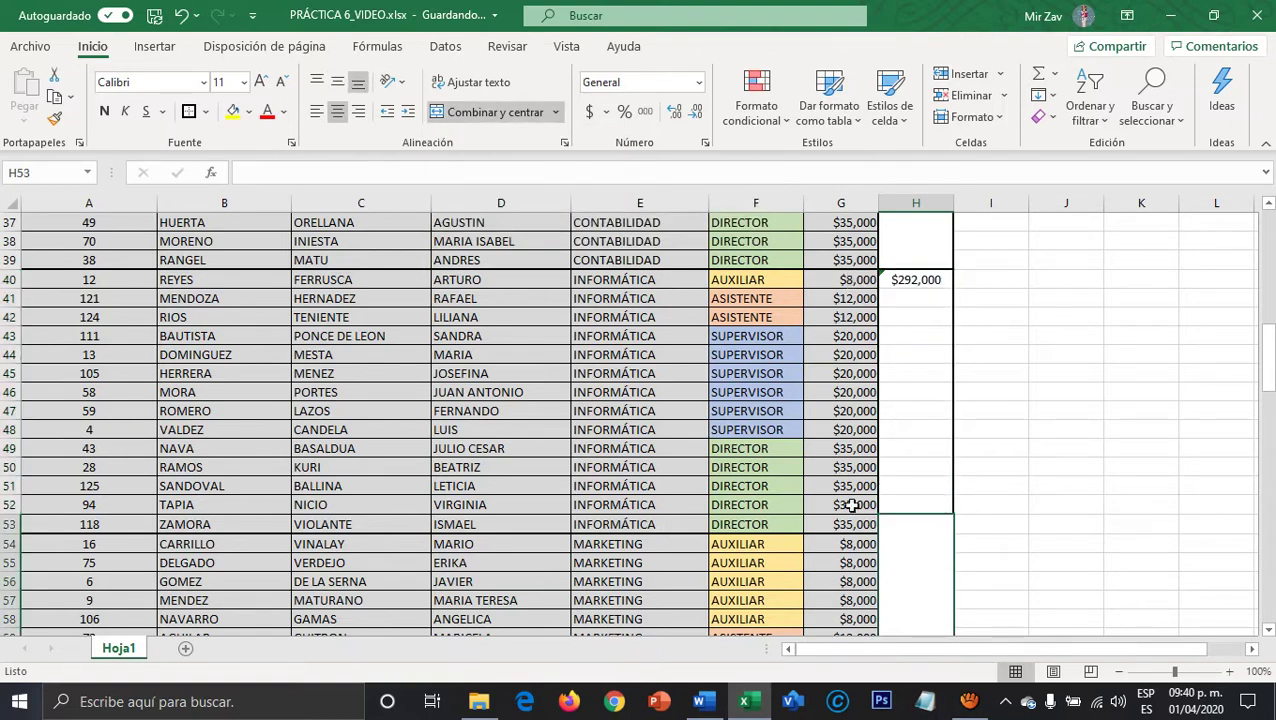
pyautogui.click(557, 112)
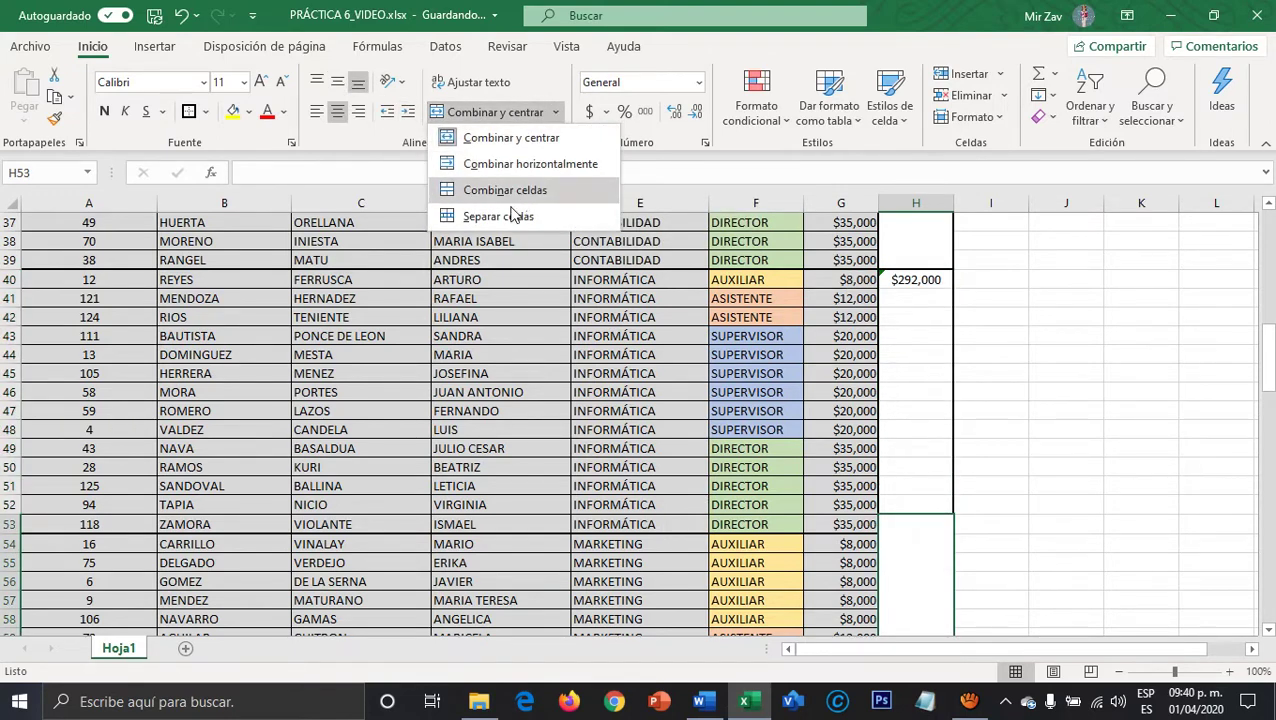
pyautogui.click(500, 214)
pyautogui.scroll(-4, 884, 416)
pyautogui.scroll(4, 884, 416)
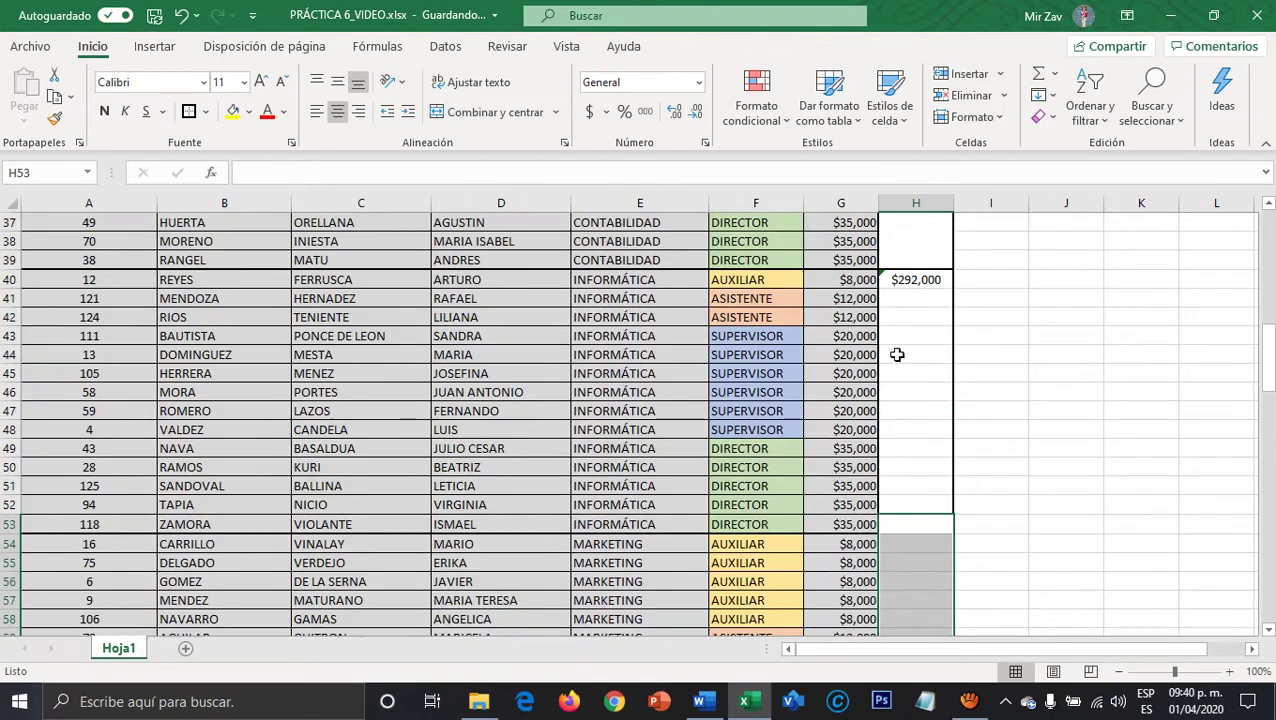
# Merge and center H40:H53 so the payroll cell spans all the INFORMÁTICA rows.
pyautogui.moveTo(906, 316); pyautogui.dragTo(887, 297)
pyautogui.moveTo(904, 287); pyautogui.dragTo(892, 520)
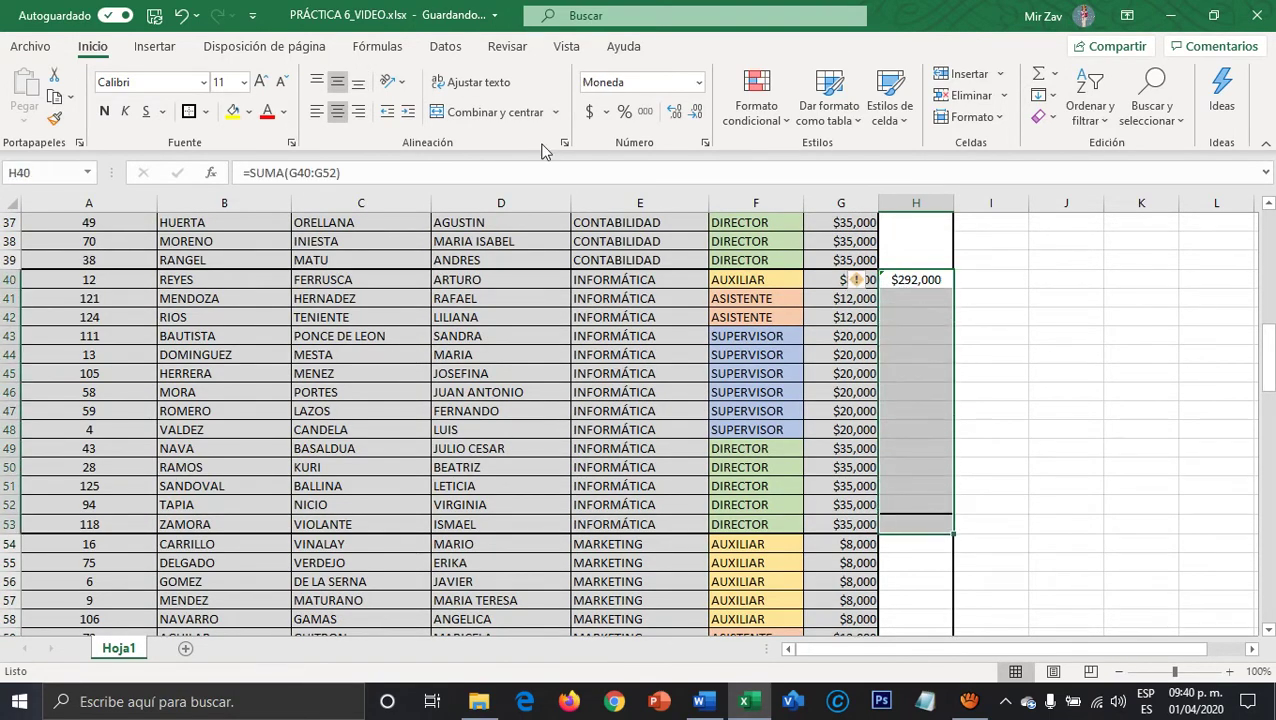
pyautogui.click(512, 113)
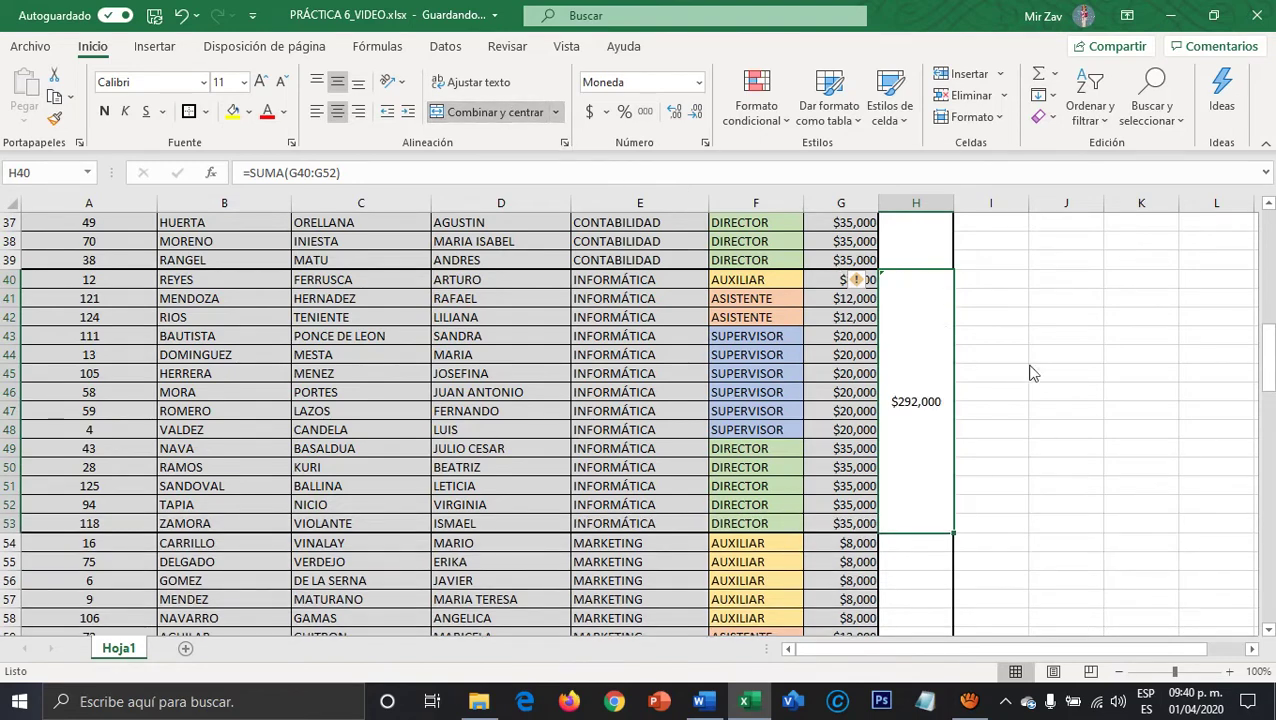
# Merge and center H54:H72 as the payroll cell for the MARKETING rows.
pyautogui.scroll(-5, 1050, 450)
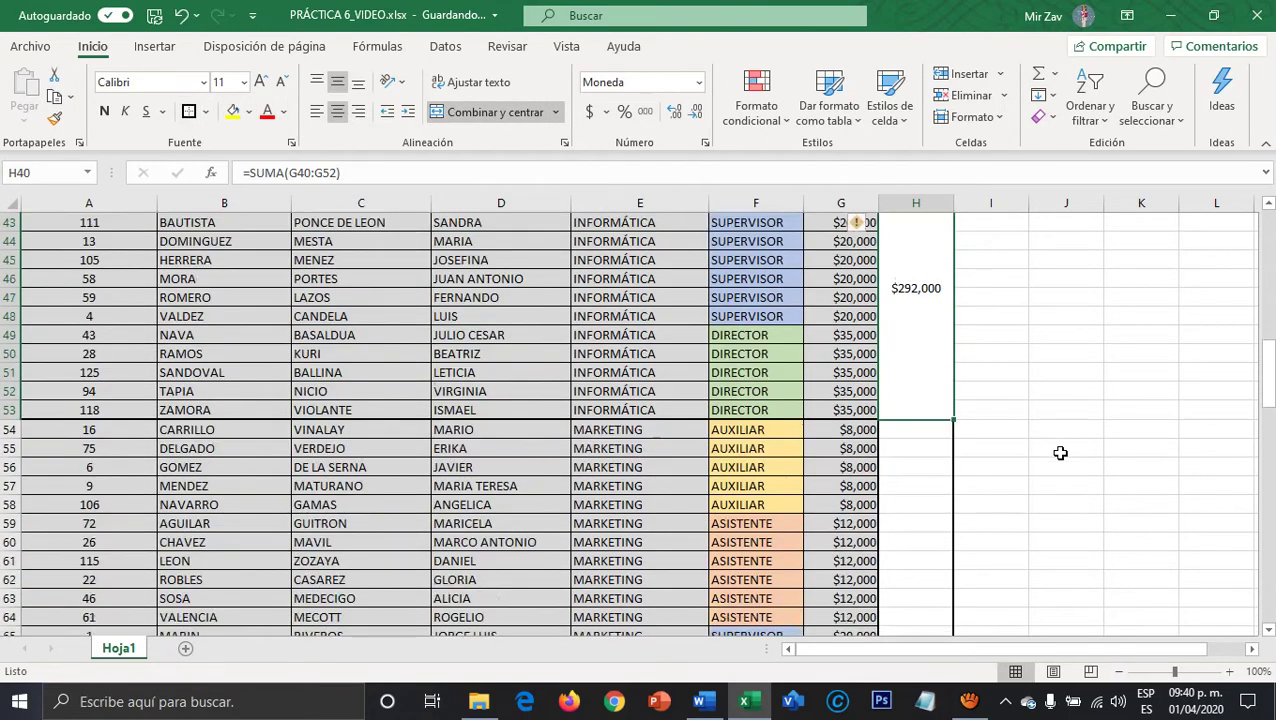
pyautogui.moveTo(902, 268); pyautogui.dragTo(916, 596)
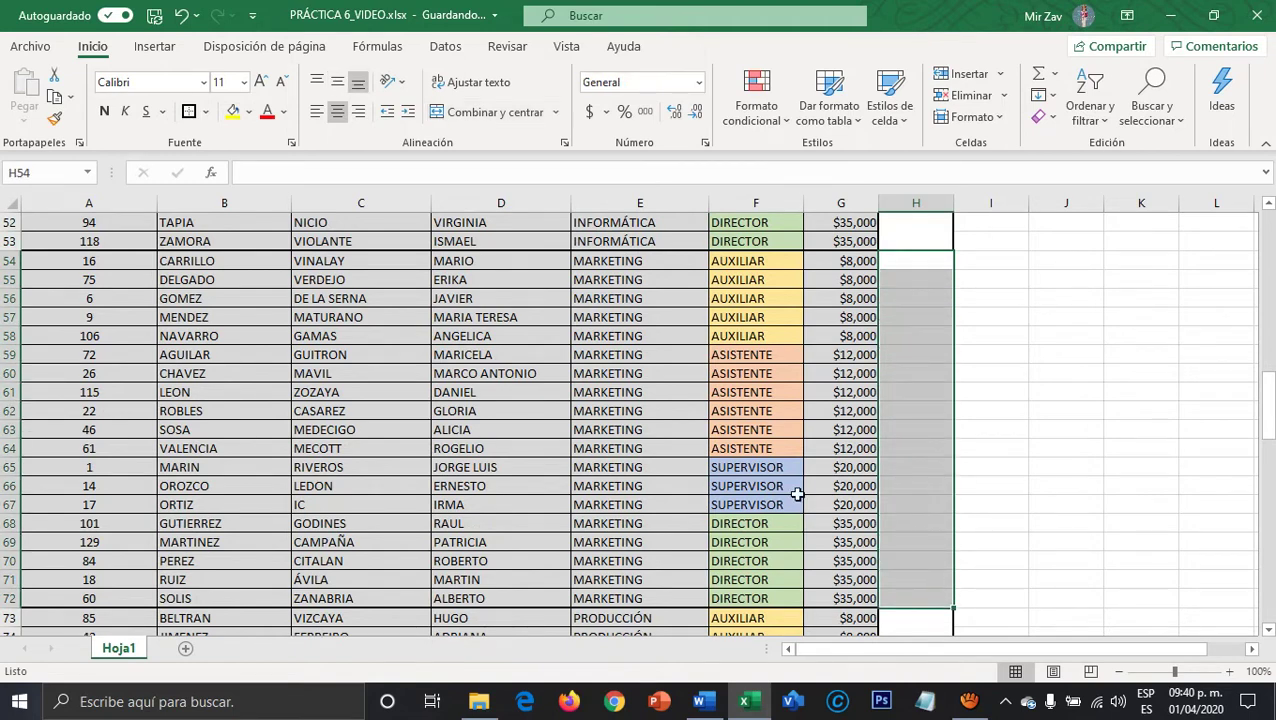
pyautogui.click(497, 112)
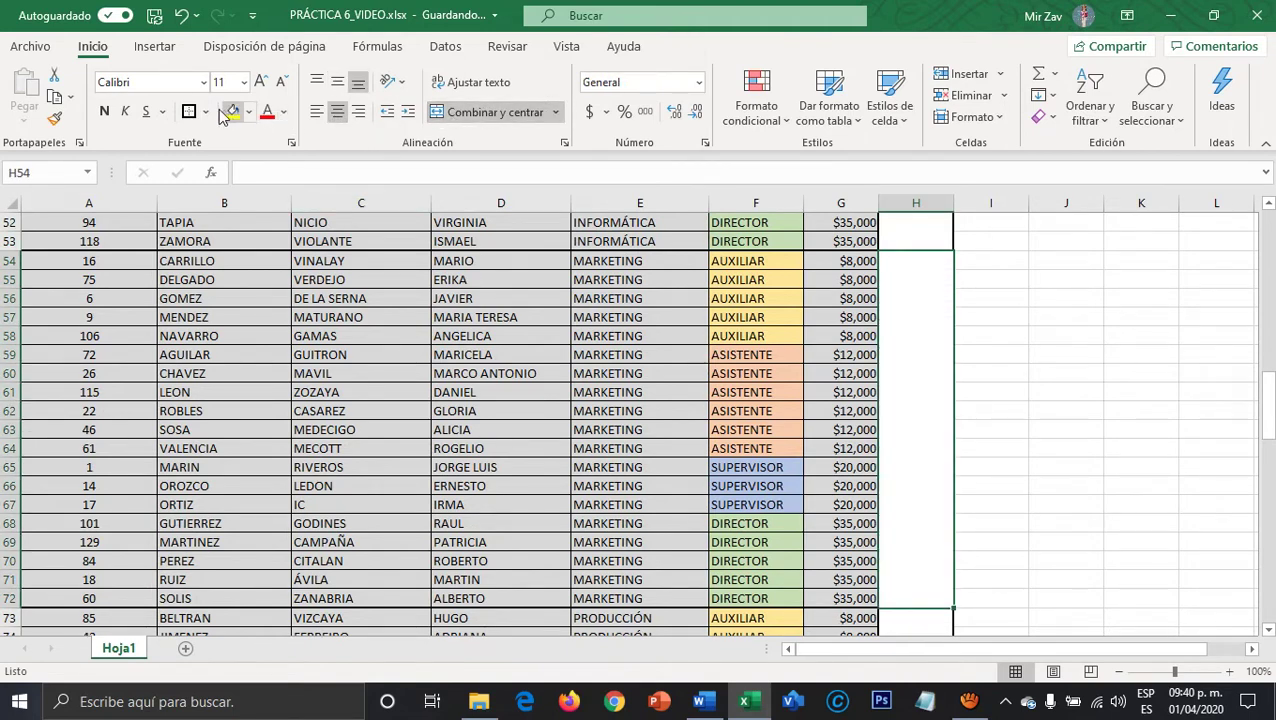
pyautogui.click(1030, 427)
pyautogui.scroll(5, 1030, 427)
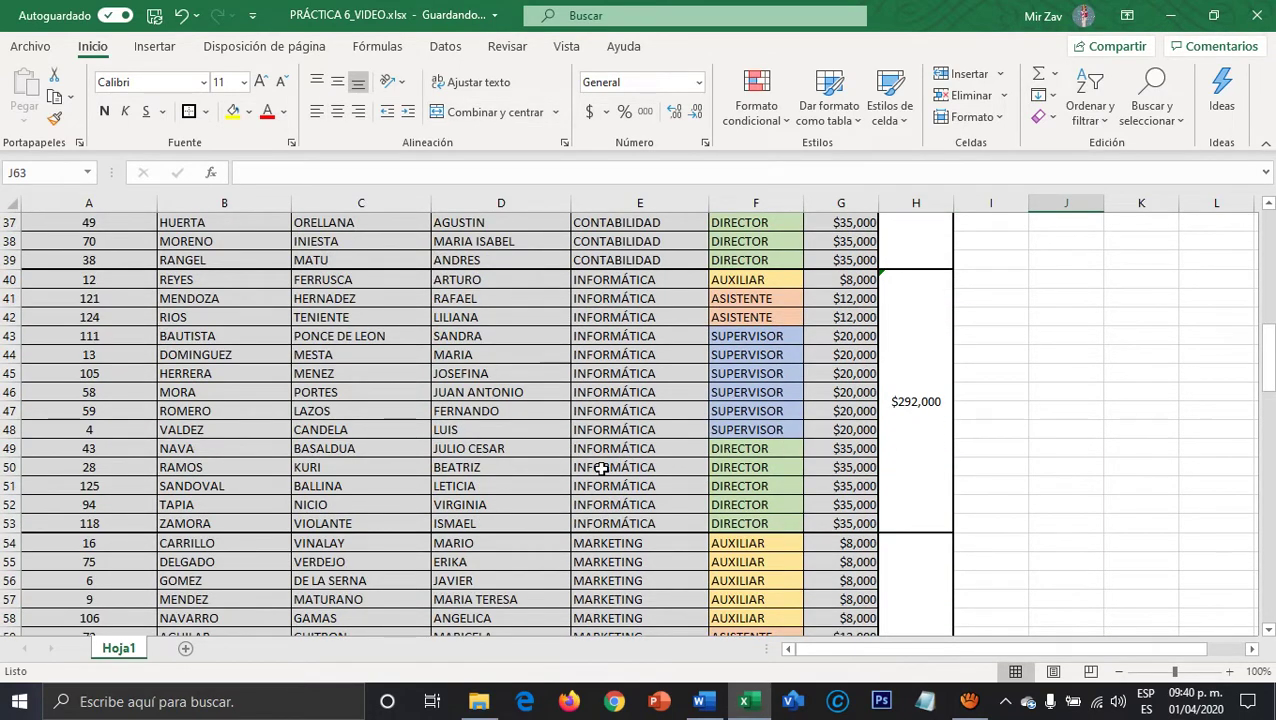
# Total the MARKETING payroll in merged cell H54 with =SUMA(G54:G72) and centre the result vertically.
pyautogui.scroll(-6, 600, 468)
pyautogui.scroll(9, 600, 468)
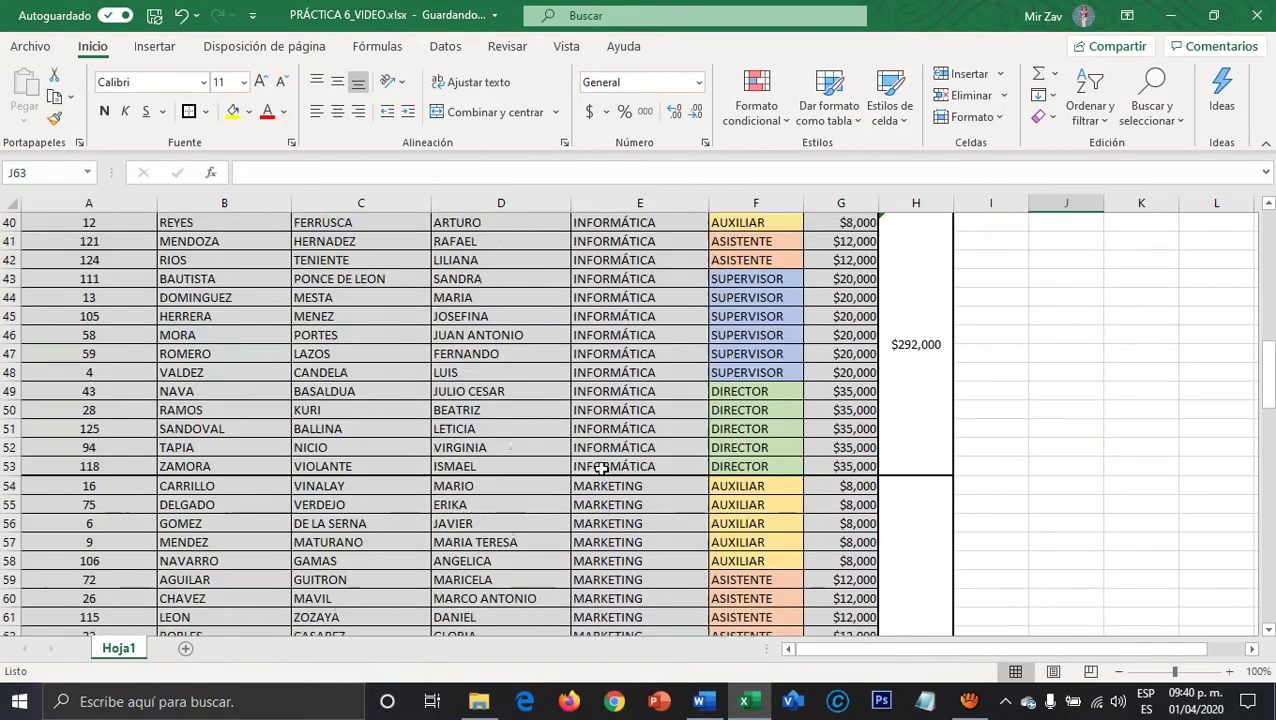
pyautogui.scroll(-3, 600, 468)
pyautogui.scroll(-3, 600, 468)
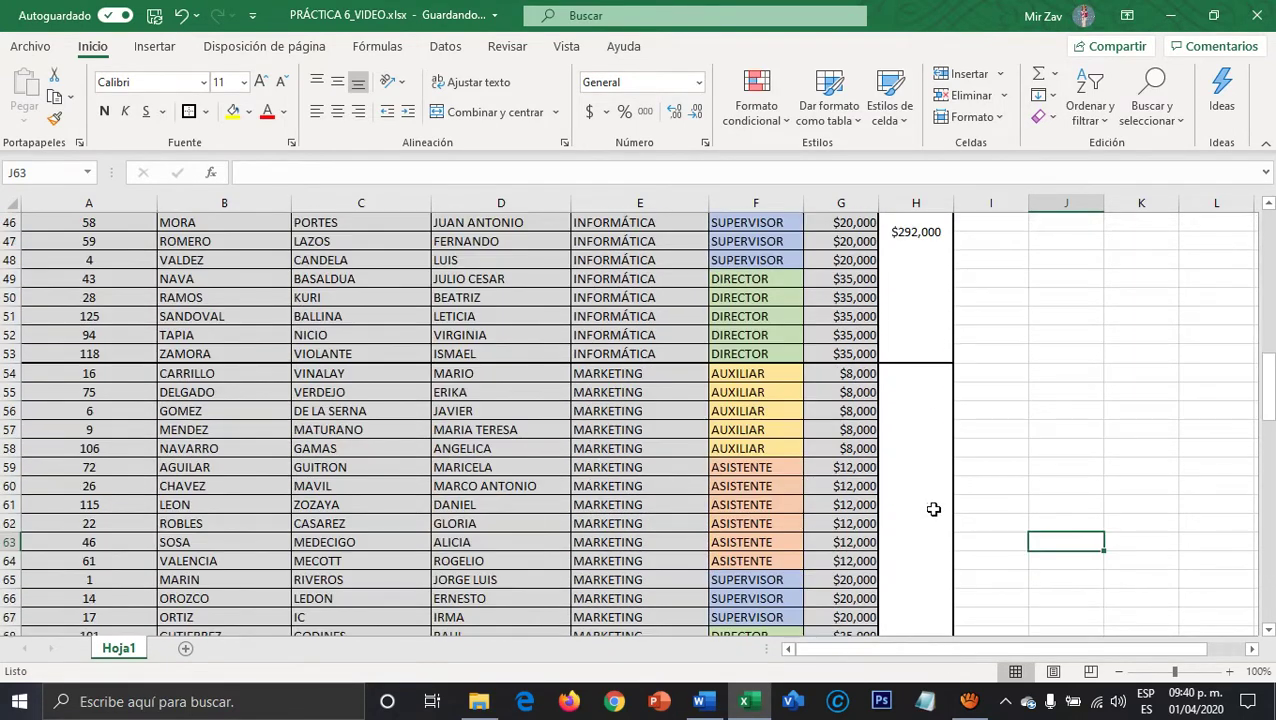
pyautogui.click(928, 507)
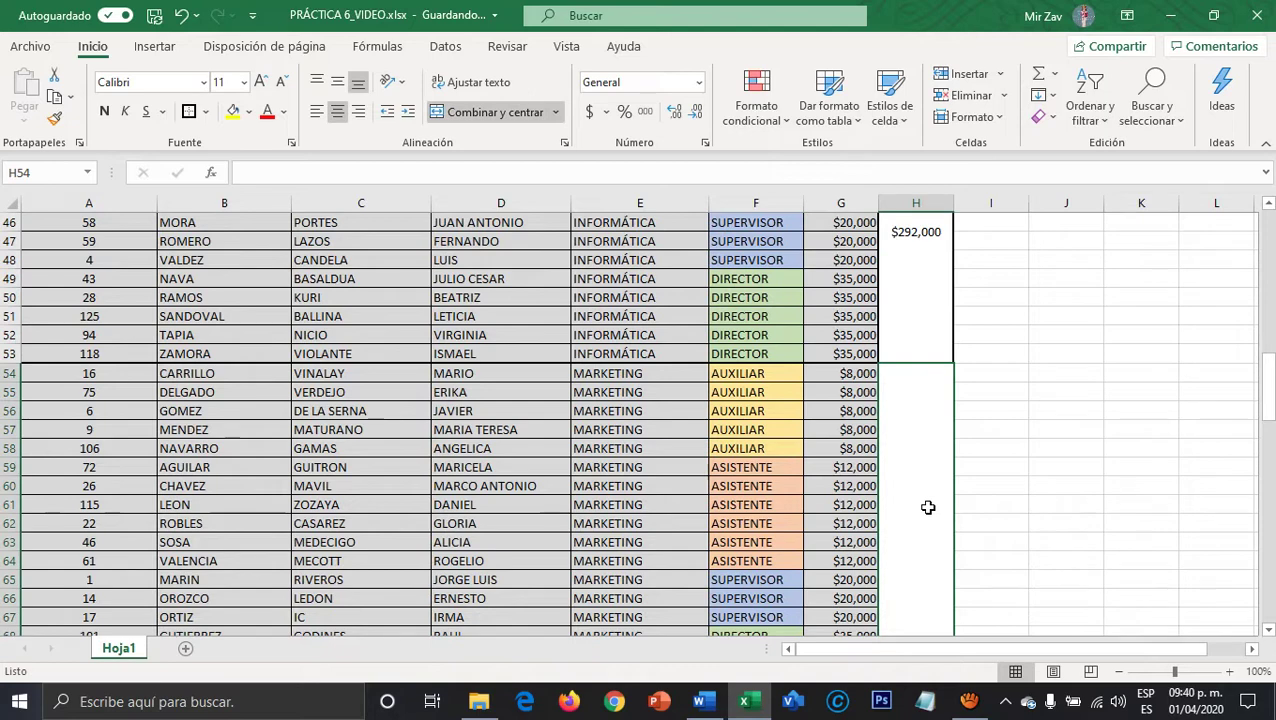
pyautogui.write('=SUMA')
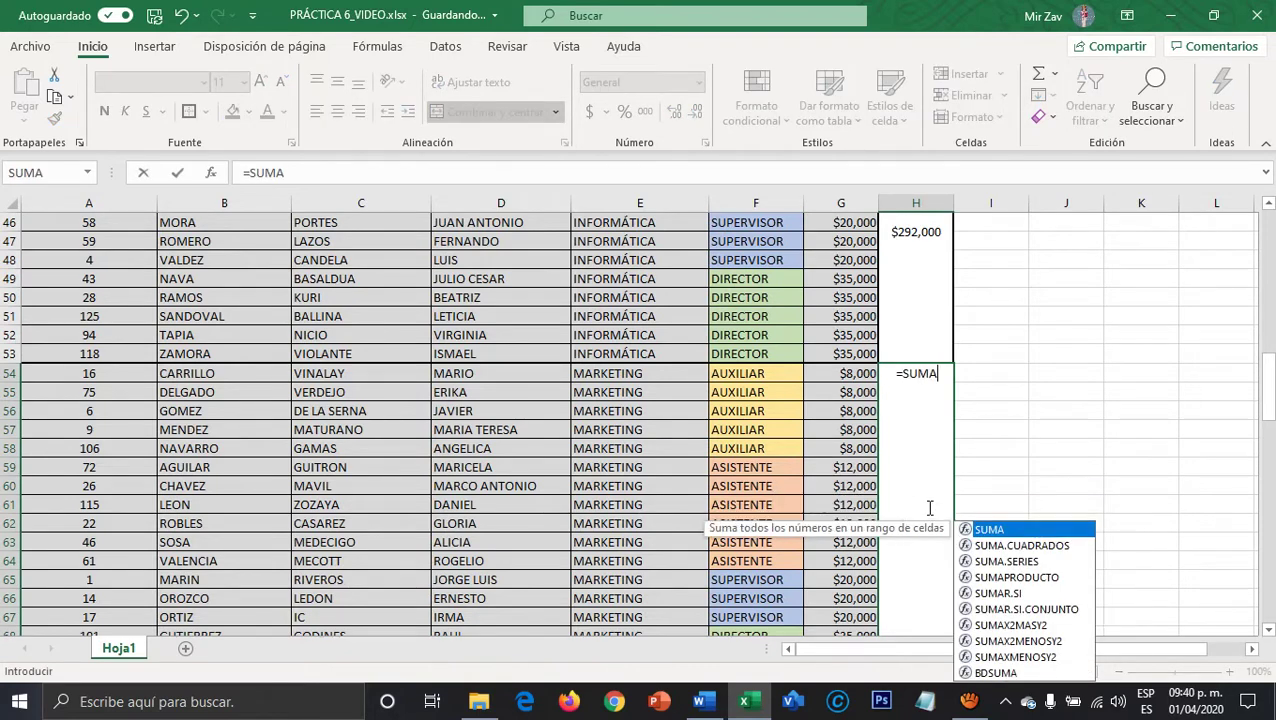
pyautogui.write('(')
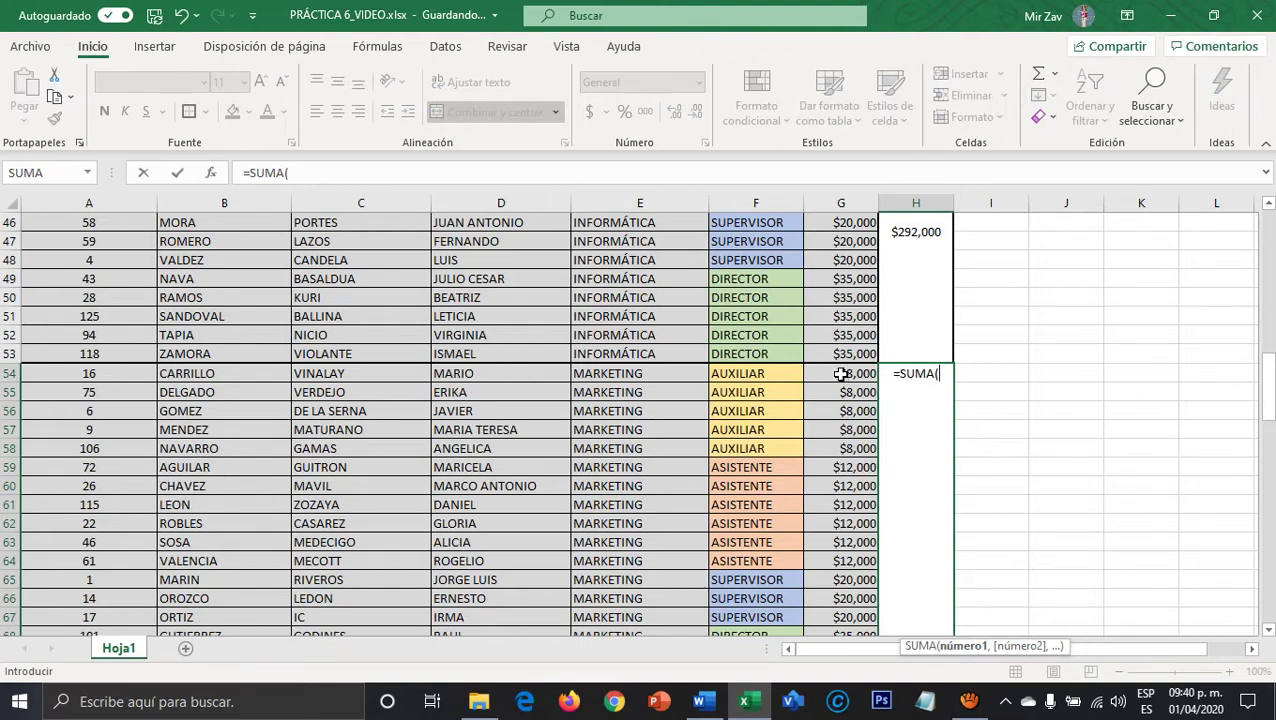
pyautogui.moveTo(840, 373); pyautogui.dragTo(840, 532)
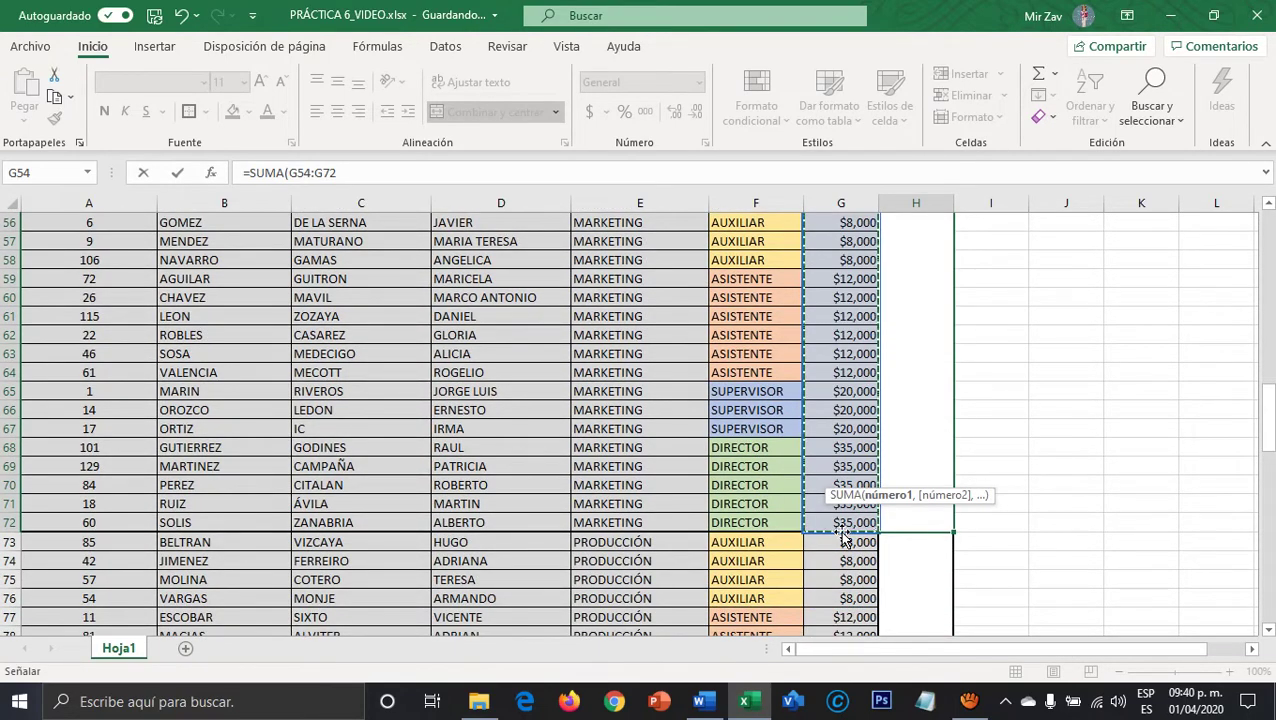
pyautogui.write(')')
pyautogui.press('Return')
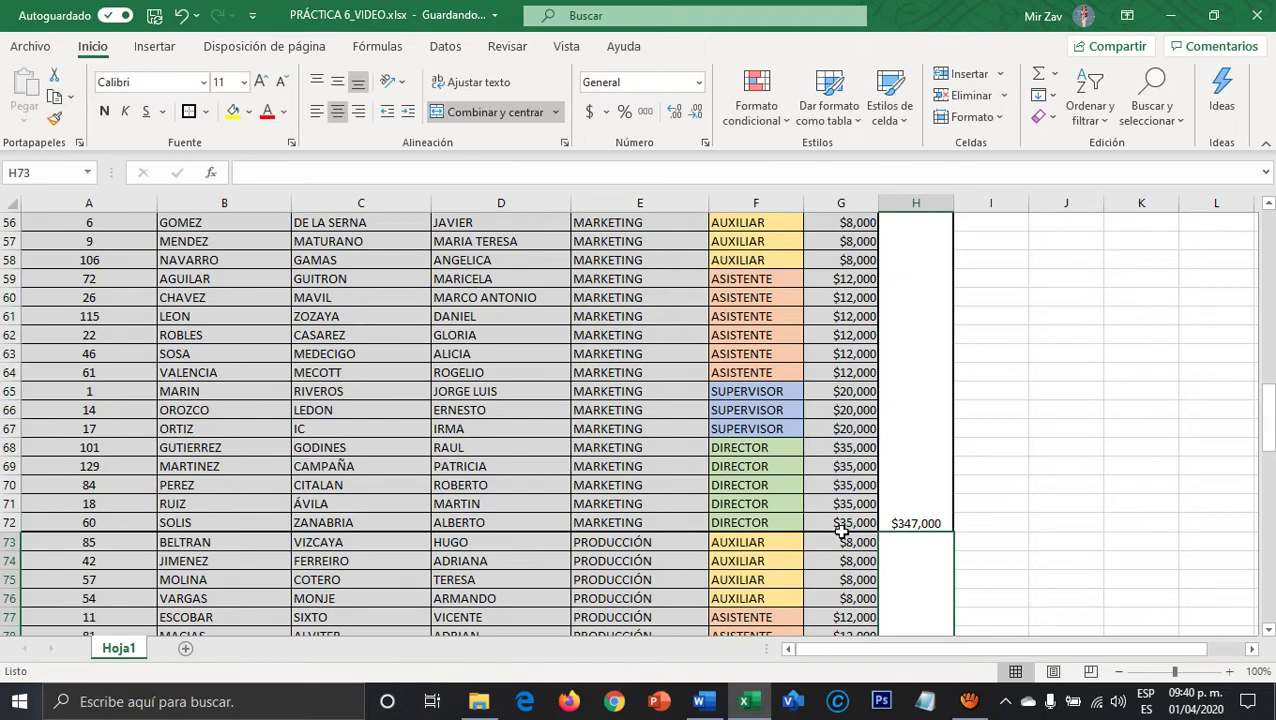
pyautogui.click(892, 468)
pyautogui.scroll(4, 1102, 477)
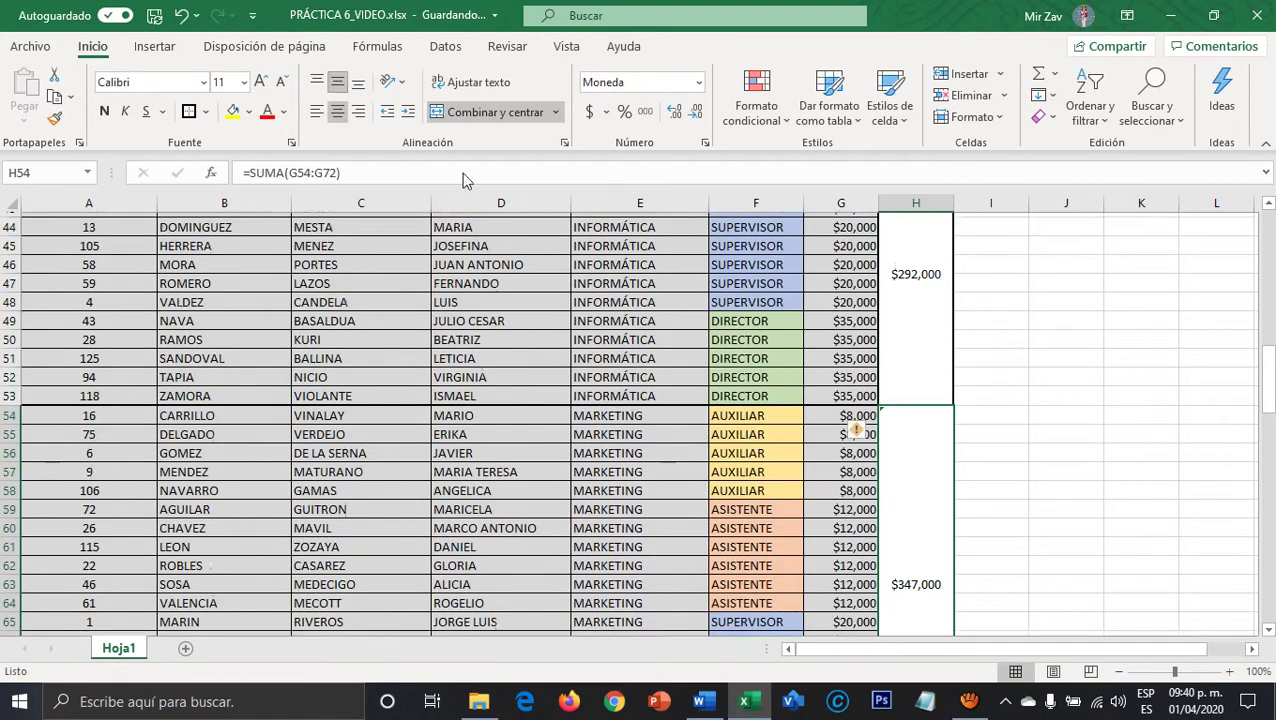
# Total the PRODUCCIÓN payroll in merged cell H73 with =SUMA(G73:G93) and centre the result vertically.
pyautogui.scroll(-8, 1102, 477)
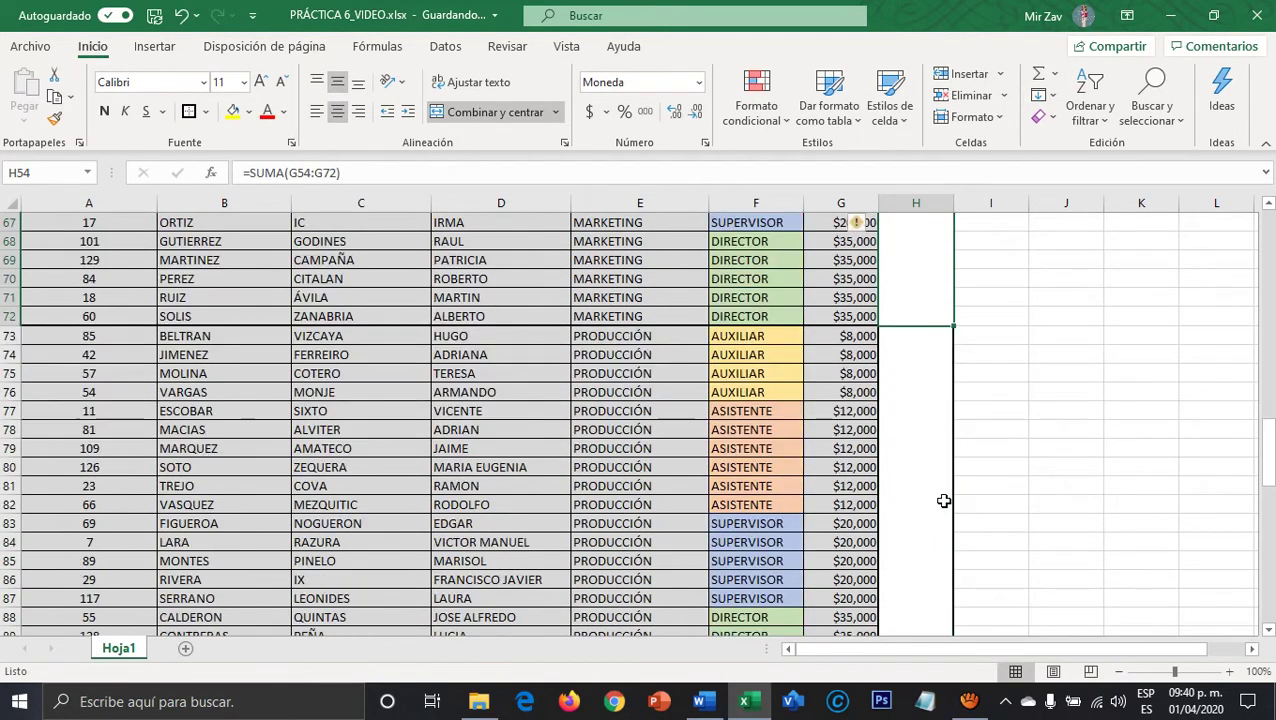
pyautogui.click(943, 501)
pyautogui.scroll(-3, 943, 501)
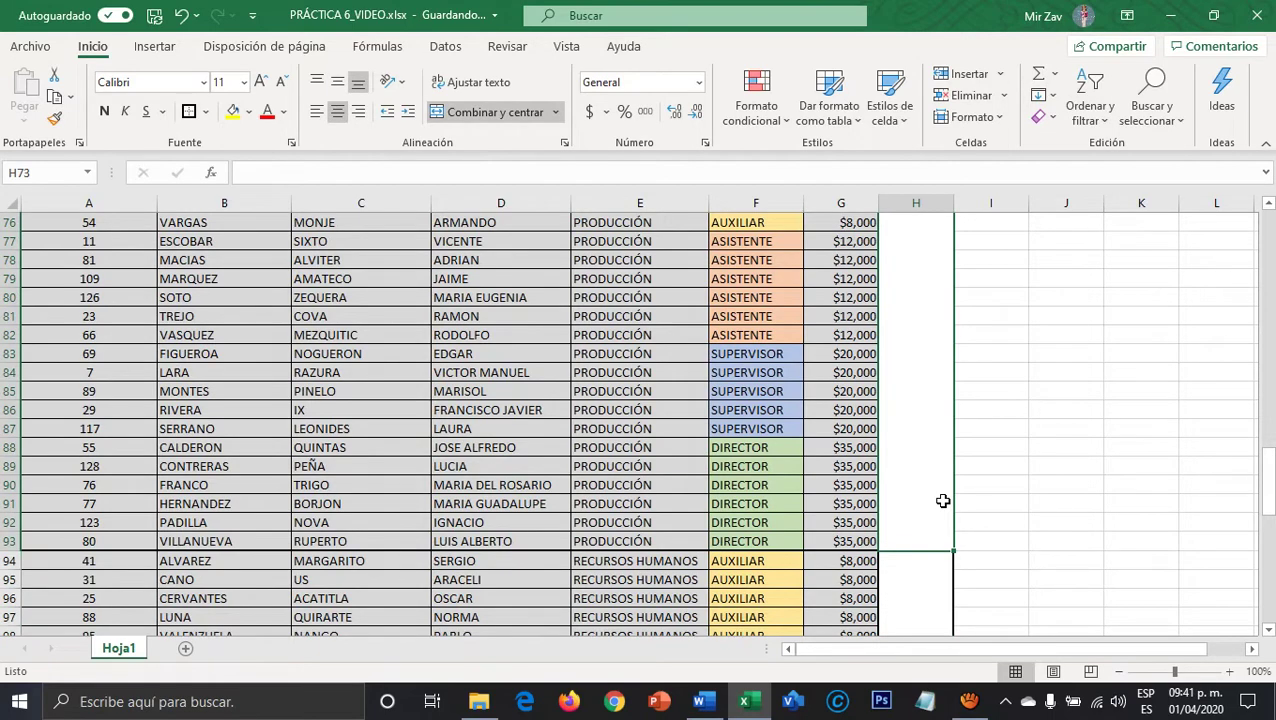
pyautogui.write('=SUMA(')
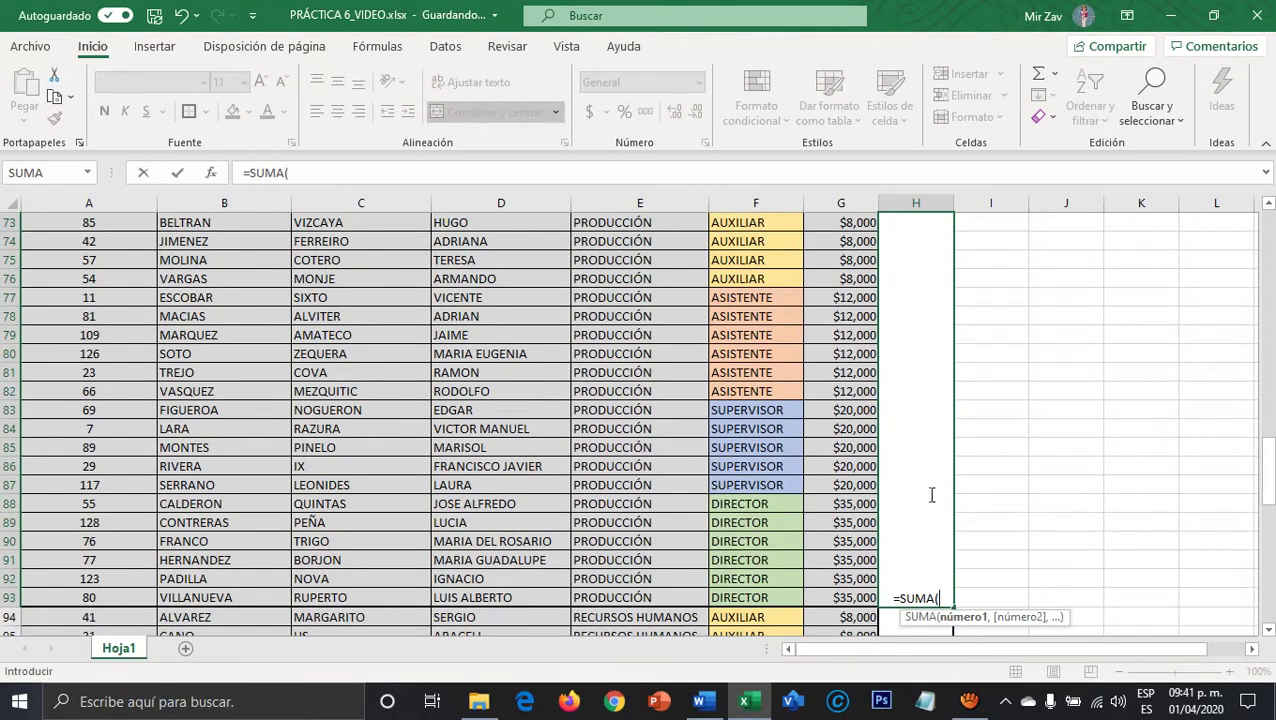
pyautogui.scroll(2, 892, 398)
pyautogui.click(846, 337)
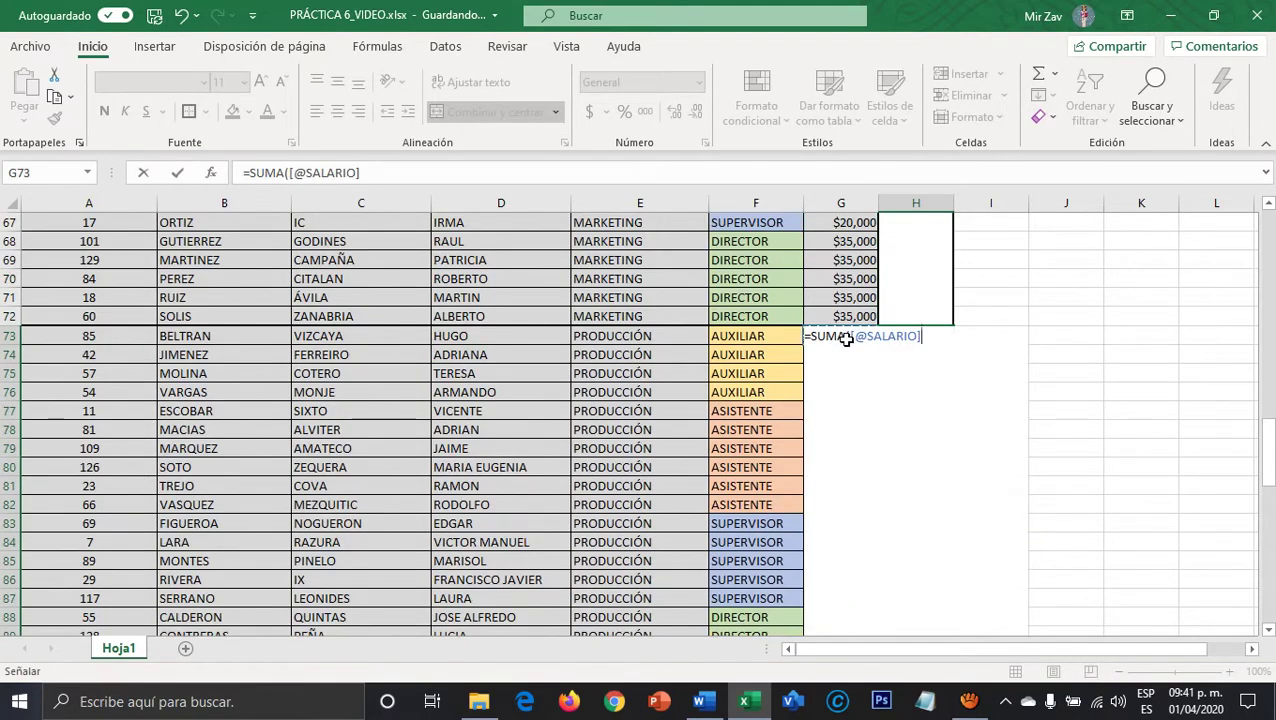
pyautogui.moveTo(845, 353); pyautogui.dragTo(843, 579)
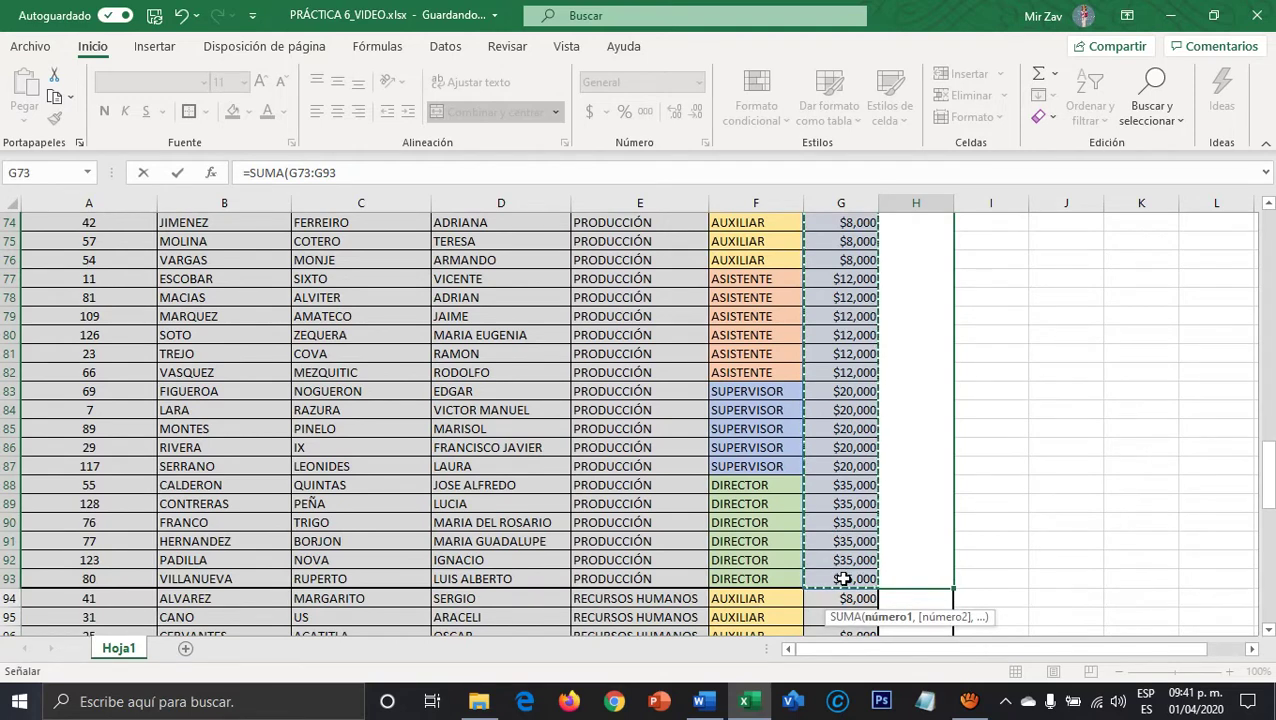
pyautogui.write(')')
pyautogui.press('Return')
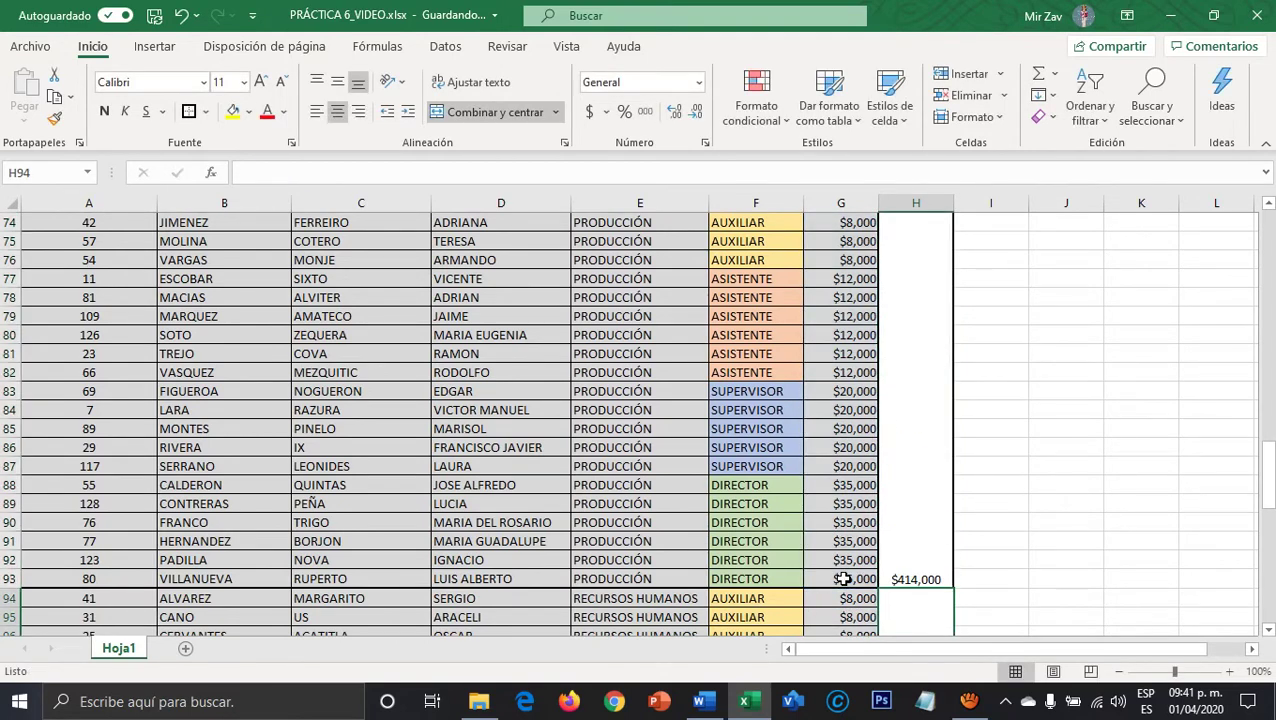
pyautogui.click(914, 541)
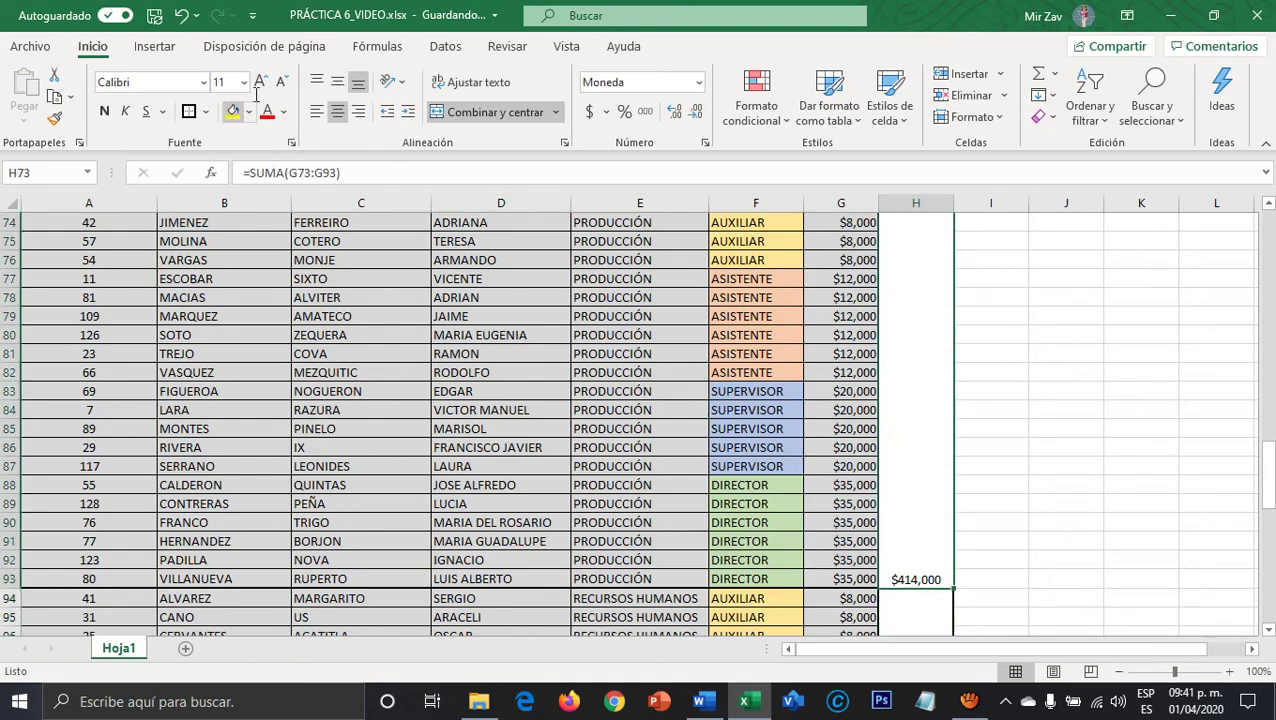
pyautogui.scroll(4, 926, 527)
# Total the RECURSOS HUMANOS payroll in merged cell H94 with =SUMA(G94:G113) and centre the result vertically.
pyautogui.scroll(-9, 926, 520)
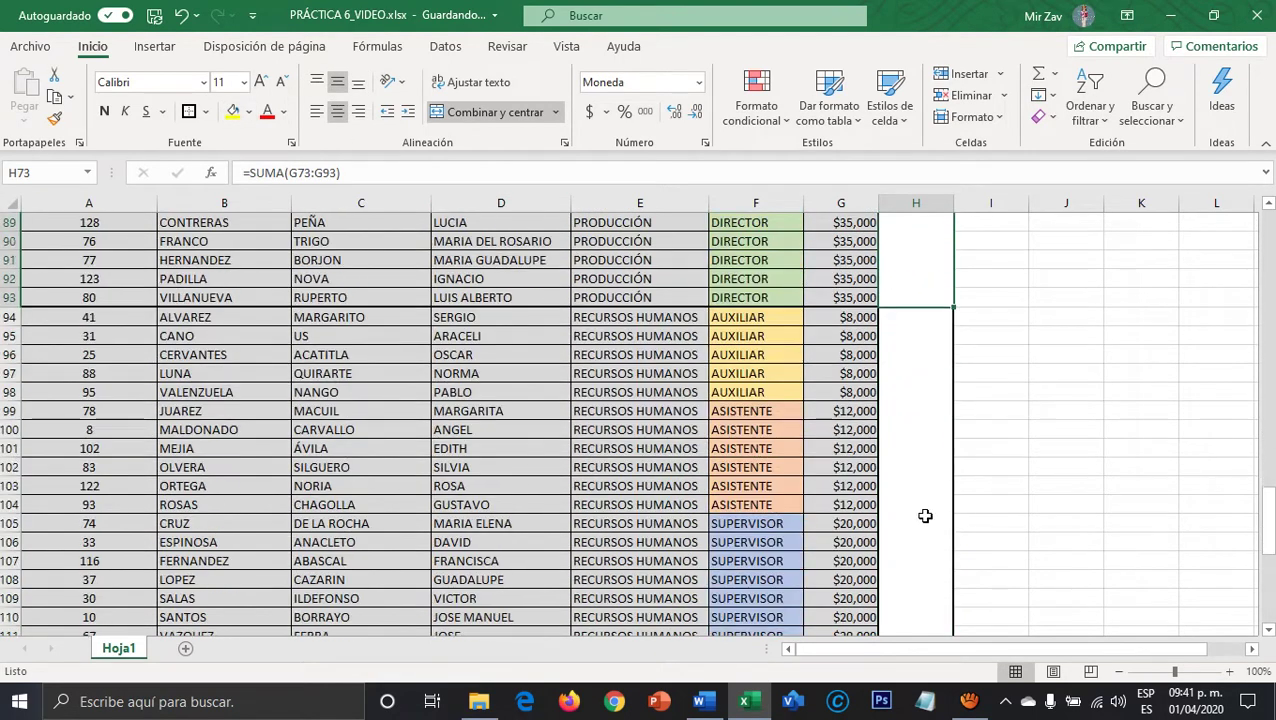
pyautogui.press('Return')
pyautogui.write('=')
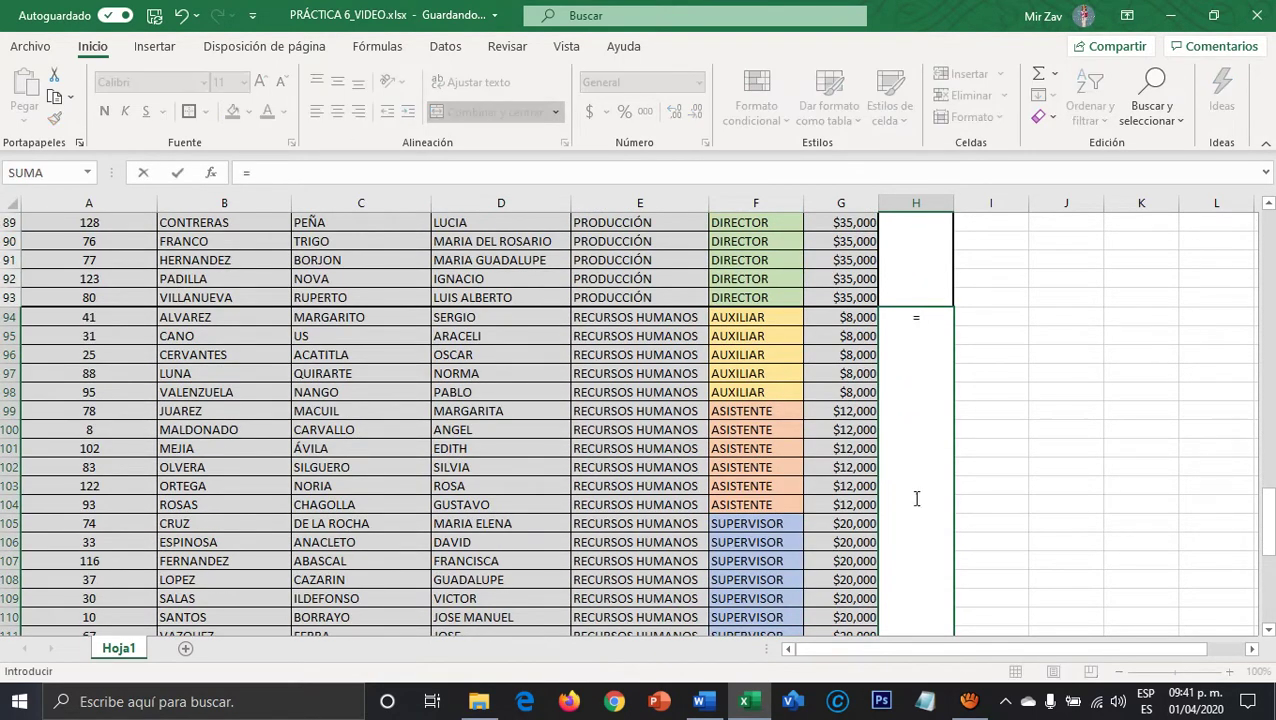
pyautogui.write('SUMA(')
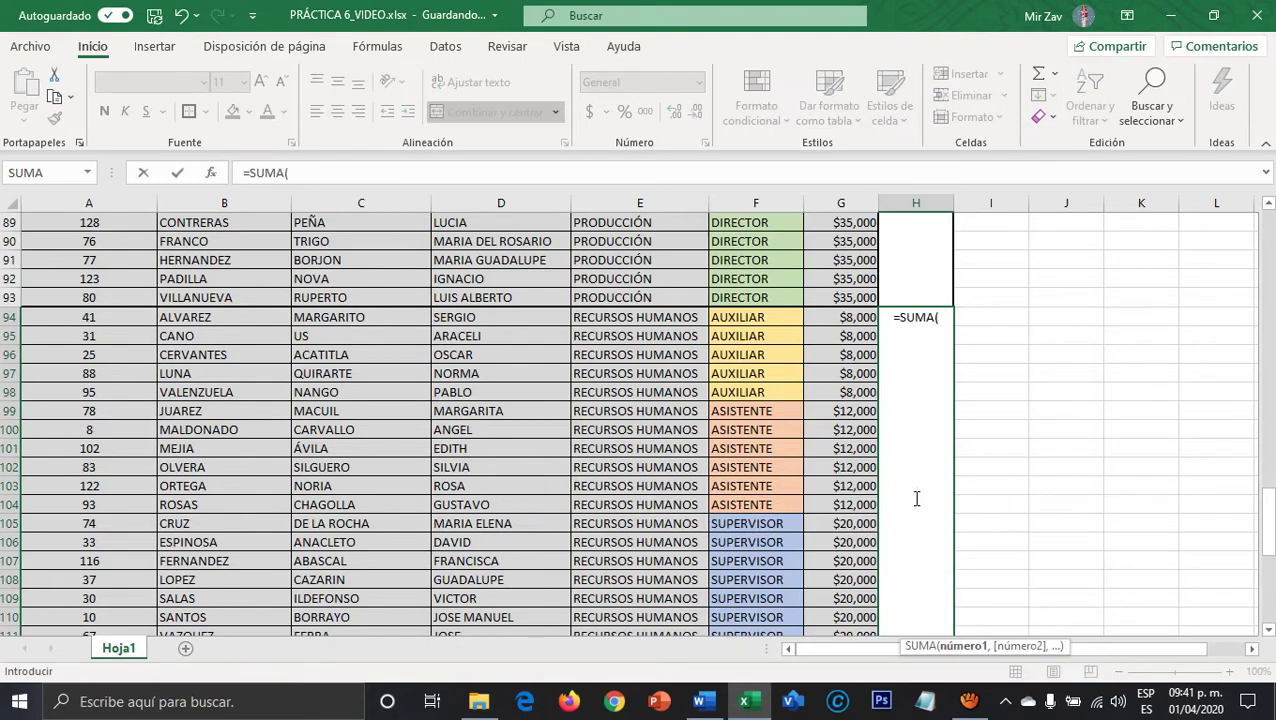
pyautogui.moveTo(847, 319); pyautogui.dragTo(826, 495)
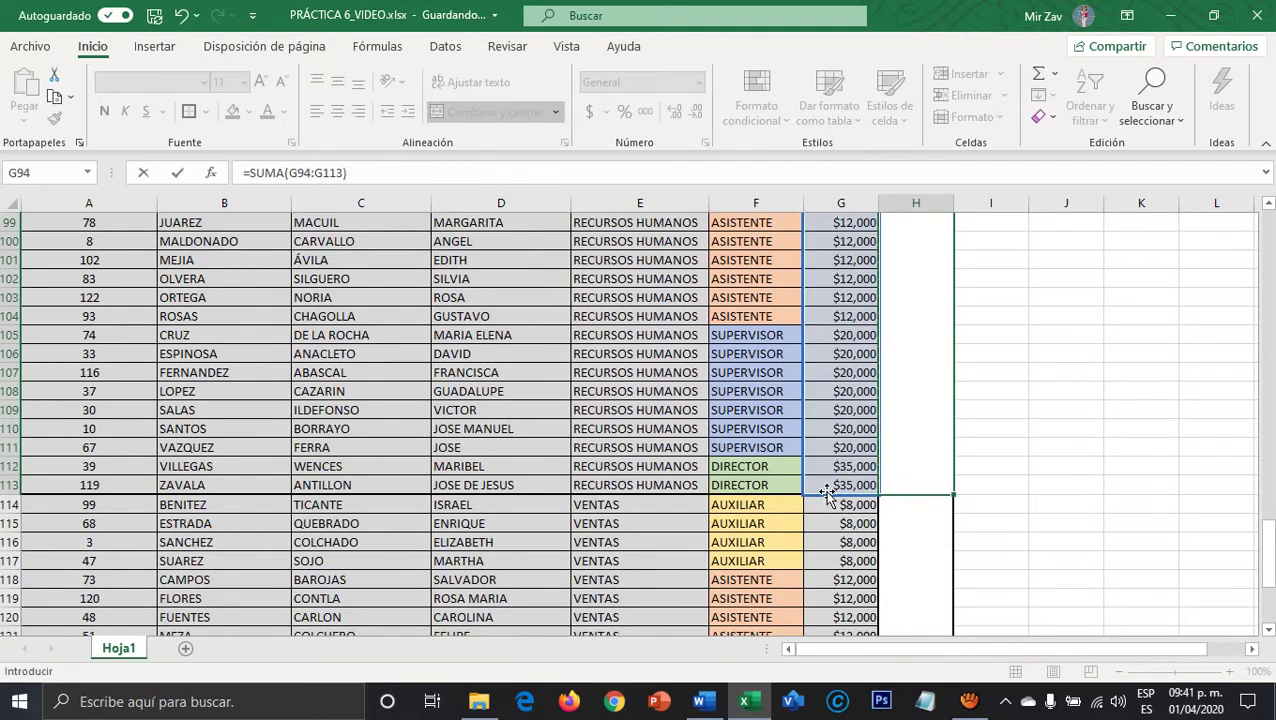
pyautogui.press('Return')
pyautogui.click(892, 454)
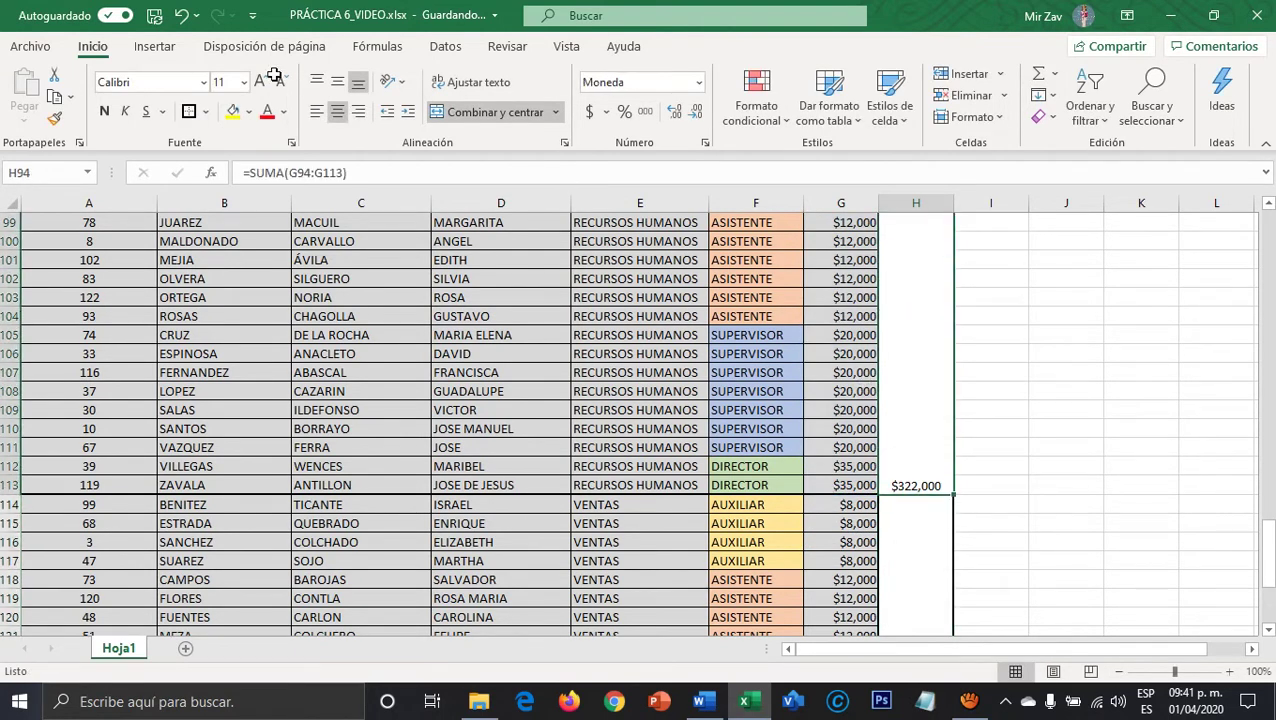
pyautogui.scroll(3, 834, 427)
# Total the VENTAS payroll in merged cell H114 with =SUMA(G114:G131) and centre the result vertically.
pyautogui.scroll(-5, 860, 450)
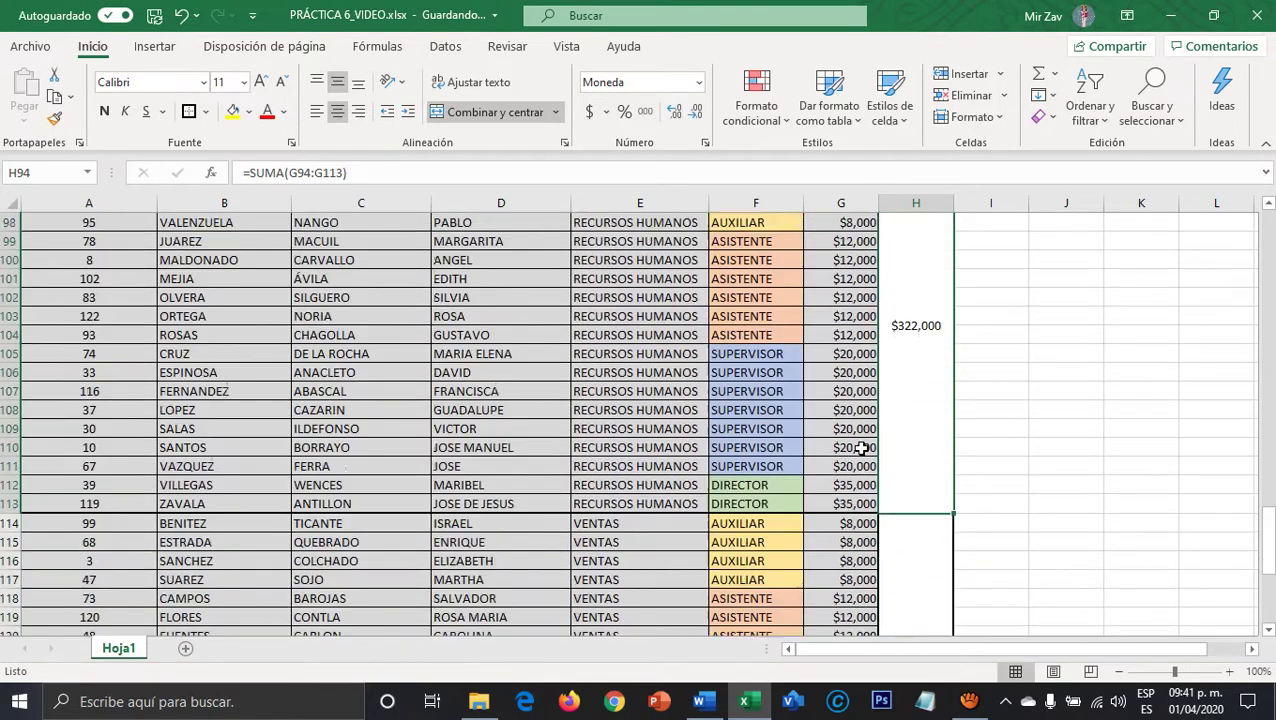
pyautogui.click(900, 490)
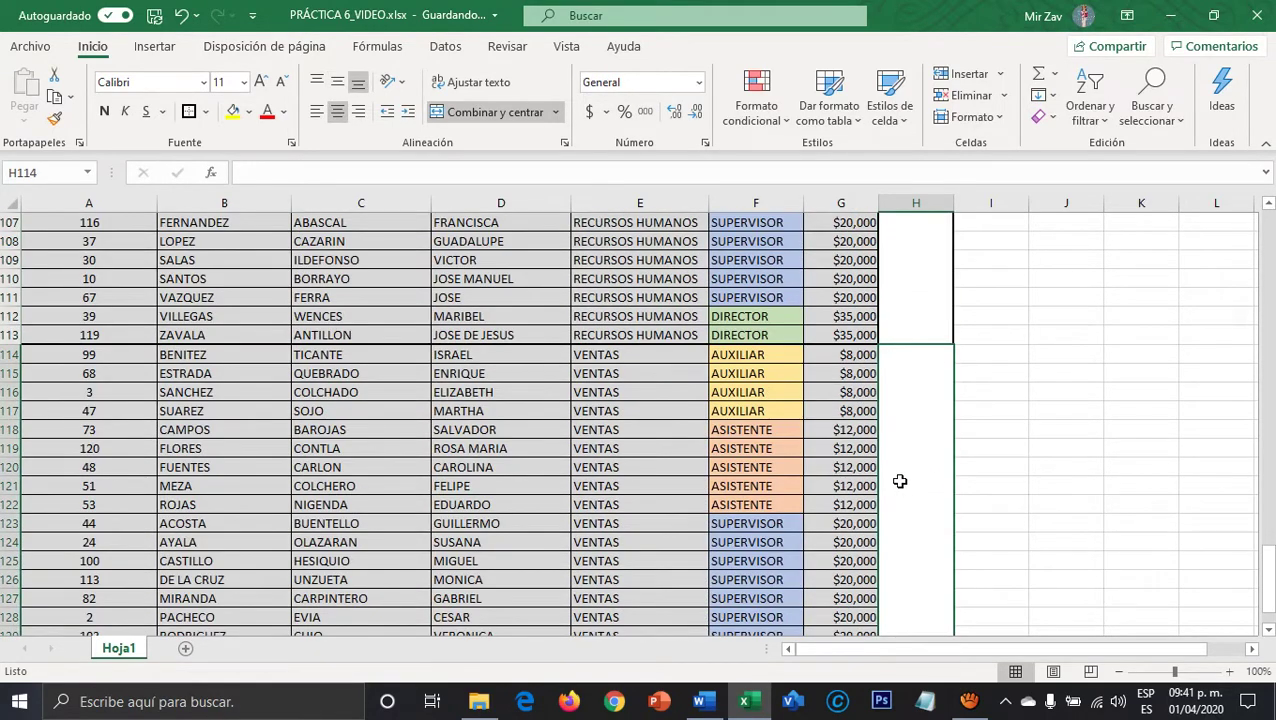
pyautogui.write('=SUMA')
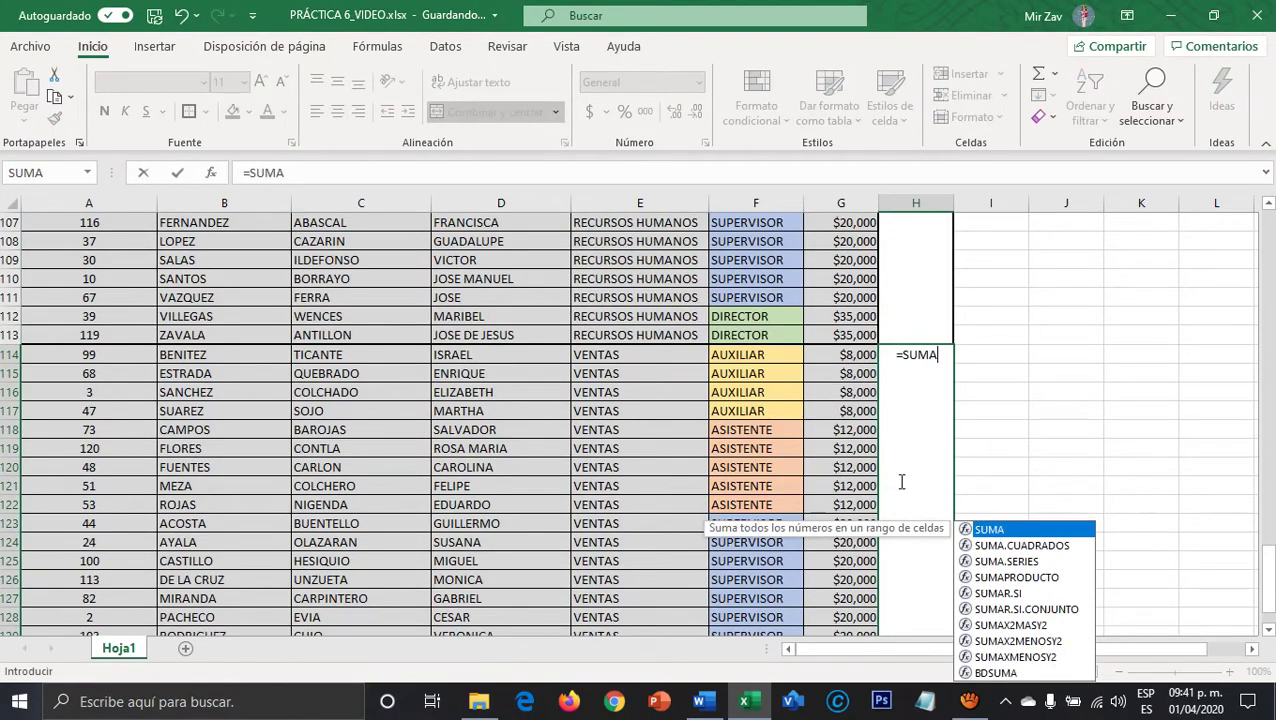
pyautogui.write('(')
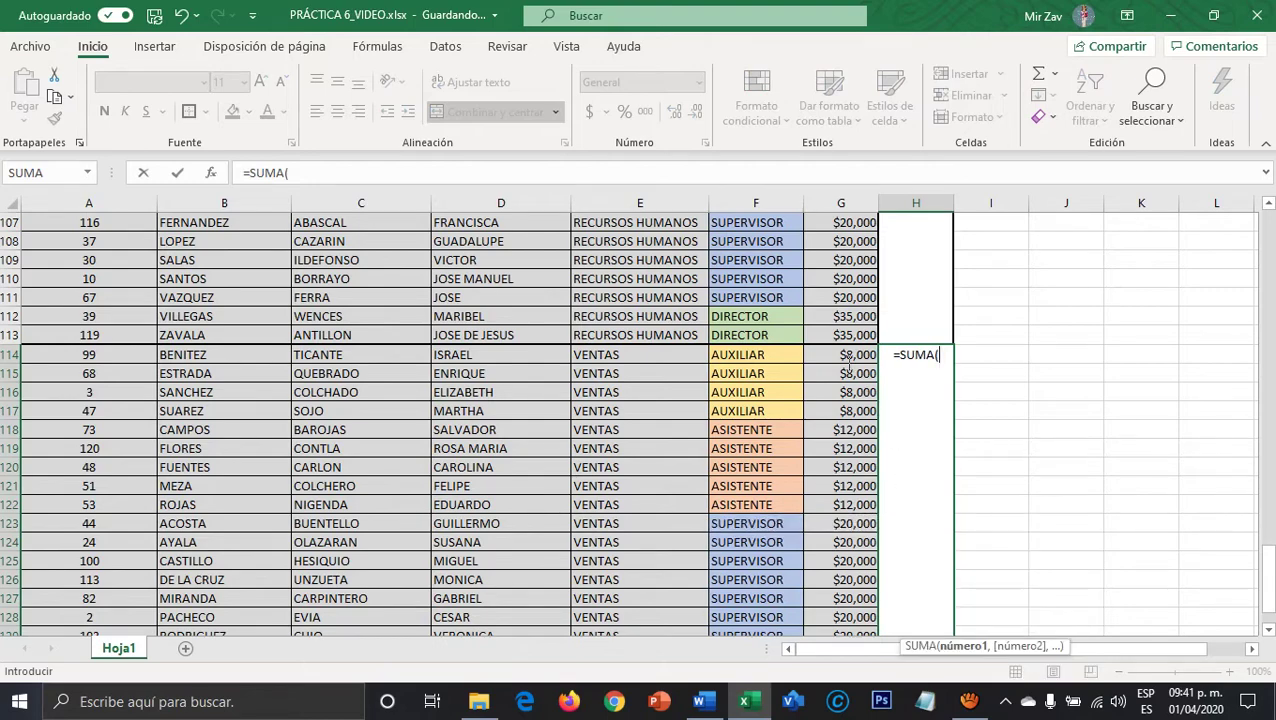
pyautogui.moveTo(850, 356); pyautogui.dragTo(858, 599)
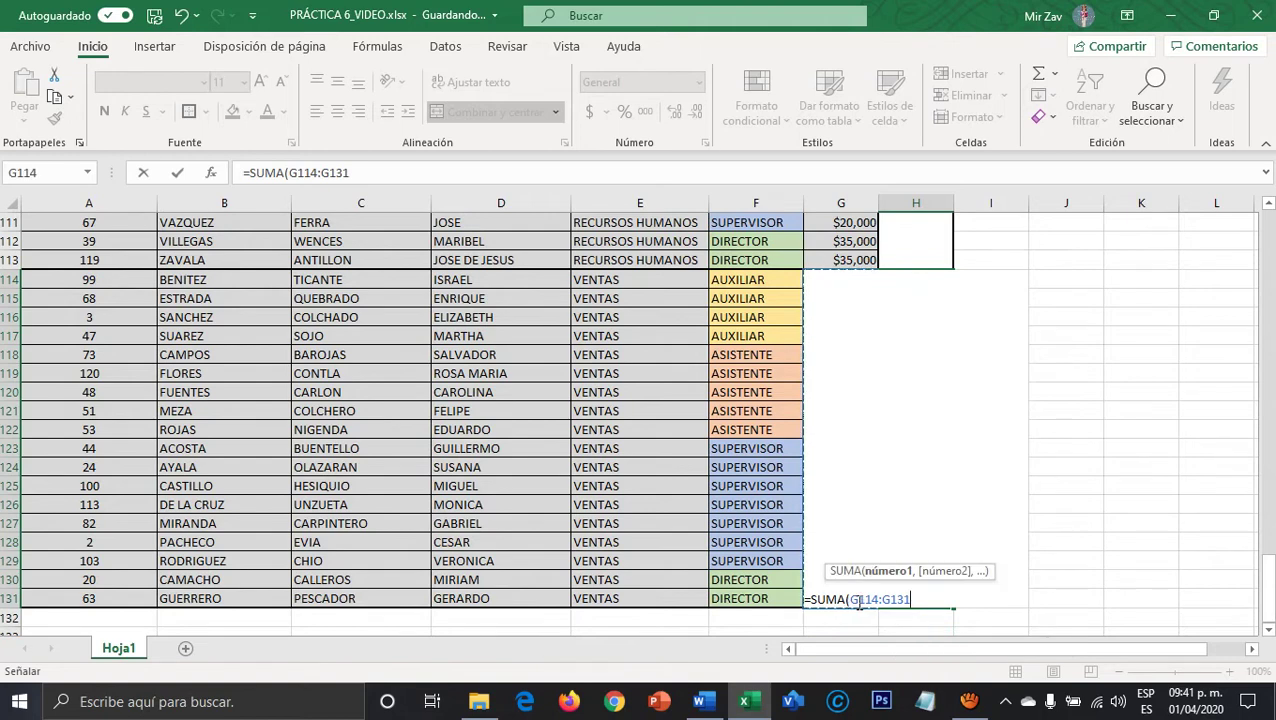
pyautogui.write(')')
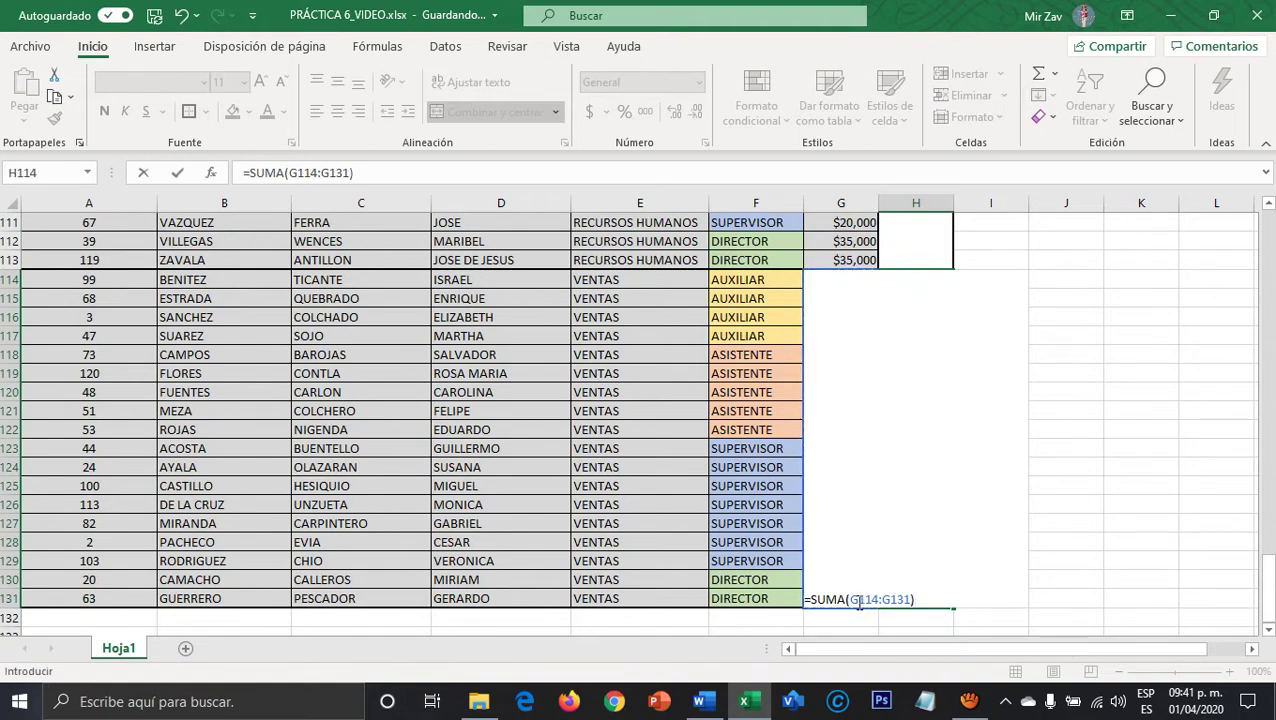
pyautogui.press('Return')
pyautogui.click(914, 561)
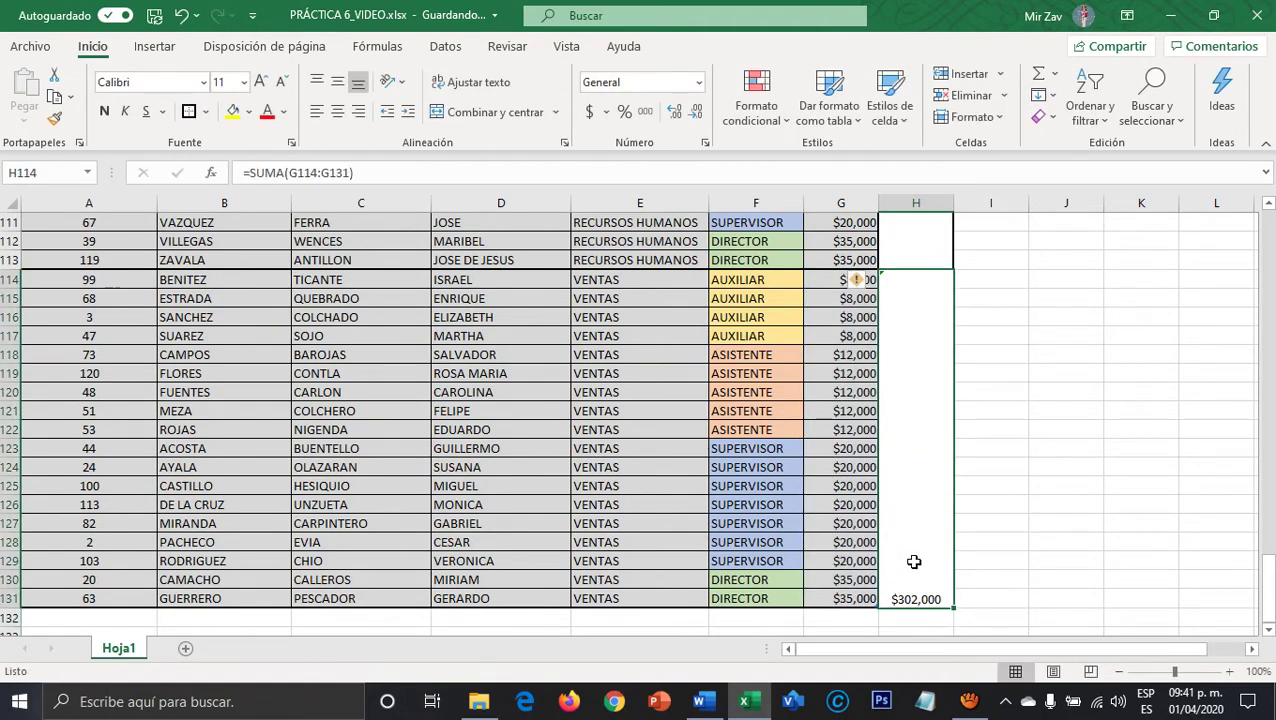
pyautogui.click(337, 82)
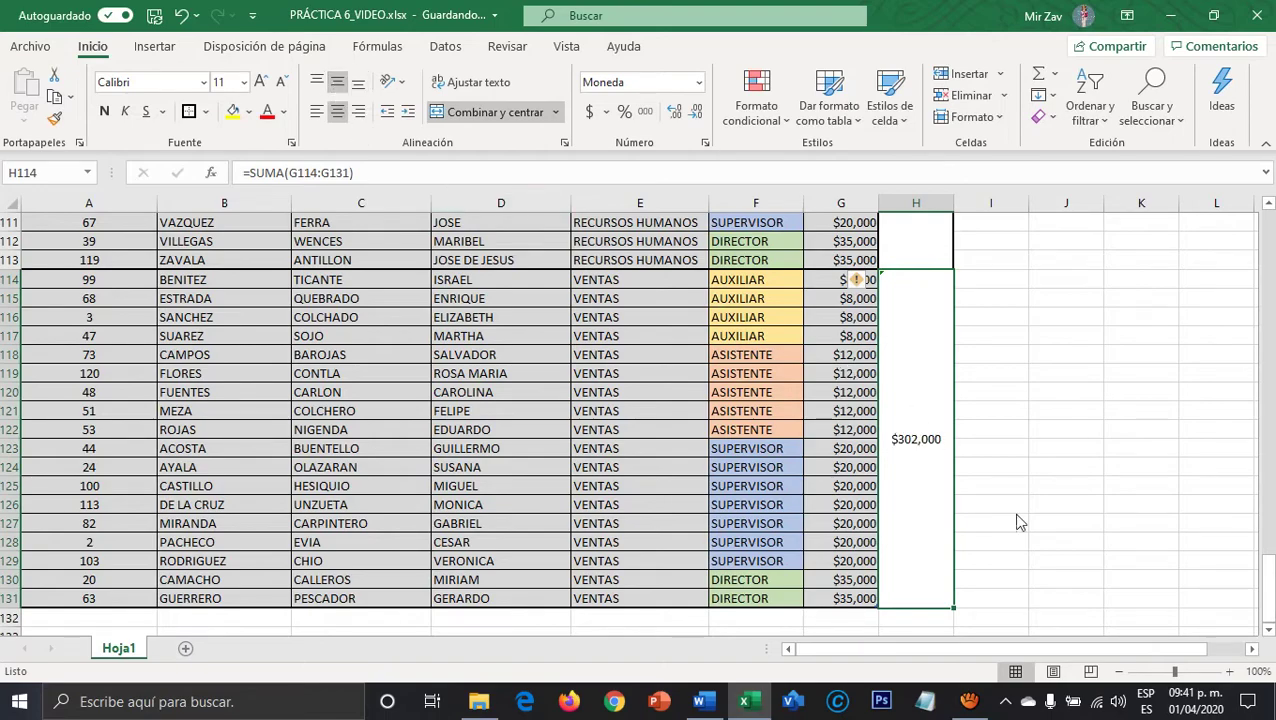
# Apply a thick outside border around the header row A1:H1, including the NÓMINA POR ÁREA heading.
pyautogui.scroll(7, 1020, 521)
pyautogui.scroll(20, 1029, 523)
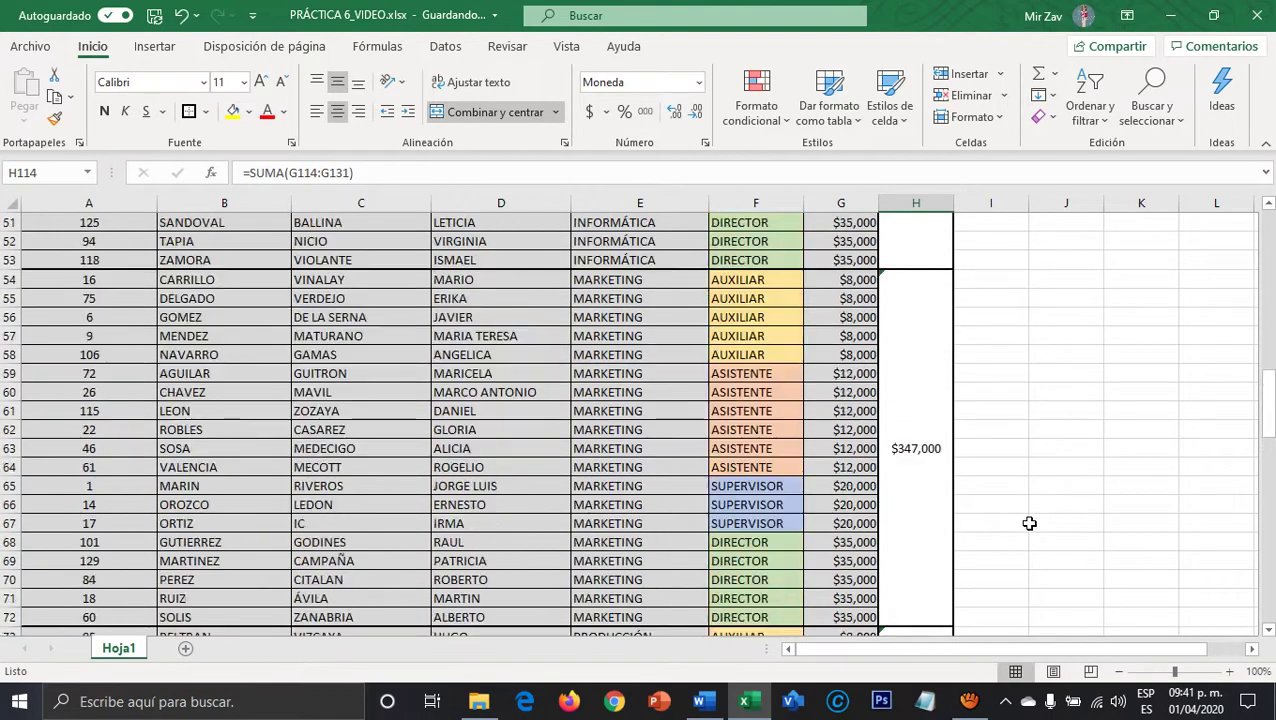
pyautogui.scroll(3, 1029, 523)
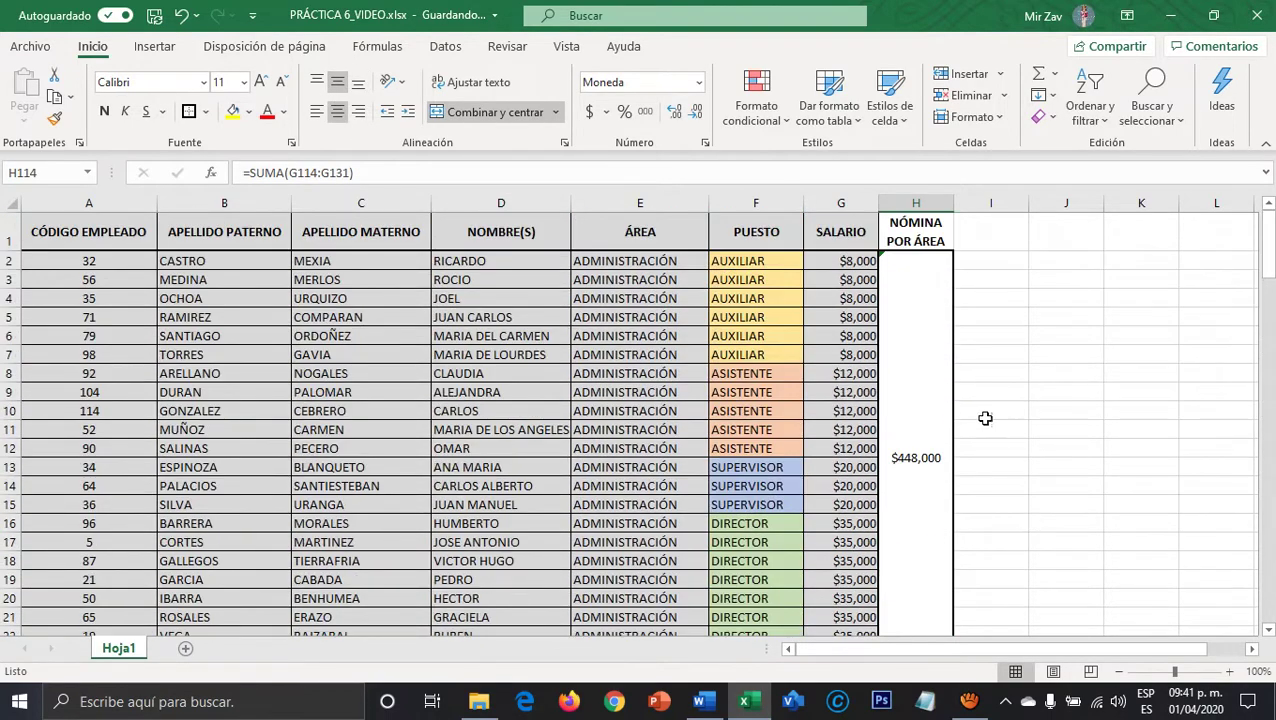
pyautogui.click(920, 241)
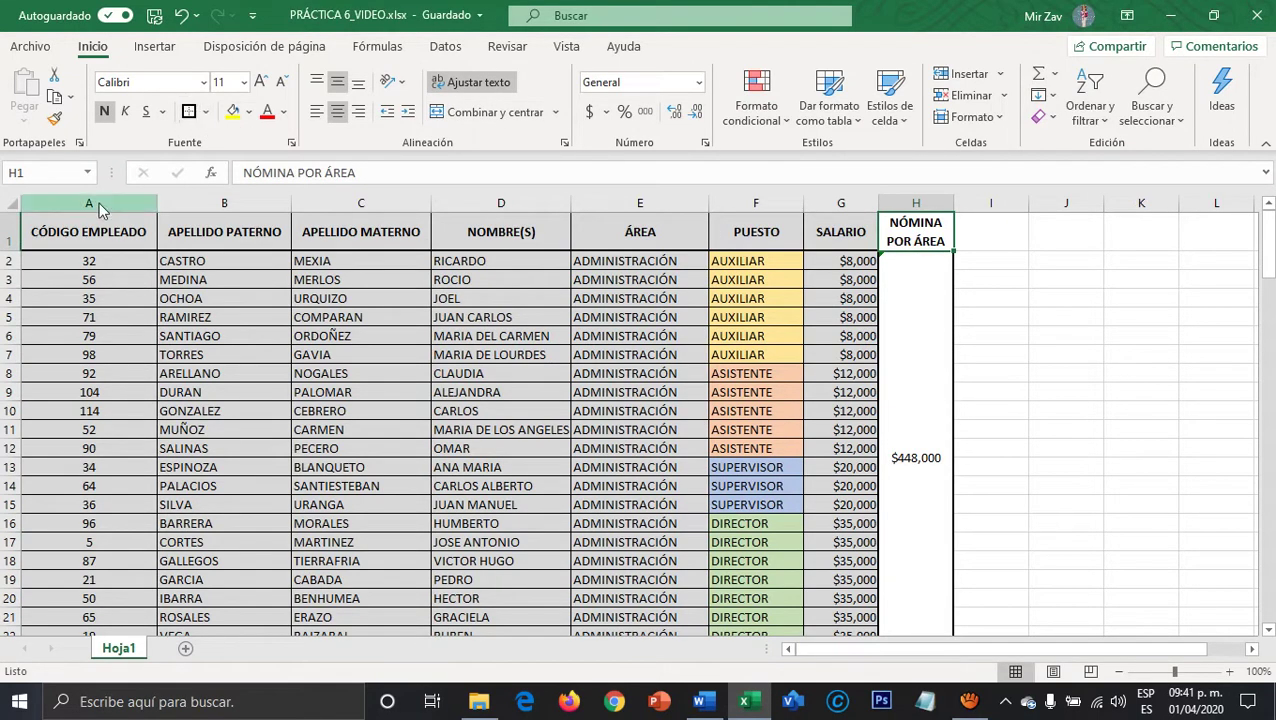
pyautogui.moveTo(85, 245); pyautogui.dragTo(931, 248)
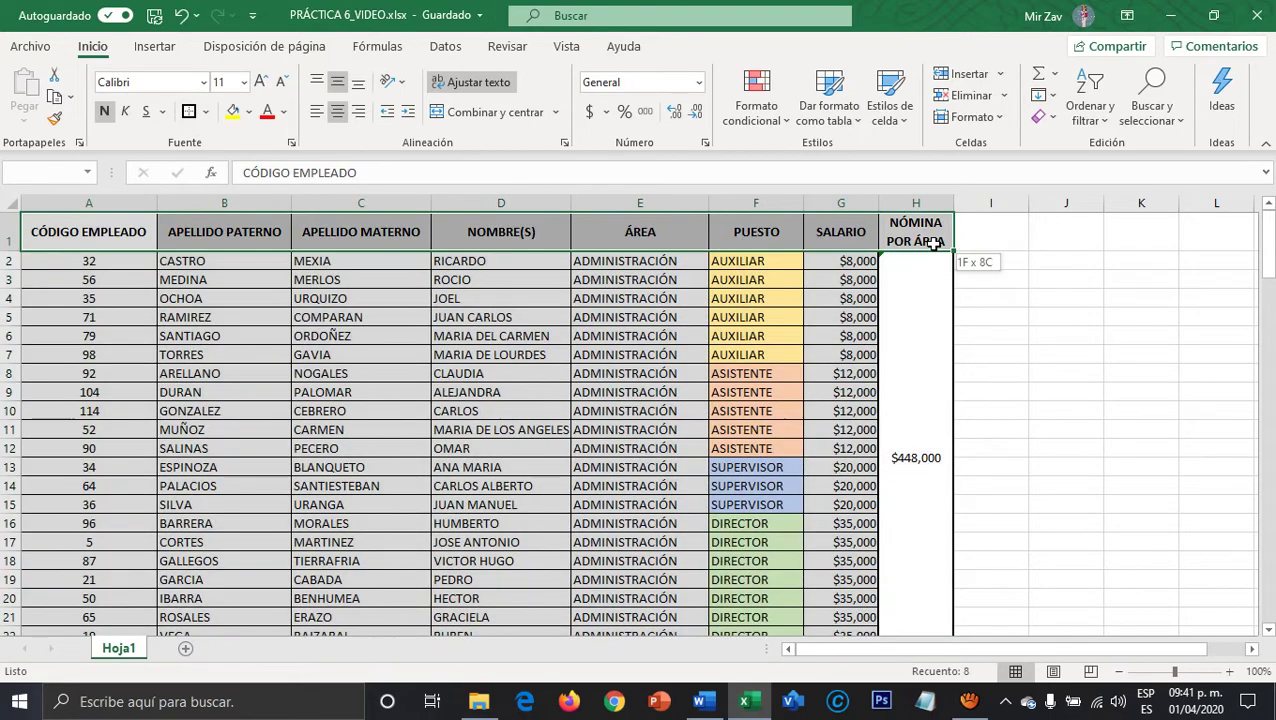
pyautogui.click(189, 111)
pyautogui.click(982, 295)
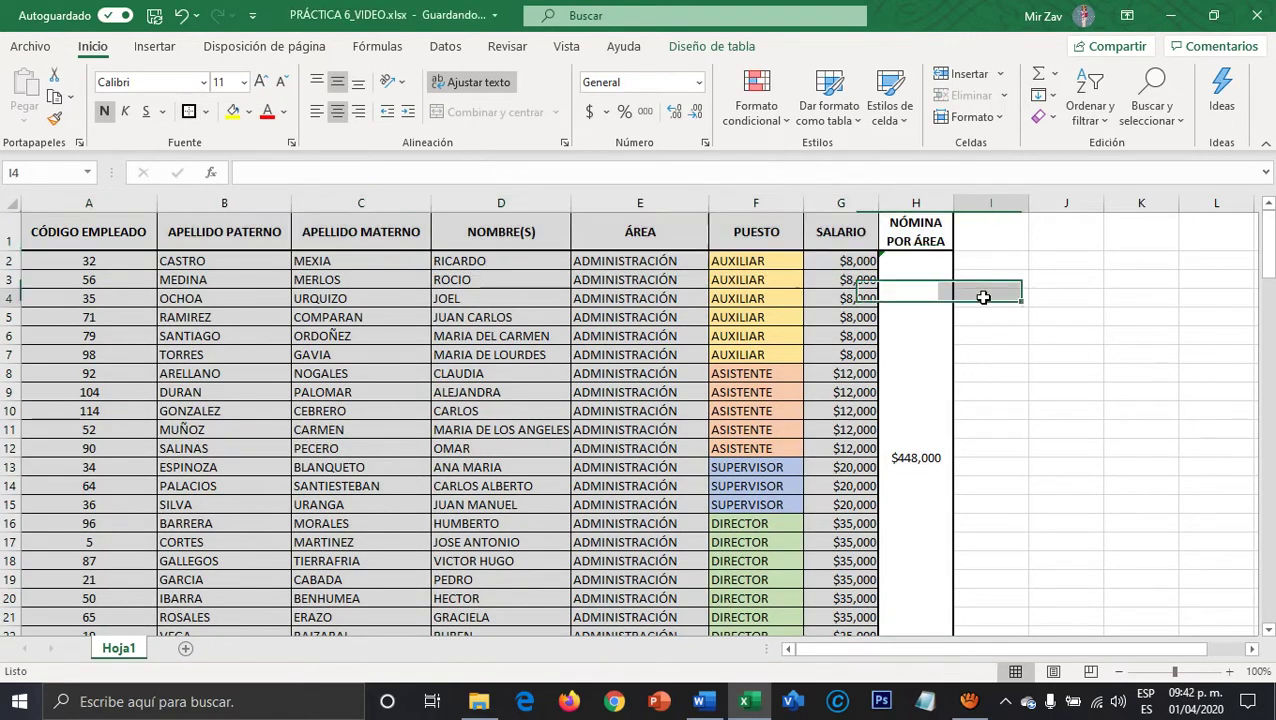
pyautogui.scroll(-2, 960, 264)
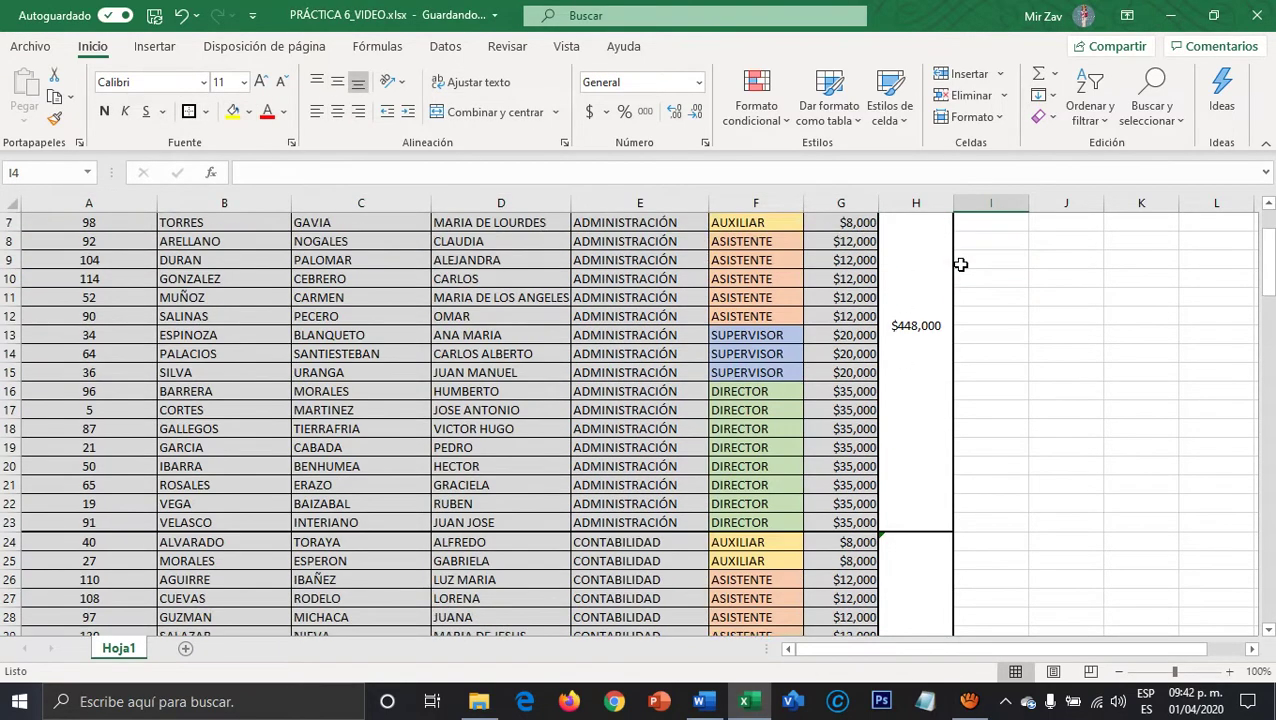
pyautogui.scroll(2, 960, 265)
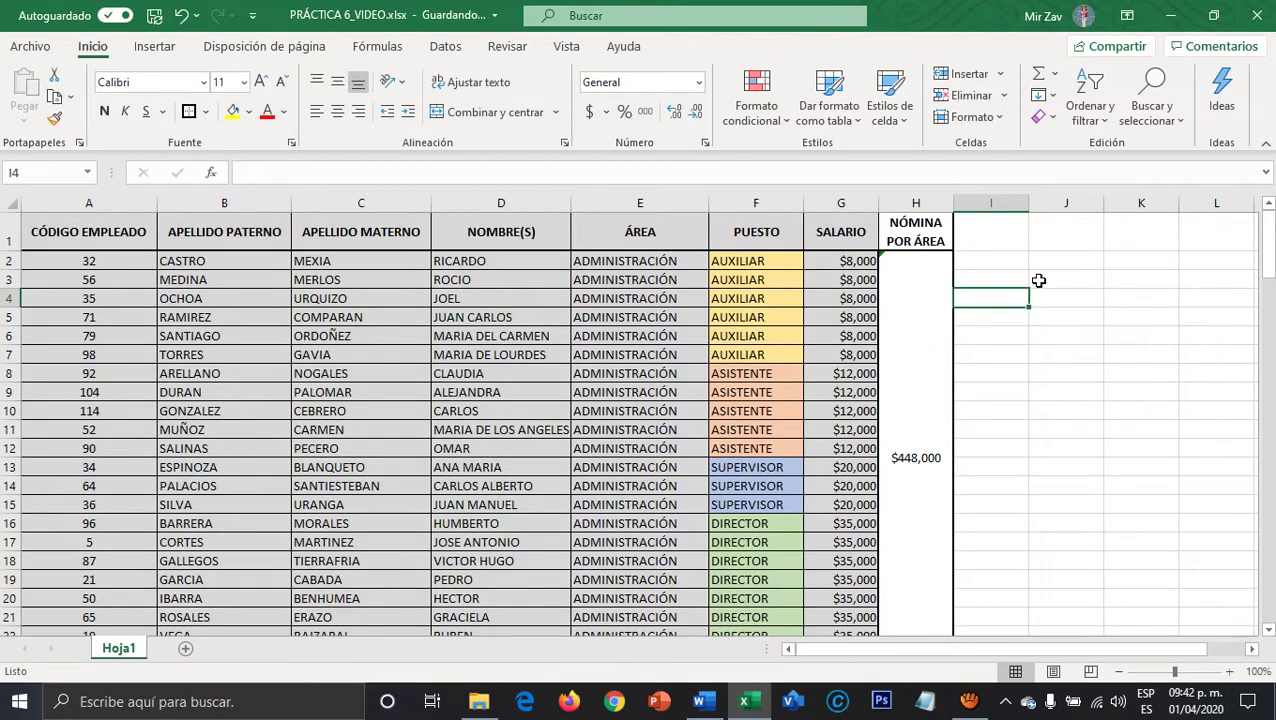
# Start a list of areas in column K with ADMINISTRACIÓN in K2 and CONTABILIDAD in K3.
pyautogui.click(1058, 287)
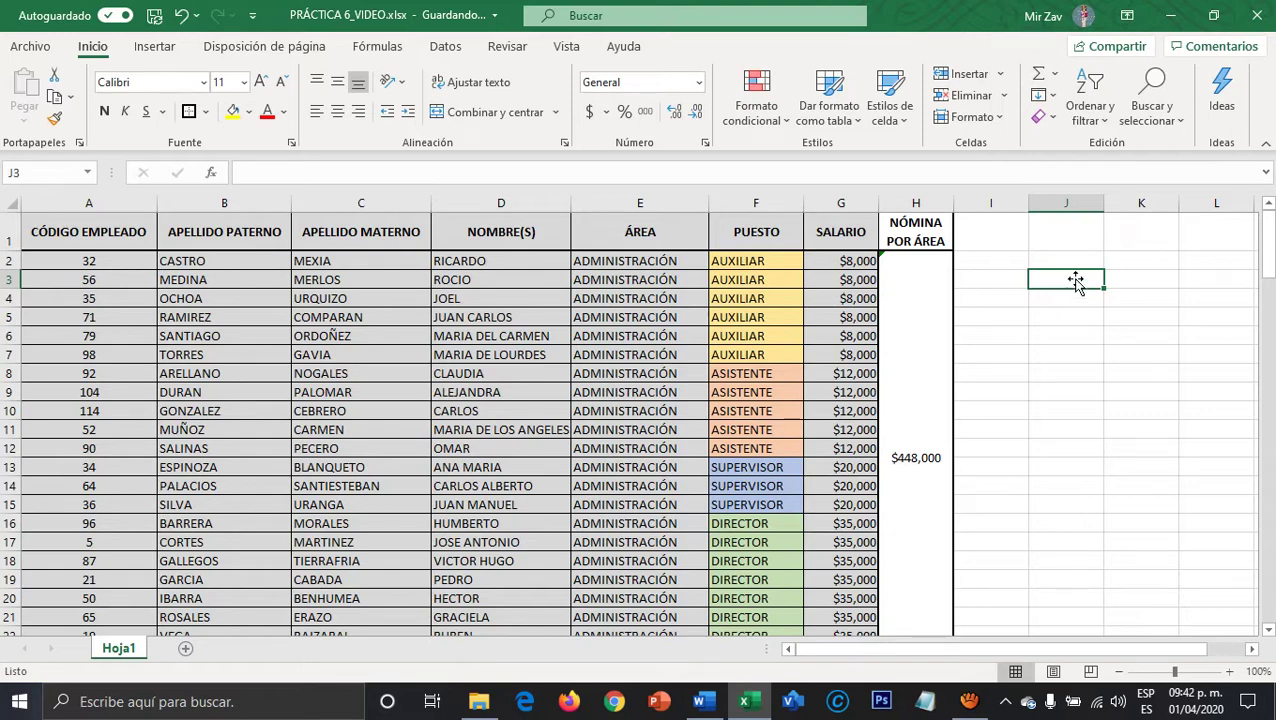
pyautogui.click(1135, 259)
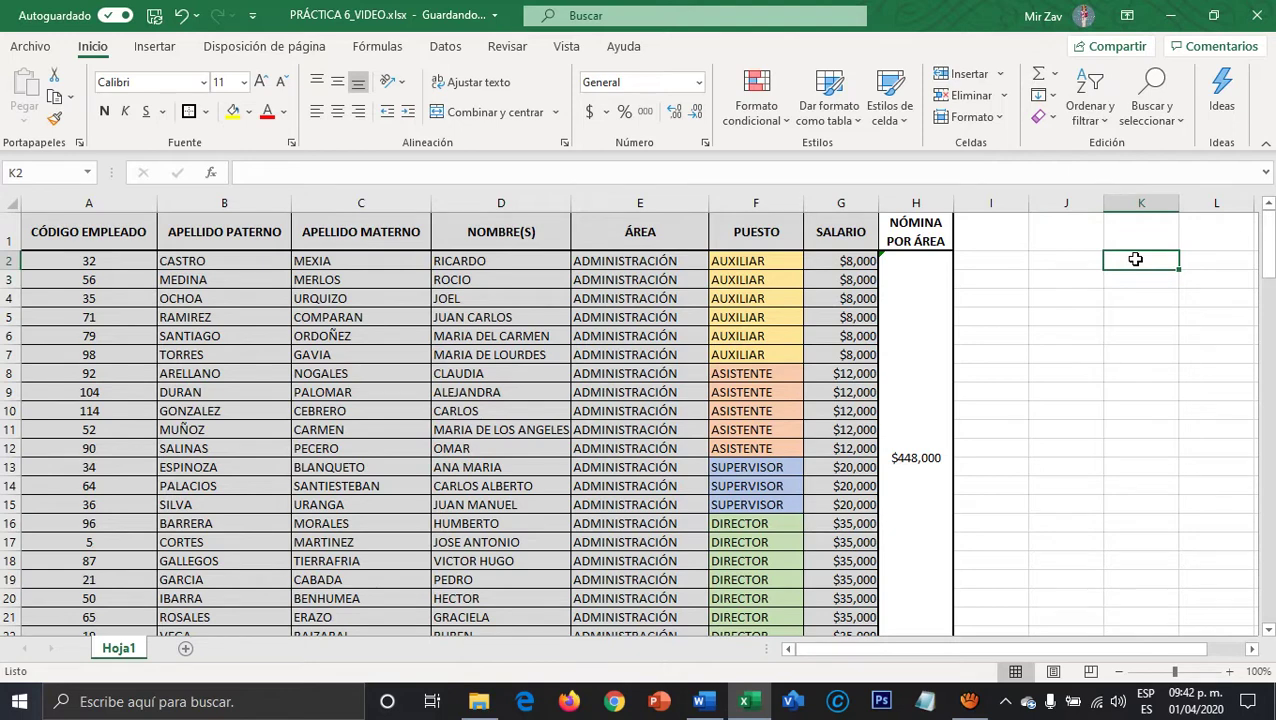
pyautogui.write('ADMINI')
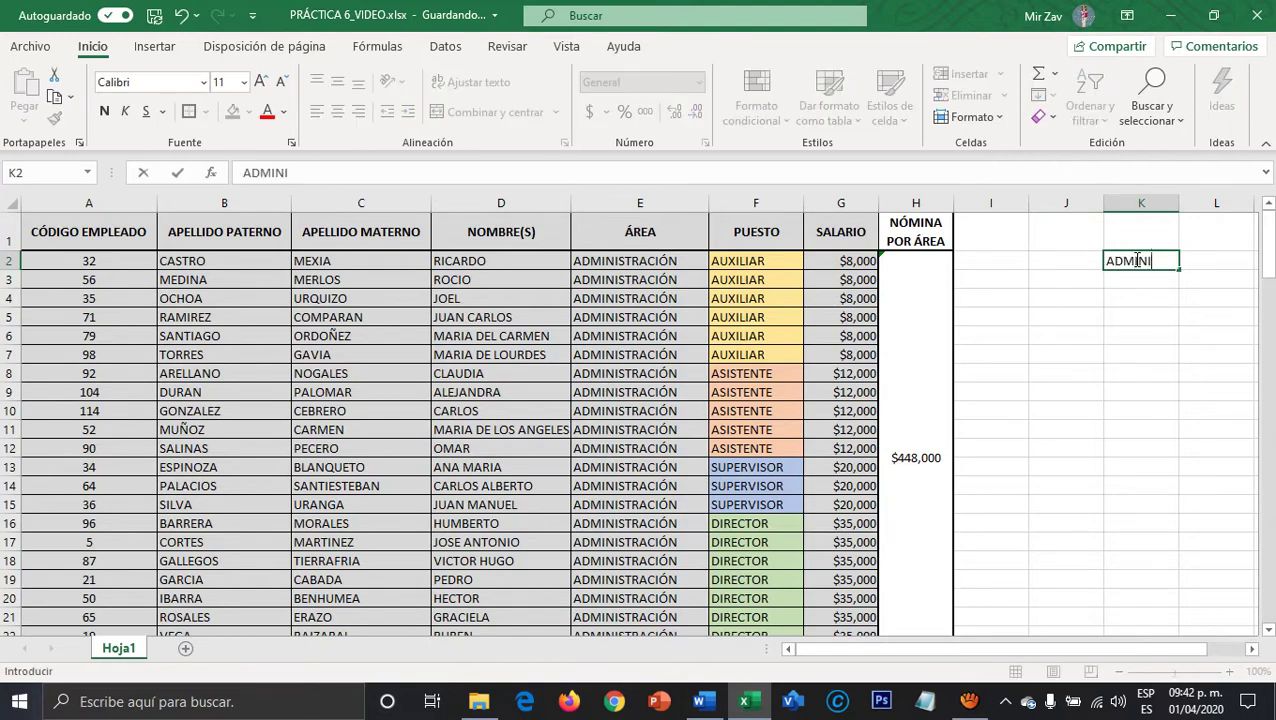
pyautogui.write('STRACIÓN')
pyautogui.press('Return')
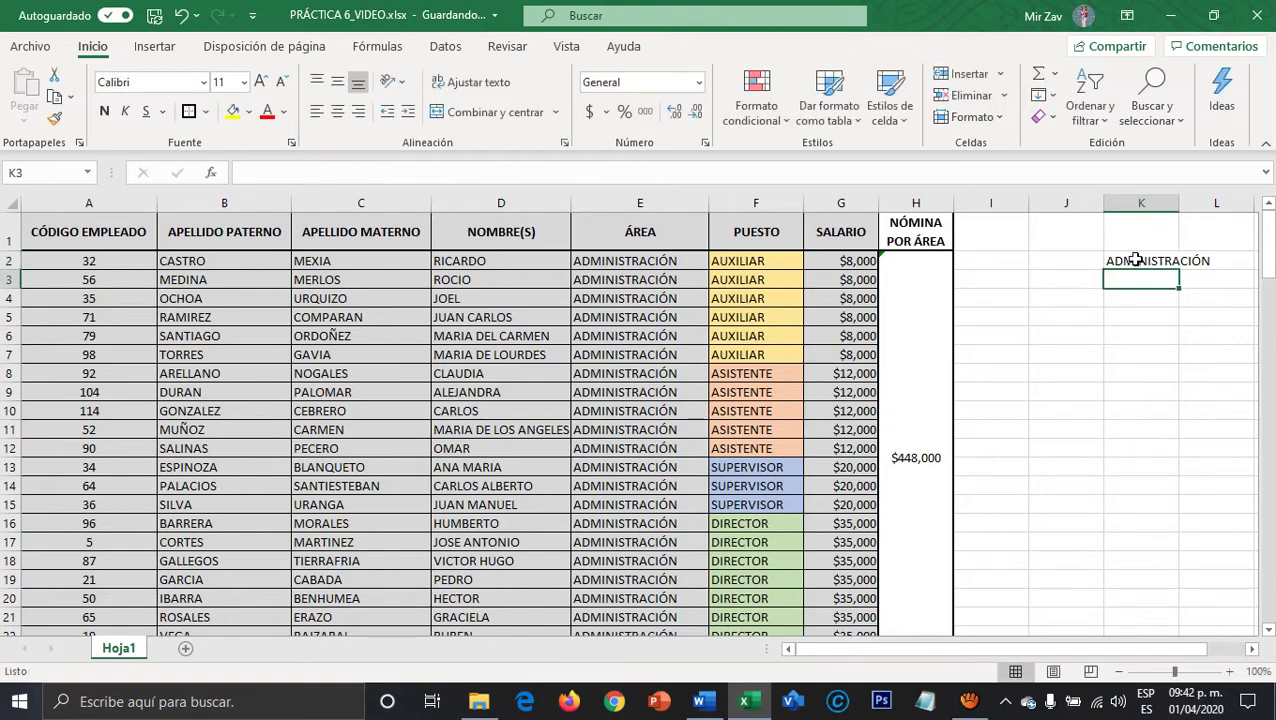
pyautogui.scroll(-5, 1136, 260)
pyautogui.scroll(5, 1136, 260)
pyautogui.write('CONTABI')
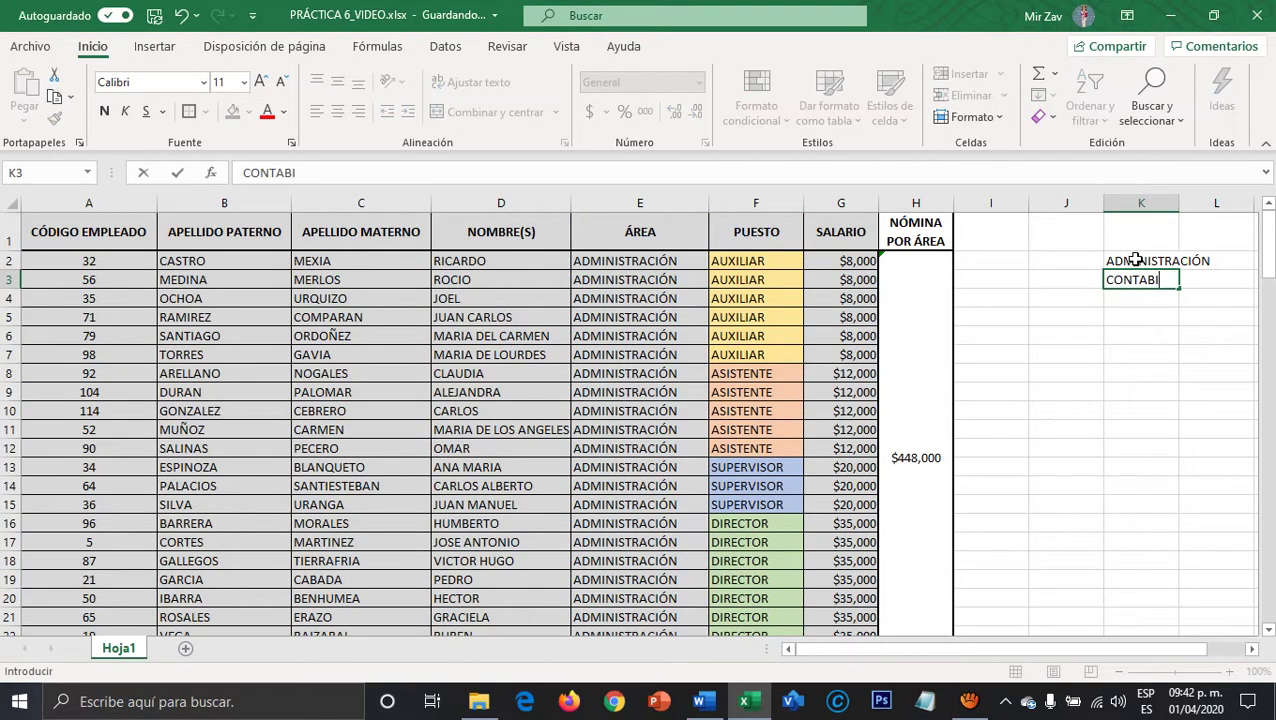
pyautogui.write('LIDAD')
pyautogui.press('Return')
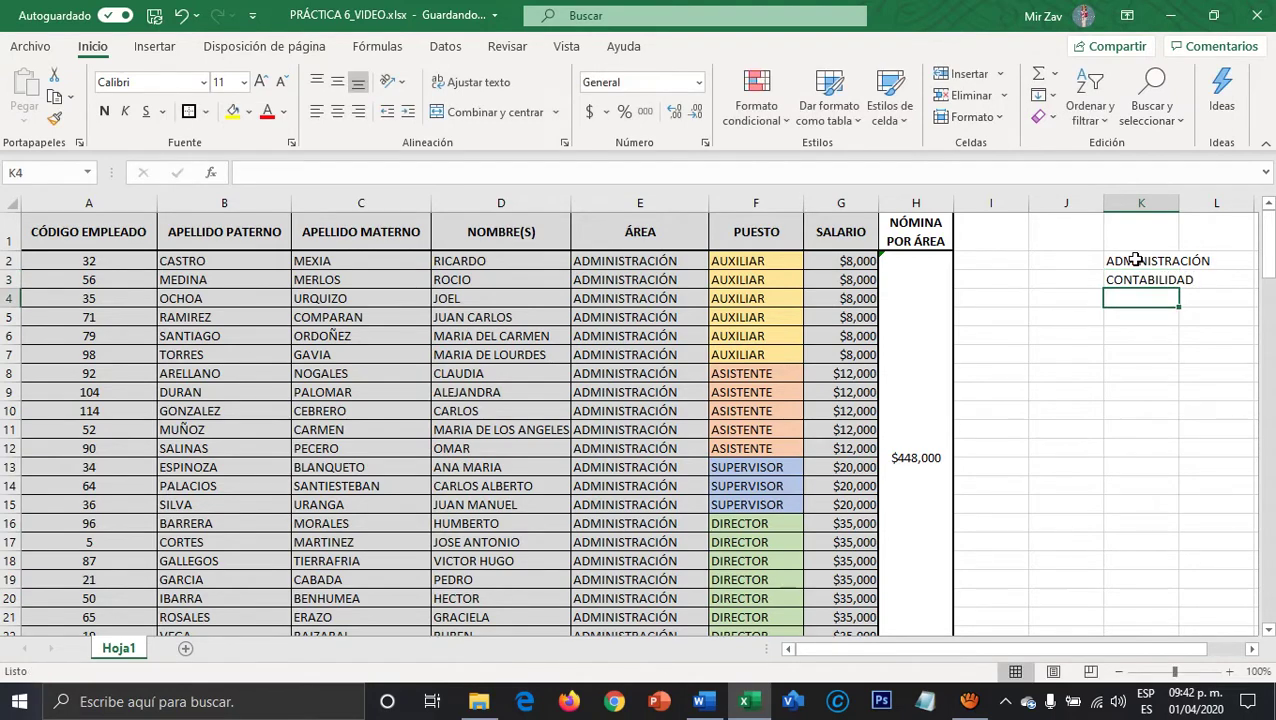
# Add INFORMÁTICA in K4 and MARKETING in K5 to the list of areas.
pyautogui.scroll(-9, 1136, 259)
pyautogui.scroll(9, 1136, 259)
pyautogui.write('INFORMÁTICA')
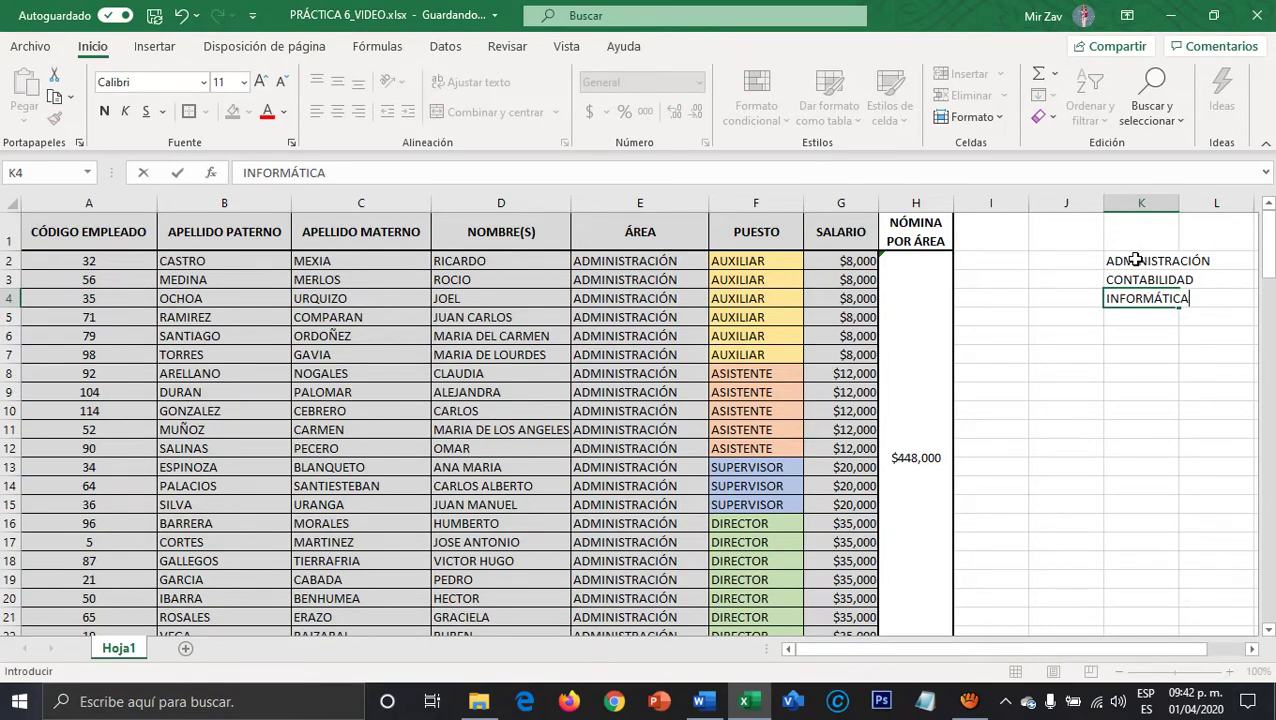
pyautogui.press('Return')
pyautogui.scroll(-14, 1136, 259)
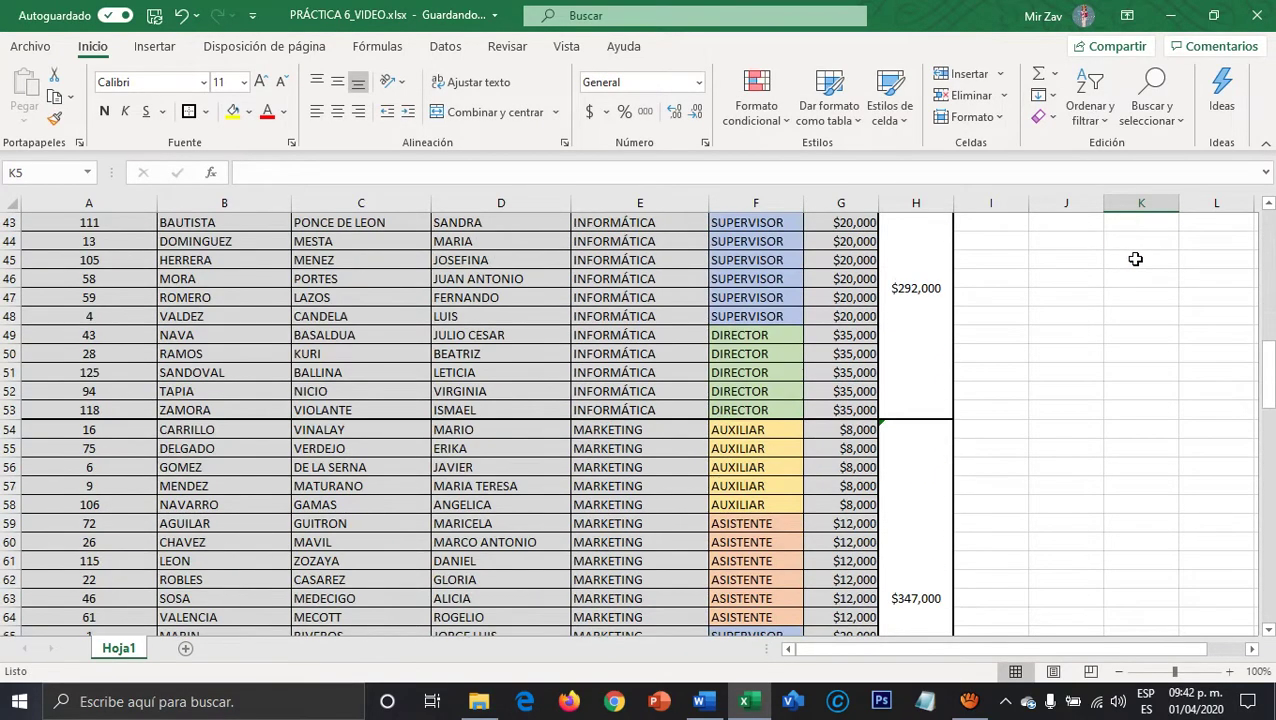
pyautogui.scroll(14, 1136, 259)
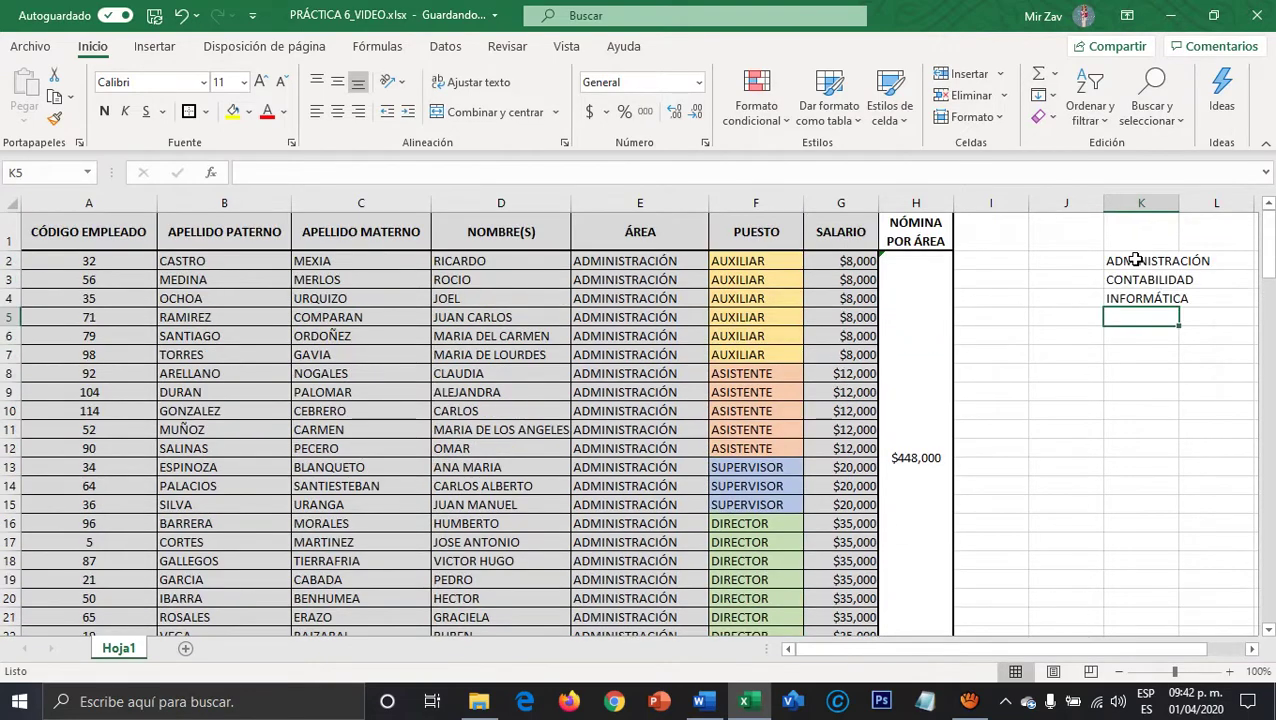
pyautogui.write('MARKETING')
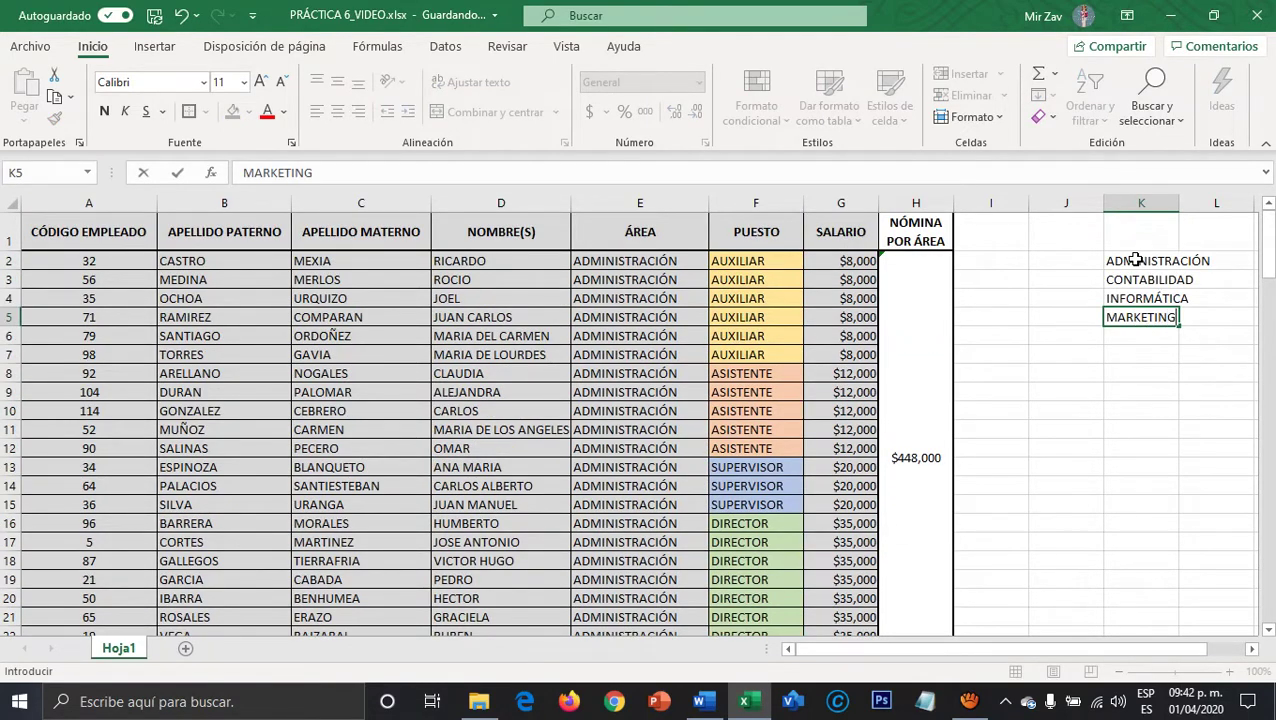
pyautogui.press('Return')
# Complete the list of areas with PRODUCCIÓN in K6, RECURSOS HUMANOS in K7 and VENTAS in K8.
pyautogui.scroll(-5, 1136, 260)
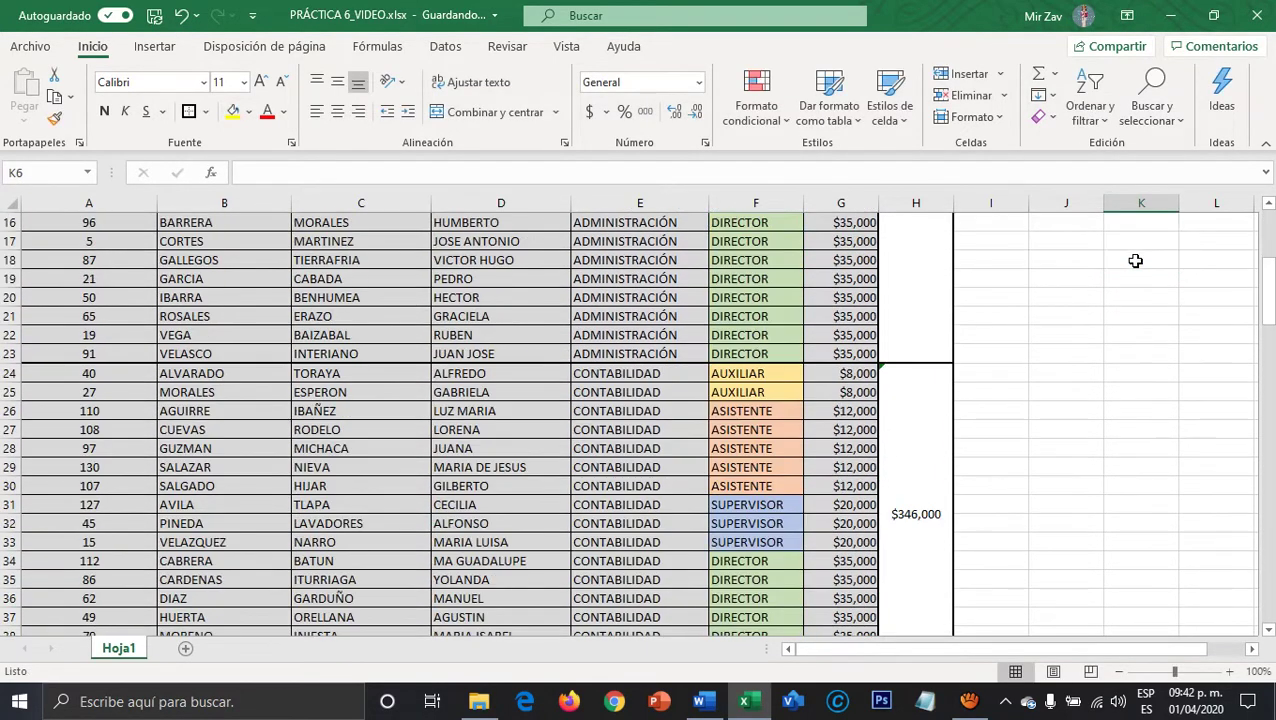
pyautogui.scroll(-3, 1136, 260)
pyautogui.moveTo(1267, 300); pyautogui.dragTo(1267, 243)
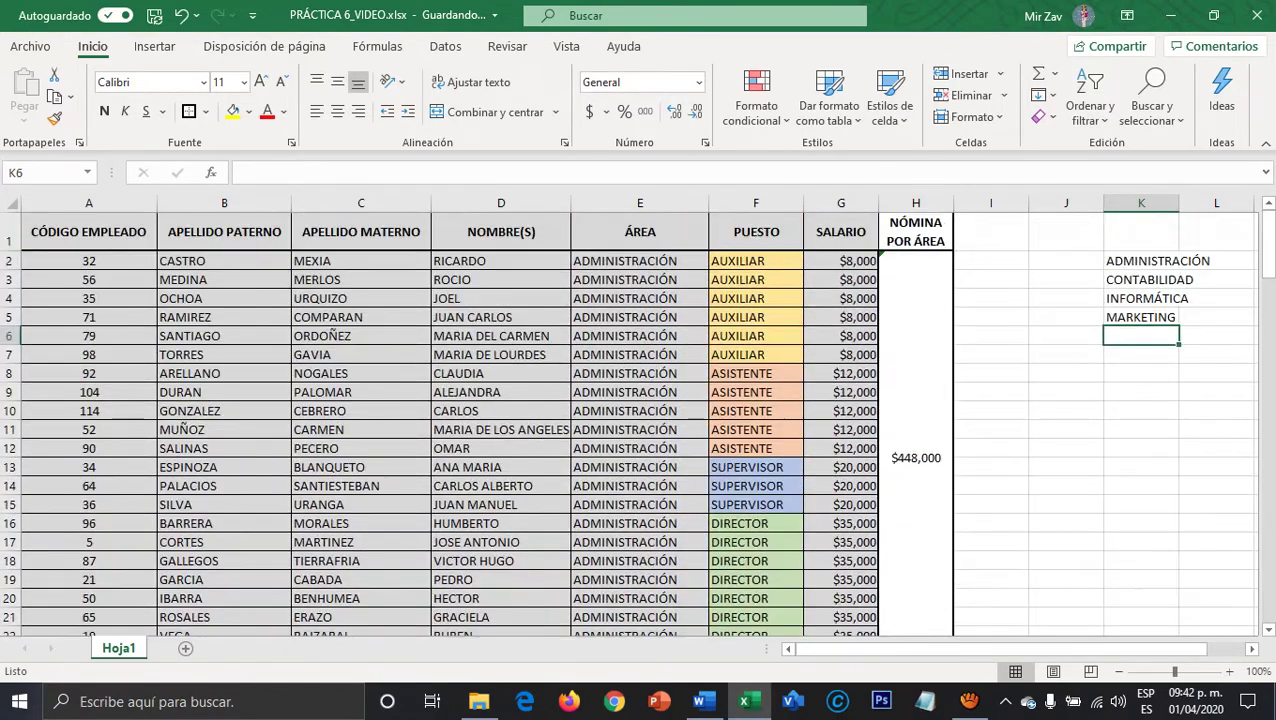
pyautogui.write('PRODUC')
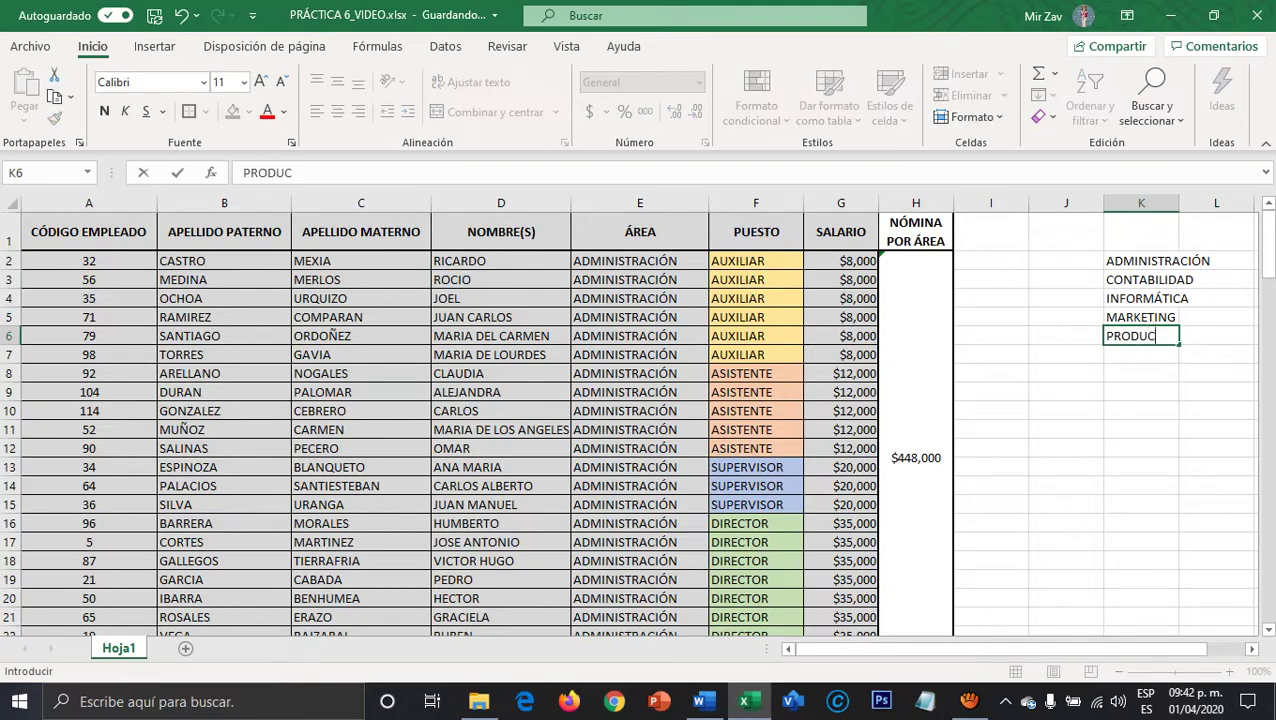
pyautogui.write('CIÓN')
pyautogui.press('Return')
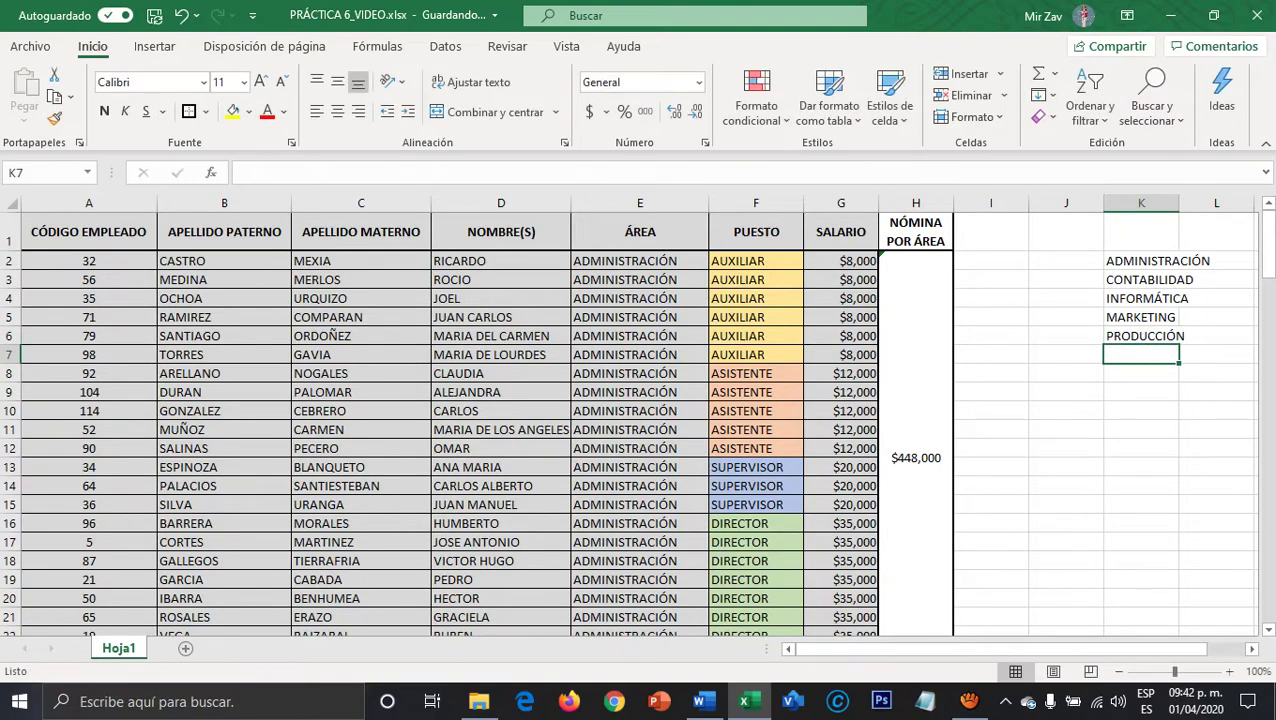
pyautogui.moveTo(1270, 232)
pyautogui.mouseDown()
pyautogui.moveTo(1268, 544)
pyautogui.moveTo(1268, 252)
pyautogui.mouseUp()
pyautogui.write('RECURSOS')
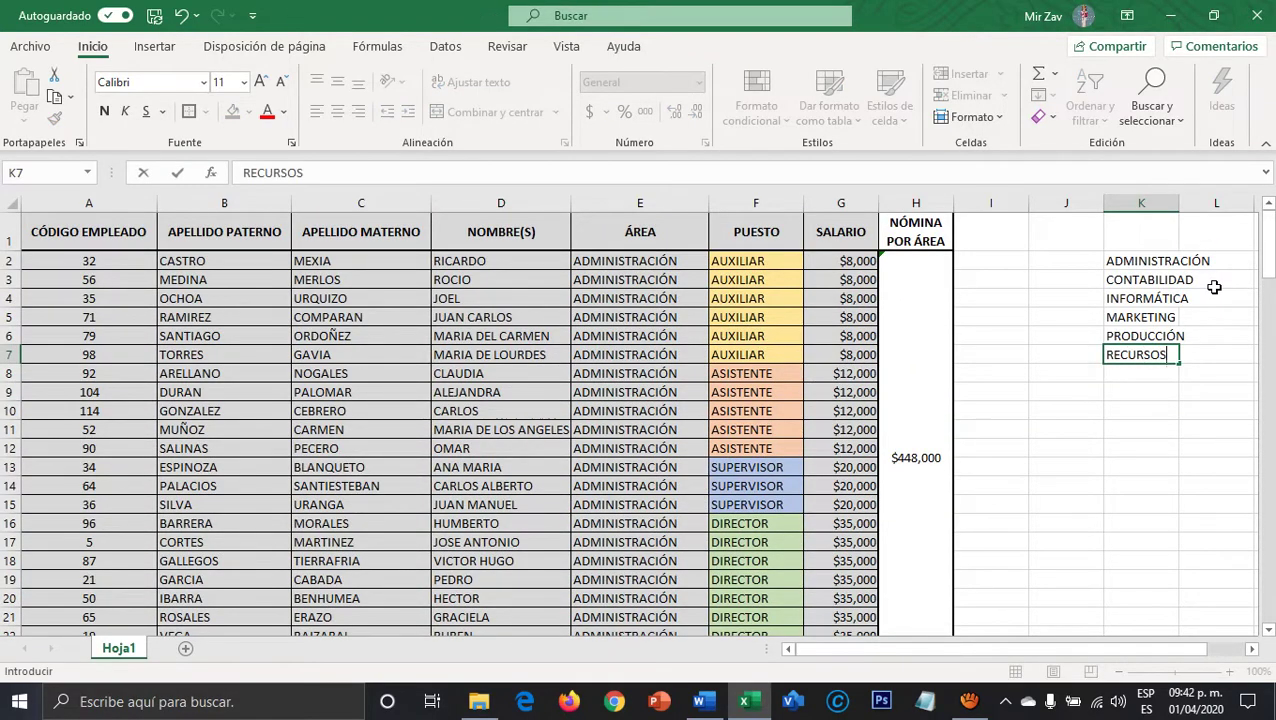
pyautogui.write(' HUMANOS')
pyautogui.press('Return')
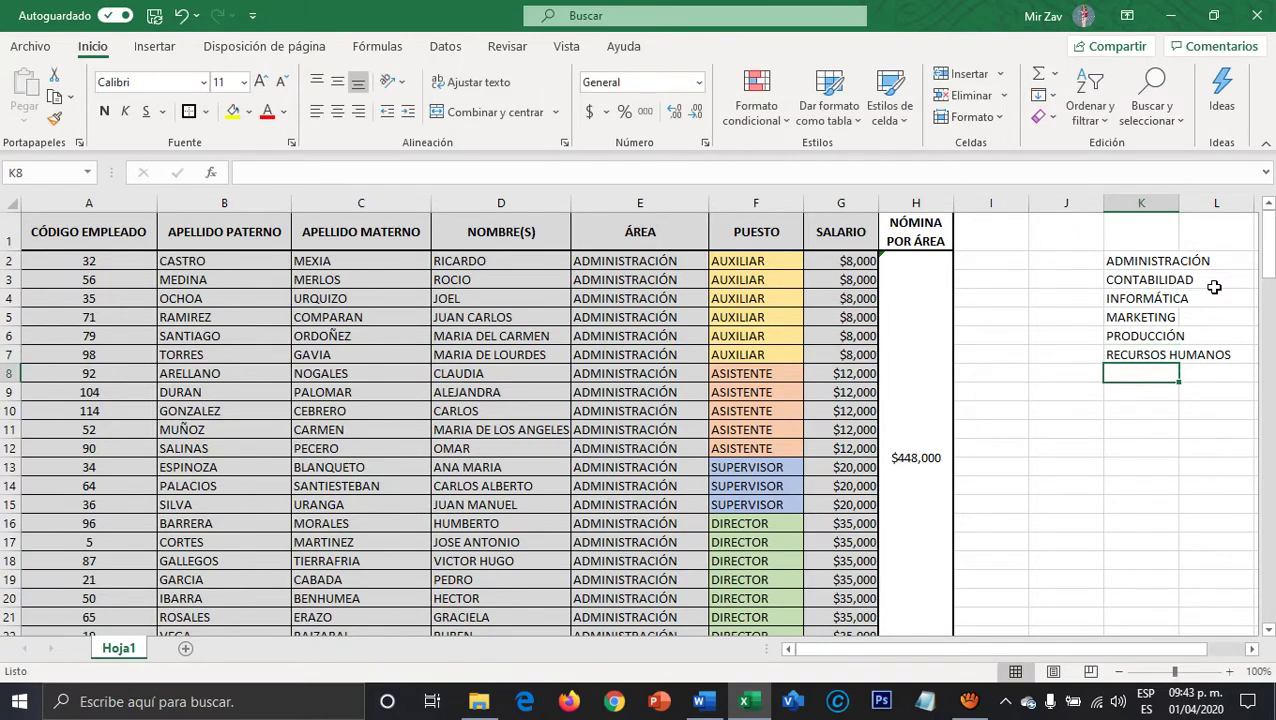
pyautogui.write('VENTAS')
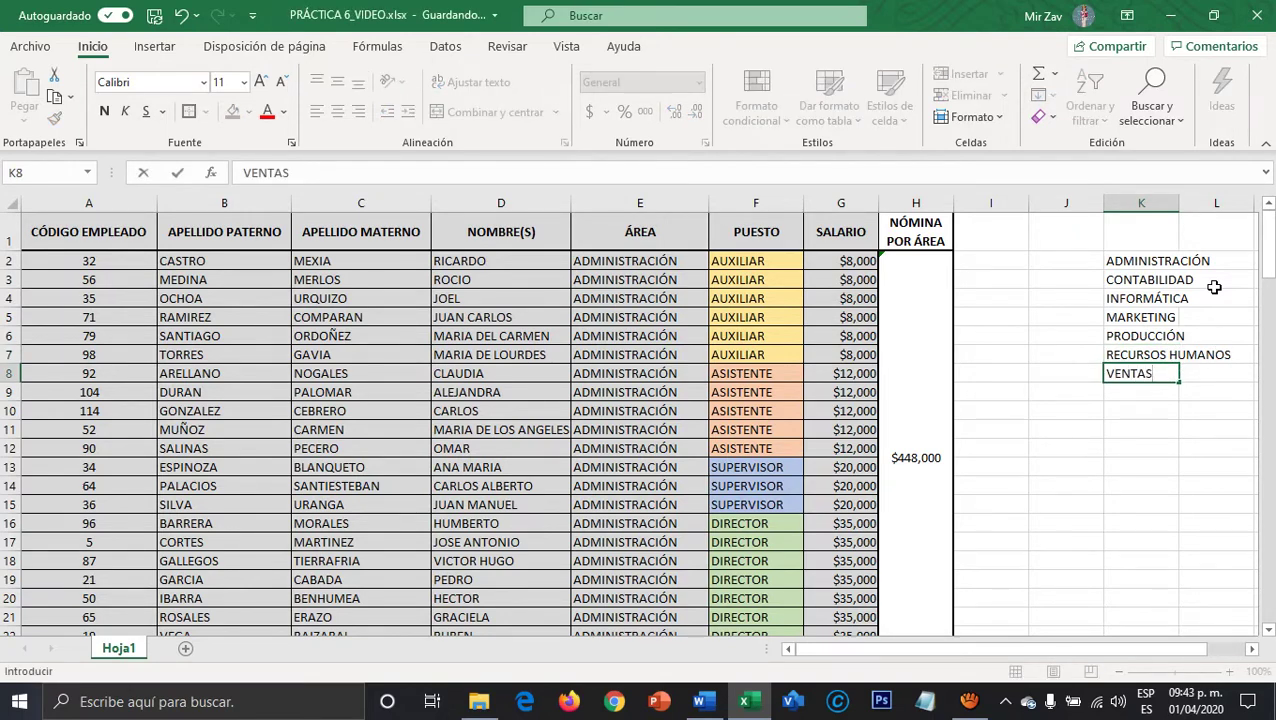
pyautogui.press('Return')
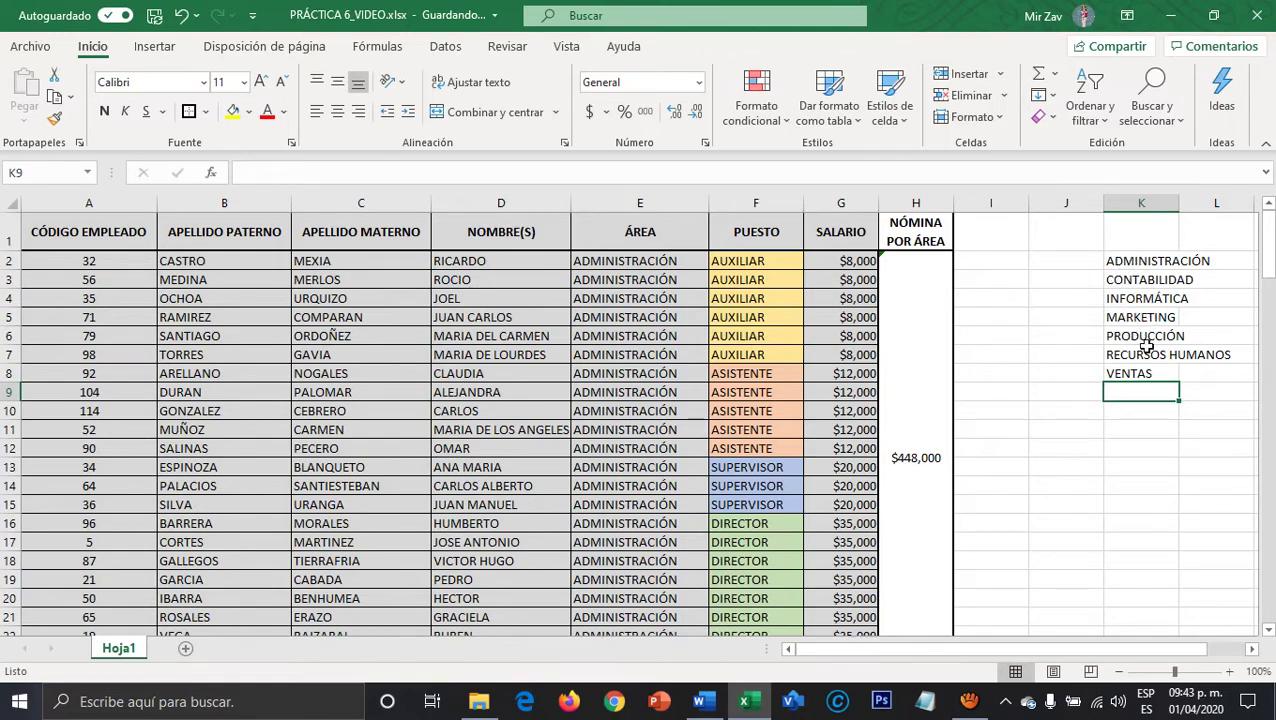
# Widen column K to fit the area names in the list.
pyautogui.click(1128, 262)
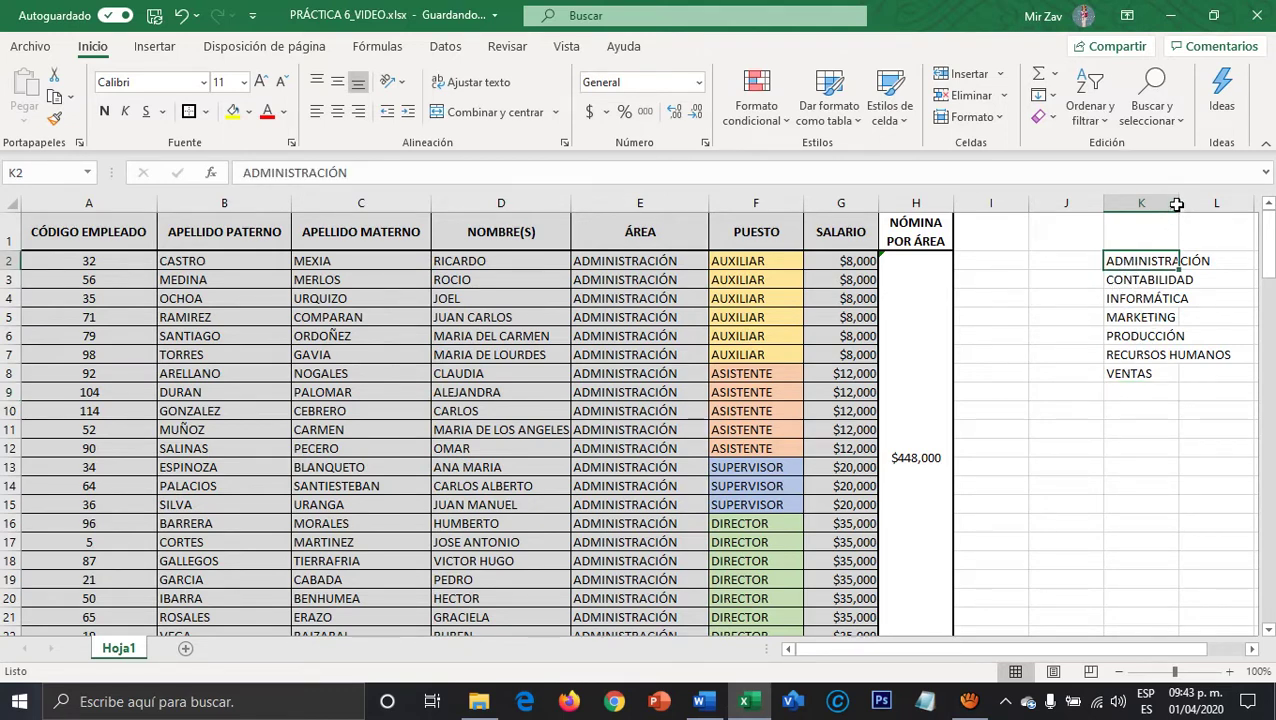
pyautogui.moveTo(1179, 203); pyautogui.dragTo(1236, 202)
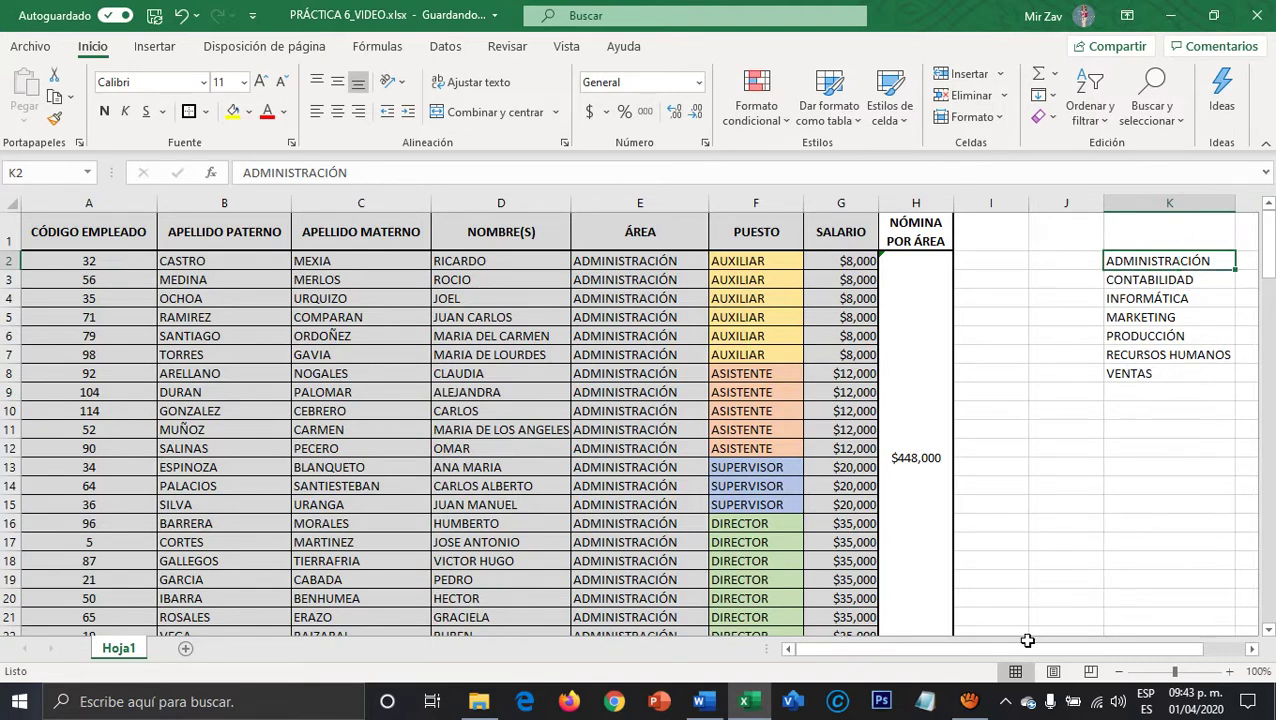
pyautogui.moveTo(1027, 640); pyautogui.dragTo(1045, 645)
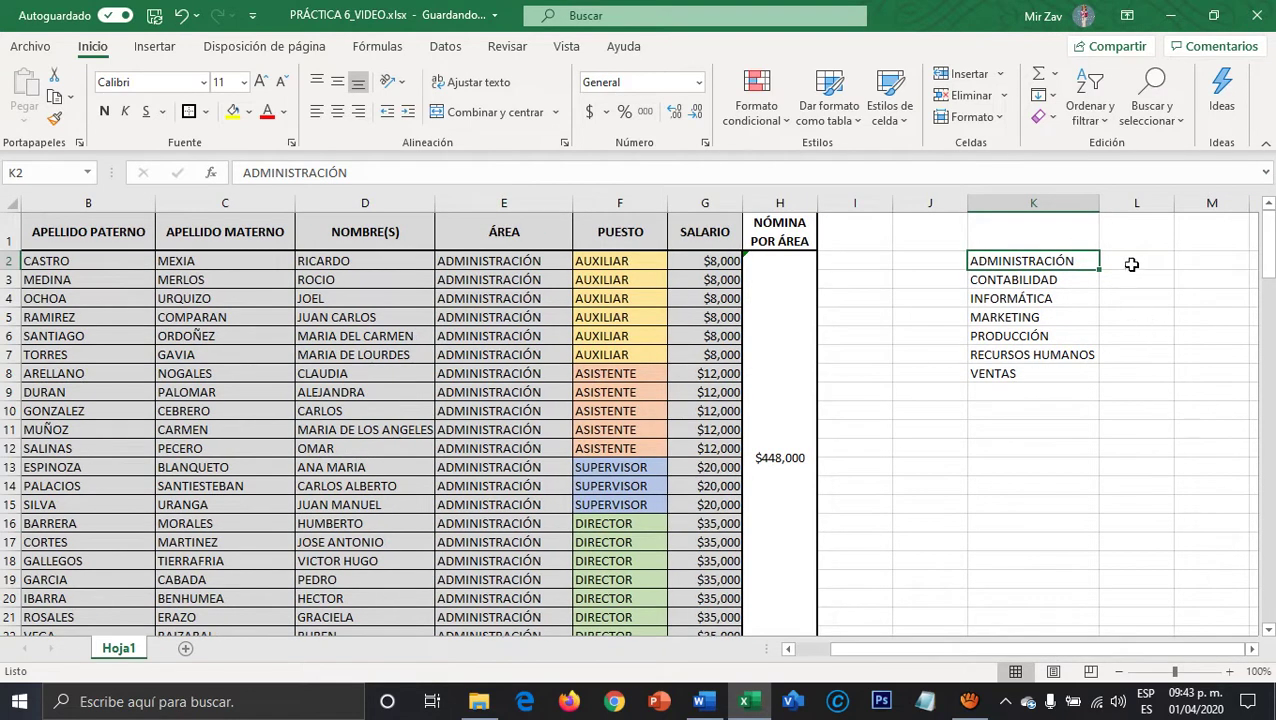
# Try pasting the ADMINISTRACIÓN payroll total from H2 into L2 as values, and clear the cell.
pyautogui.click(1131, 264)
pyautogui.click(785, 380)
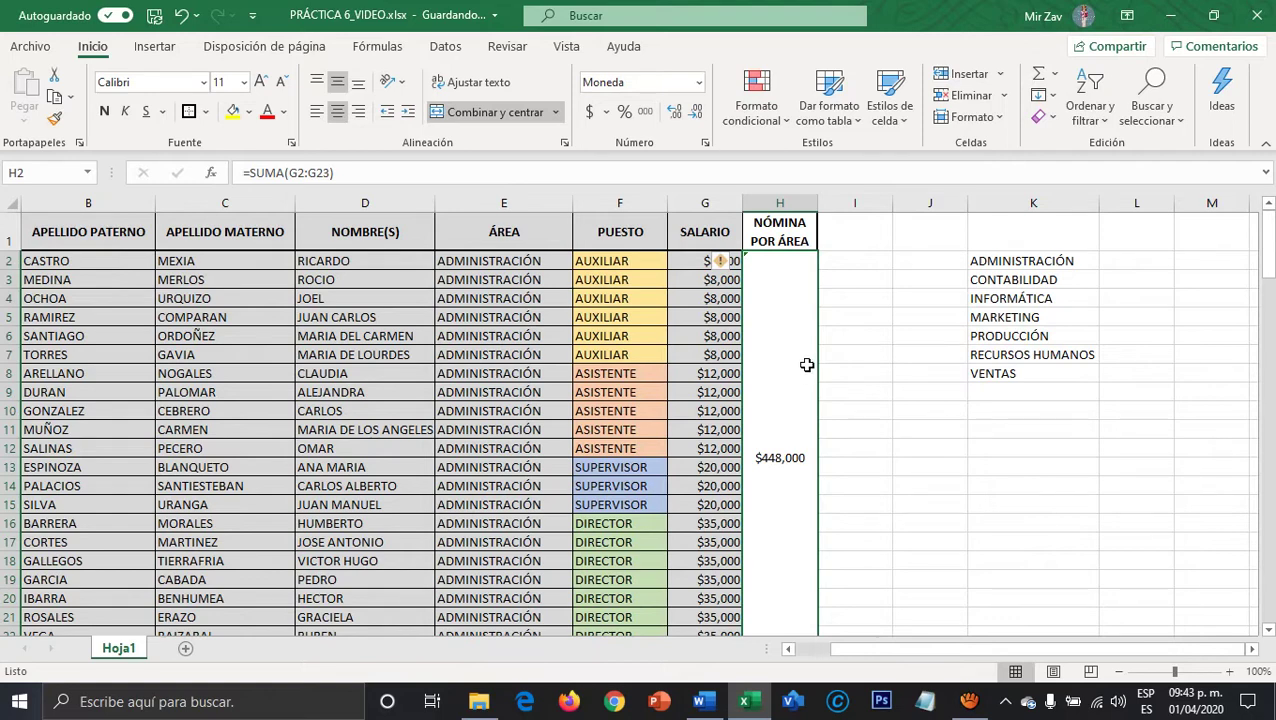
pyautogui.hotkey('ctrl', 'c')
pyautogui.click(1124, 263)
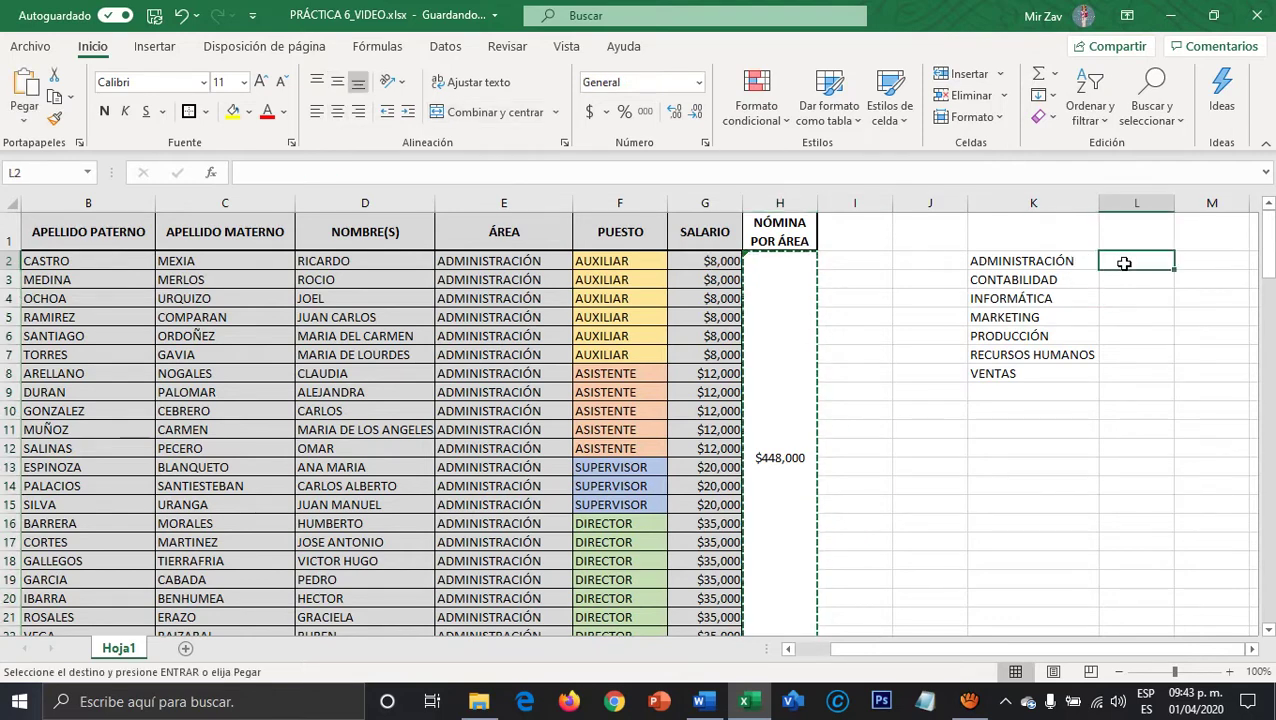
pyautogui.rightClick(1124, 263)
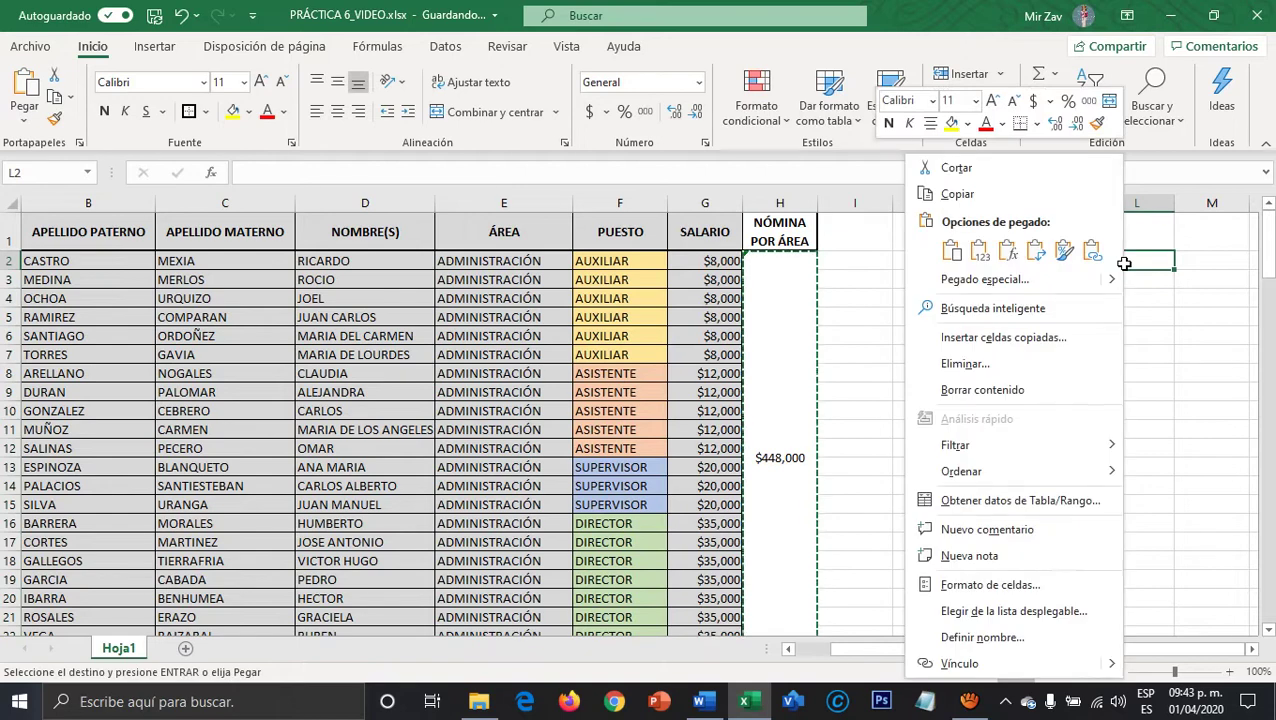
pyautogui.click(980, 254)
pyautogui.click(1141, 272)
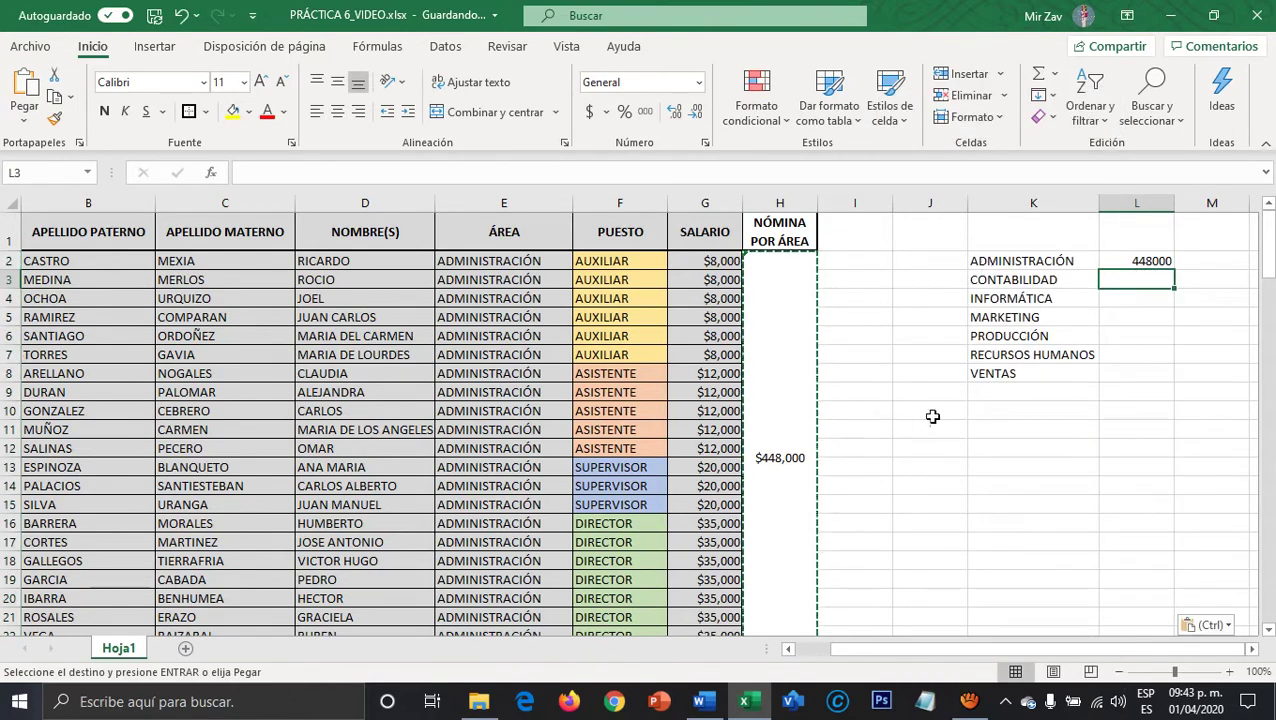
pyautogui.click(1150, 260)
pyautogui.press('Delete')
# Try copying merged cell H2 into L2 with a normal paste, and check the pasted SUMA formula without changing it.
pyautogui.click(780, 426)
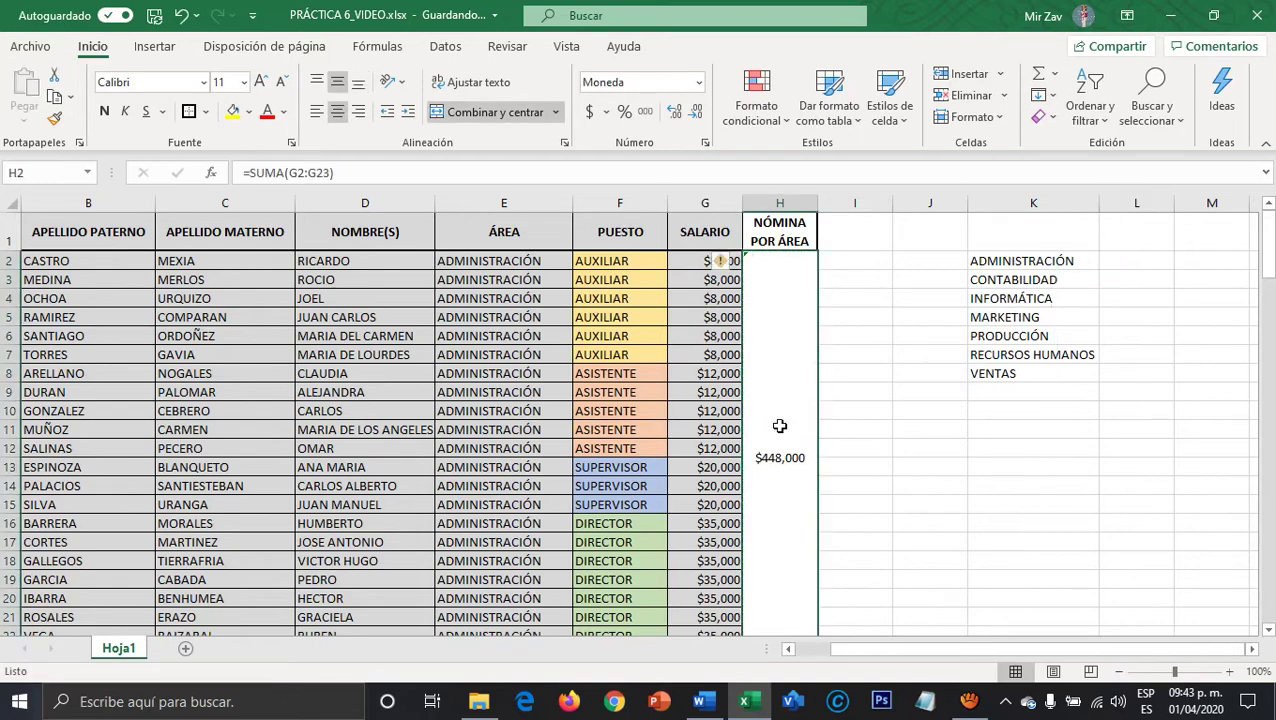
pyautogui.hotkey('ctrl', 'c')
pyautogui.click(1146, 259)
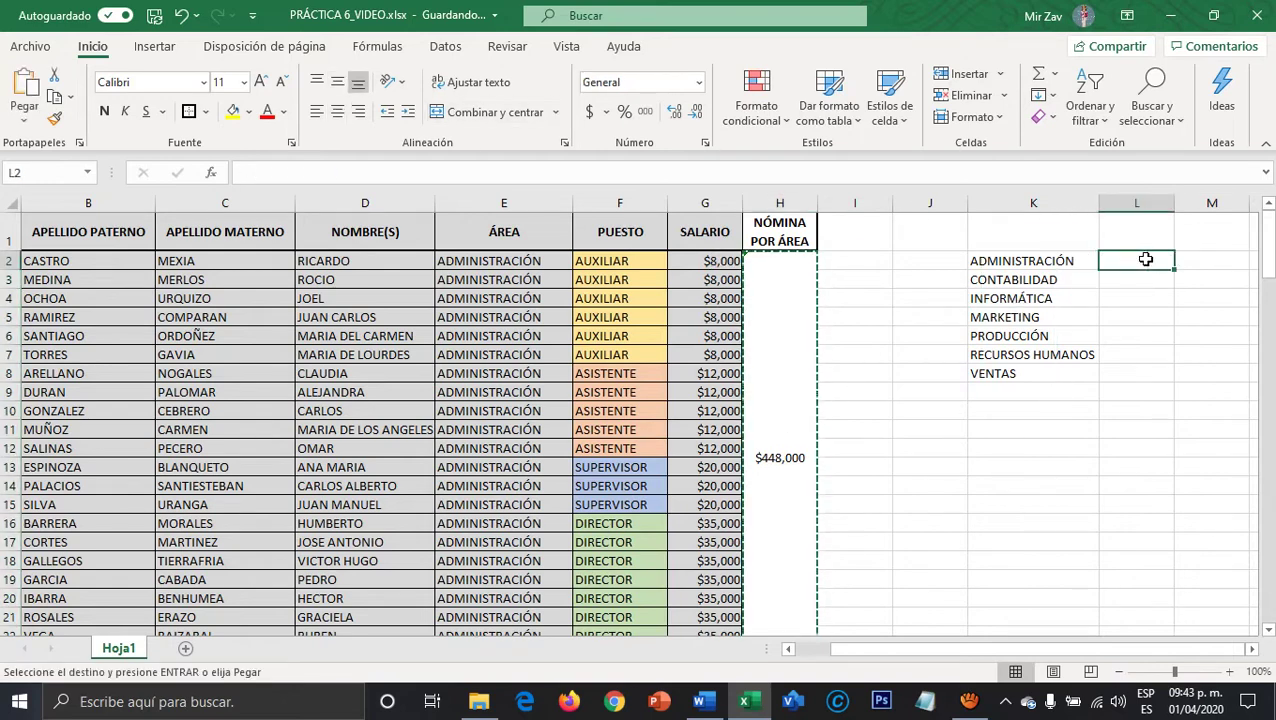
pyautogui.hotkey('ctrl', 'v')
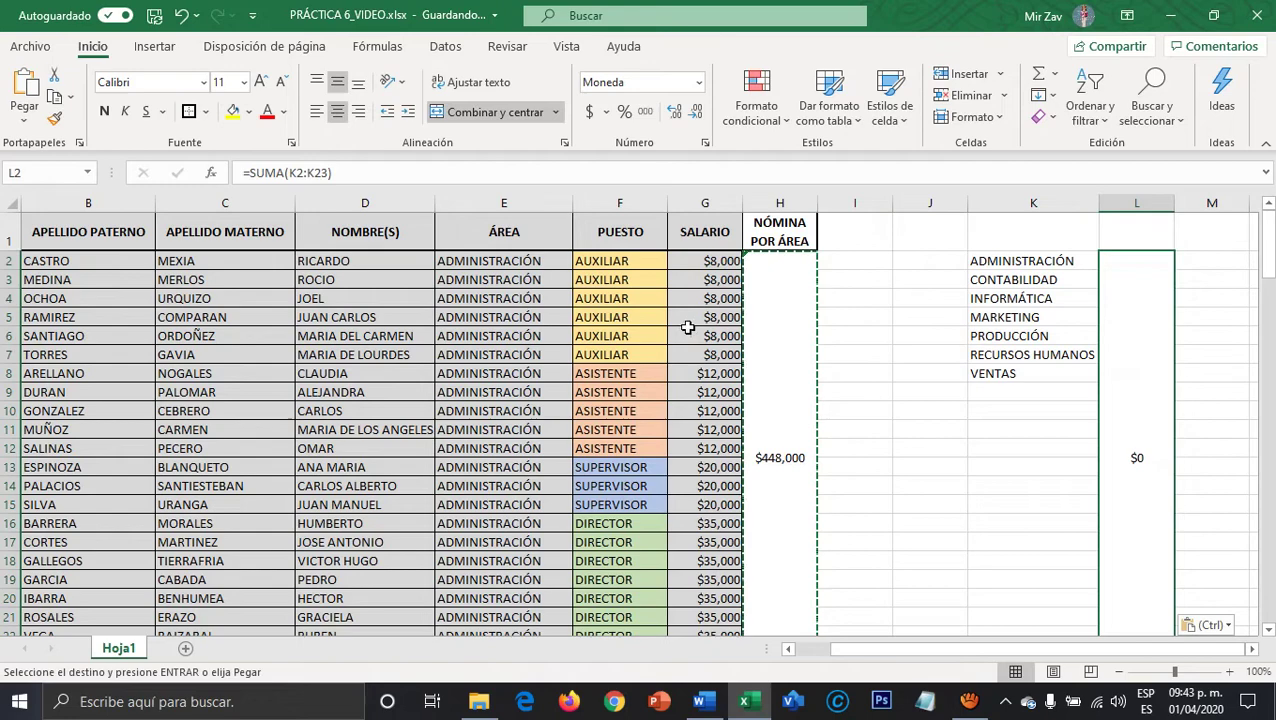
pyautogui.click(376, 177)
pyautogui.moveTo(376, 177); pyautogui.dragTo(249, 175)
pyautogui.scroll(-3, 1138, 370)
pyautogui.scroll(3, 1125, 441)
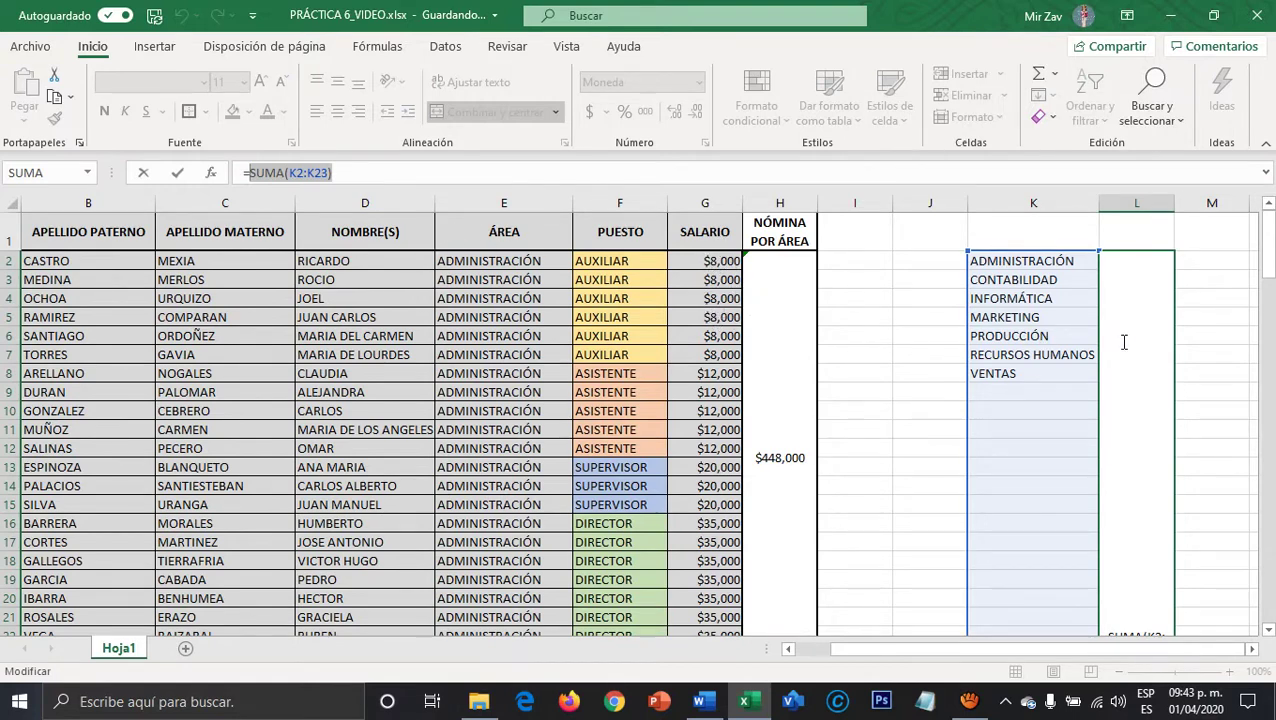
pyautogui.press('Escape')
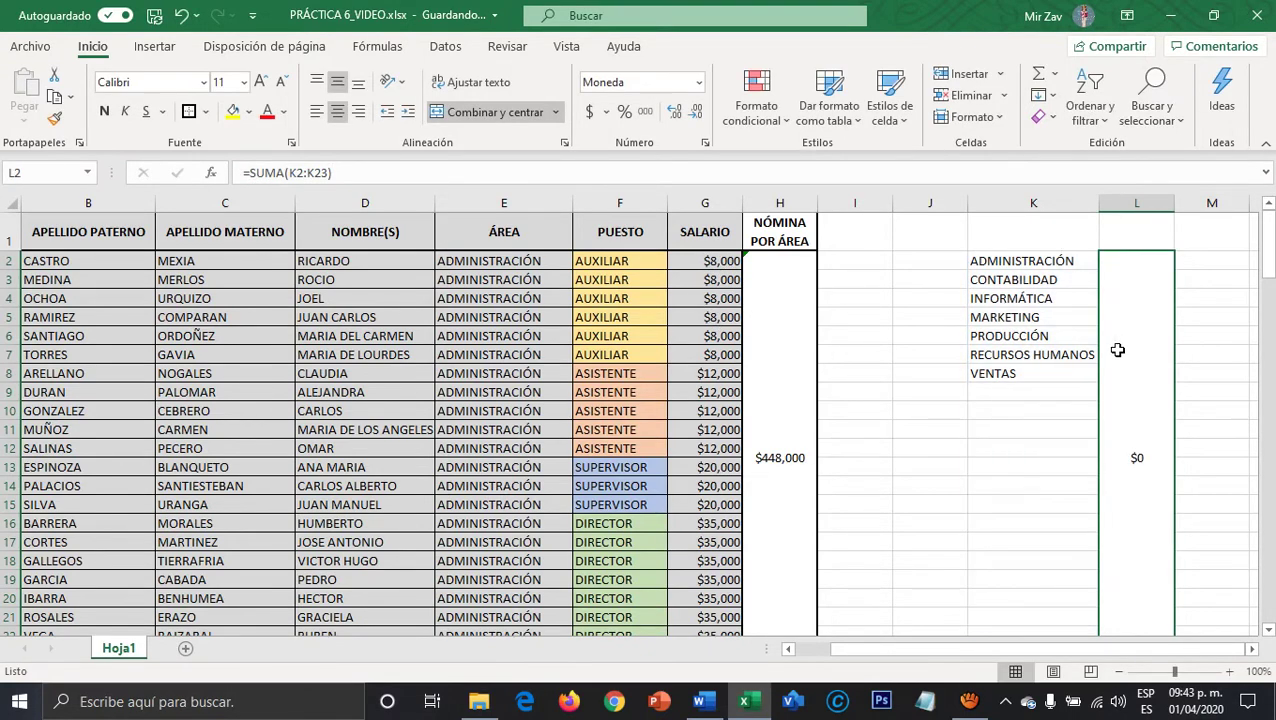
# Undo the normal paste in L2 and paste the ADMINISTRACIÓN payroll total from H2 there as values only.
pyautogui.click(786, 419)
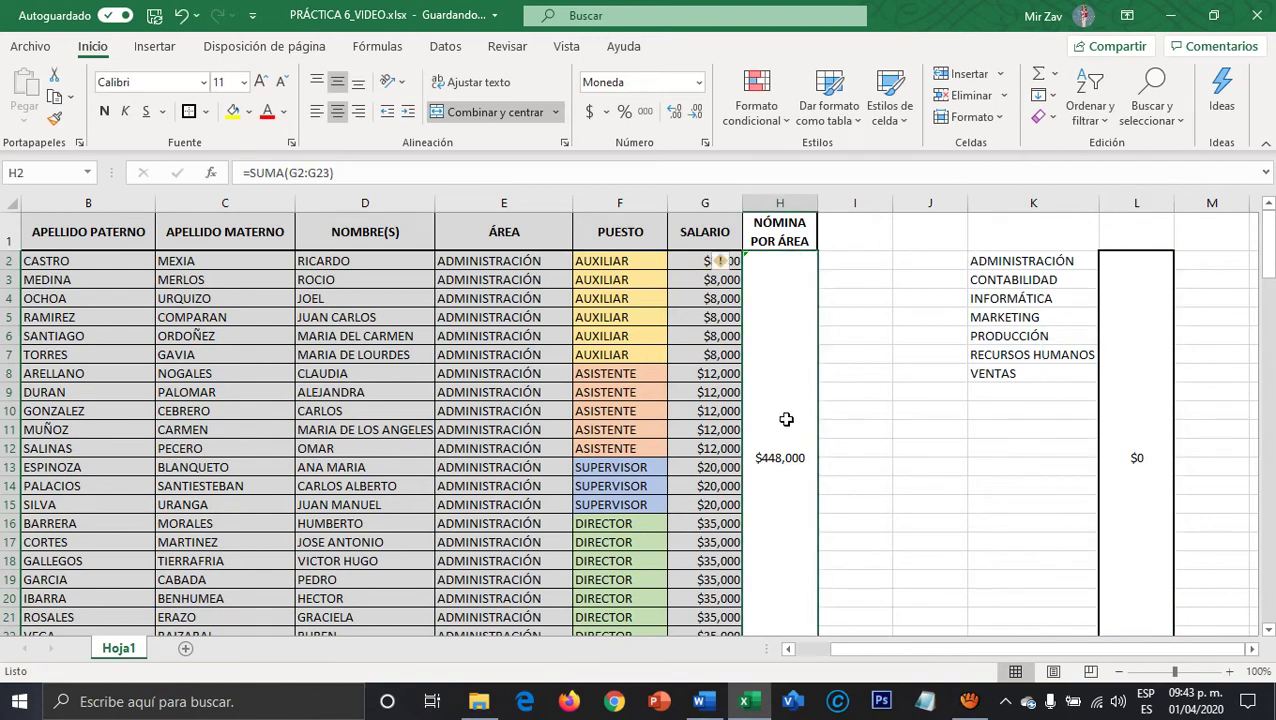
pyautogui.hotkey('ctrl', 'c')
pyautogui.click(1133, 433)
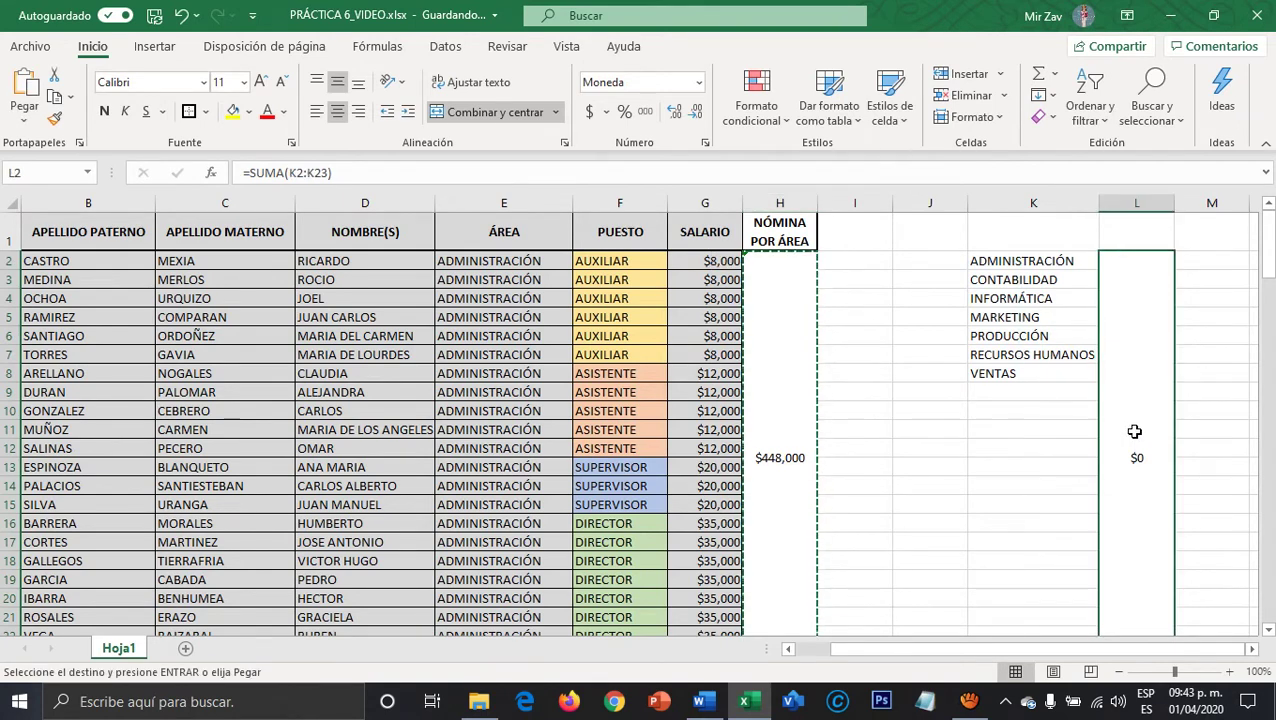
pyautogui.hotkey('ctrl', 'v')
pyautogui.hotkey('ctrl', 'z')
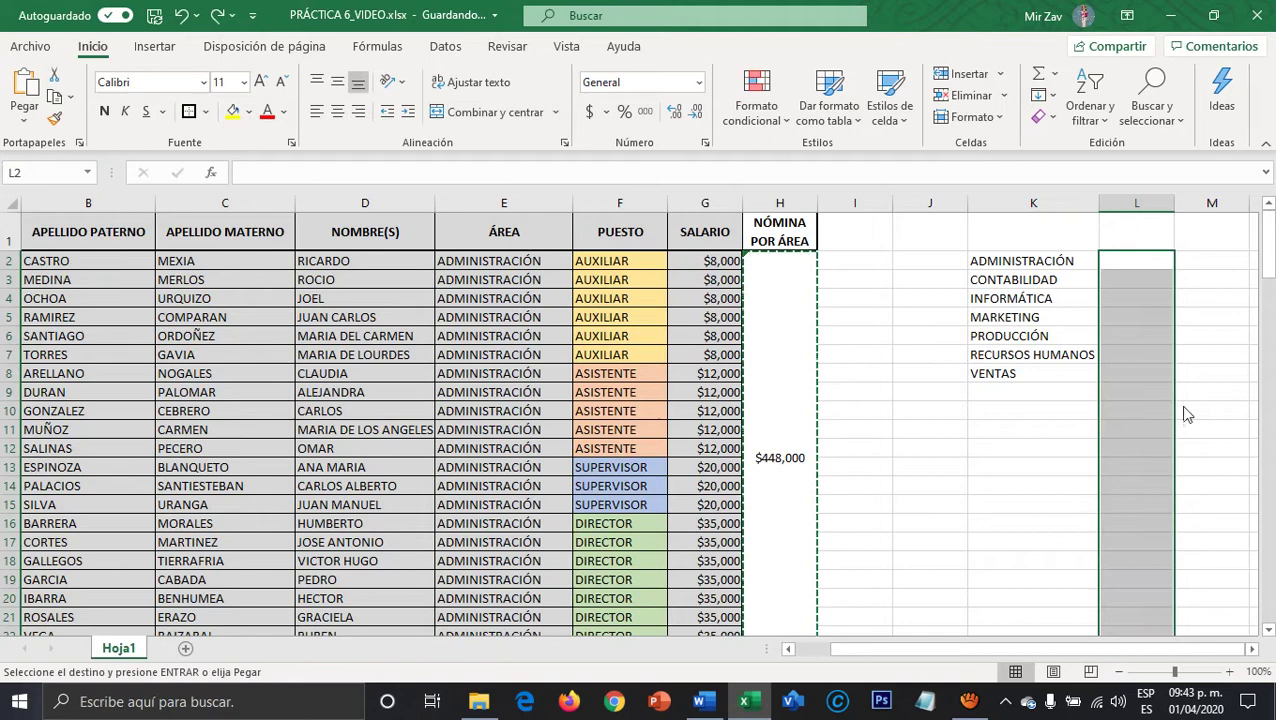
pyautogui.click(1132, 260)
pyautogui.rightClick(1132, 260)
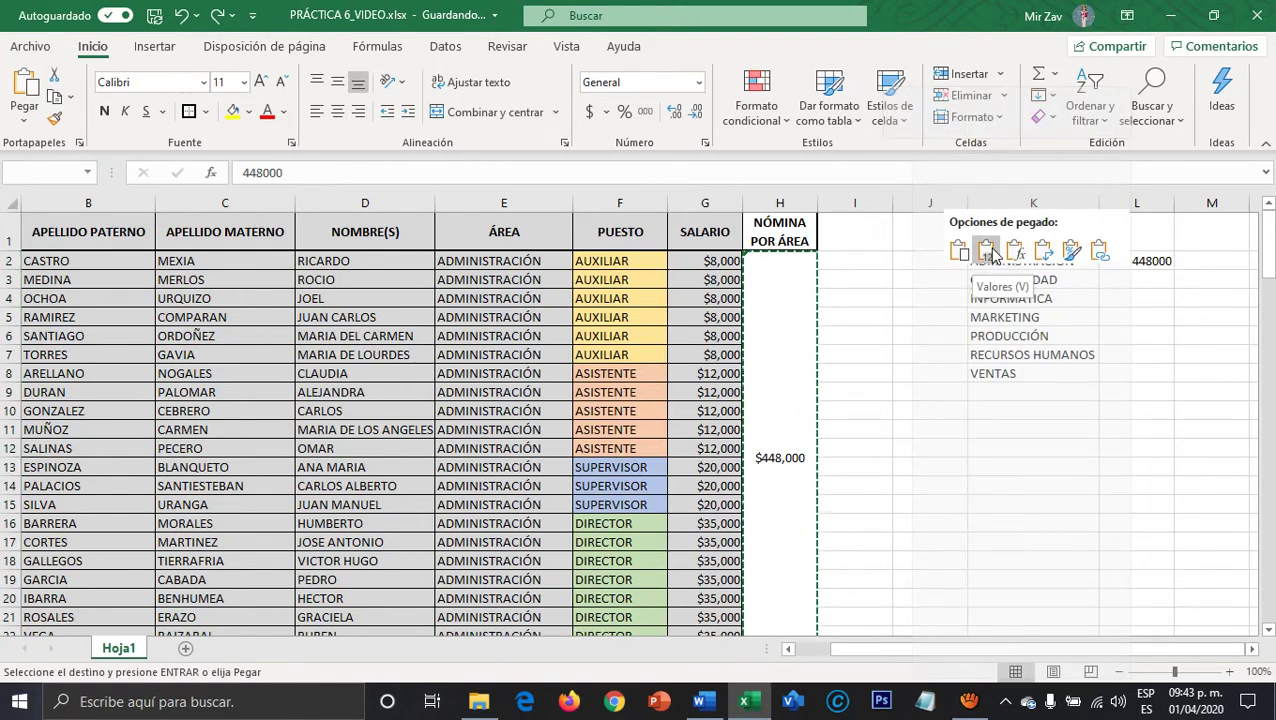
pyautogui.click(991, 252)
pyautogui.click(1129, 281)
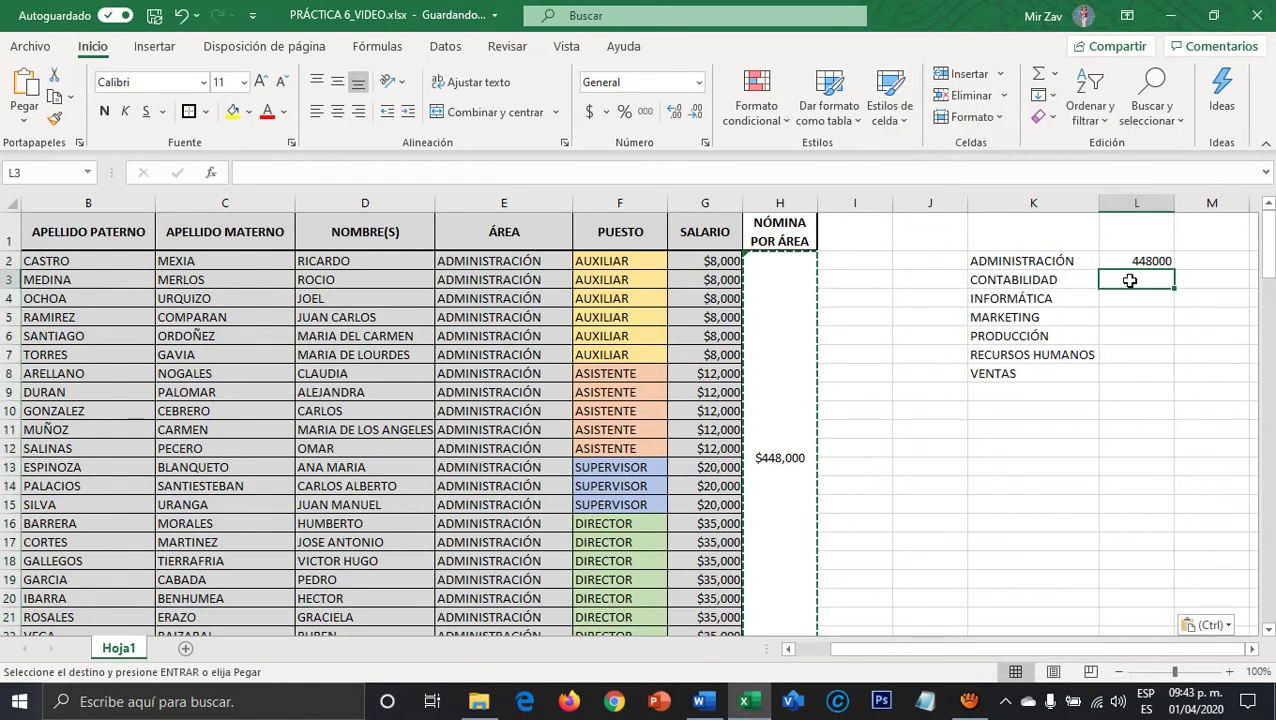
# Copy the CONTABILIDAD payroll total from merged cell H24 and paste it into L3 as values only.
pyautogui.scroll(-5, 852, 493)
pyautogui.click(777, 487)
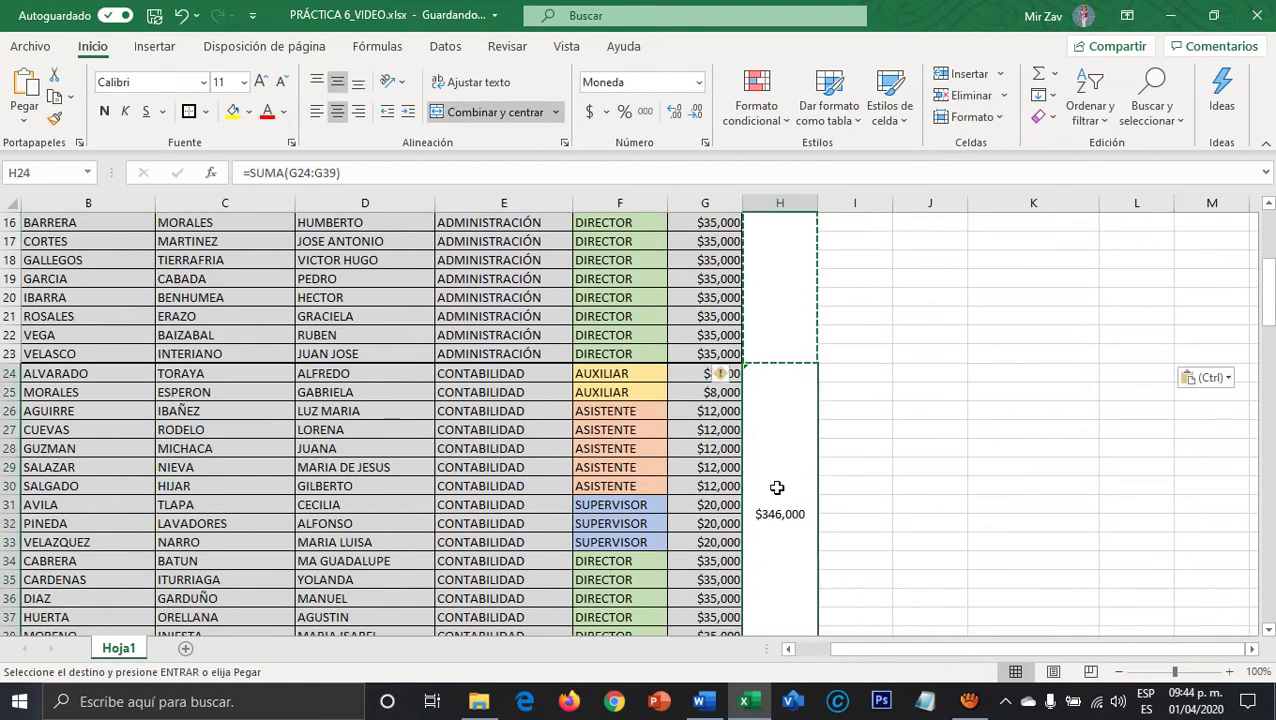
pyautogui.scroll(5, 1108, 504)
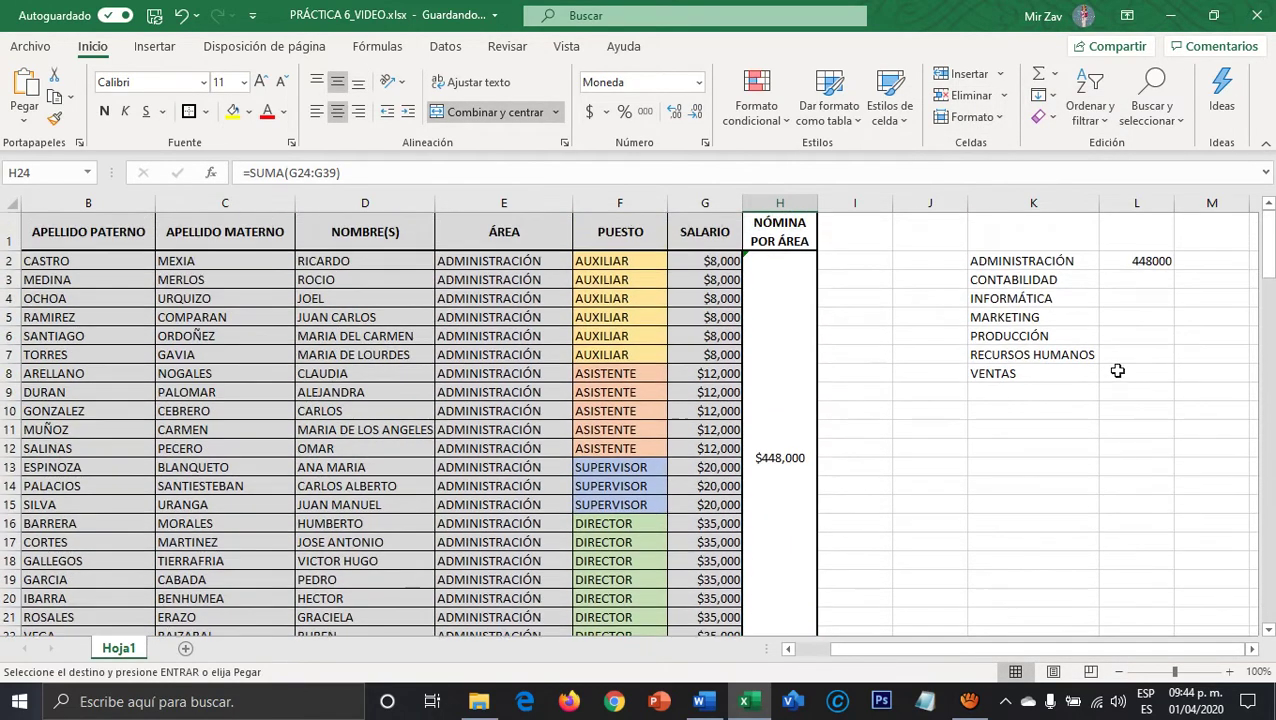
pyautogui.click(1134, 281)
pyautogui.rightClick(1134, 281)
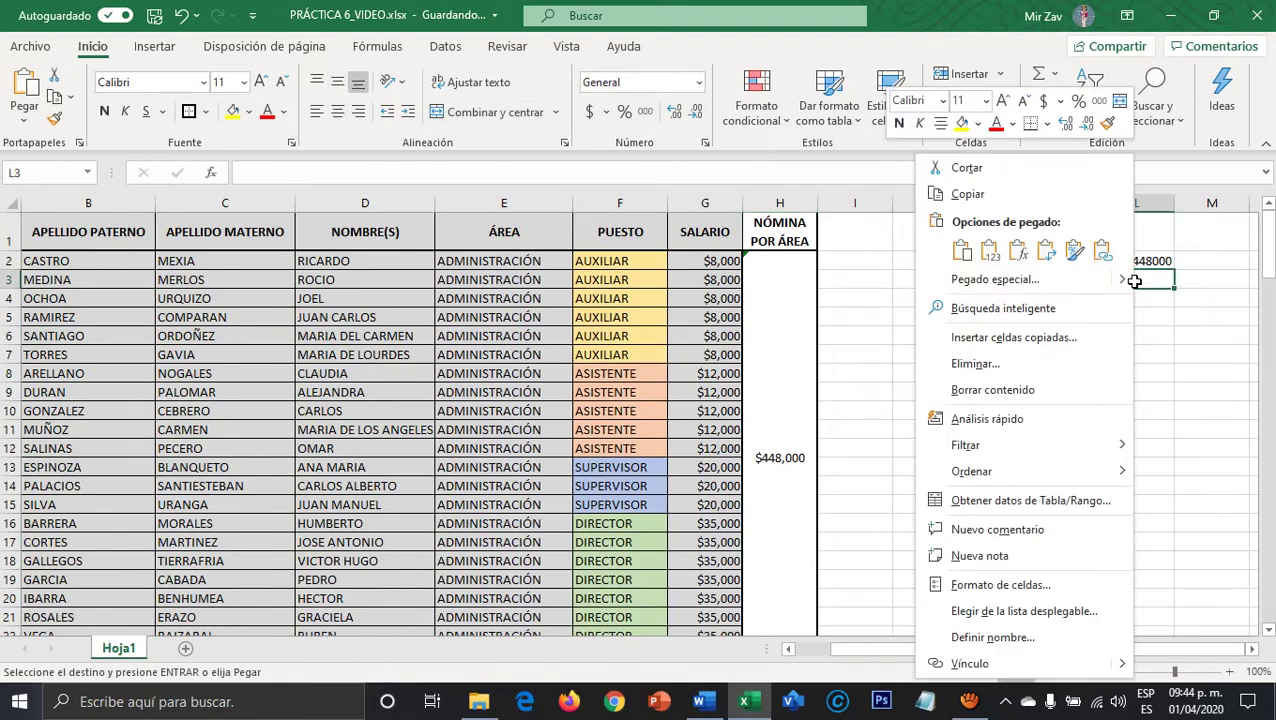
pyautogui.click(995, 252)
# Copy the INFORMÁTICA payroll total from merged cell H40 and paste it into L4 as values only.
pyautogui.click(1134, 299)
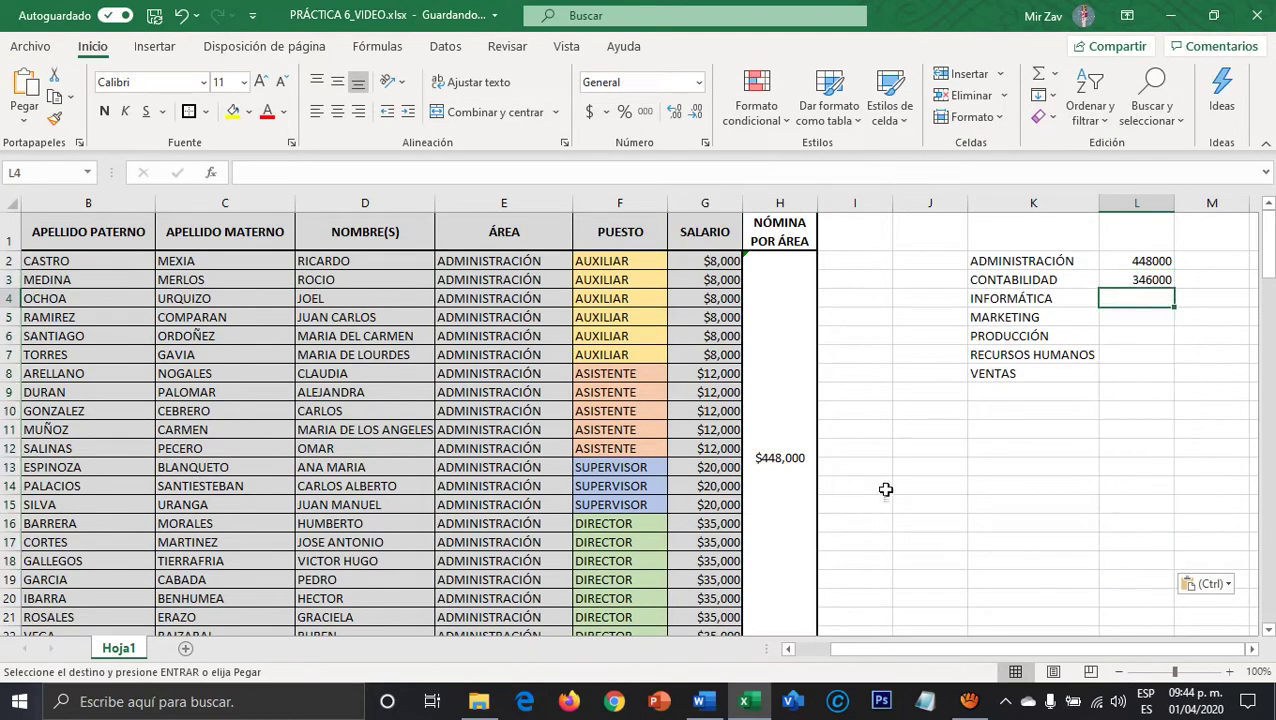
pyautogui.scroll(-11, 880, 489)
pyautogui.click(778, 478)
pyautogui.moveTo(778, 478); pyautogui.dragTo(778, 478)
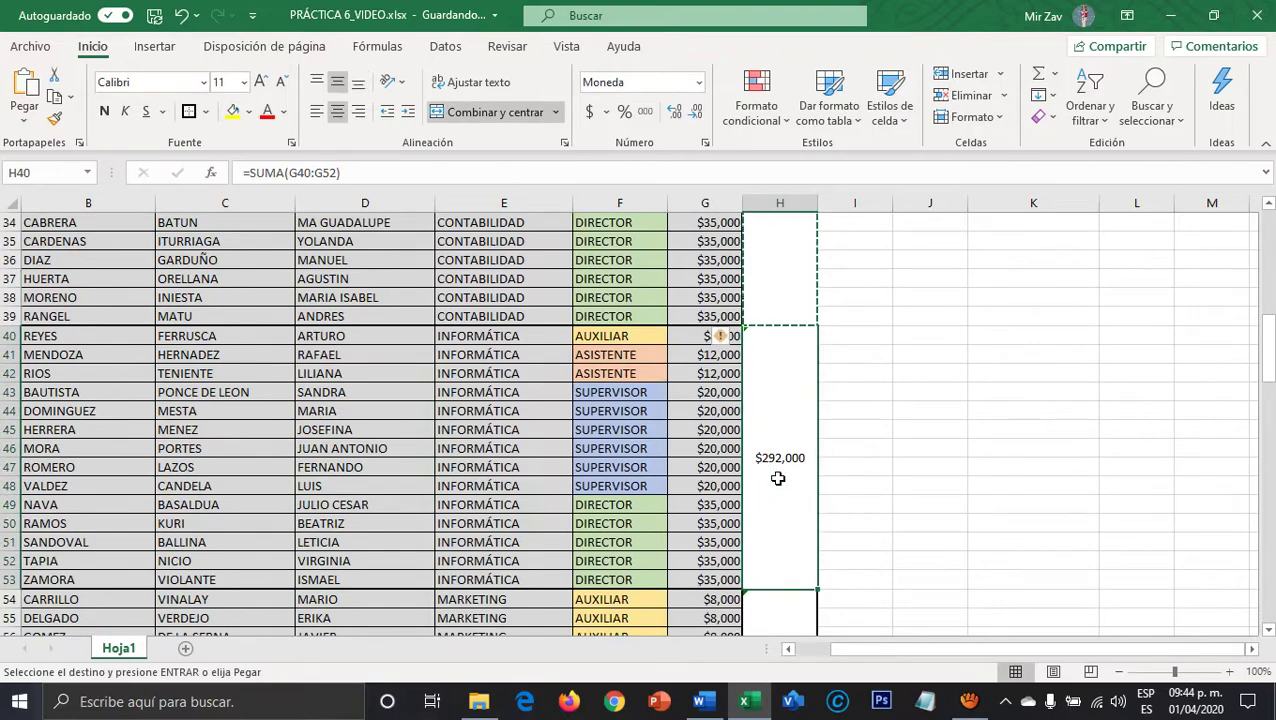
pyautogui.scroll(11, 1029, 538)
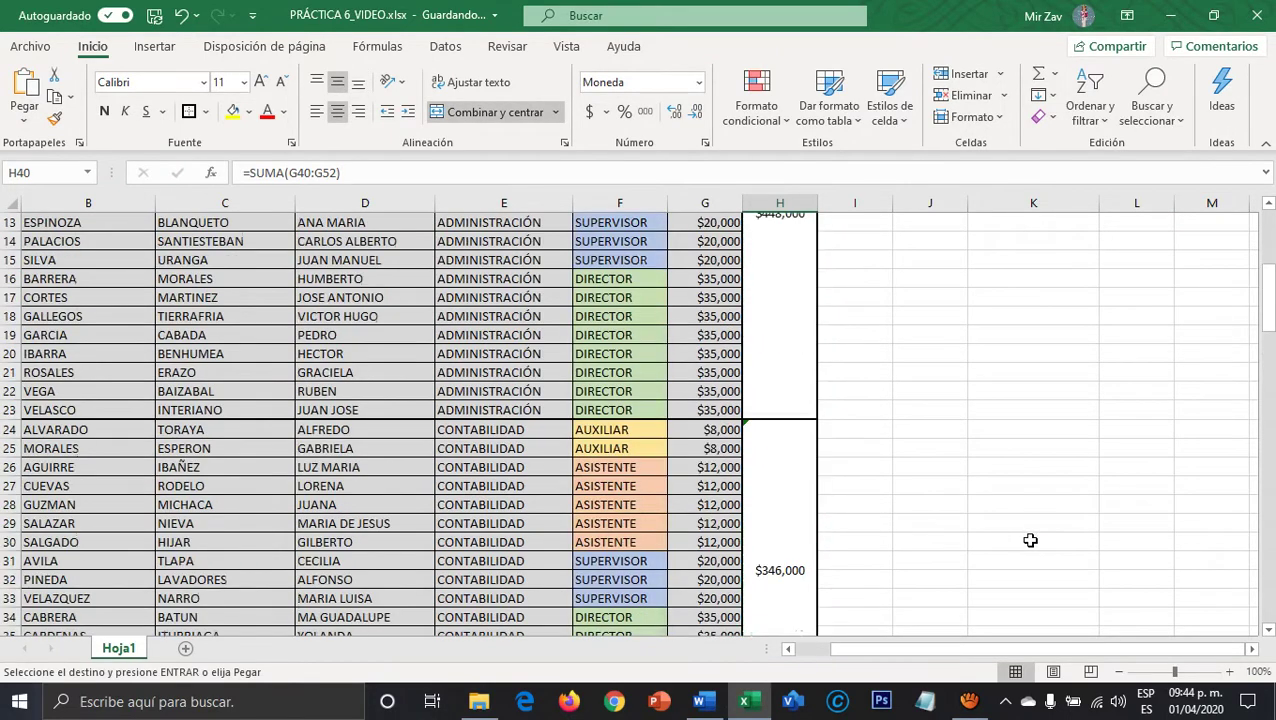
pyautogui.click(1134, 302)
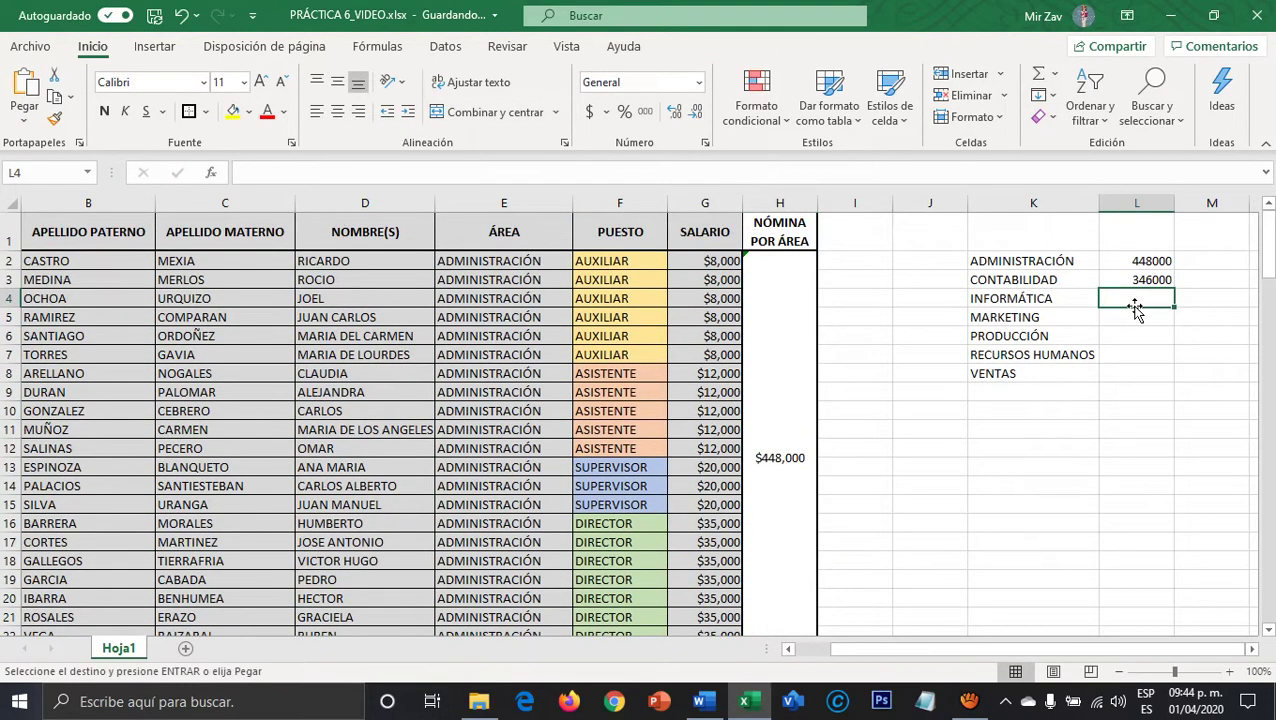
pyautogui.rightClick(1130, 298)
pyautogui.click(956, 250)
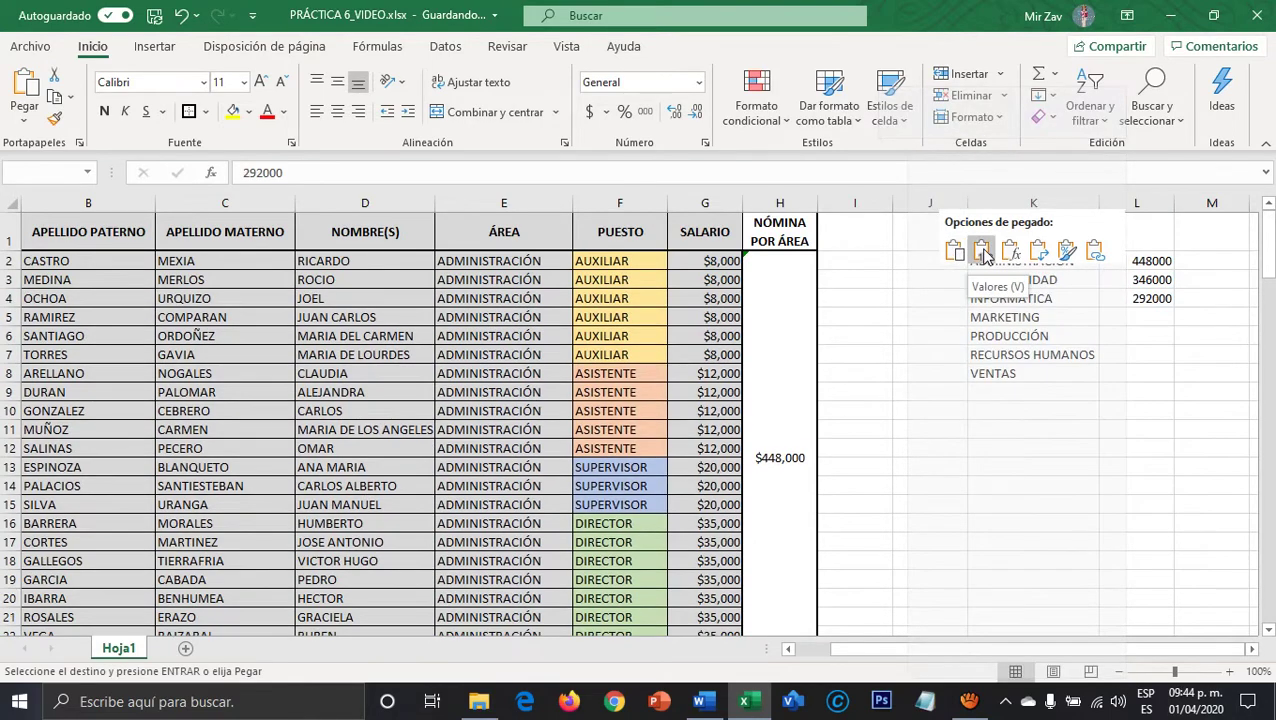
# Copy the MARKETING payroll total from merged cell H54 and paste it into L5 as values only.
pyautogui.click(1133, 318)
pyautogui.scroll(-14, 1202, 527)
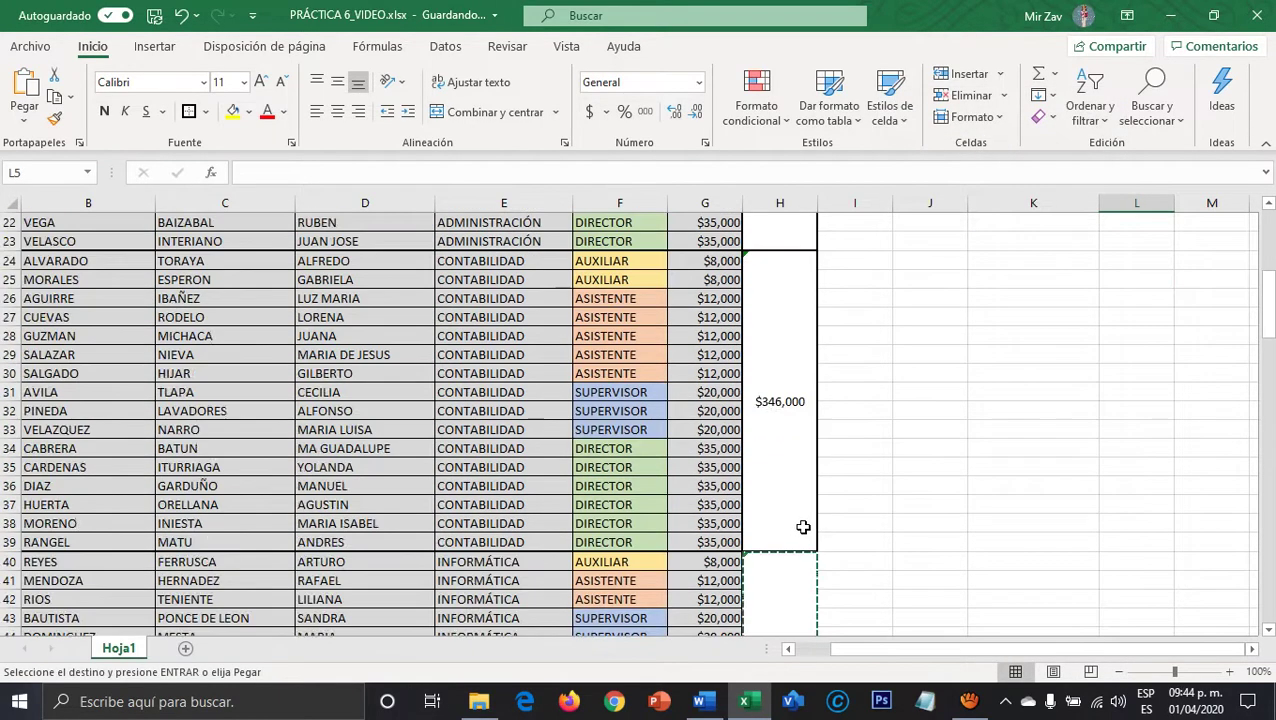
pyautogui.click(791, 524)
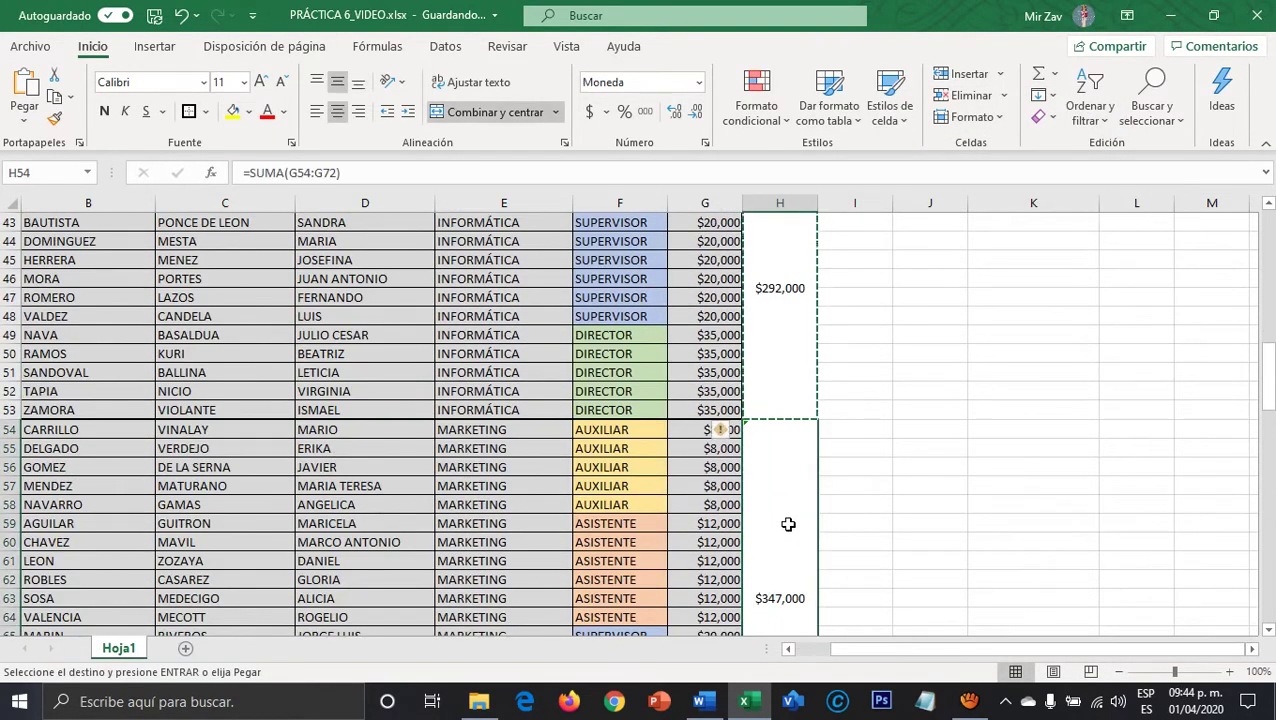
pyautogui.scroll(4, 1069, 557)
pyautogui.scroll(10, 1069, 557)
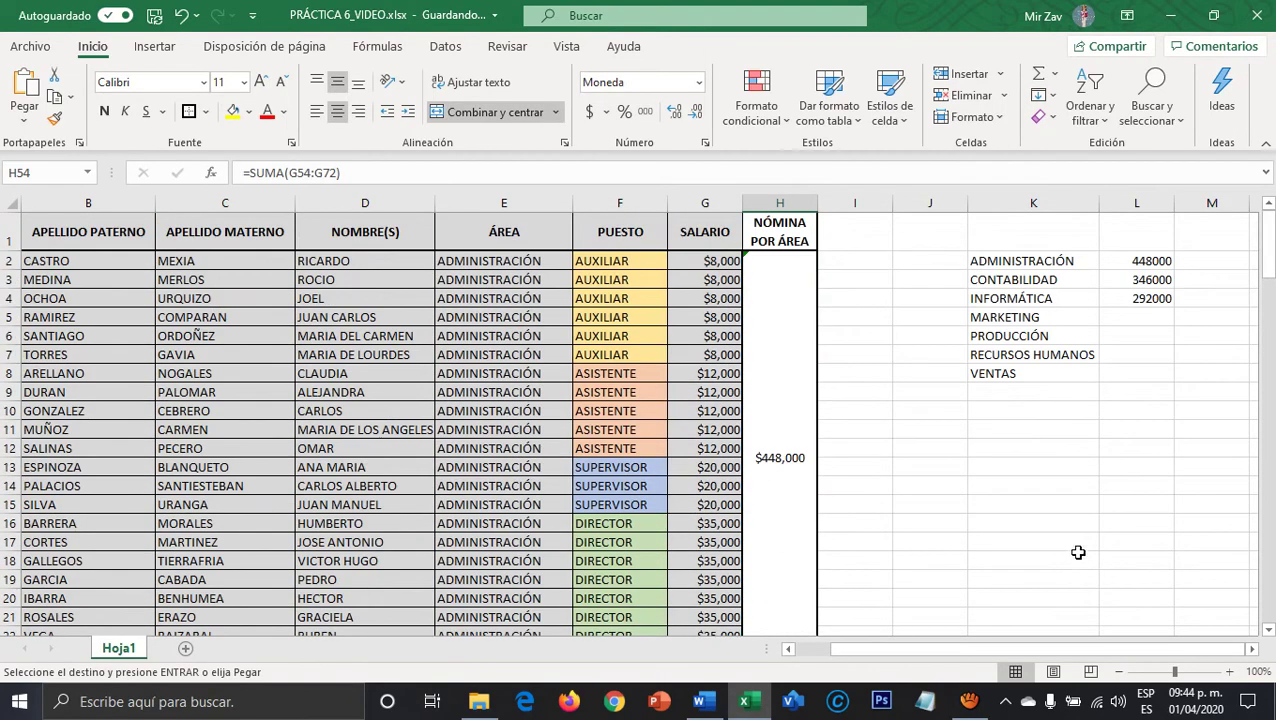
pyautogui.click(1140, 322)
pyautogui.rightClick(1138, 320)
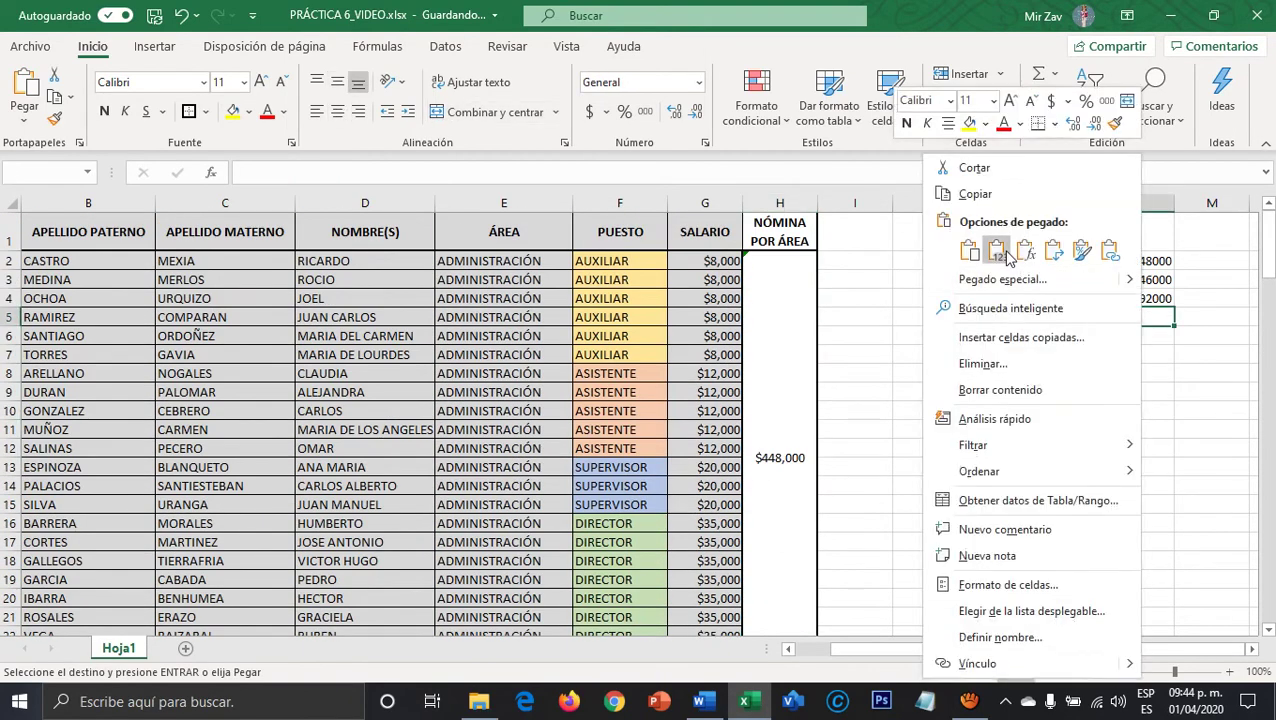
pyautogui.click(1008, 258)
# Copy the PRODUCCIÓN payroll total from merged cell H73 and paste it into L6 as values only.
pyautogui.click(1119, 347)
pyautogui.scroll(-10, 760, 588)
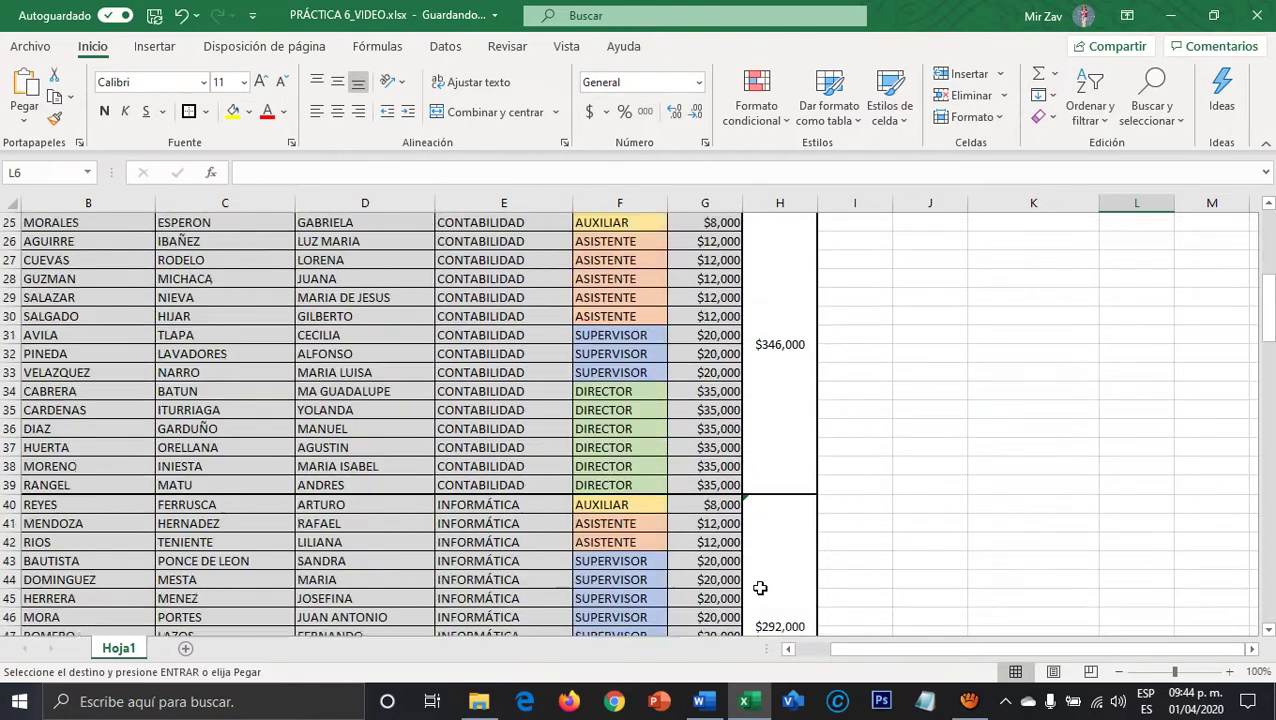
pyautogui.scroll(-7, 760, 588)
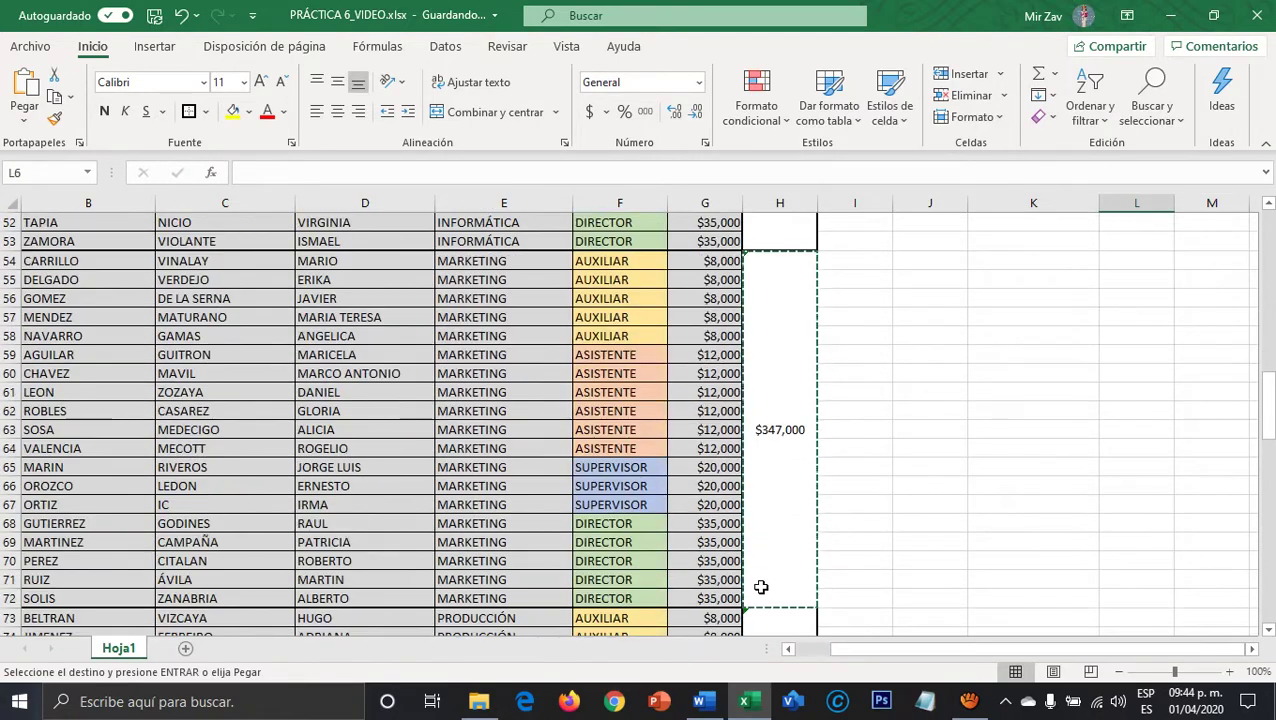
pyautogui.scroll(-2, 760, 588)
pyautogui.moveTo(772, 568)
pyautogui.mouseDown()
pyautogui.moveTo(954, 571)
pyautogui.moveTo(780, 565)
pyautogui.mouseUp()
pyautogui.scroll(-9, 1029, 519)
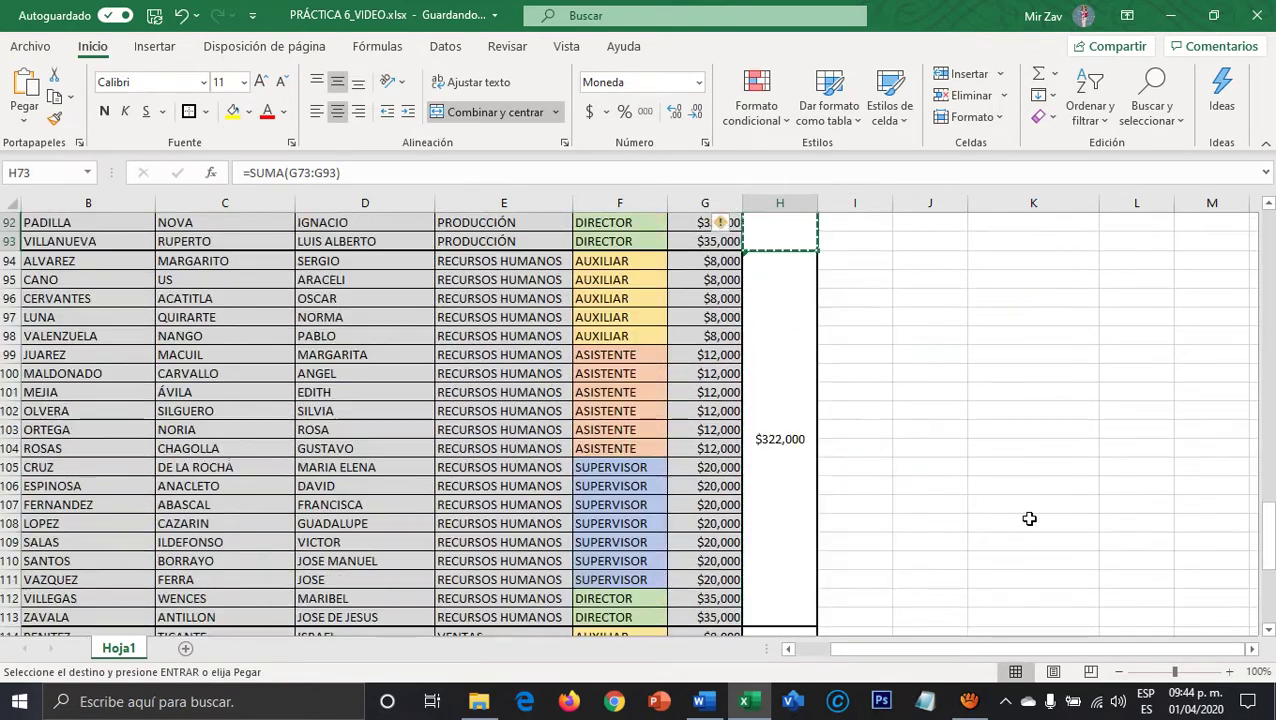
pyautogui.scroll(7, 1029, 519)
pyautogui.scroll(14, 1076, 462)
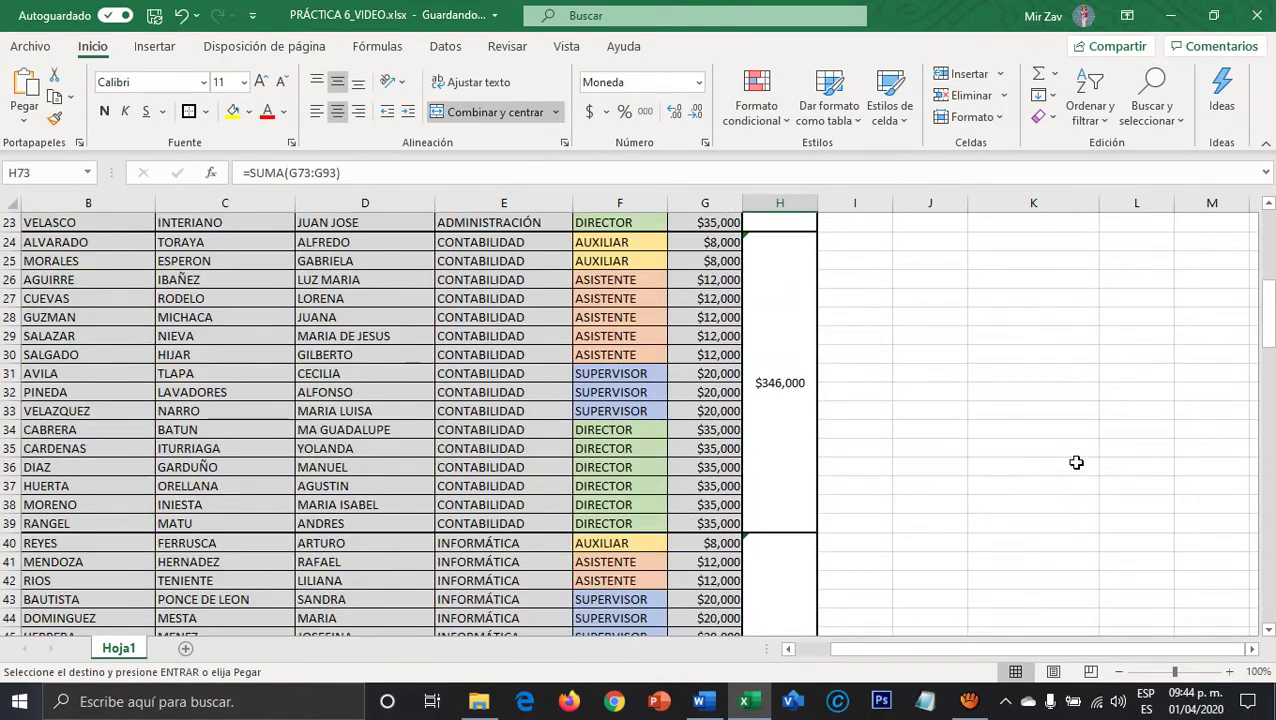
pyautogui.scroll(7, 1076, 462)
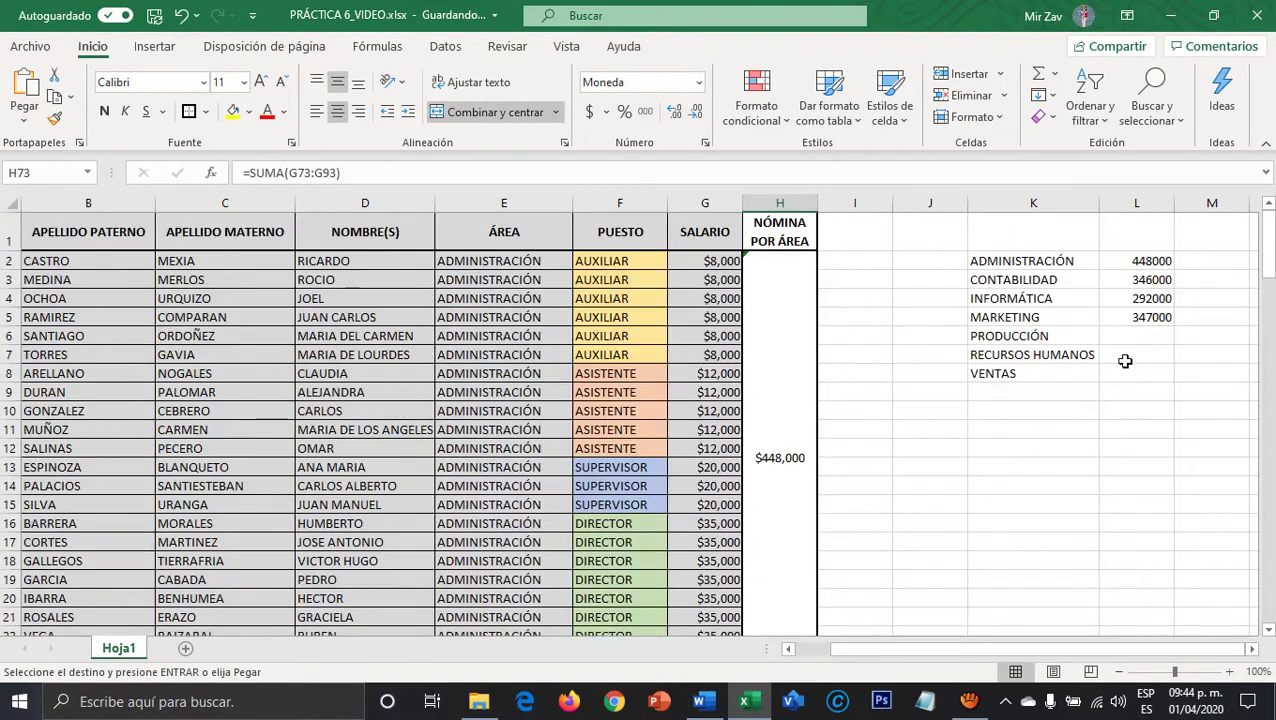
pyautogui.click(1136, 336)
pyautogui.rightClick(1141, 342)
pyautogui.click(993, 250)
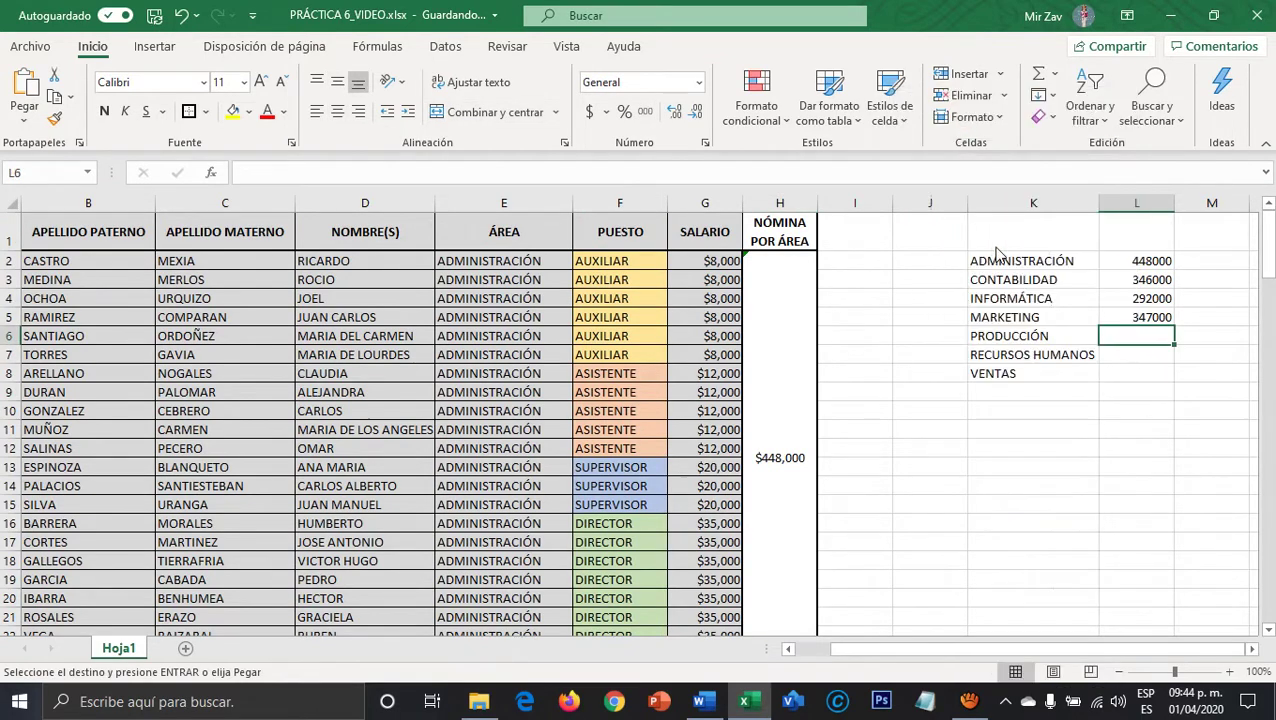
# Copy the RECURSOS HUMANOS payroll total from merged cell H94 and paste it into L7 as values only.
pyautogui.click(1124, 353)
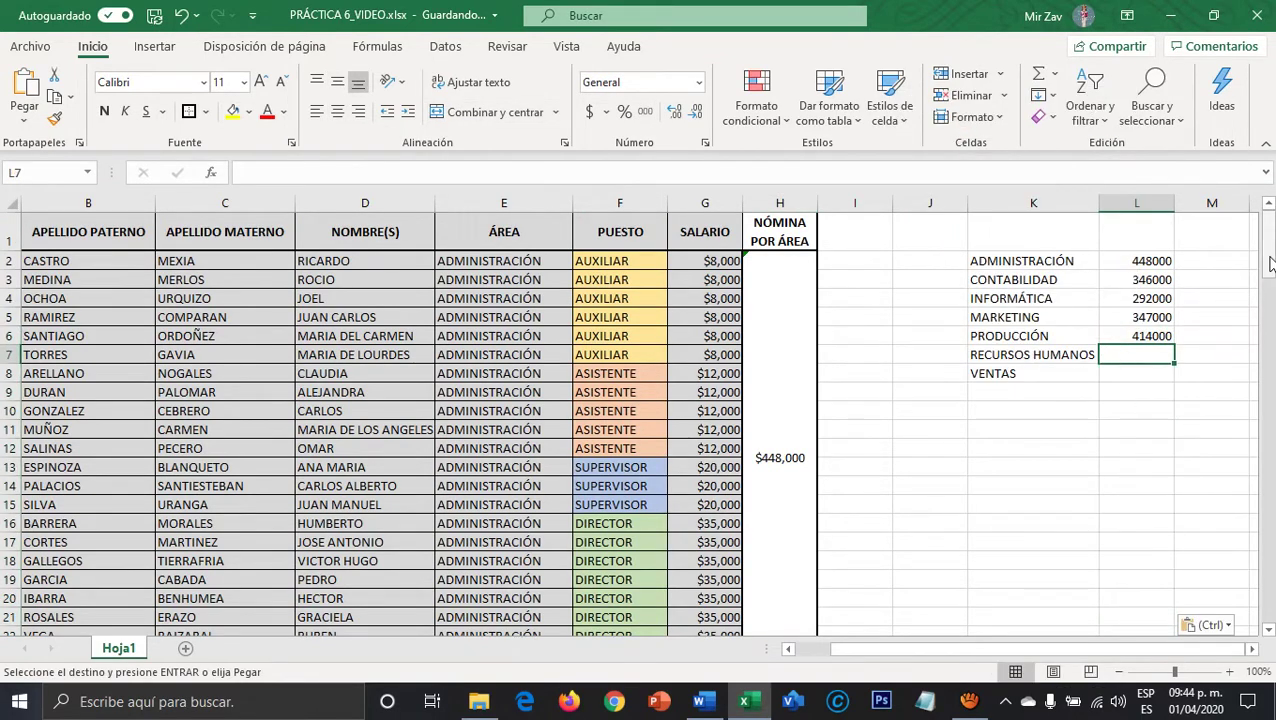
pyautogui.moveTo(1265, 255); pyautogui.dragTo(1270, 514)
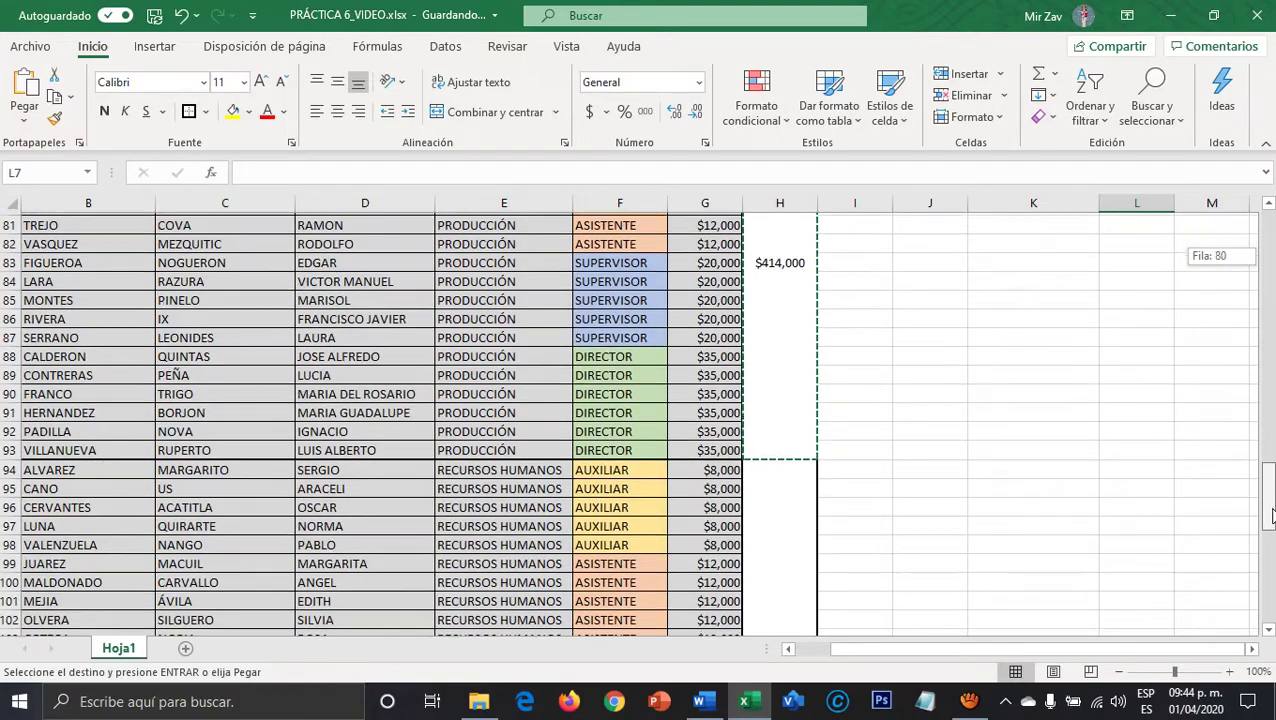
pyautogui.click(800, 514)
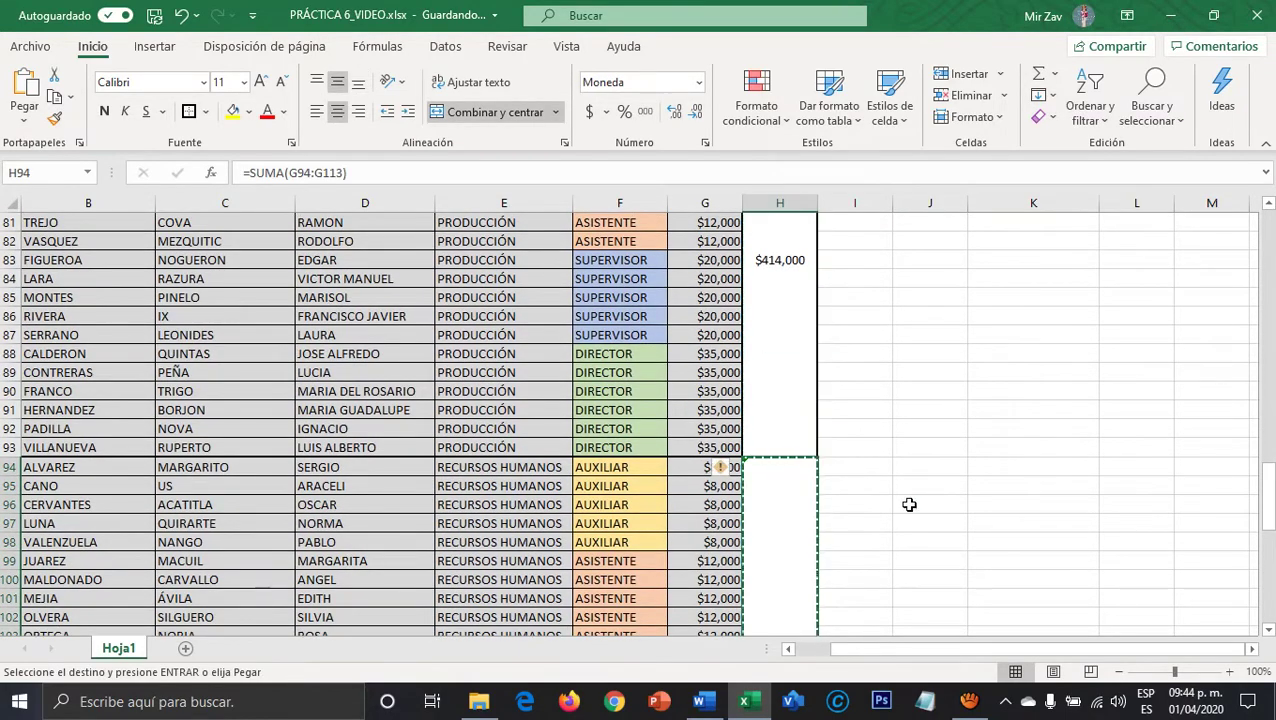
pyautogui.moveTo(1266, 484); pyautogui.dragTo(1266, 250)
pyautogui.click(1128, 353)
pyautogui.rightClick(1128, 353)
pyautogui.moveTo(990, 228)
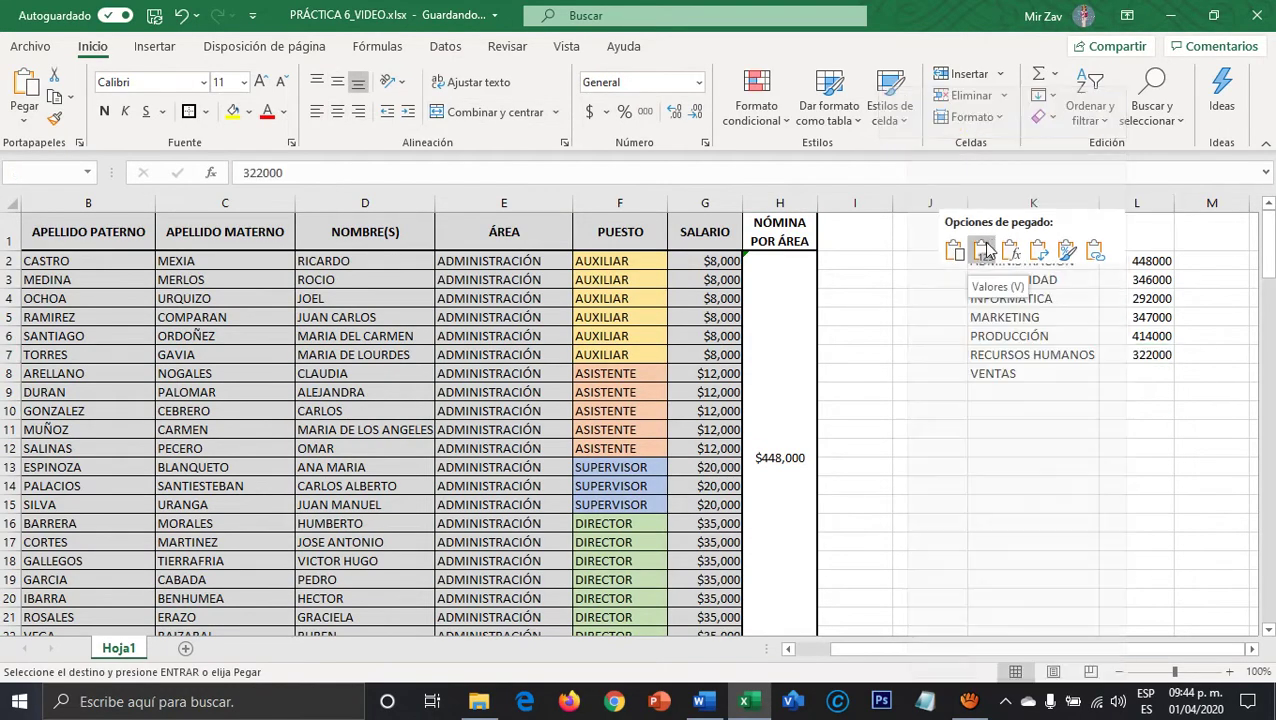
pyautogui.click(984, 262)
# Overwrite the VENTAS total in merged cell H114 with the copied RECURSOS HUMANOS value 322000, and compare the two areas' totals.
pyautogui.moveTo(1136, 354); pyautogui.dragTo(1136, 617)
pyautogui.moveTo(1266, 255); pyautogui.dragTo(1268, 550)
pyautogui.click(768, 555)
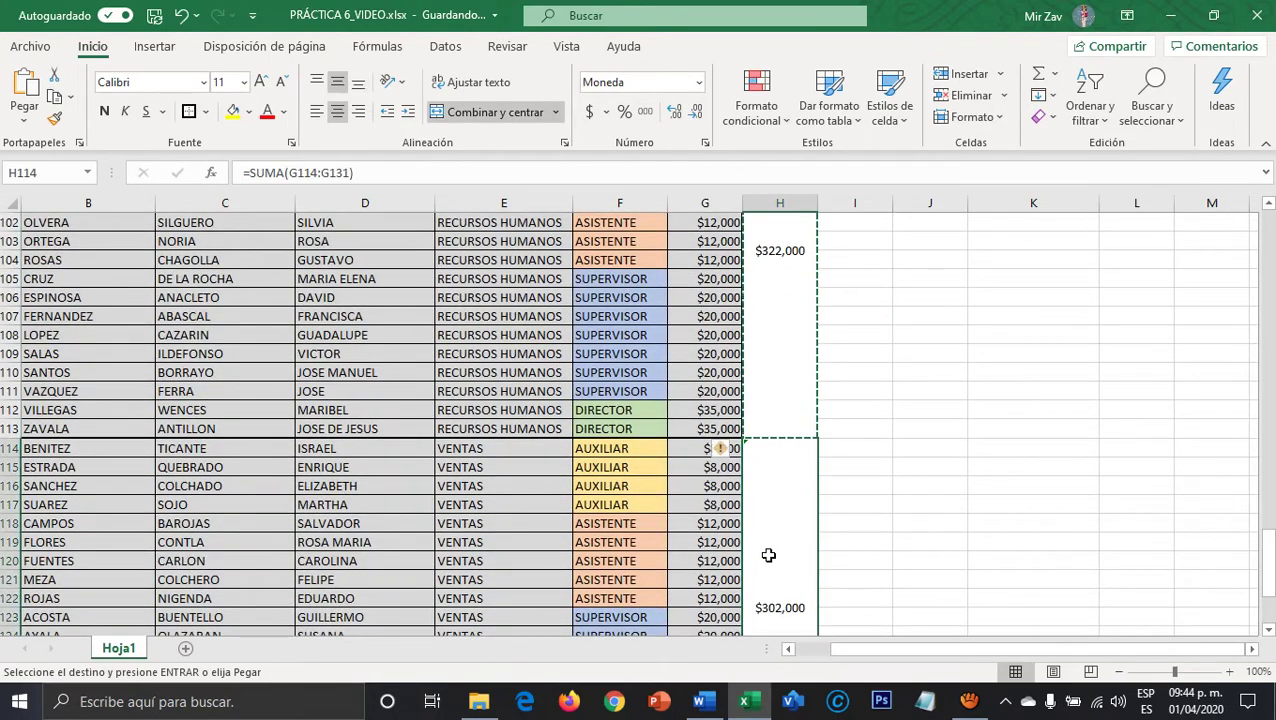
pyautogui.write('$322,000')
pyautogui.scroll(10, 1125, 490)
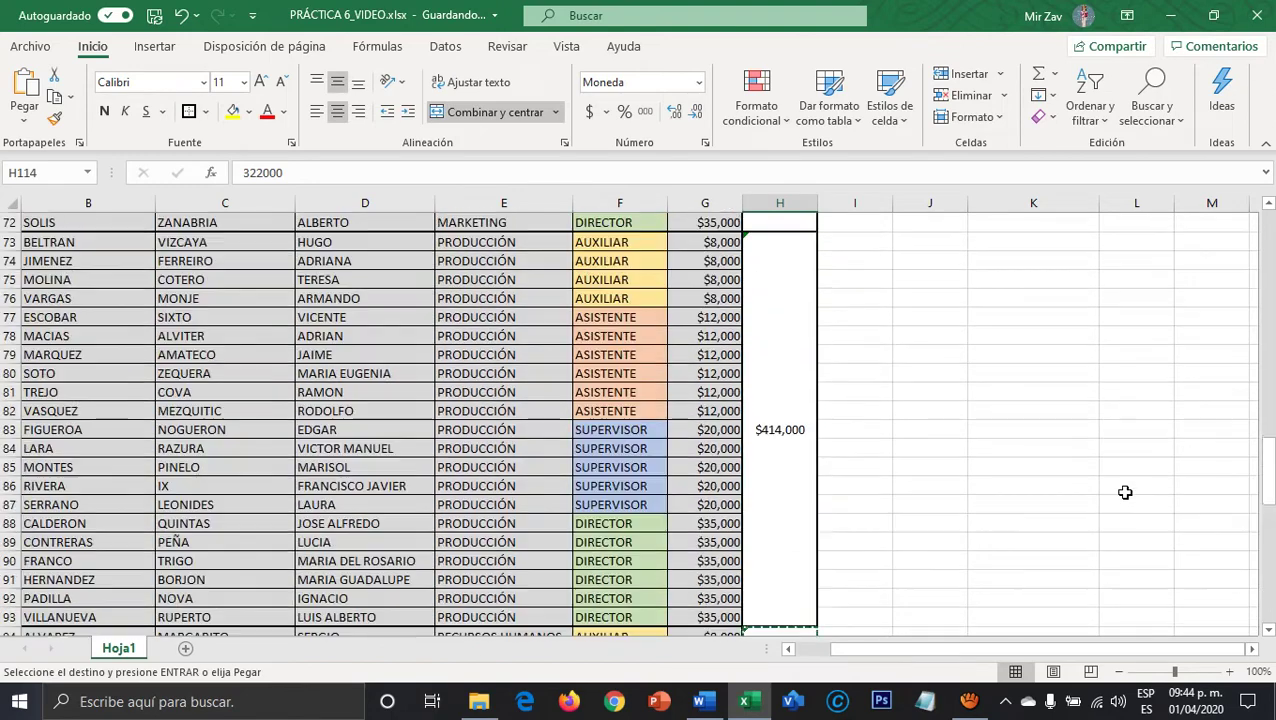
pyautogui.scroll(-5, 864, 471)
pyautogui.scroll(-7, 864, 471)
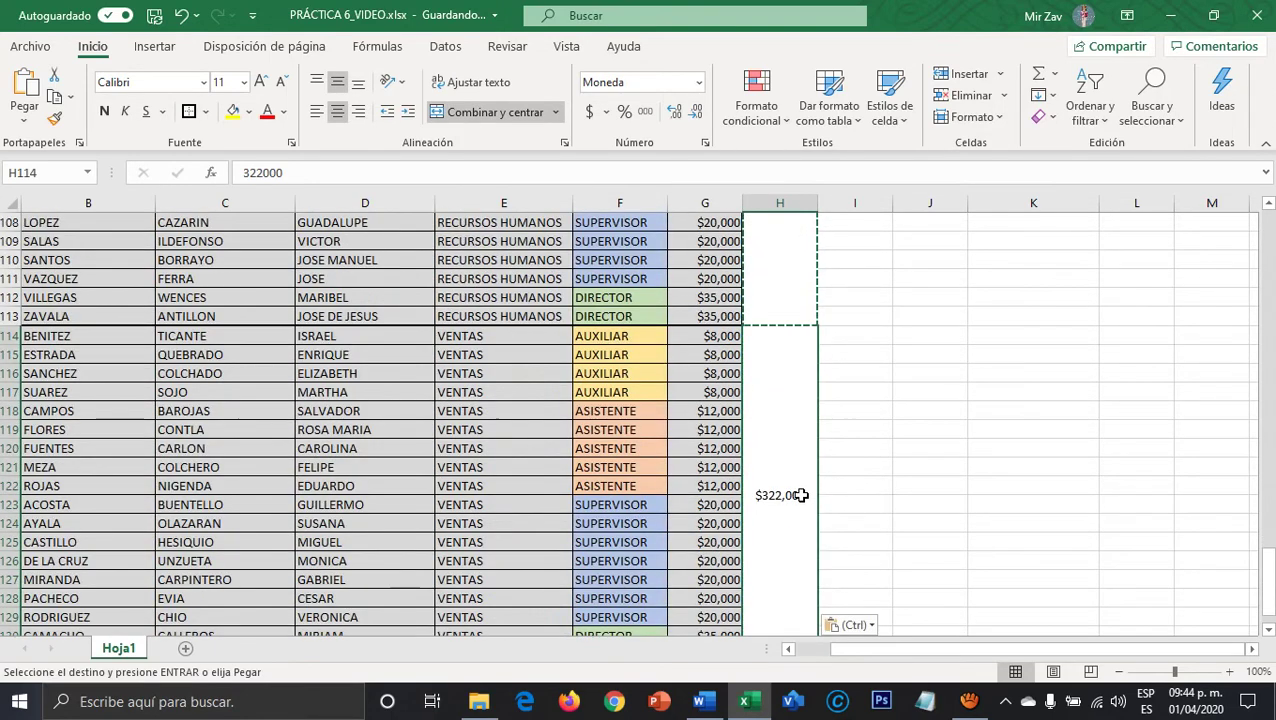
pyautogui.scroll(7, 1242, 450)
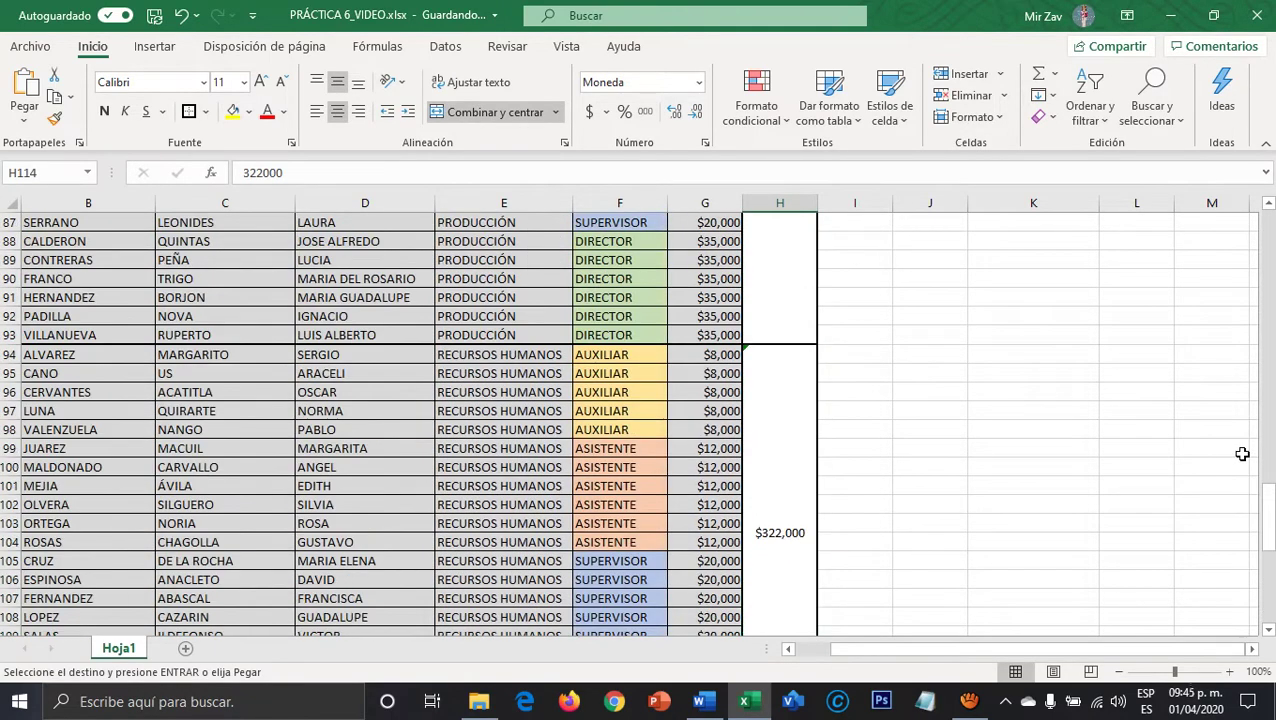
# Paste the amount copied from VENTAS cell H114 into L8 as values only.
pyautogui.moveTo(1267, 450); pyautogui.dragTo(1267, 235)
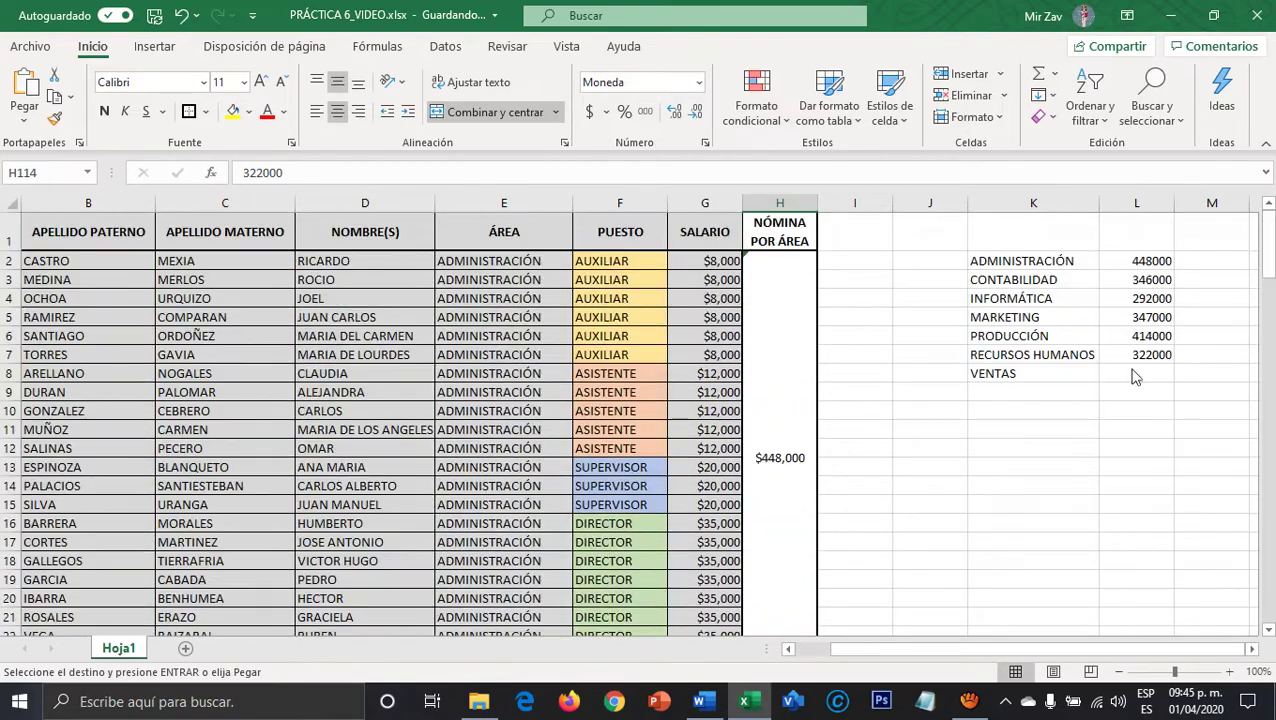
pyautogui.click(1131, 372)
pyautogui.rightClick(1131, 372)
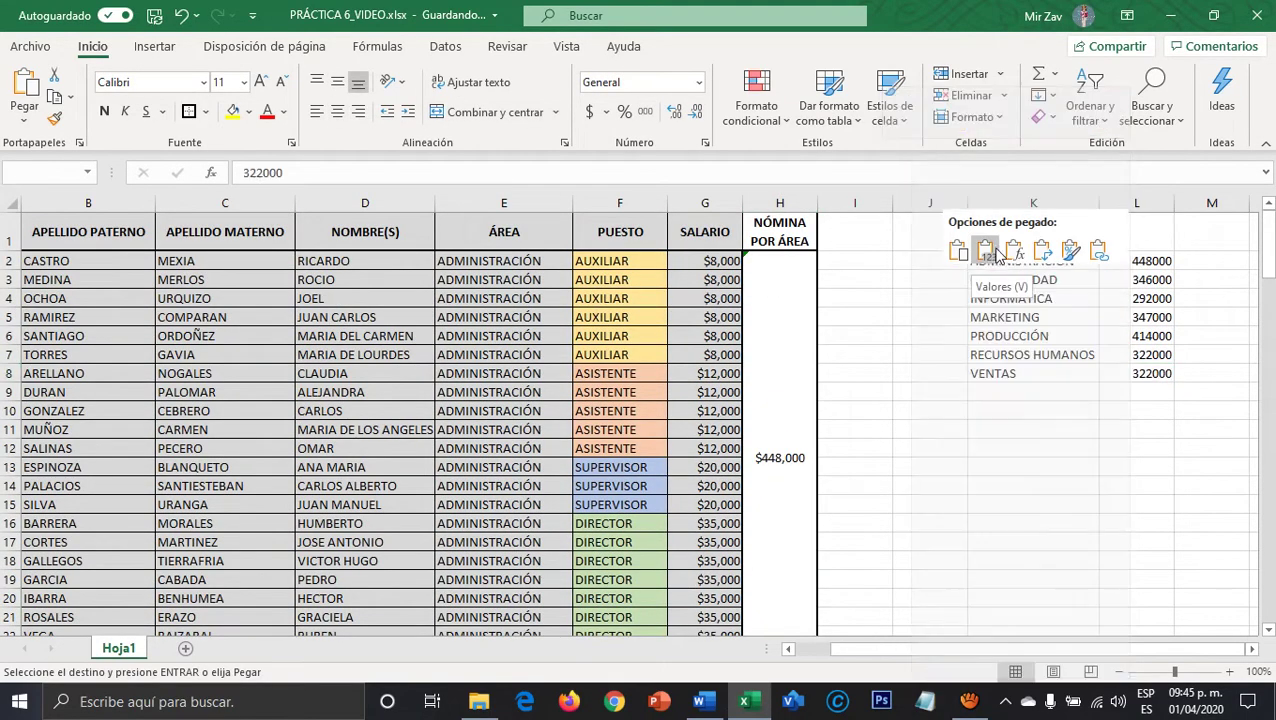
pyautogui.click(986, 251)
# Compare the RECURSOS HUMANOS and VENTAS payroll totals in column H with their entries in L7 and L8.
pyautogui.scroll(-20, 782, 515)
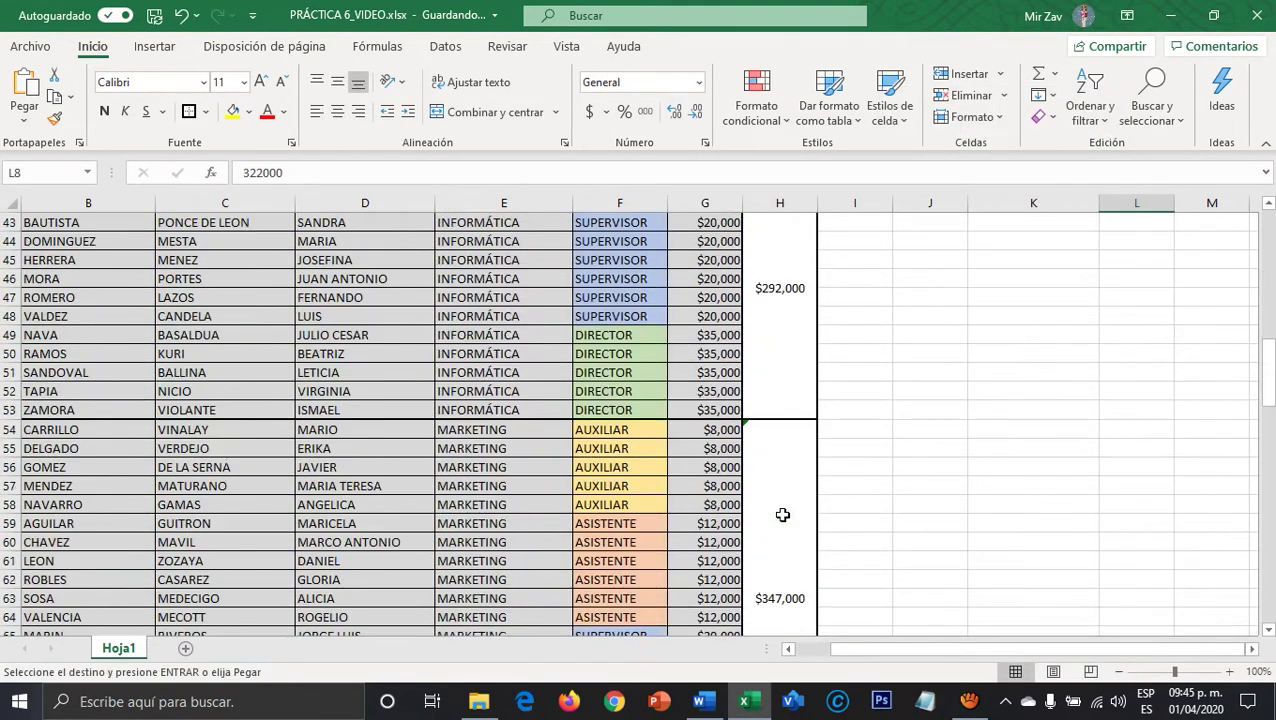
pyautogui.scroll(-12, 782, 515)
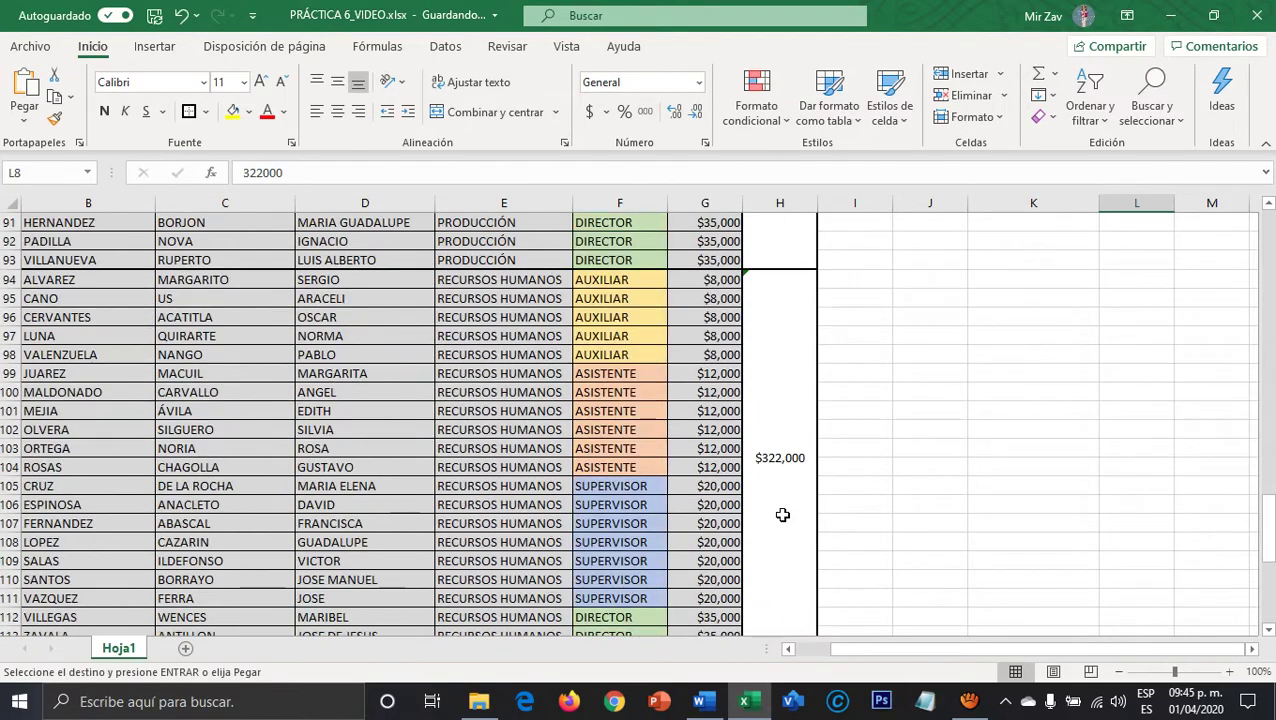
pyautogui.scroll(-2, 782, 515)
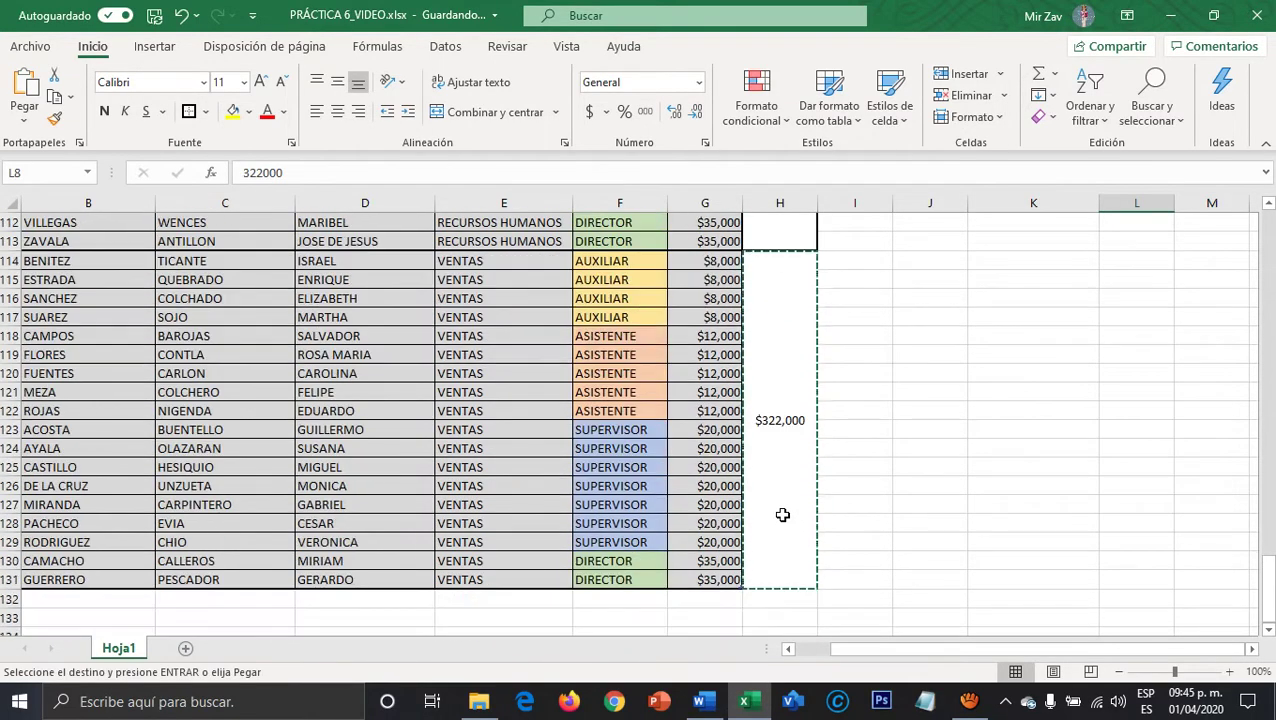
pyautogui.scroll(8, 782, 515)
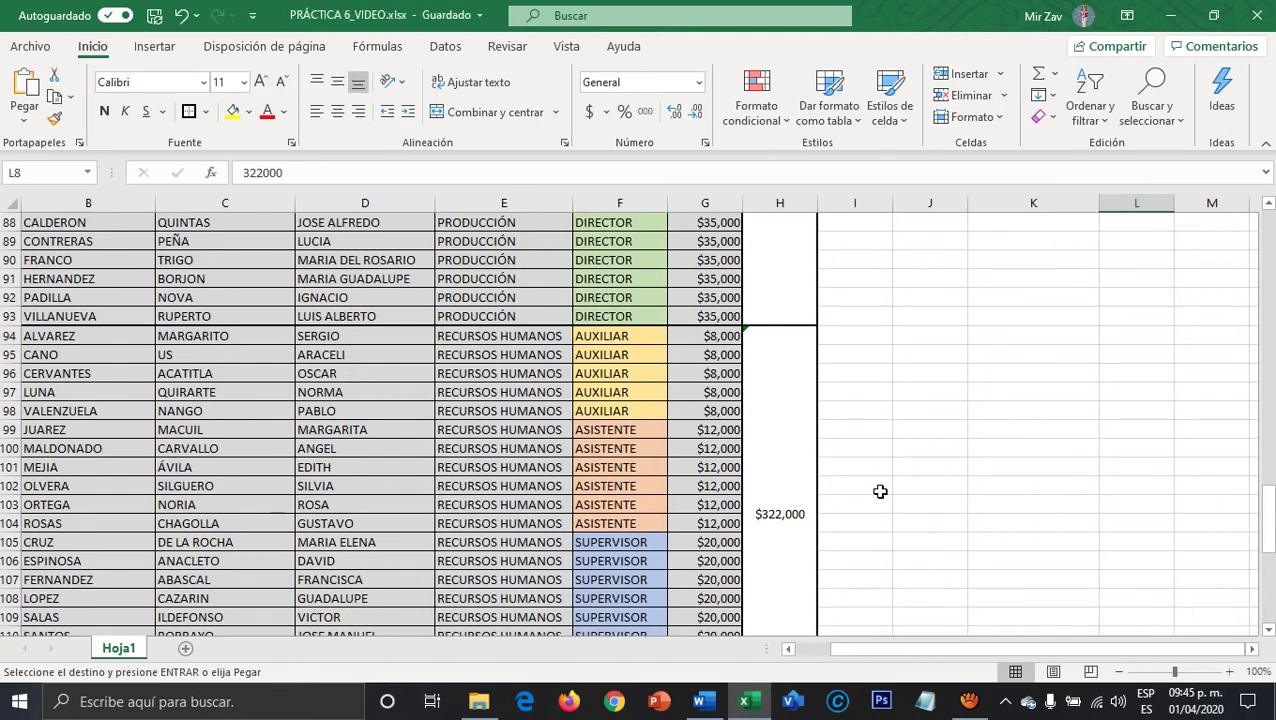
pyautogui.scroll(-3, 880, 491)
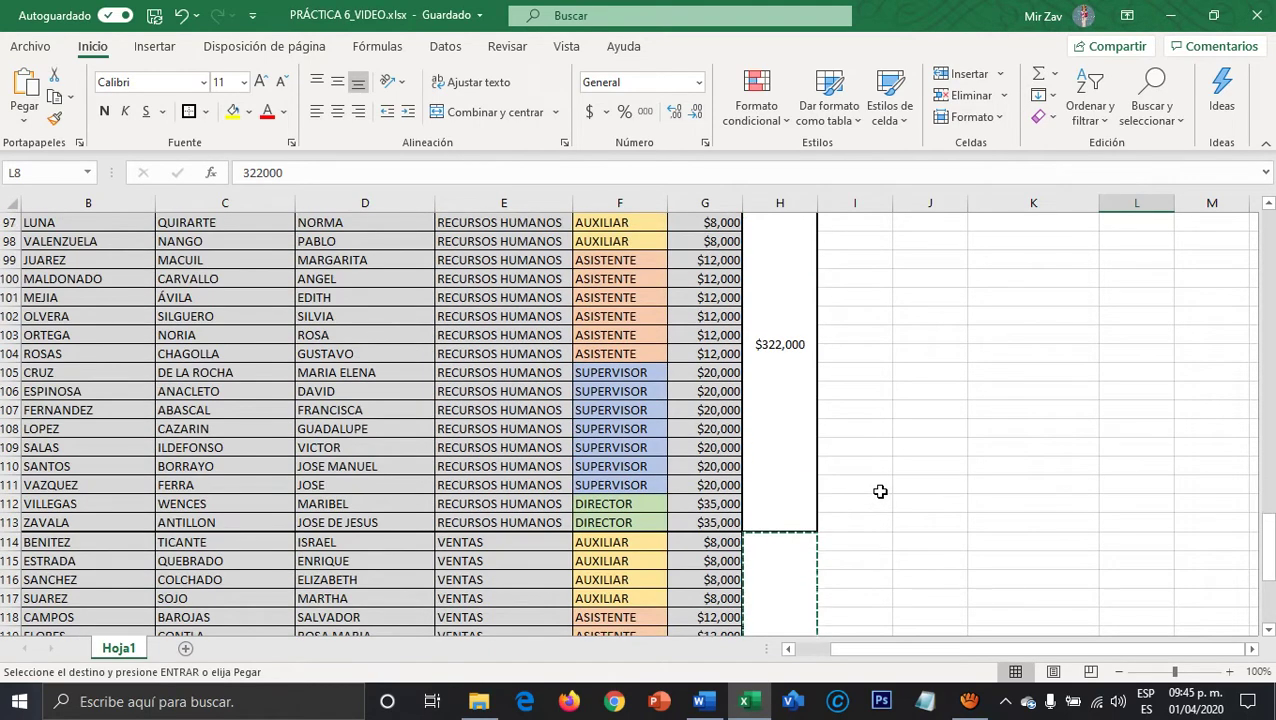
pyautogui.scroll(18, 880, 491)
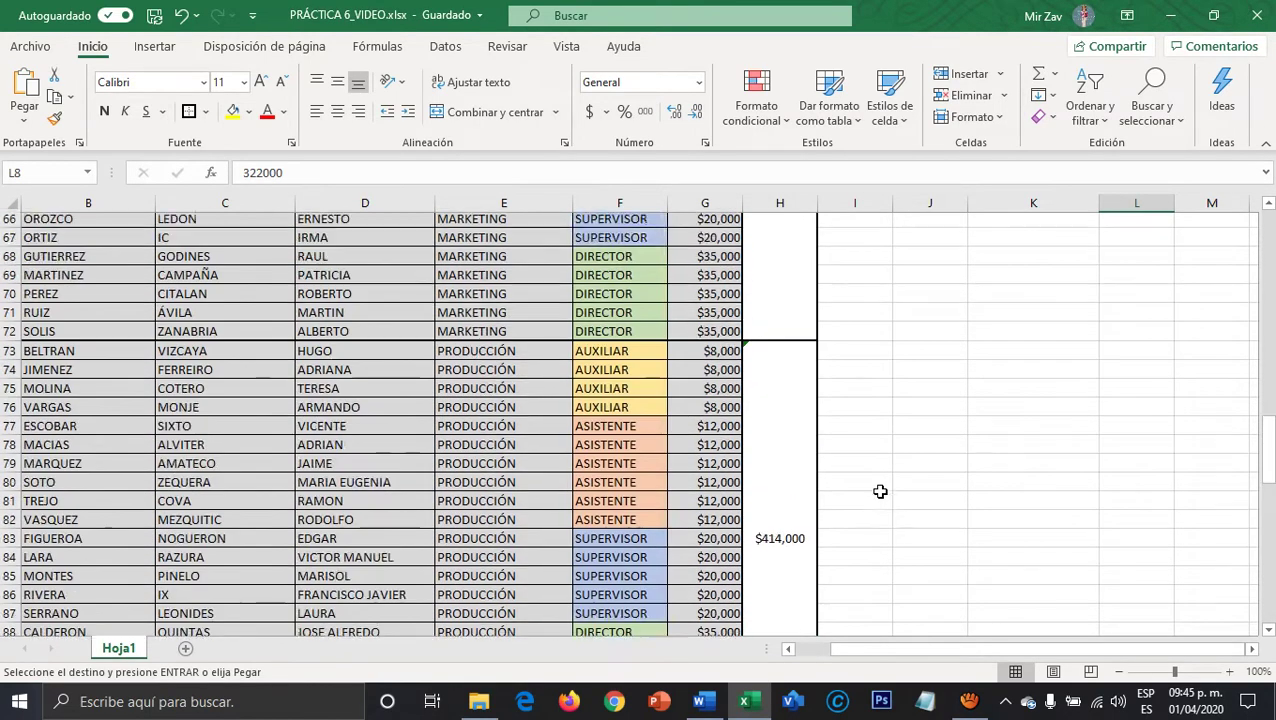
pyautogui.scroll(14, 880, 491)
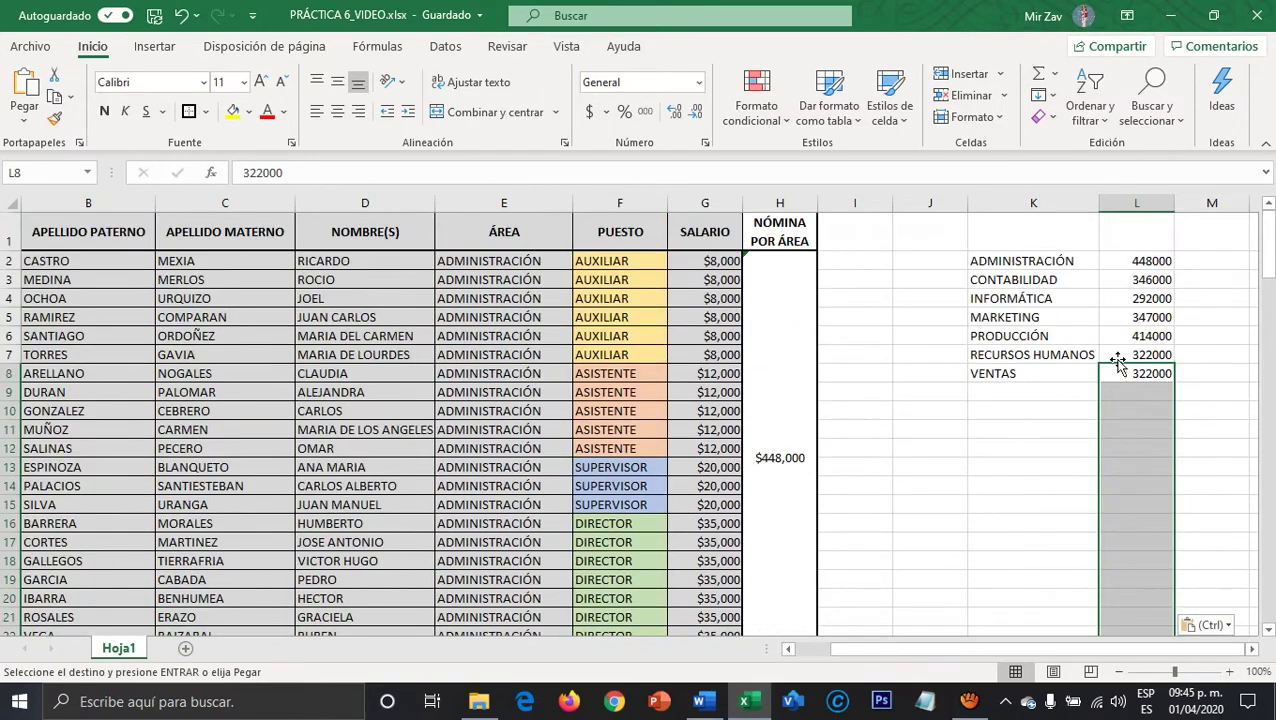
# Enter the headers ÁREA in K1 and NÓMINA POR ÁREA in L1, and wrap the text in both cells.
pyautogui.click(1118, 360)
pyautogui.click(1020, 231)
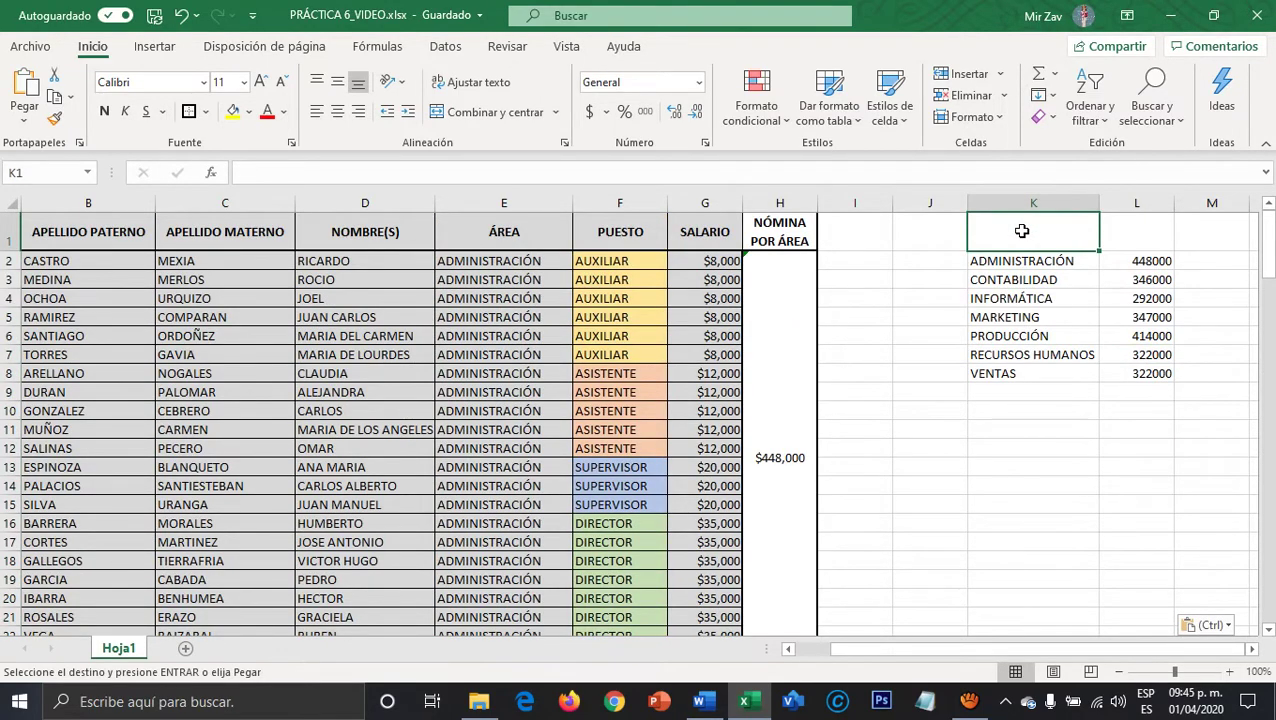
pyautogui.write('ÁREA')
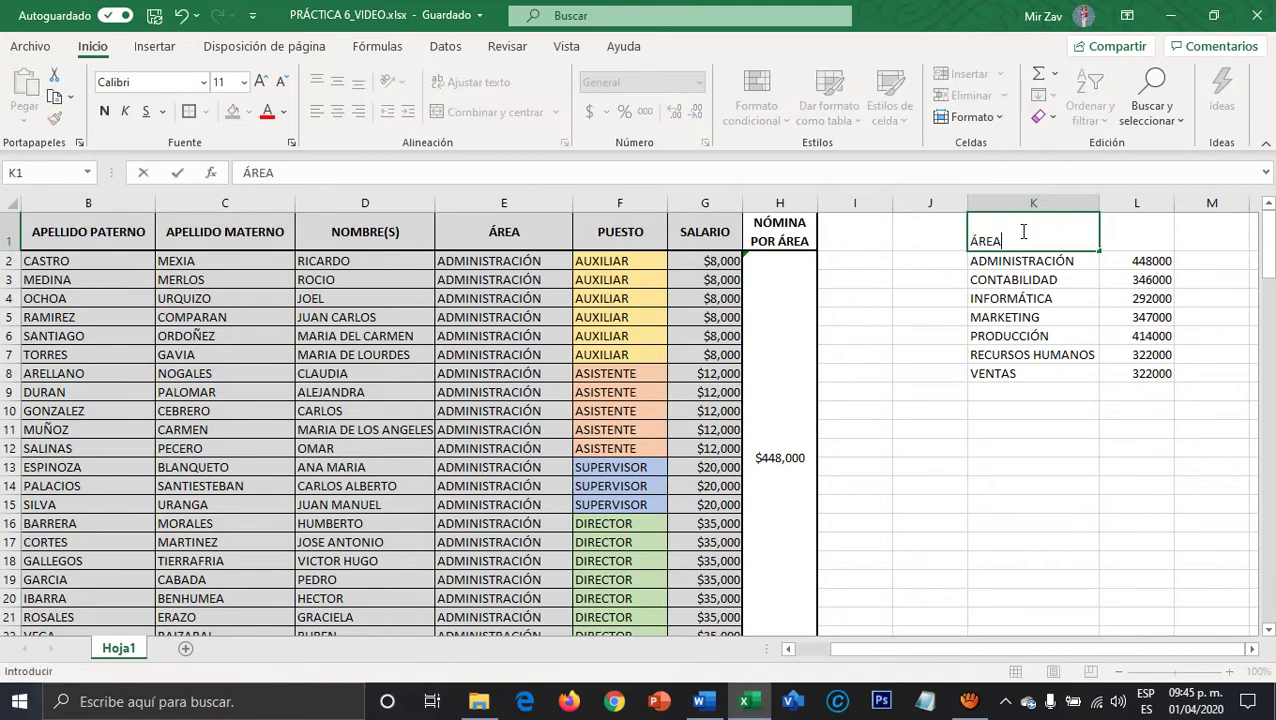
pyautogui.press('Tab')
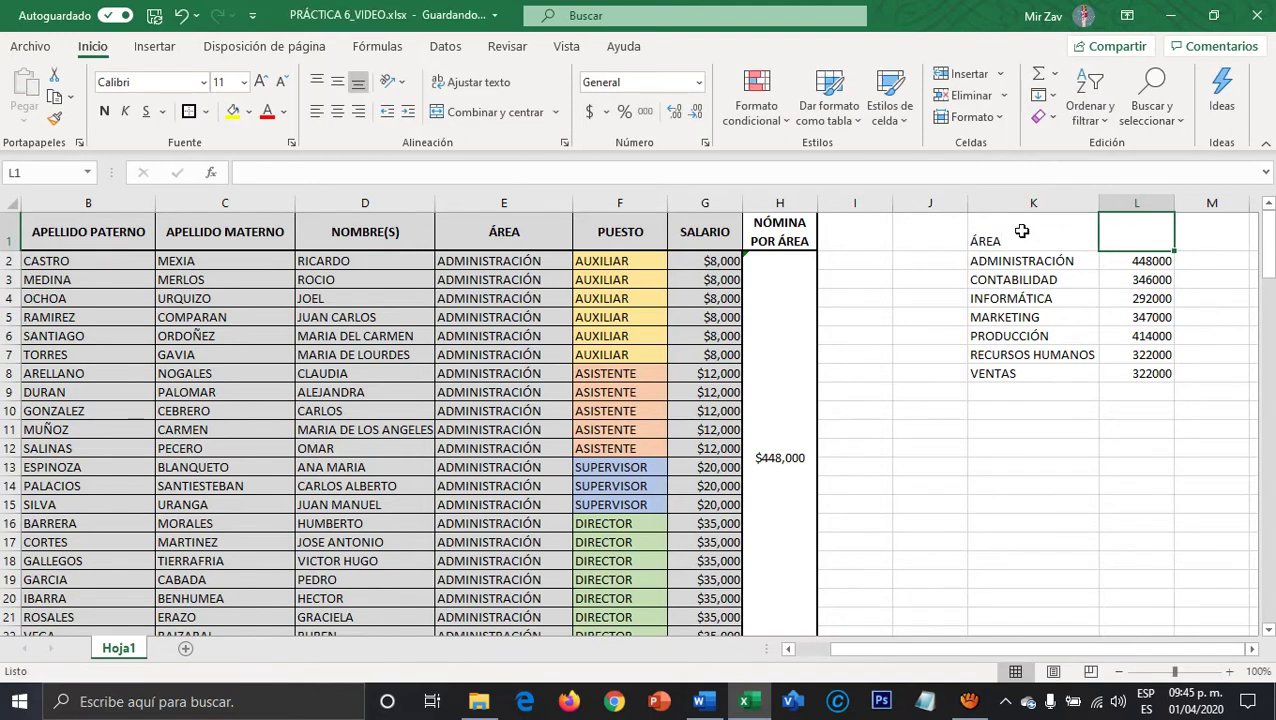
pyautogui.write('NÓMINA POR ÁREA')
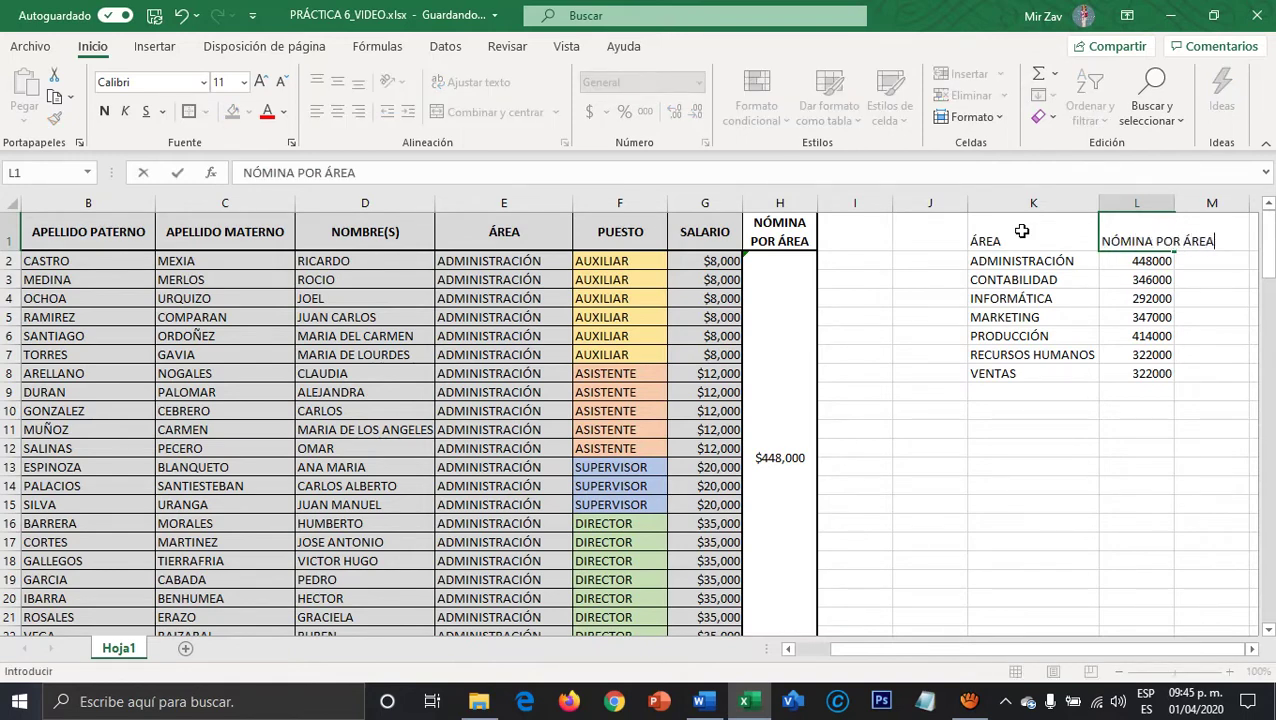
pyautogui.moveTo(1021, 231); pyautogui.dragTo(1108, 241)
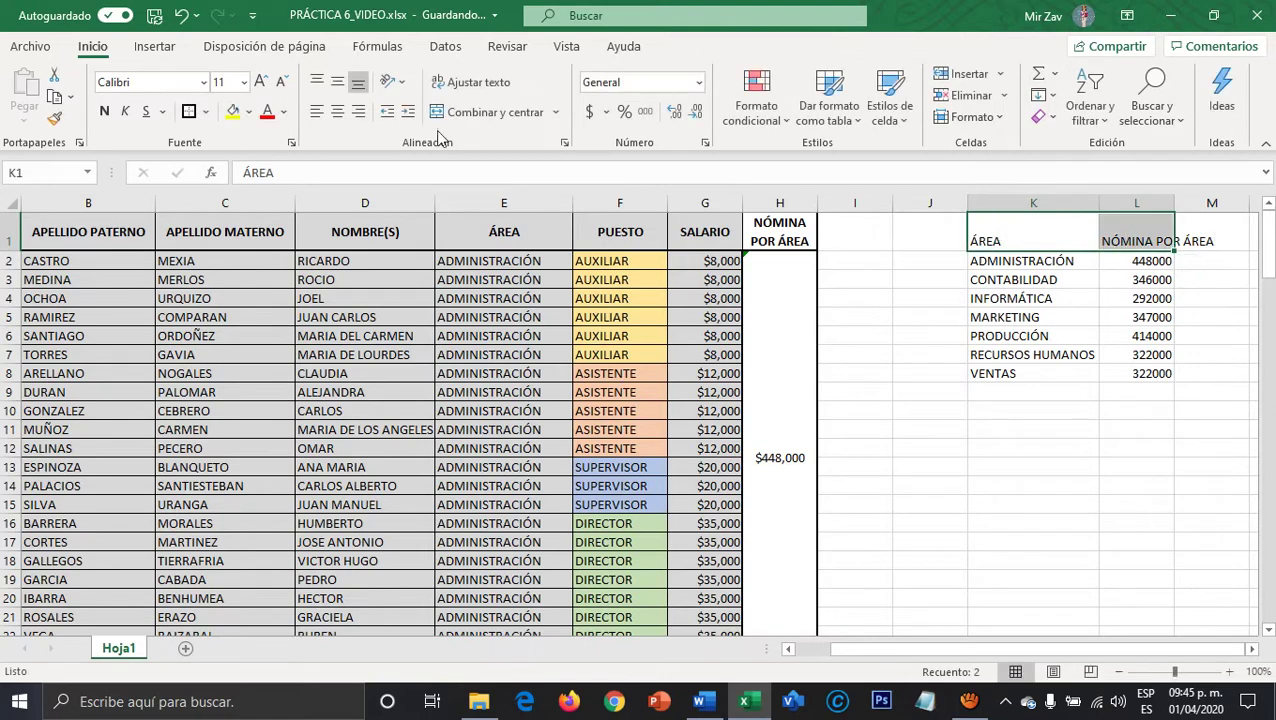
pyautogui.click(474, 86)
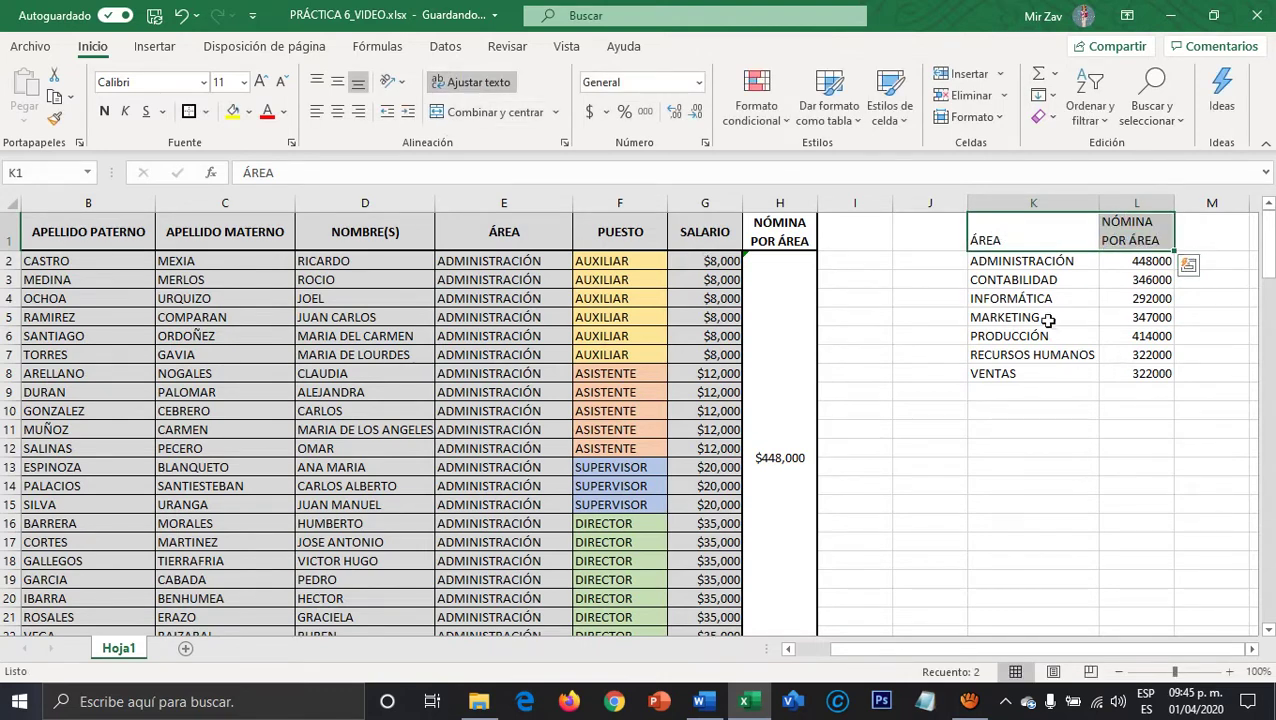
# Apply all borders to the summary table in K1:L8.
pyautogui.moveTo(1030, 238); pyautogui.dragTo(1142, 370)
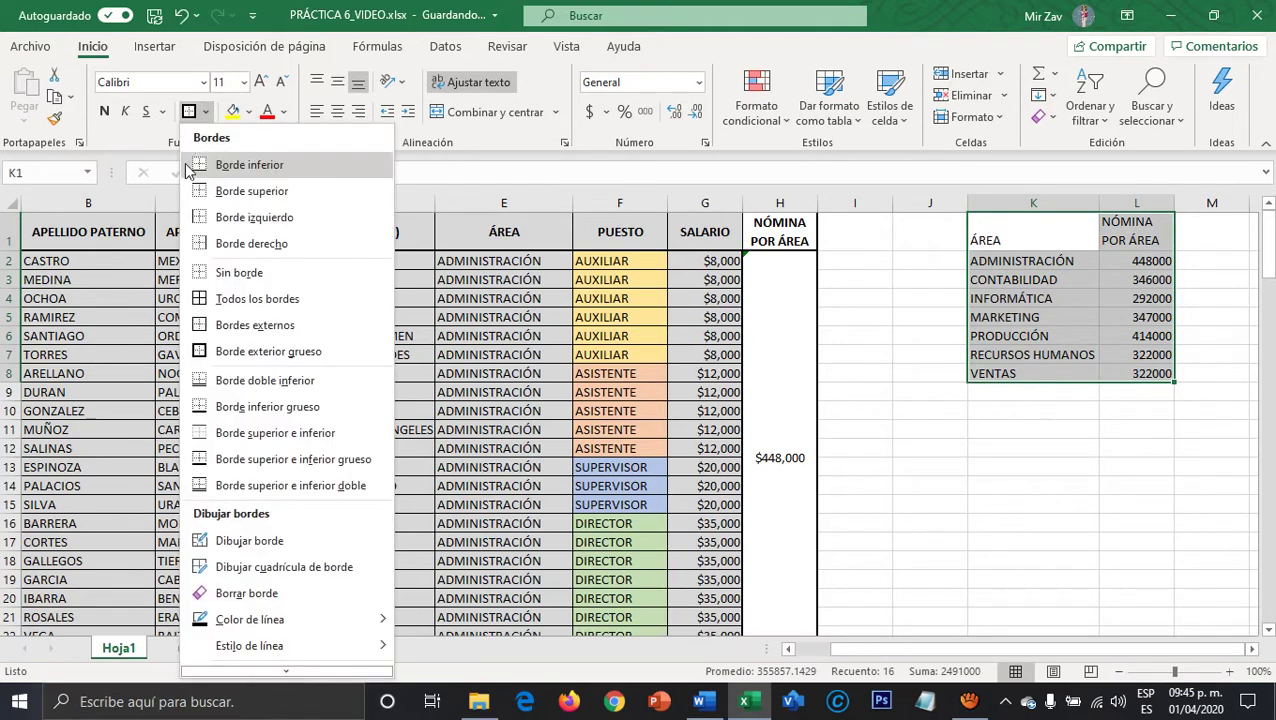
pyautogui.click(206, 111)
pyautogui.click(200, 299)
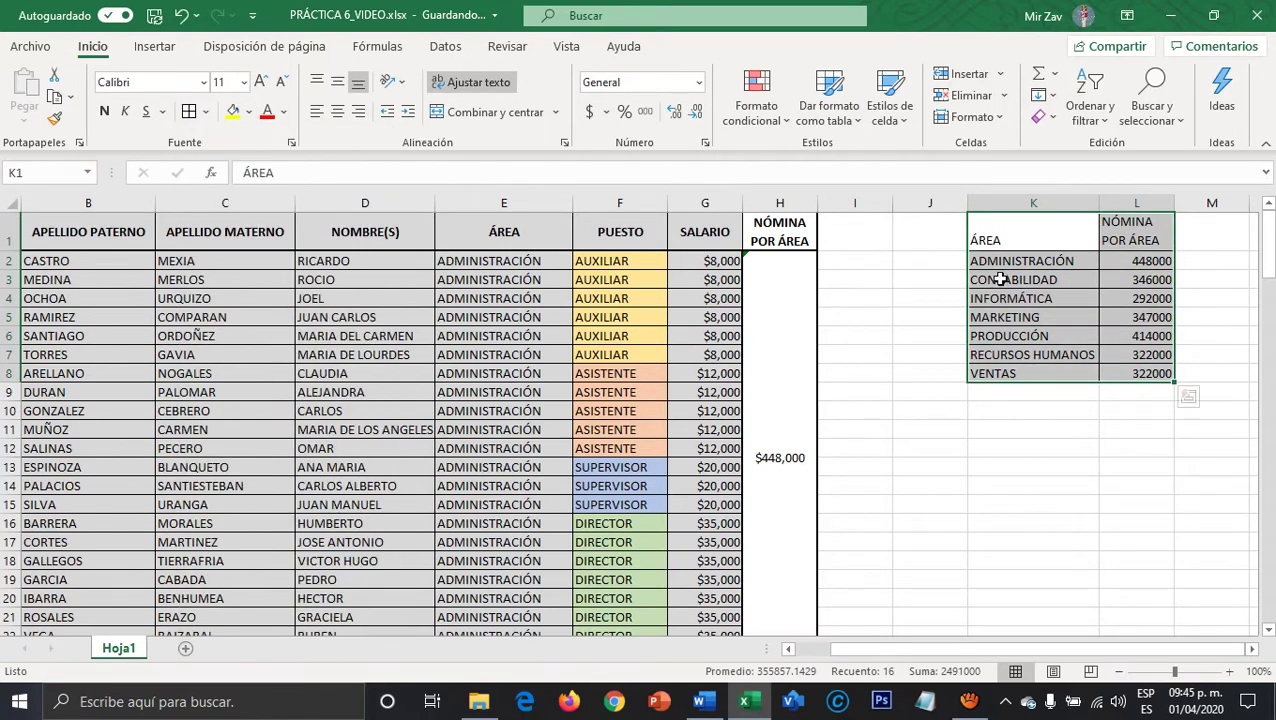
# Center the K1:L1 headers horizontally and make them bold.
pyautogui.click(1029, 233)
pyautogui.moveTo(1029, 233); pyautogui.dragTo(1110, 230)
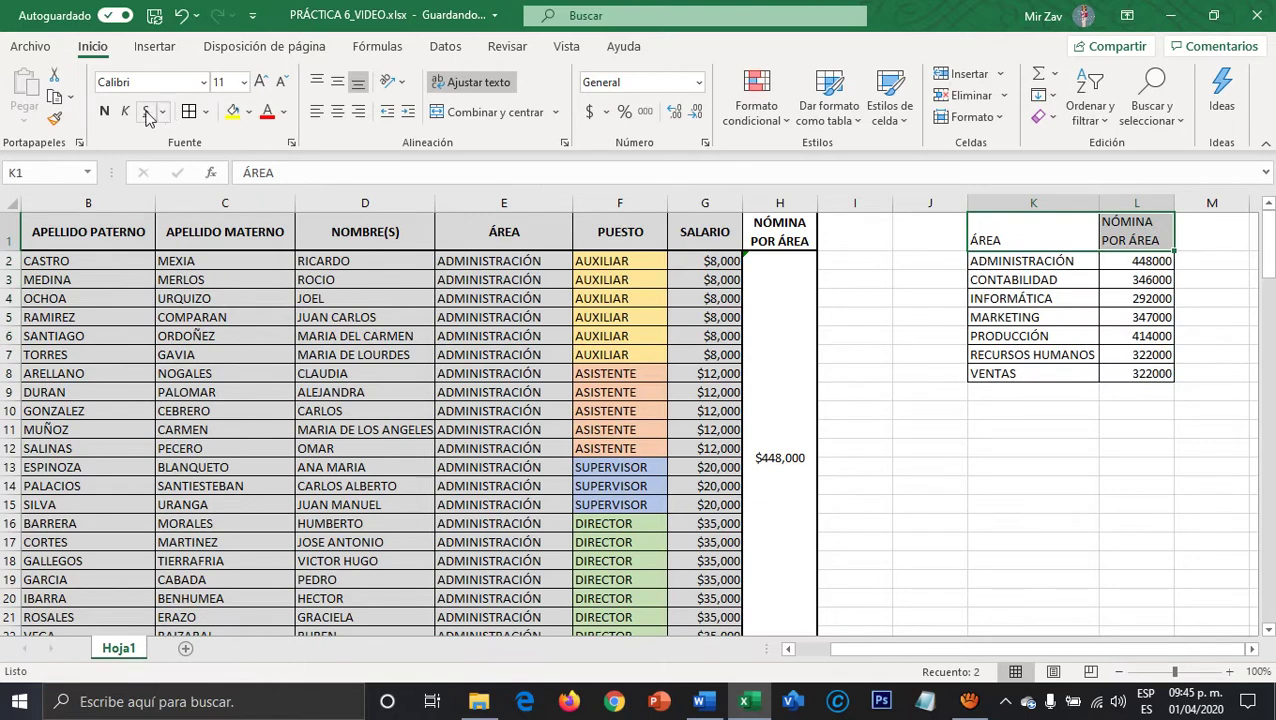
pyautogui.click(337, 111)
pyautogui.click(104, 112)
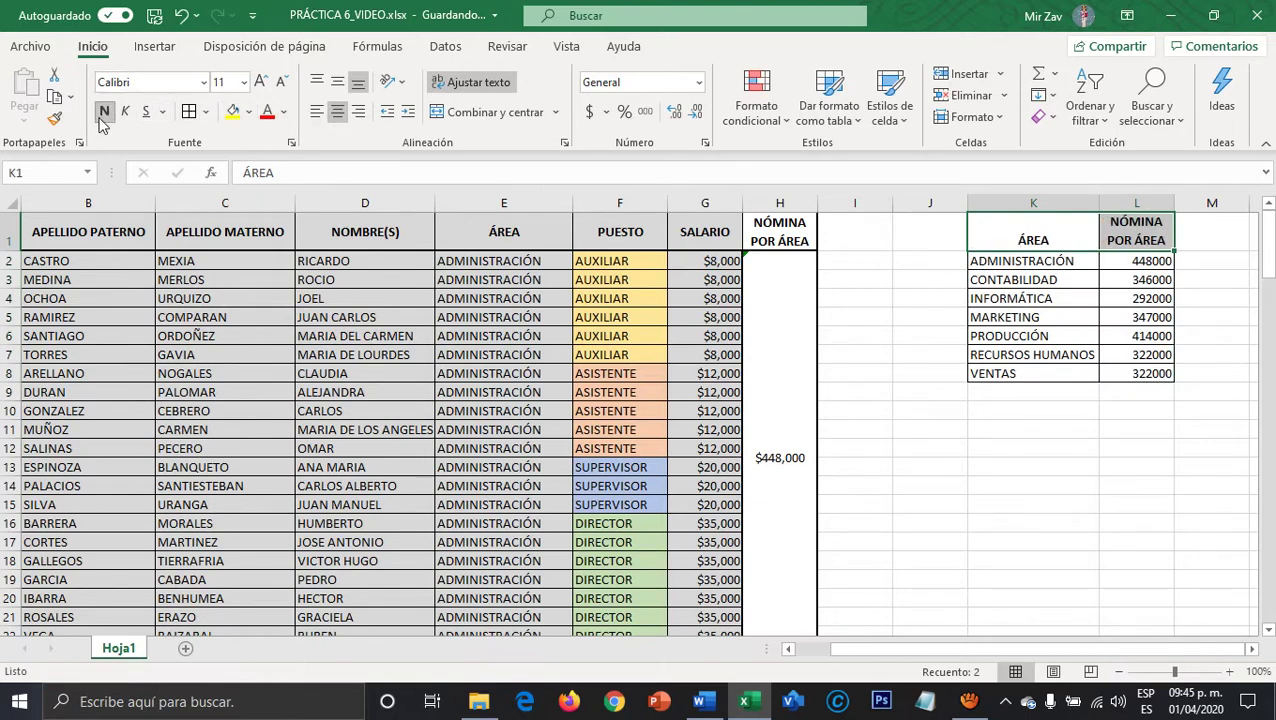
# Give the K1:L1 headers a dark blue-gray fill with white text and align them vertically to the middle.
pyautogui.click(249, 112)
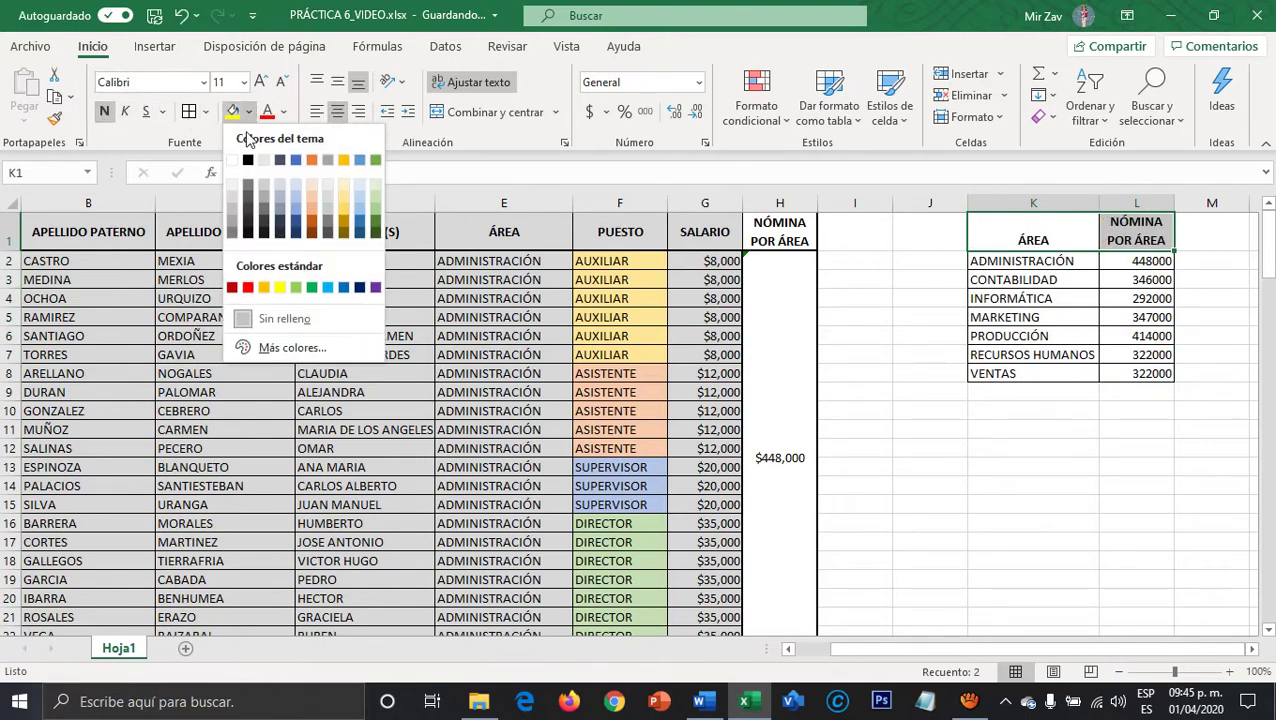
pyautogui.click(249, 219)
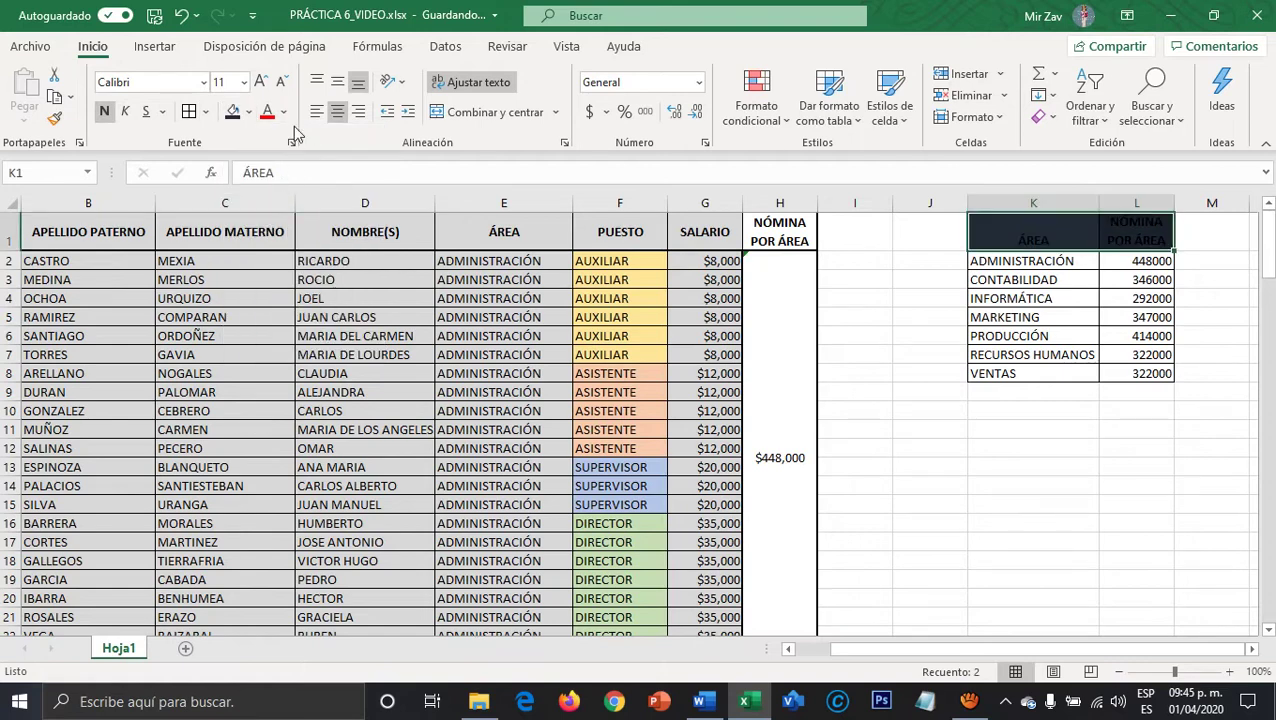
pyautogui.click(283, 111)
pyautogui.click(276, 184)
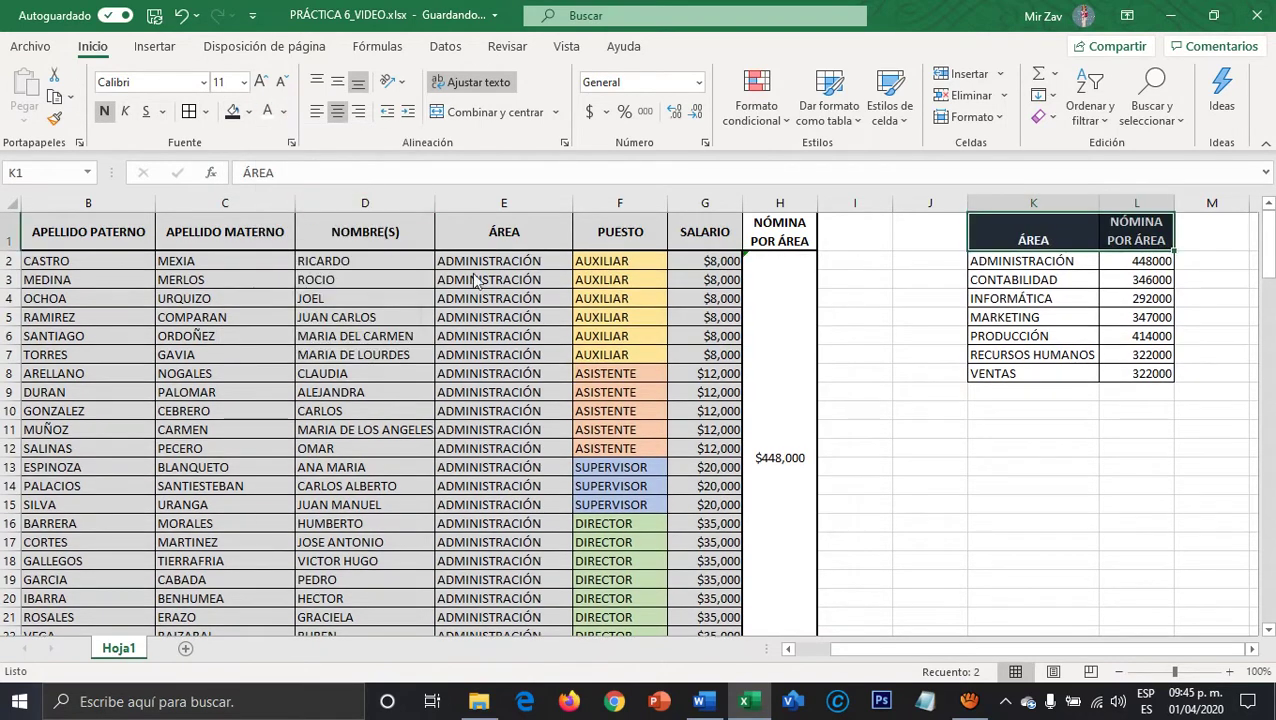
pyautogui.click(337, 82)
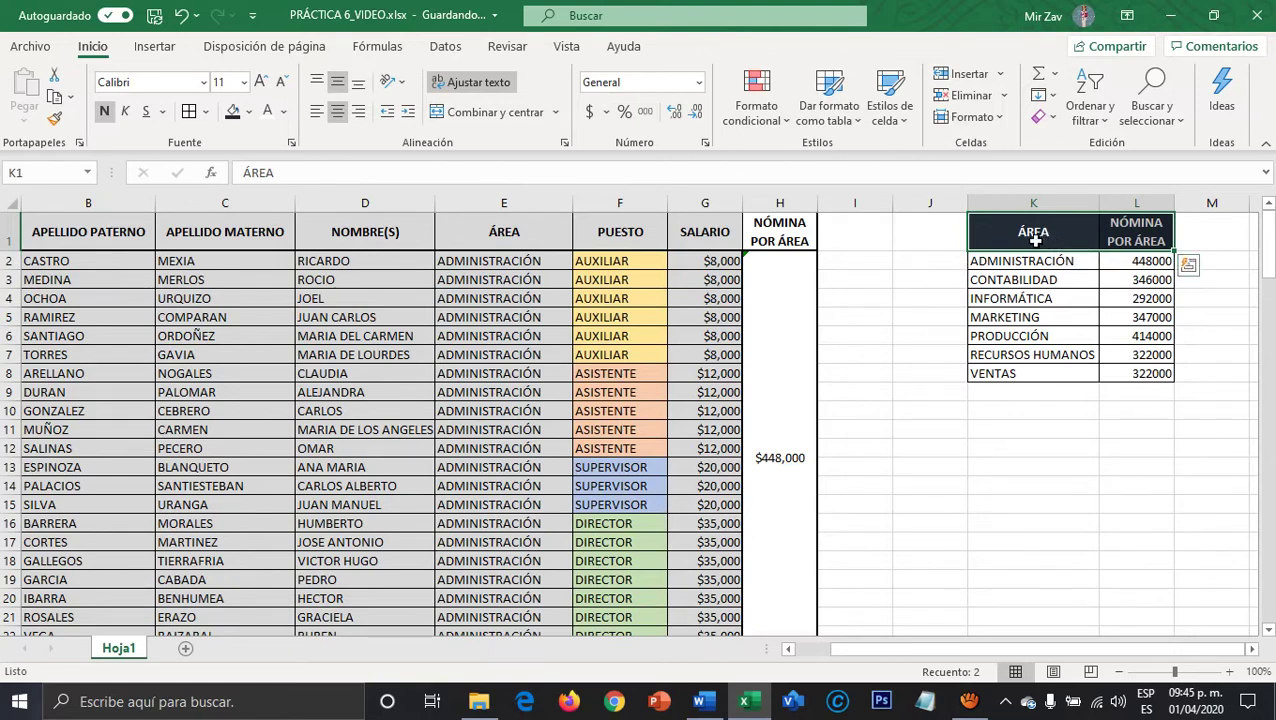
# Give the employee table's headers, through NÓMINA POR ÁREA in H1, the same dark blue-gray fill and white text.
pyautogui.moveTo(93, 241); pyautogui.dragTo(775, 245)
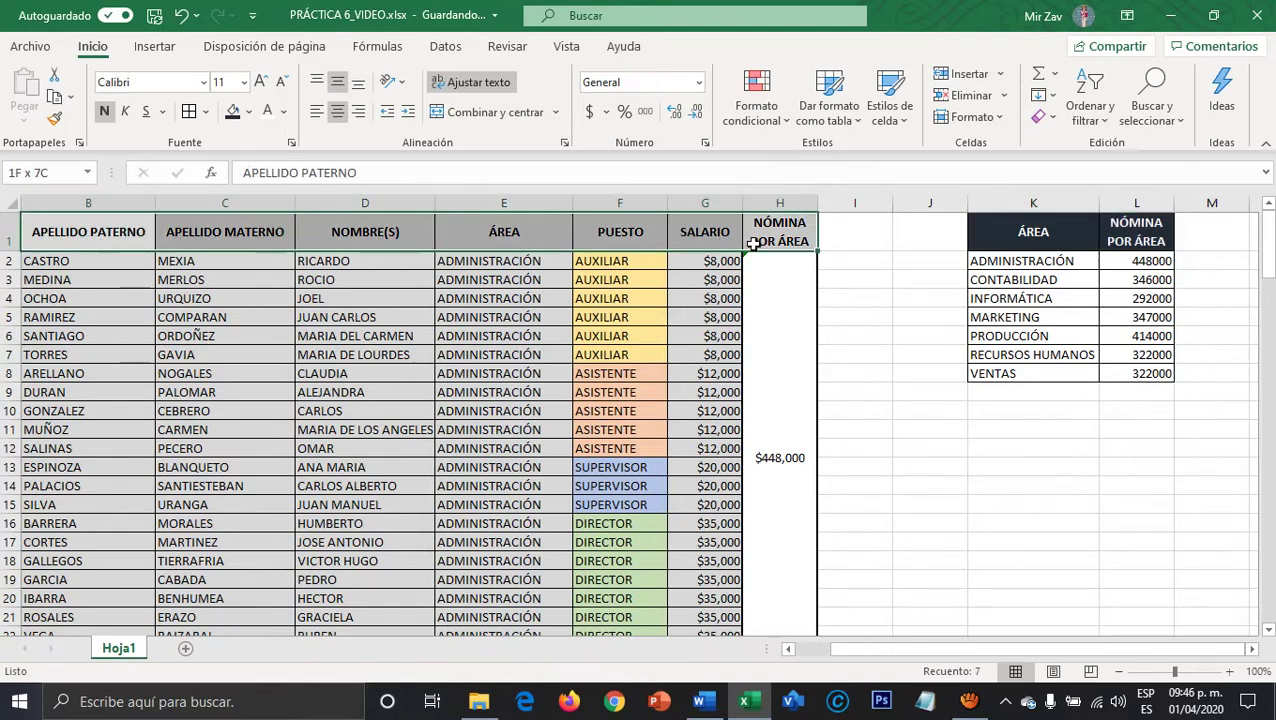
pyautogui.click(231, 111)
pyautogui.click(973, 509)
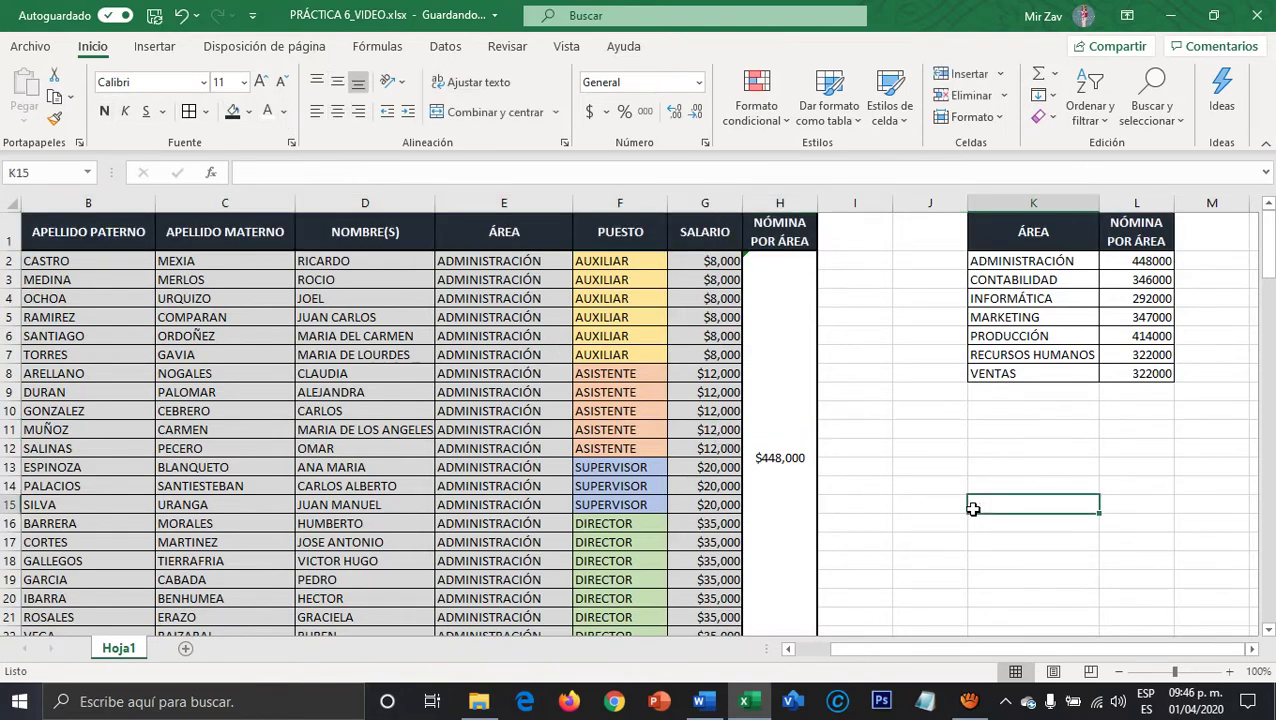
# Add a thick outside border around the summary table in K1:L8.
pyautogui.moveTo(998, 221); pyautogui.dragTo(1145, 375)
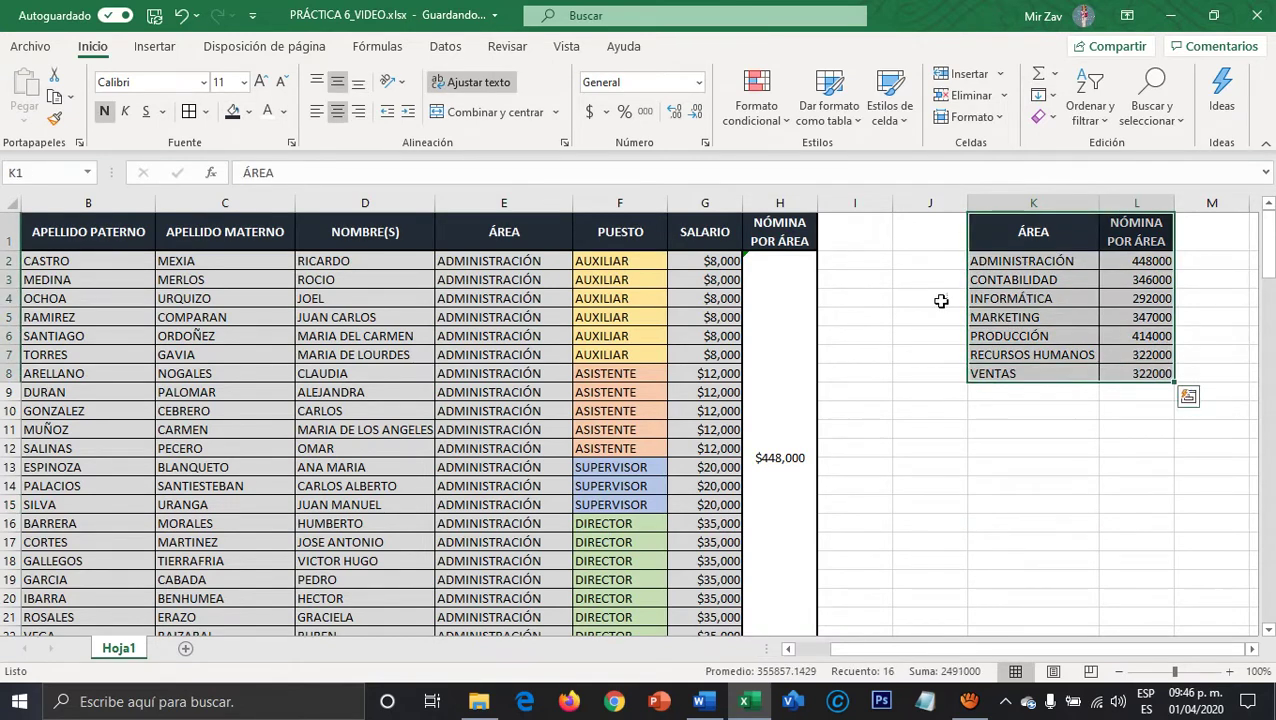
pyautogui.click(205, 111)
pyautogui.click(198, 357)
pyautogui.click(979, 530)
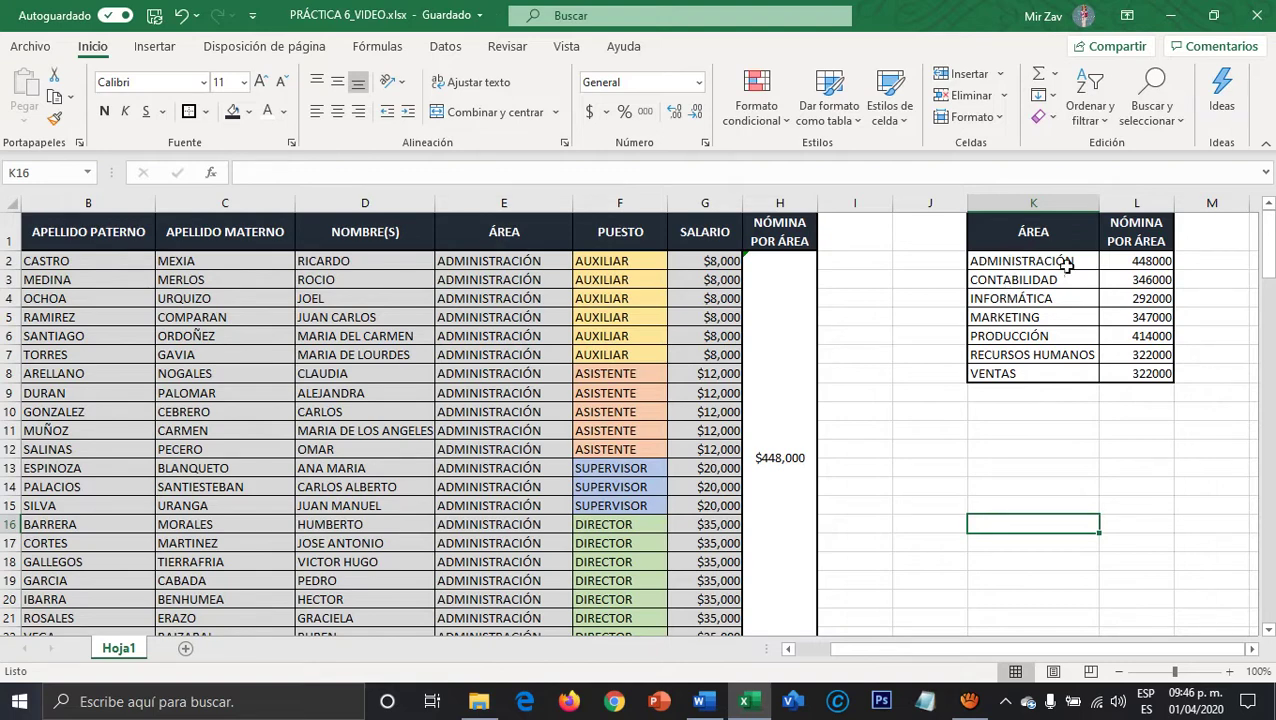
# Format the payroll totals in L2:L8 with the Moneda number format.
pyautogui.moveTo(1127, 263); pyautogui.dragTo(1120, 370)
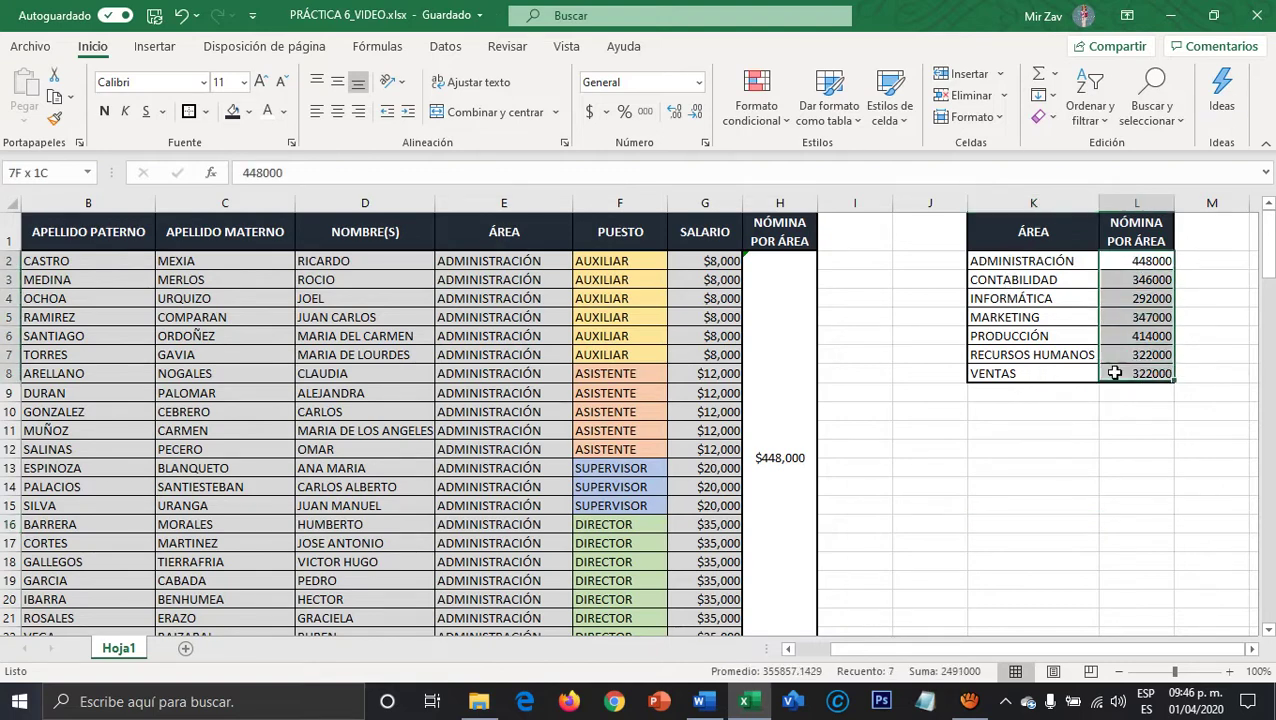
pyautogui.click(698, 82)
pyautogui.click(676, 205)
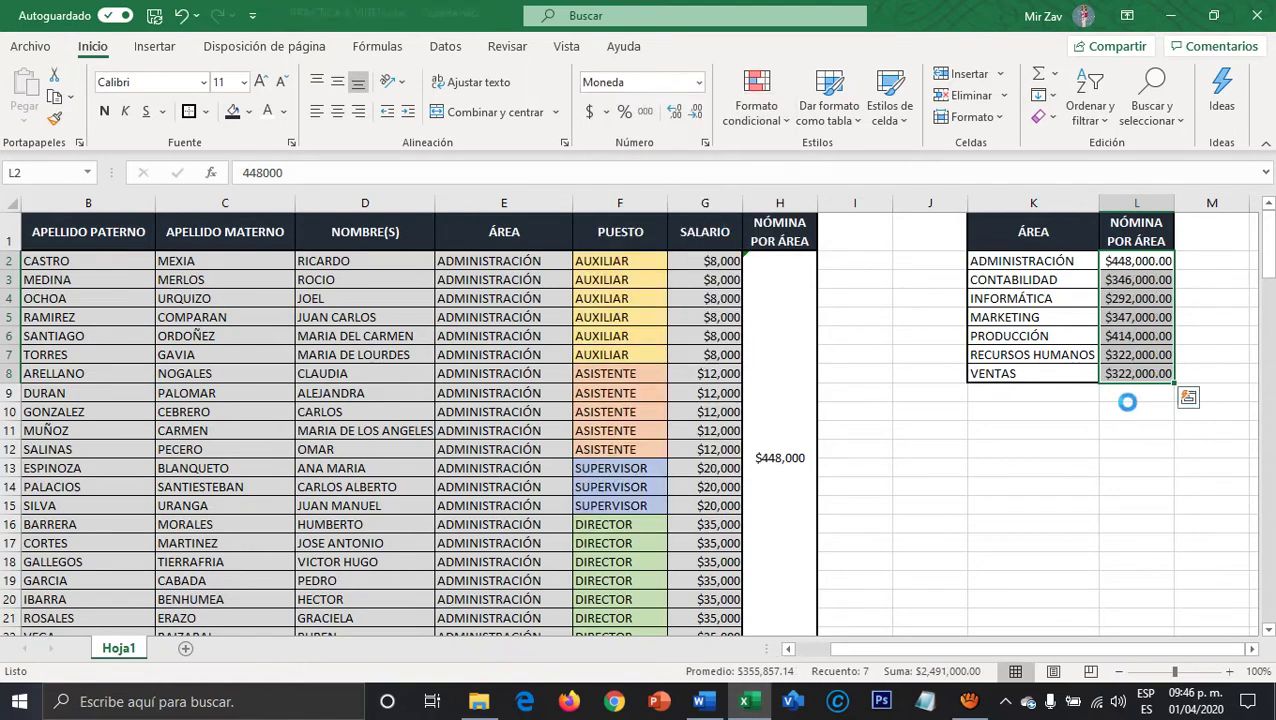
pyautogui.click(1094, 431)
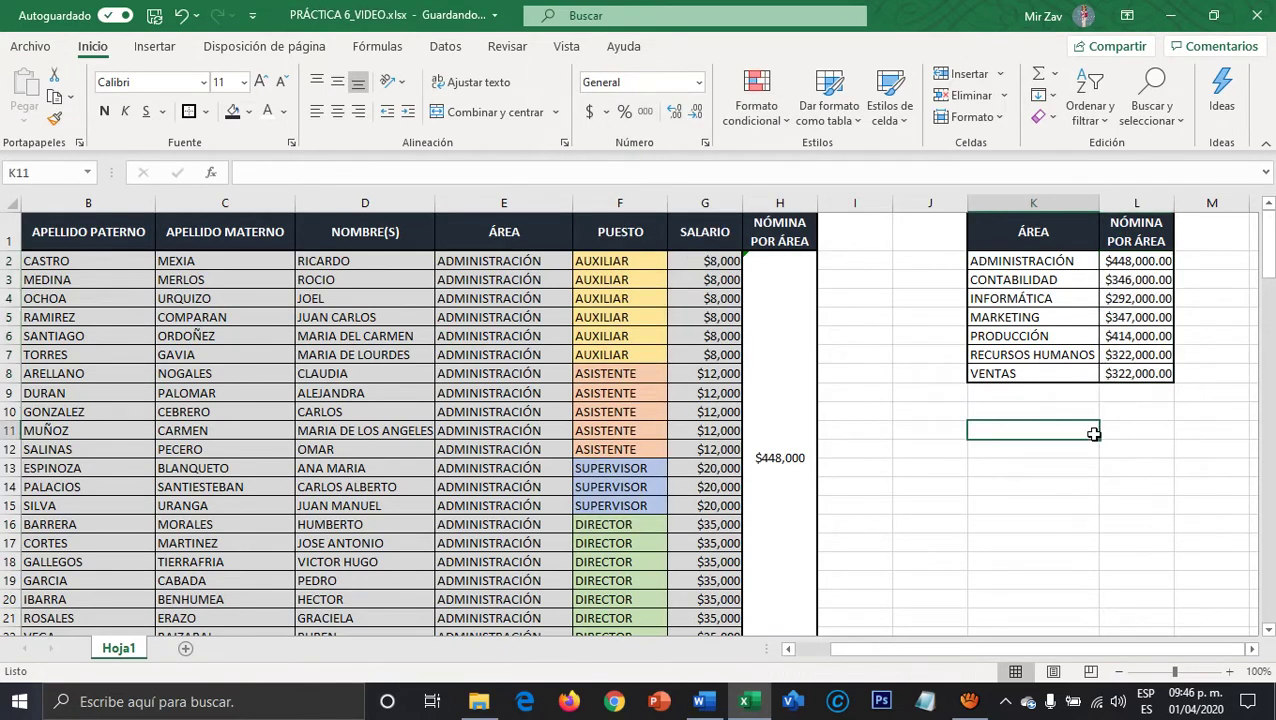
pyautogui.moveTo(1137, 264); pyautogui.dragTo(1132, 375)
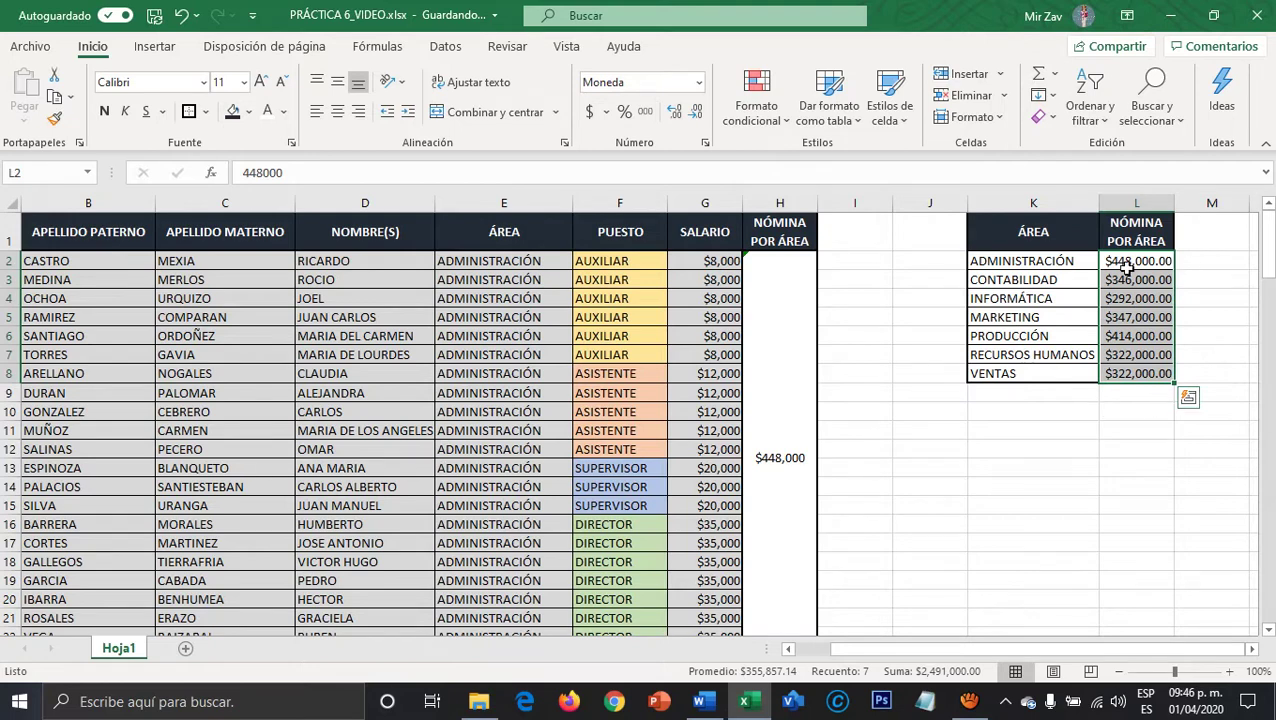
pyautogui.click(1019, 418)
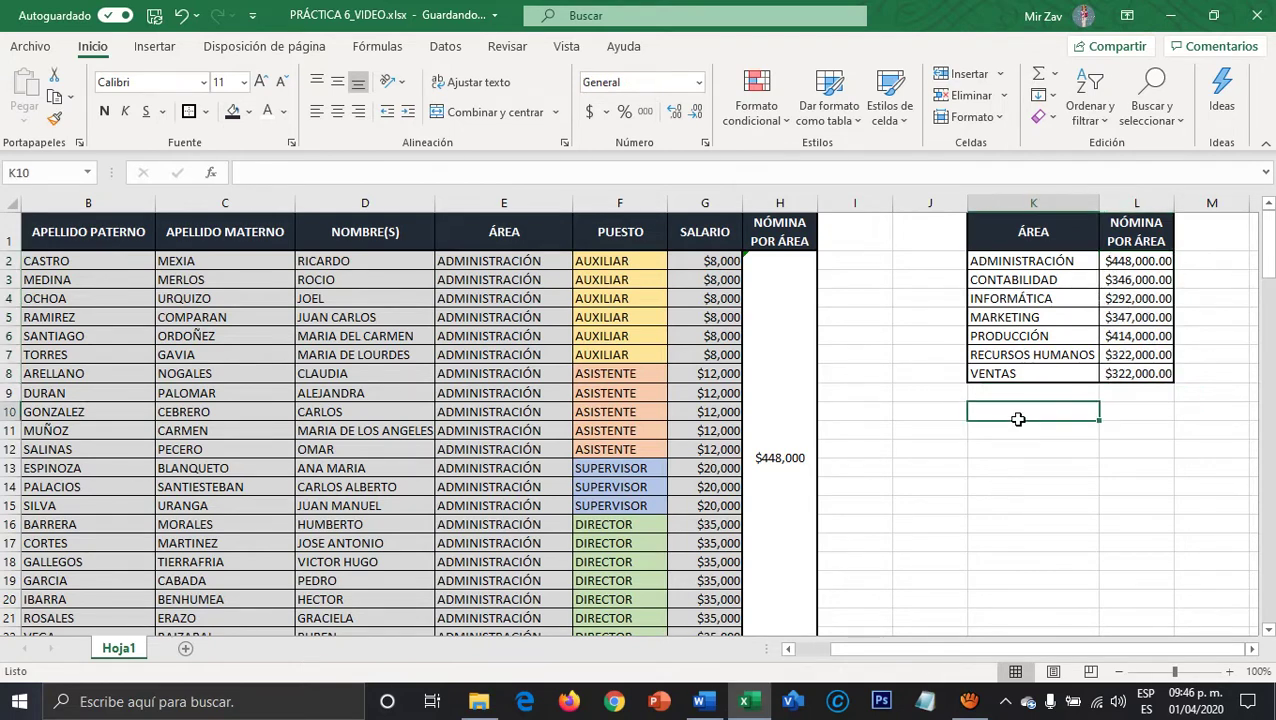
pyautogui.moveTo(985, 268); pyautogui.dragTo(1060, 356)
# Insert a 3D clustered column chart based on the summary table in K1:L8.
pyautogui.moveTo(1030, 233); pyautogui.dragTo(1156, 373)
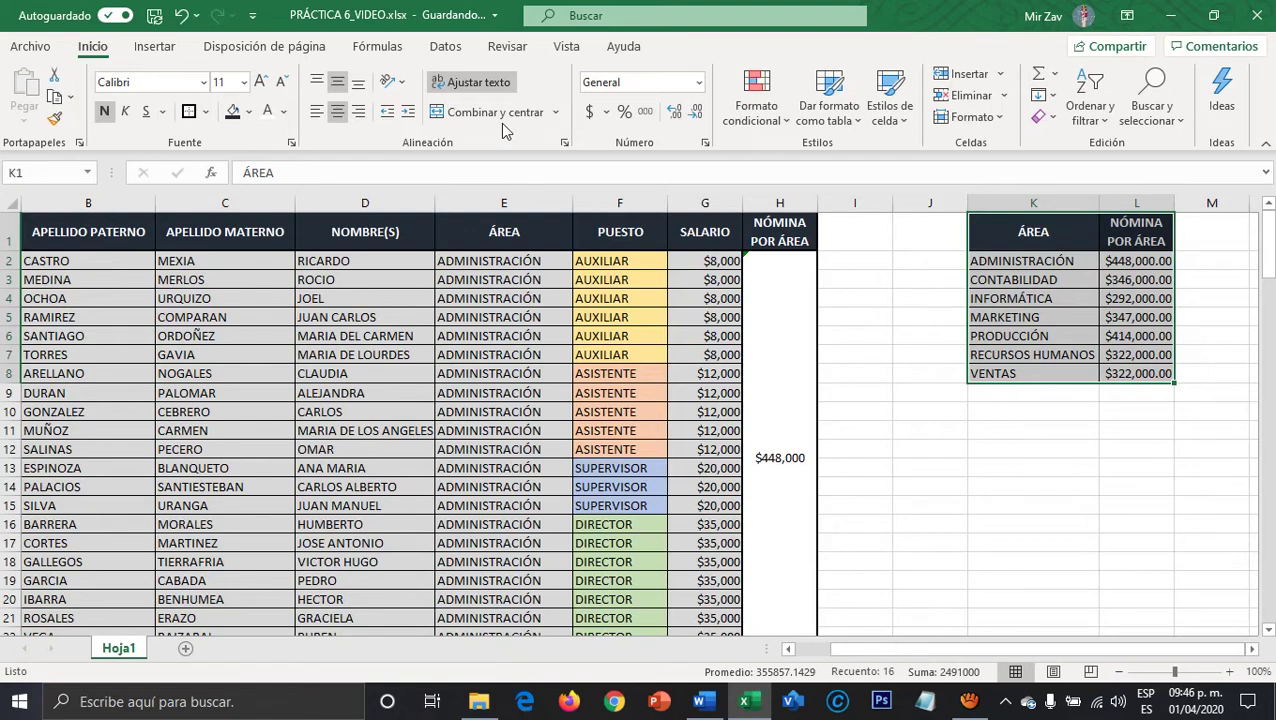
pyautogui.click(172, 50)
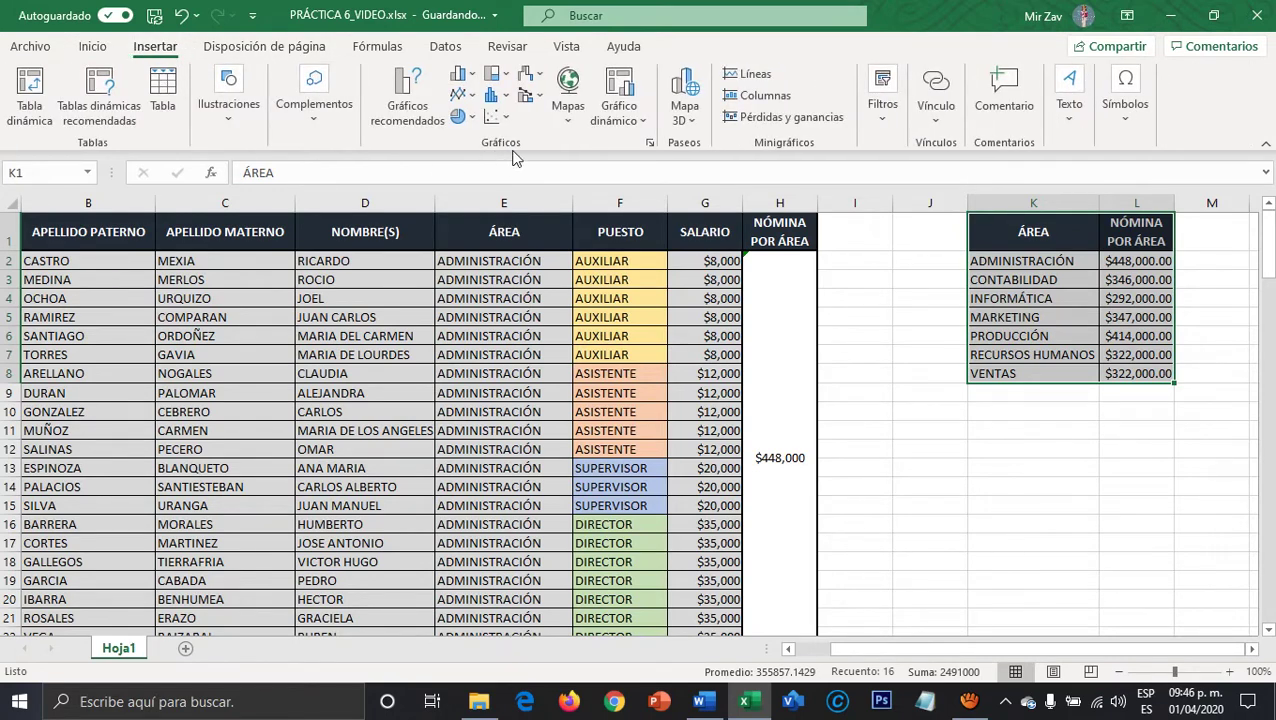
pyautogui.click(473, 78)
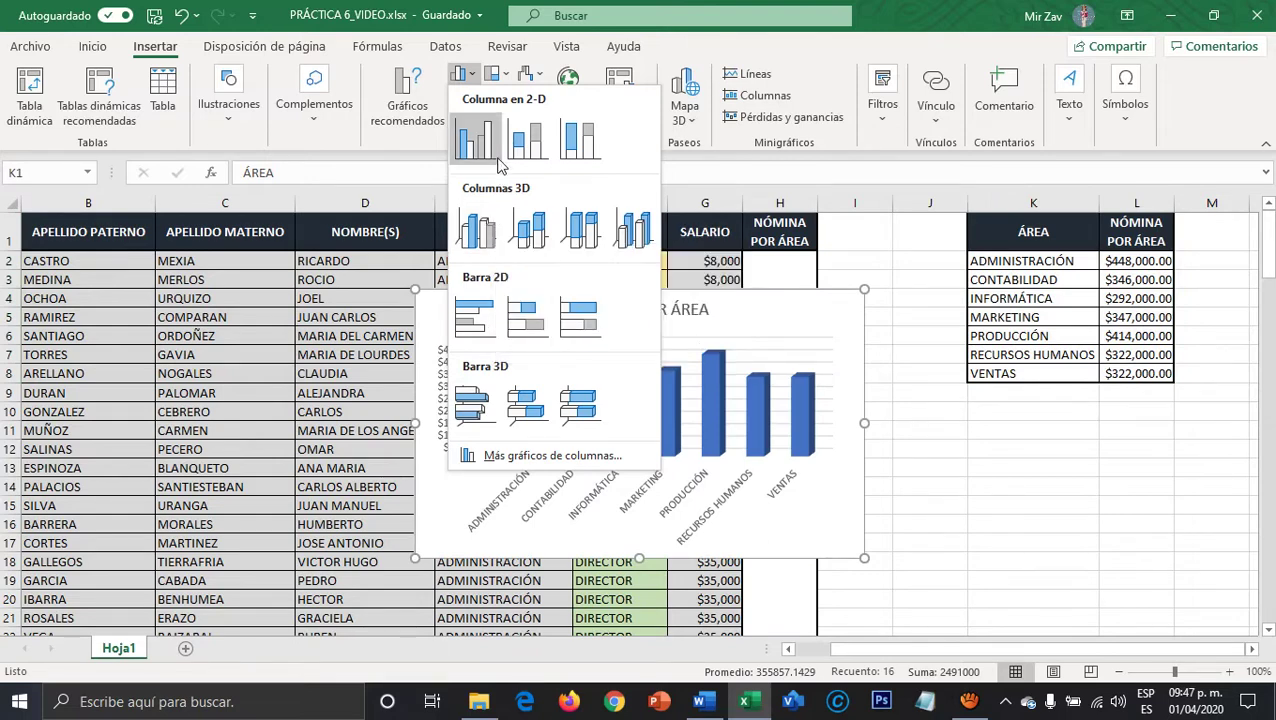
pyautogui.click(478, 232)
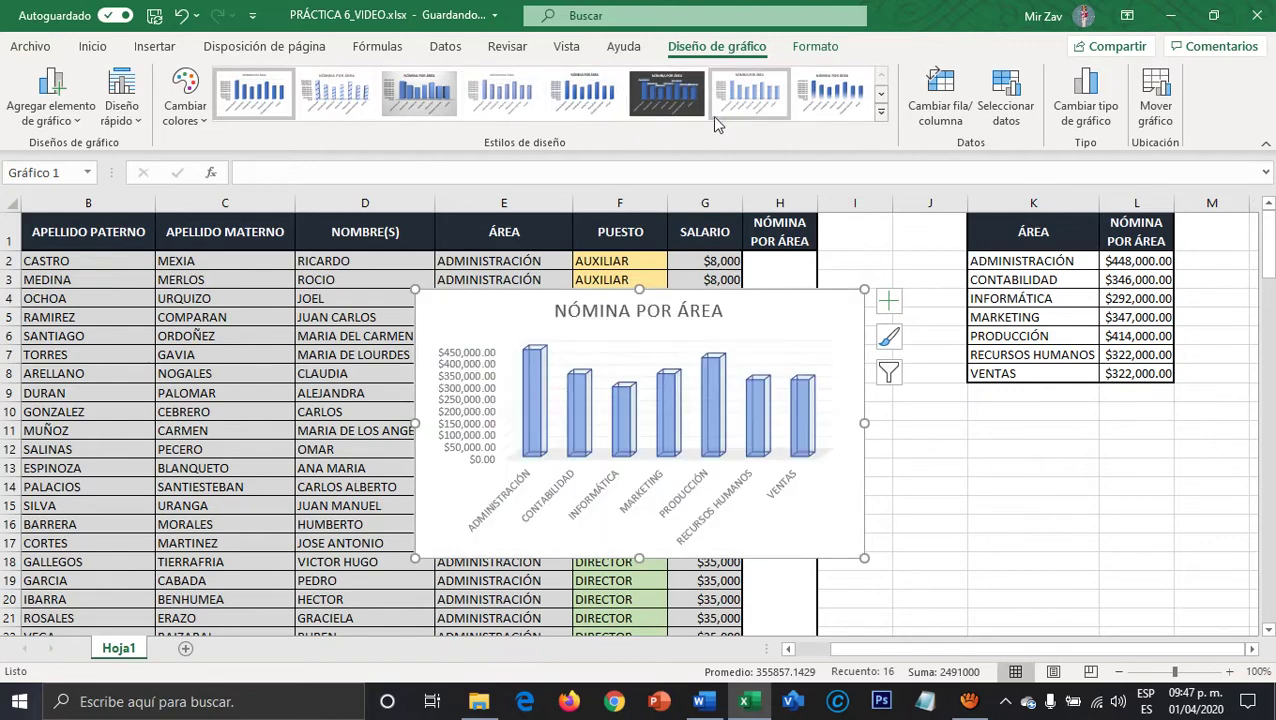
# Apply the dark gray gradient chart style, and enlarge the chart to about 8.53 by 14.68 cm, moved up to row 1.
pyautogui.click(881, 112)
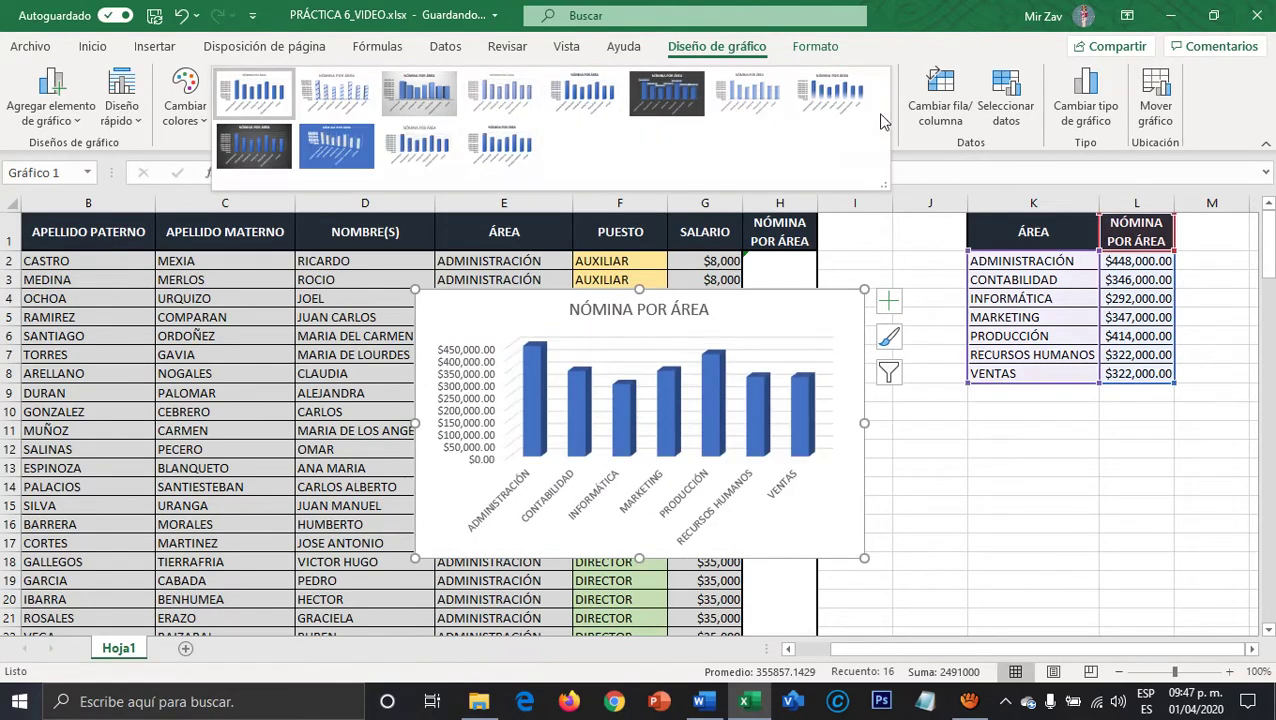
pyautogui.click(262, 148)
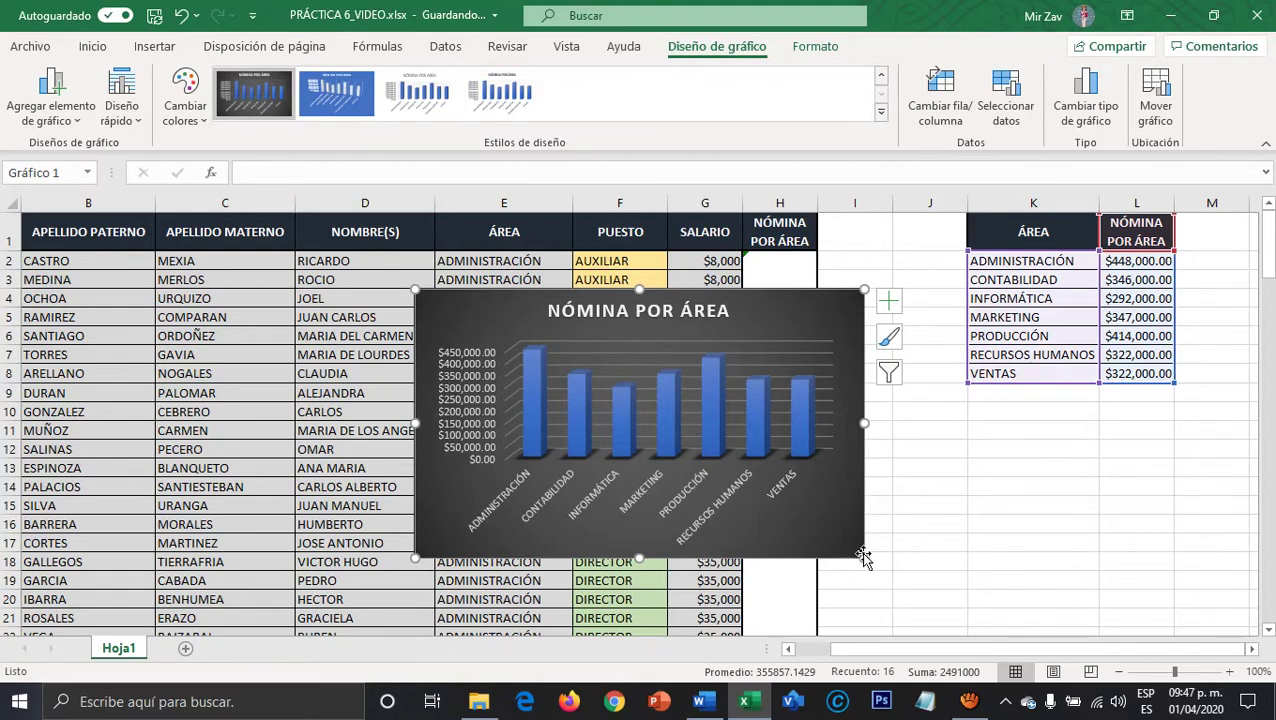
pyautogui.moveTo(864, 557); pyautogui.dragTo(934, 590)
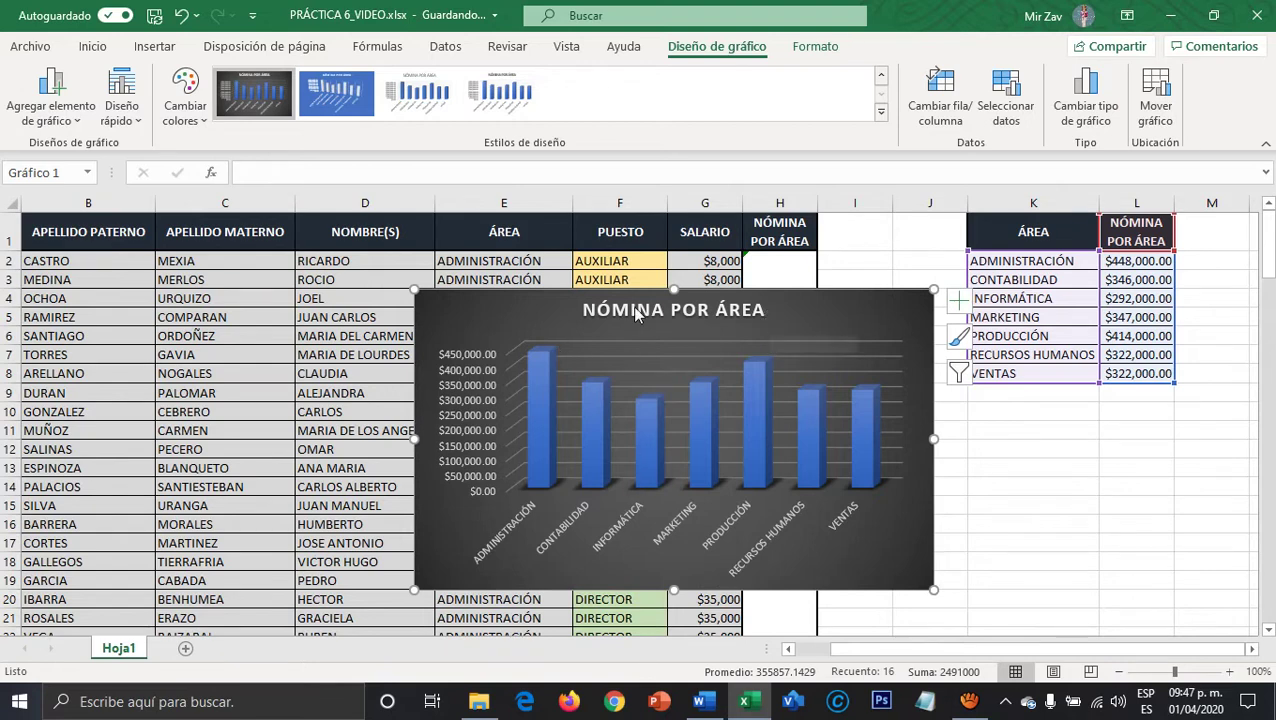
pyautogui.moveTo(833, 320); pyautogui.dragTo(780, 245)
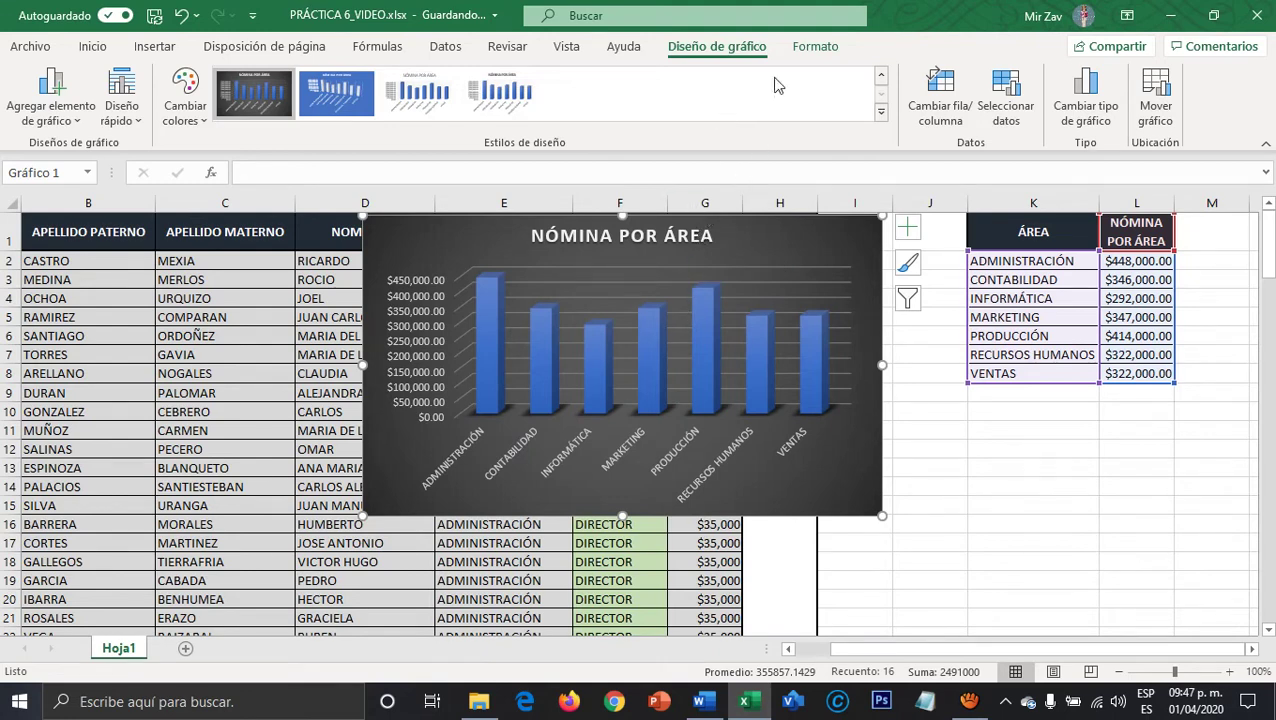
# Apply a bevel shape effect to the chart area and select the chart title.
pyautogui.click(815, 47)
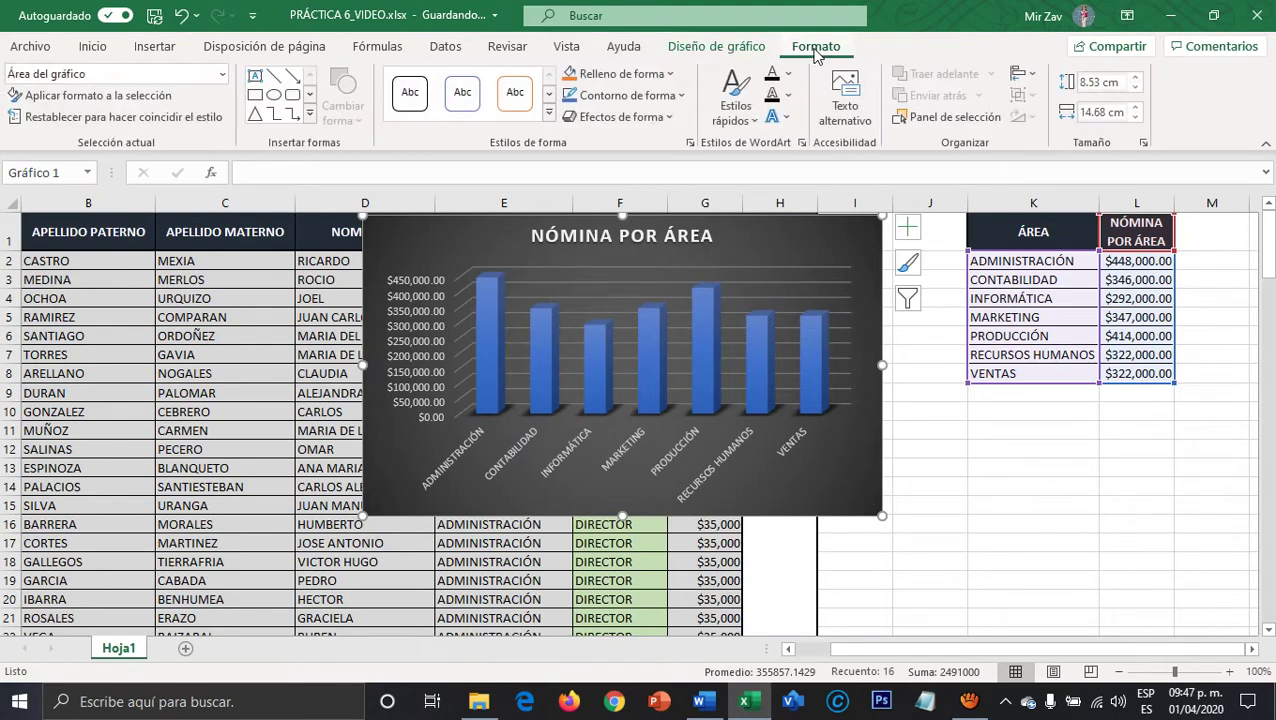
pyautogui.click(648, 119)
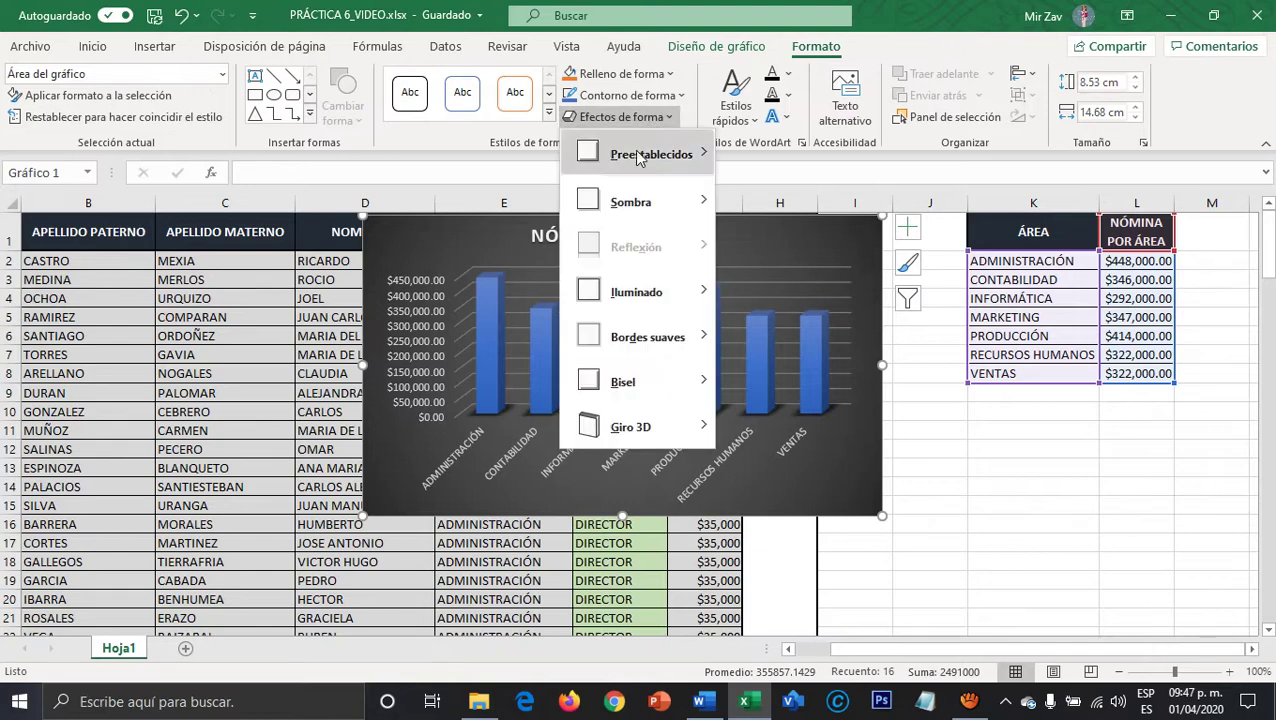
pyautogui.moveTo(618, 392)
pyautogui.click(742, 514)
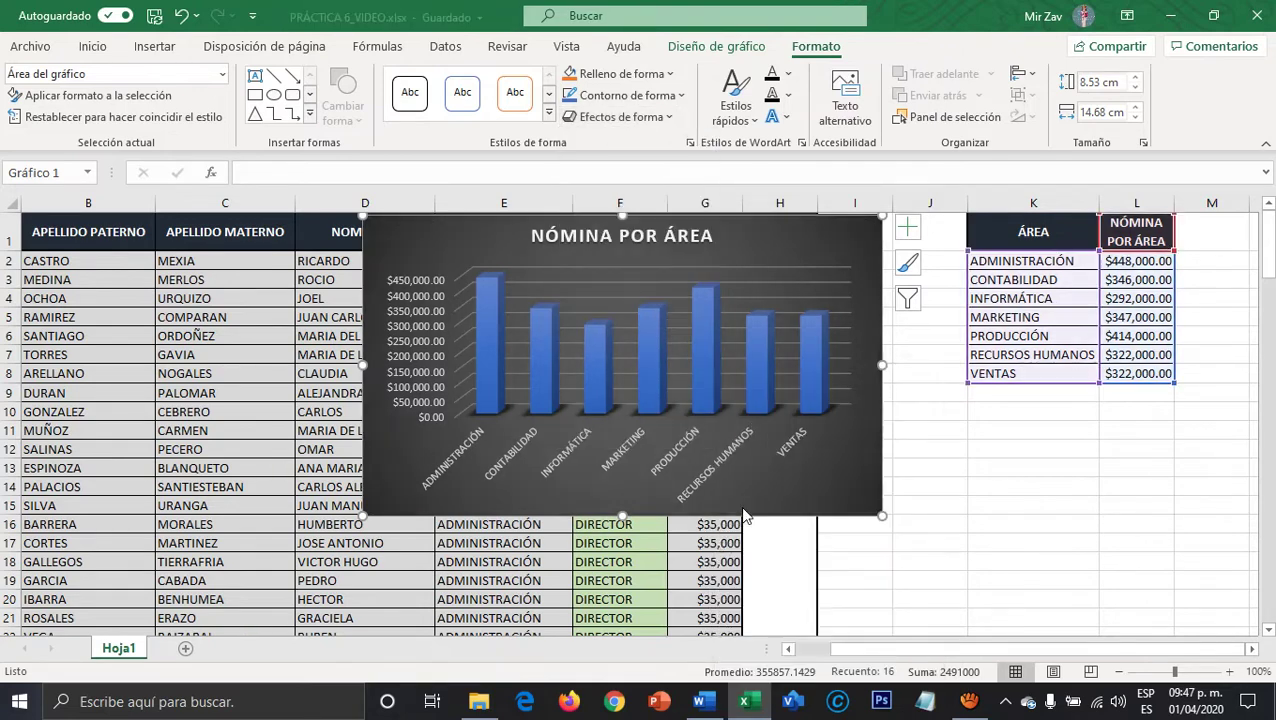
pyautogui.press('Escape')
pyautogui.click(637, 238)
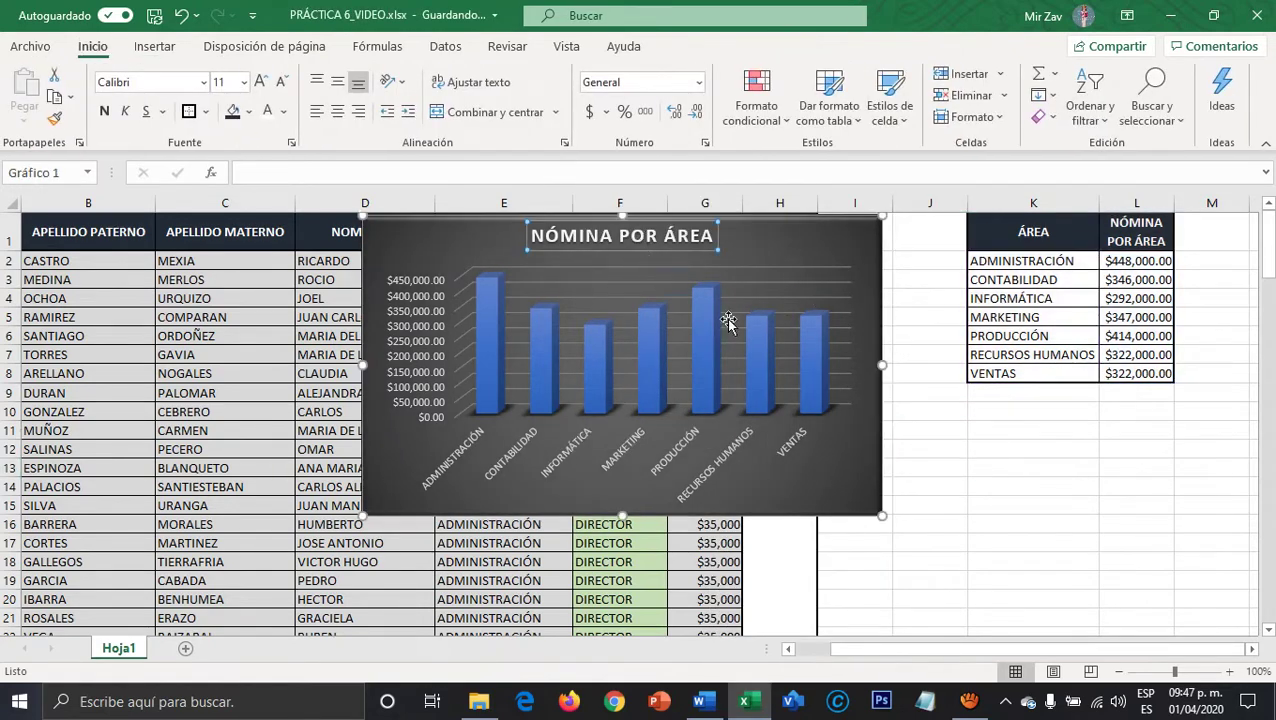
# Move the chart below the summary table, with its upper edge at row 10, and deselect it.
pyautogui.moveTo(790, 250); pyautogui.dragTo(1000, 403)
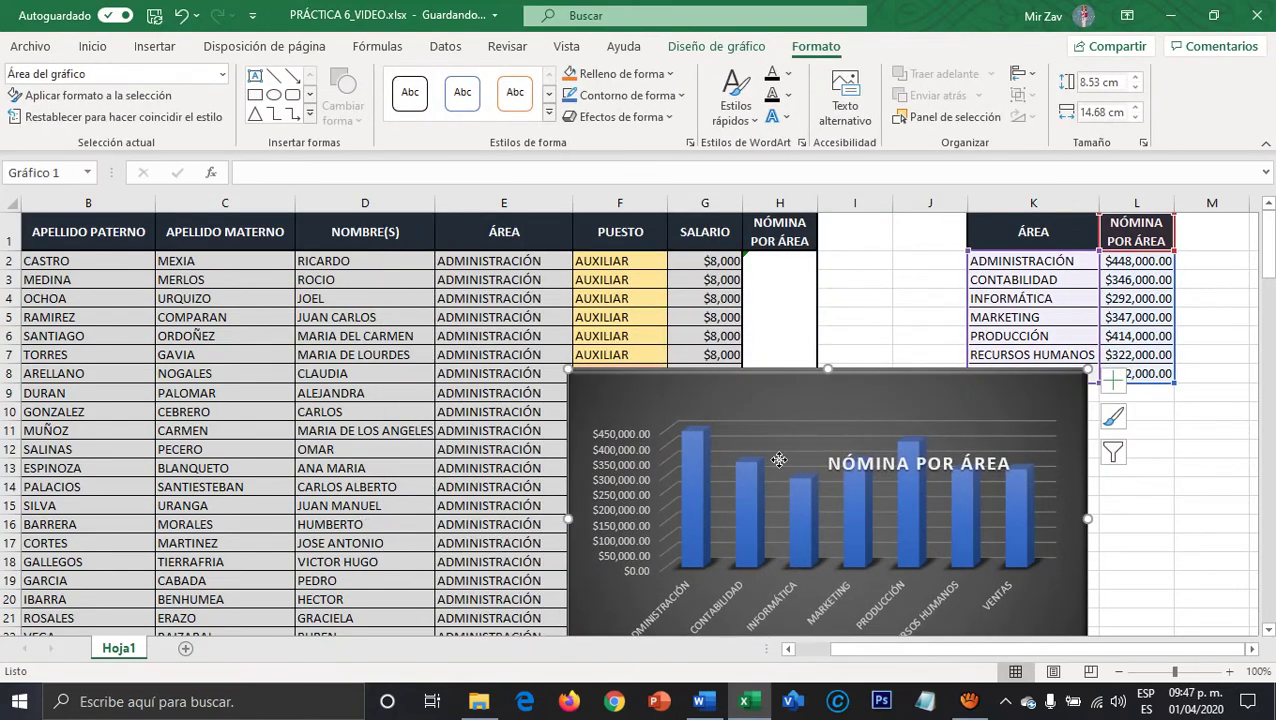
pyautogui.scroll(-2, 777, 459)
pyautogui.moveTo(803, 261); pyautogui.dragTo(576, 430)
pyautogui.click(1014, 412)
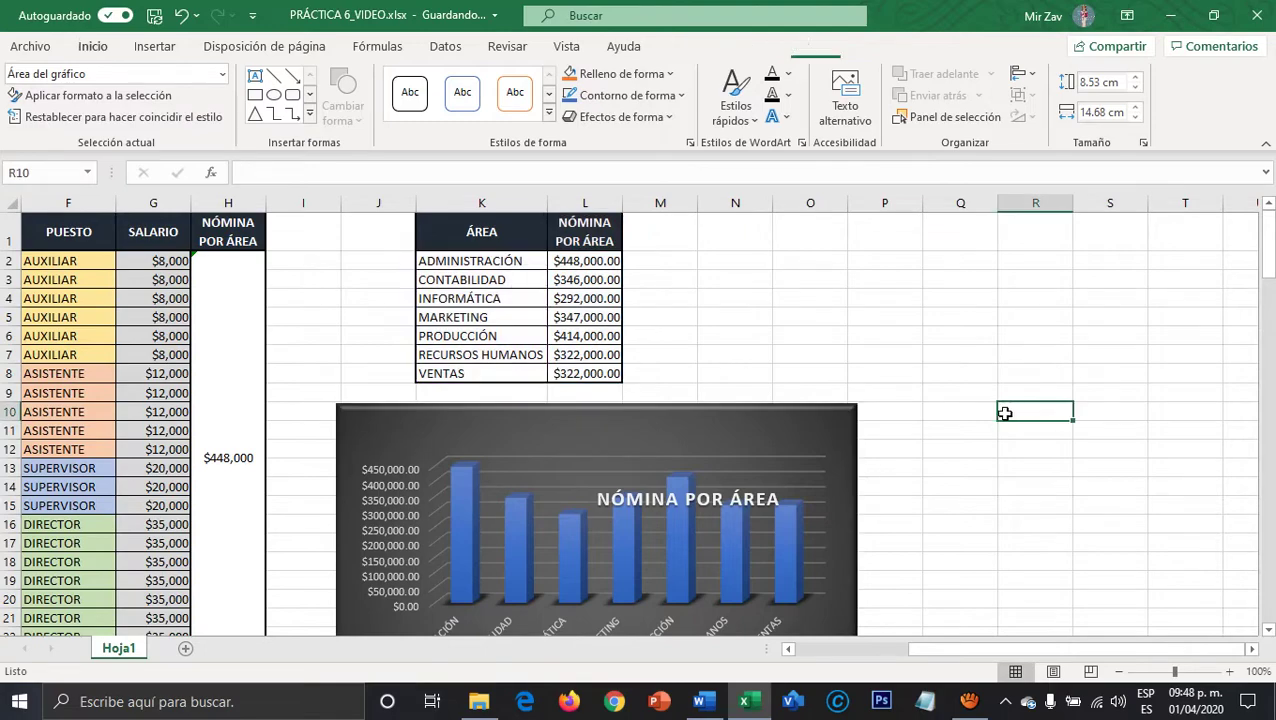
# Examine the formatted employee table alongside the area payroll summary and the relocated chart.
pyautogui.scroll(-4, 500, 440)
pyautogui.scroll(4, 343, 455)
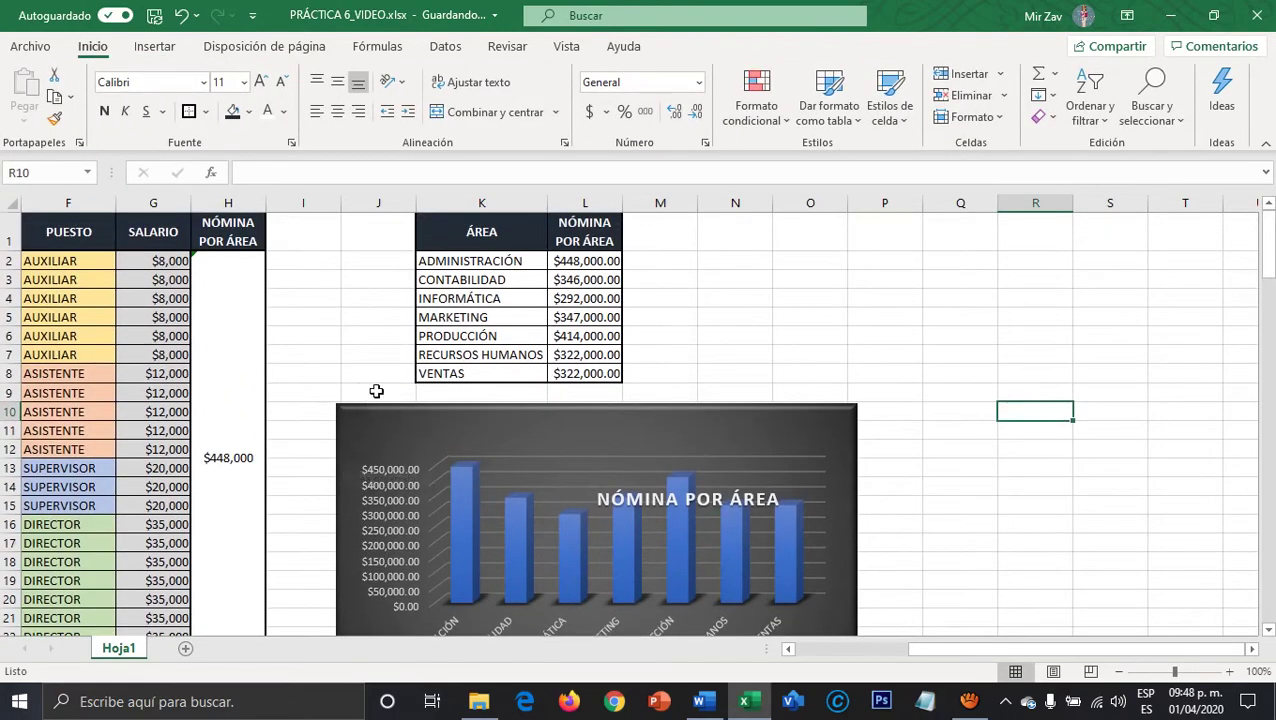
pyautogui.moveTo(957, 649); pyautogui.dragTo(888, 673)
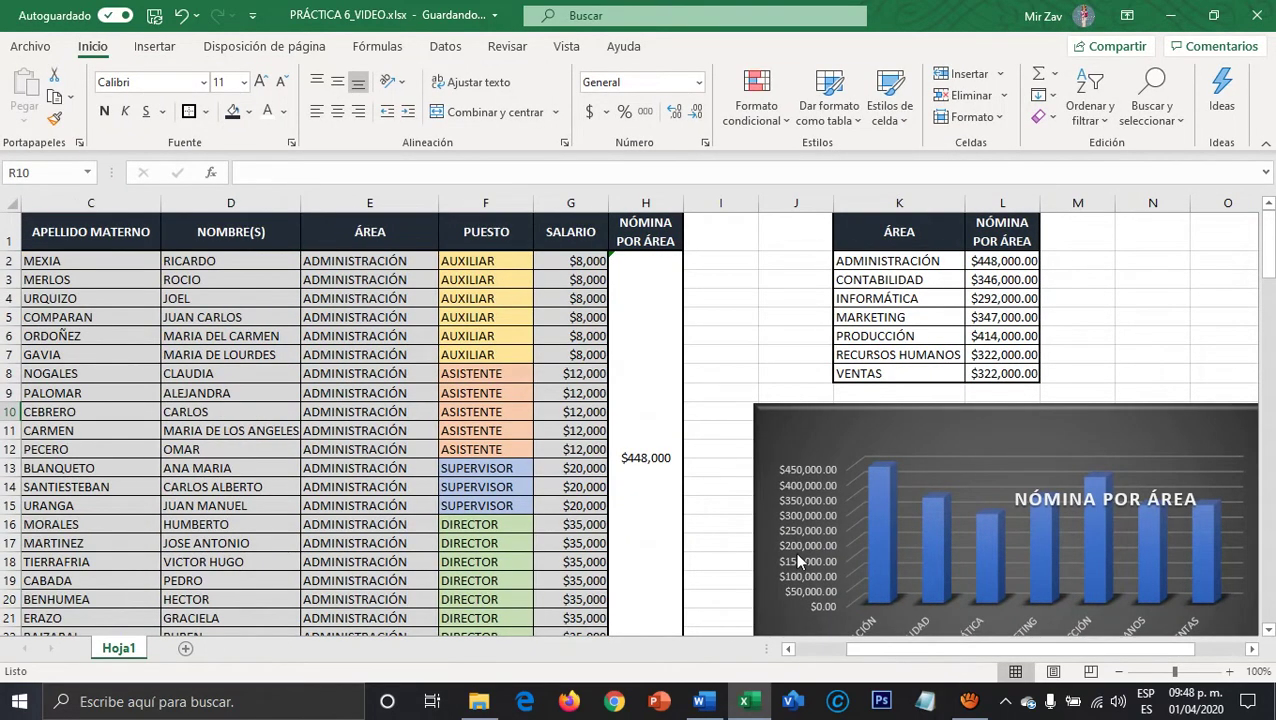
pyautogui.scroll(-3, 797, 562)
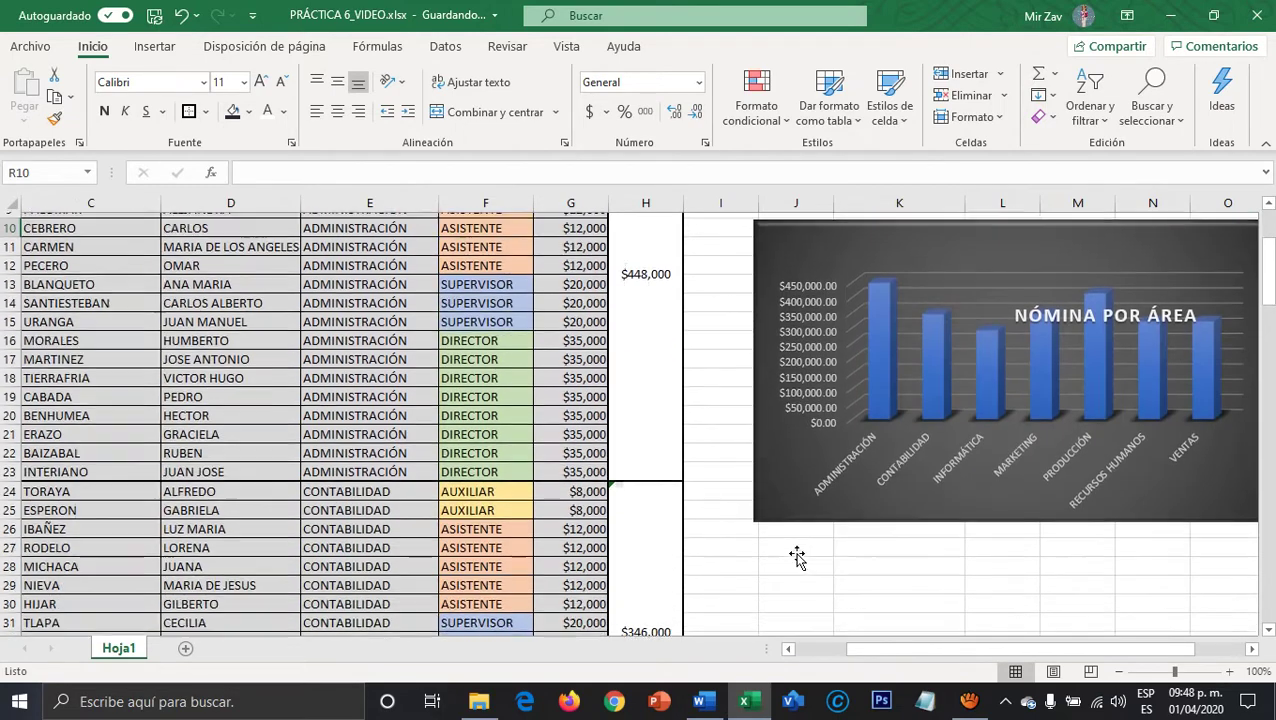
pyautogui.scroll(2, 797, 557)
pyautogui.scroll(1, 797, 557)
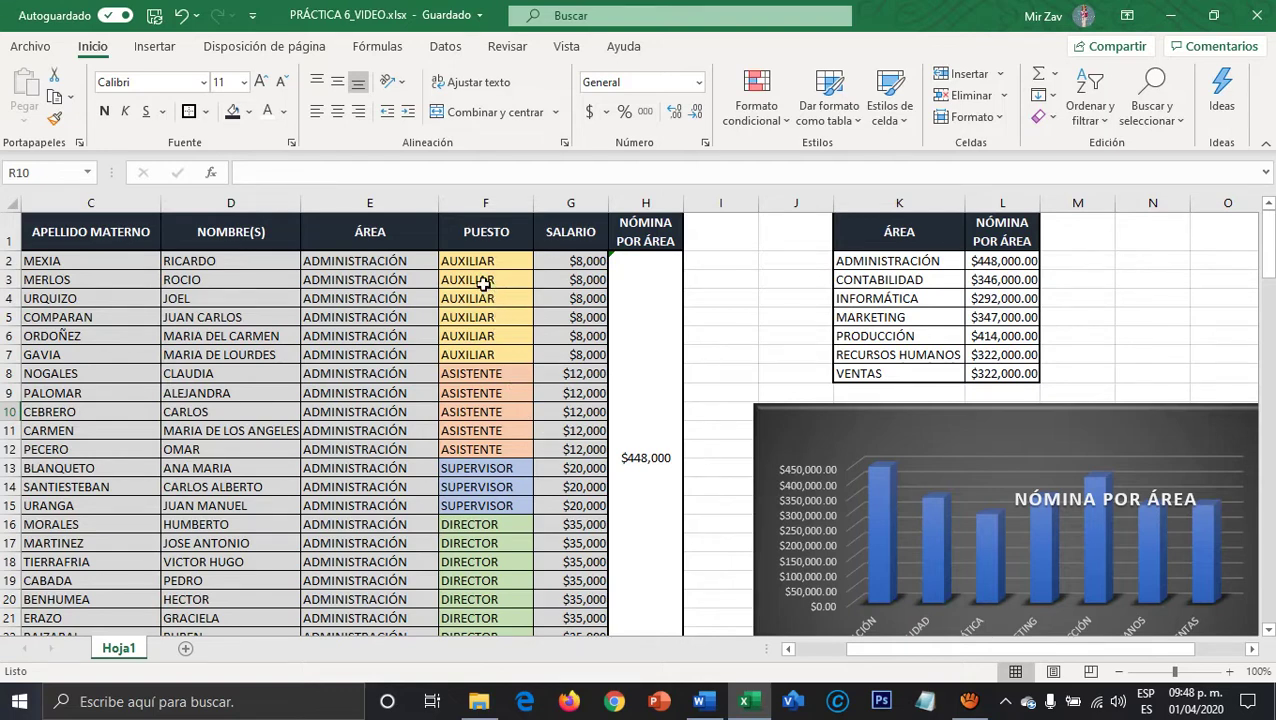
pyautogui.scroll(-4, 465, 577)
pyautogui.scroll(4, 465, 577)
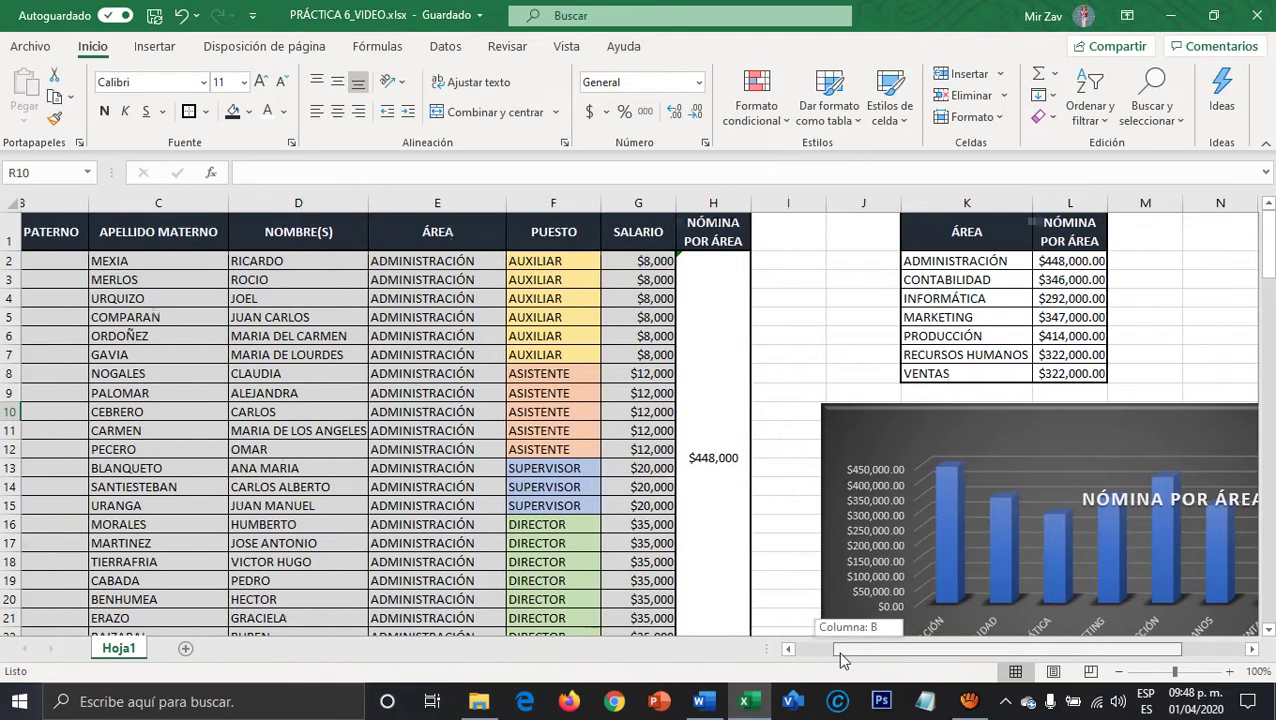
# Narrow column A so its CÓDIGO EMPLEADO header wraps onto two lines.
pyautogui.moveTo(852, 651); pyautogui.dragTo(815, 657)
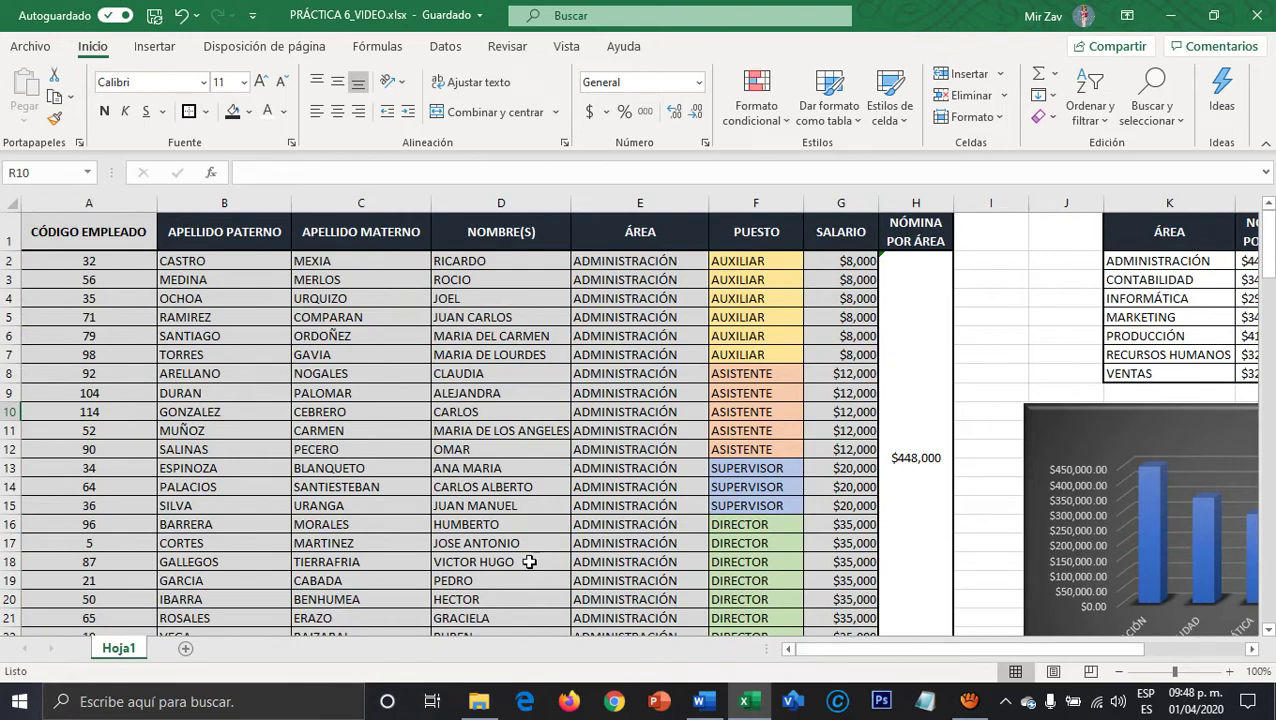
pyautogui.click(109, 232)
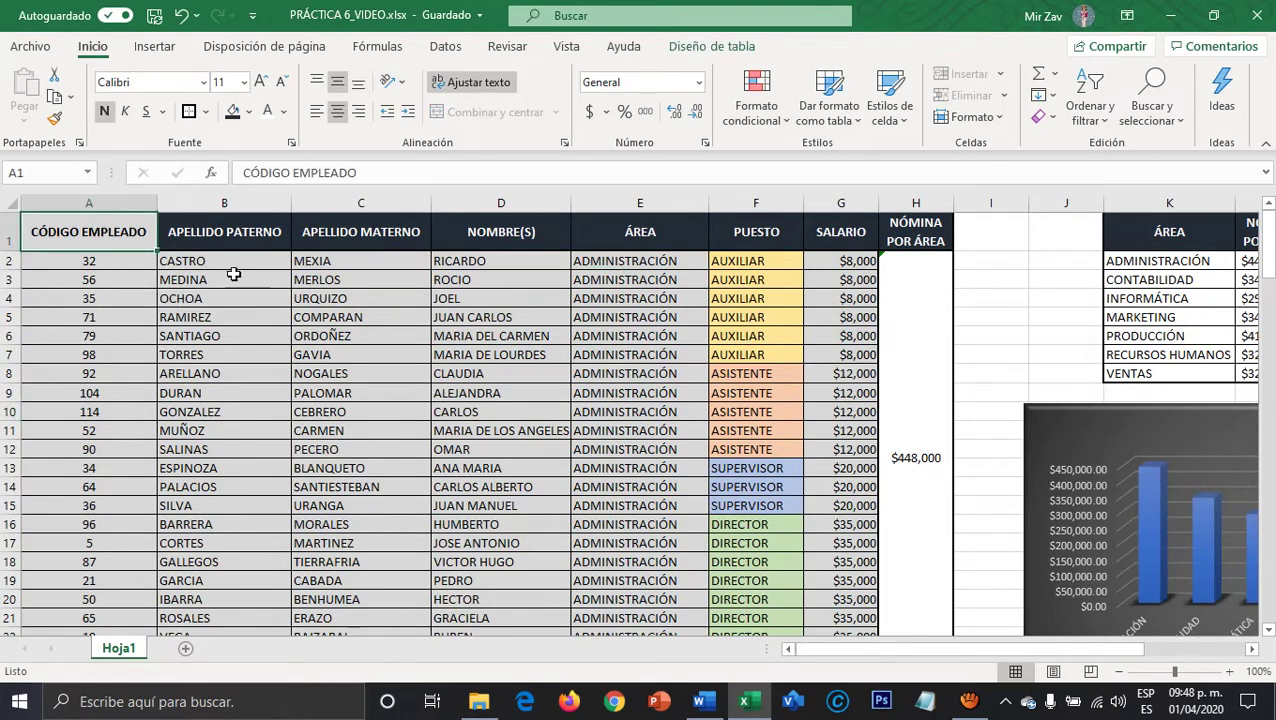
pyautogui.moveTo(157, 203); pyautogui.dragTo(112, 203)
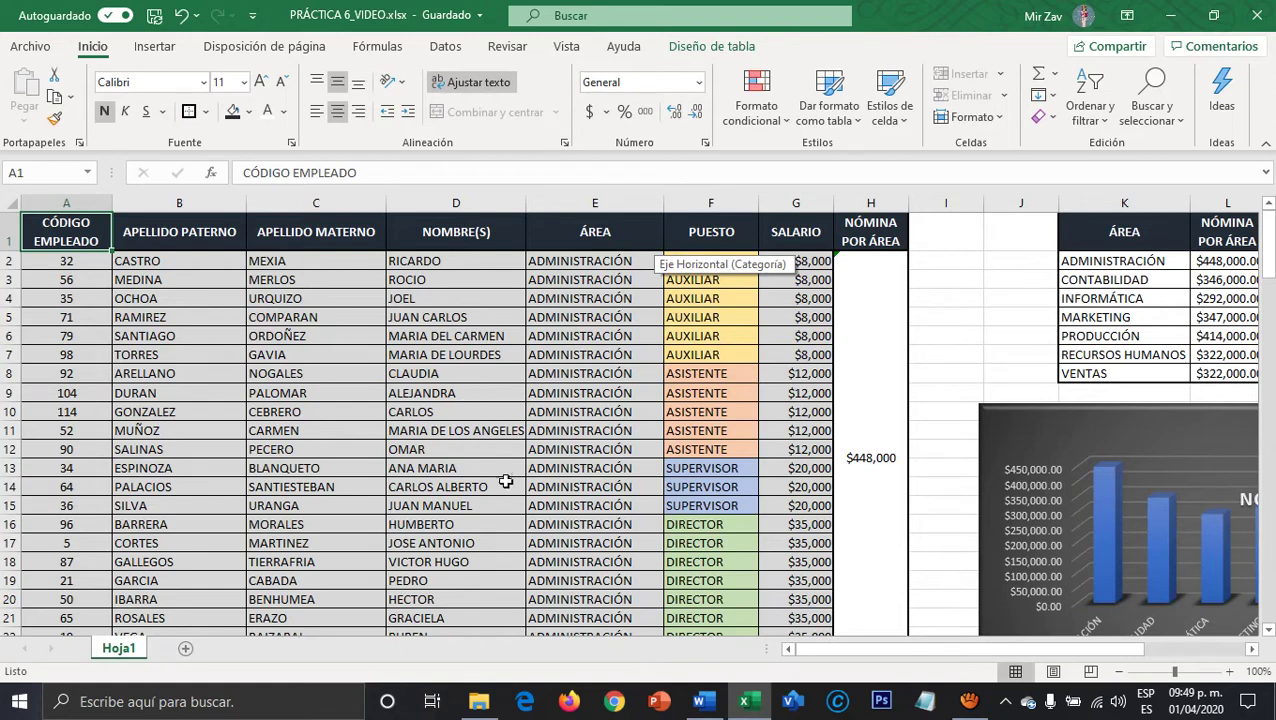
pyautogui.moveTo(884, 650); pyautogui.dragTo(966, 649)
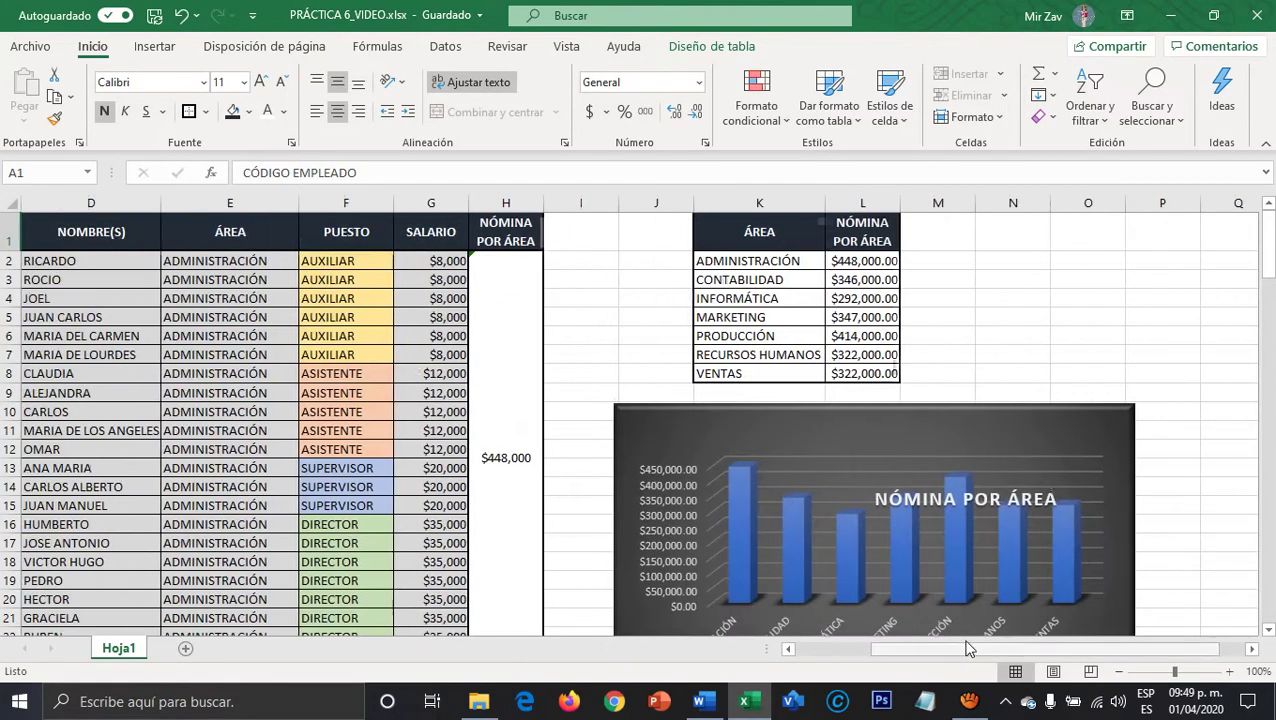
pyautogui.moveTo(731, 230); pyautogui.dragTo(862, 375)
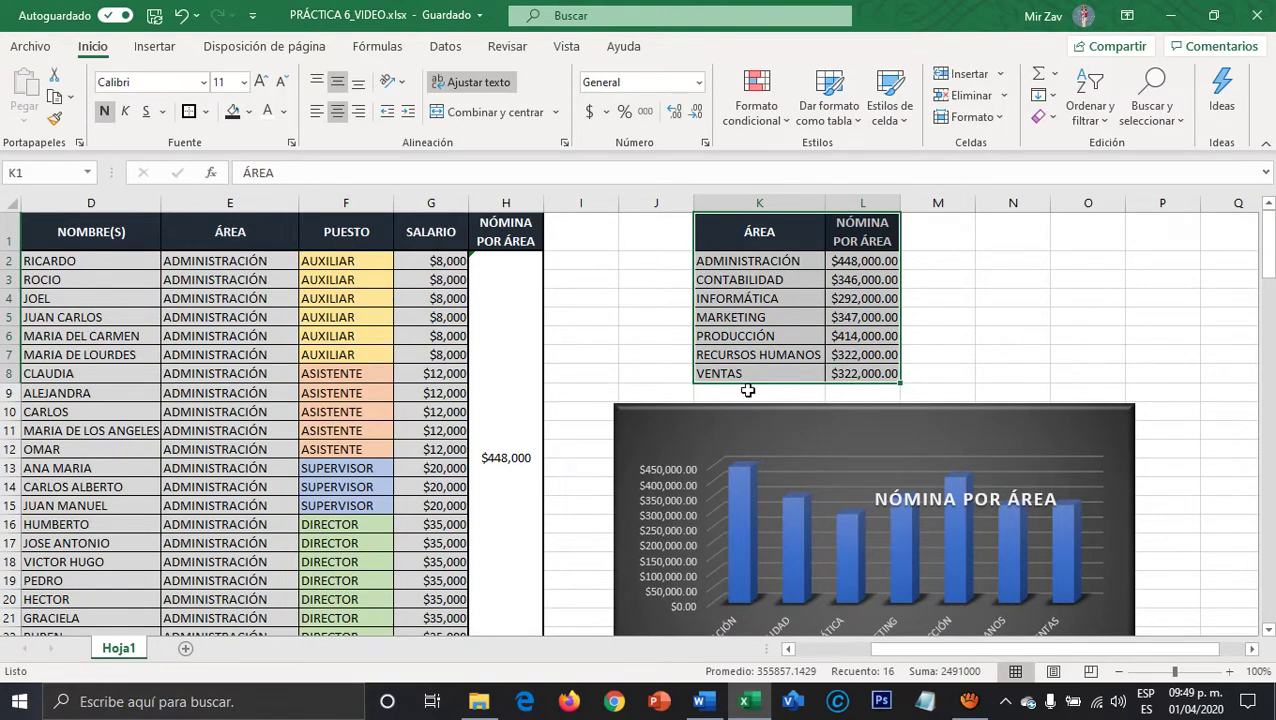
pyautogui.click(971, 335)
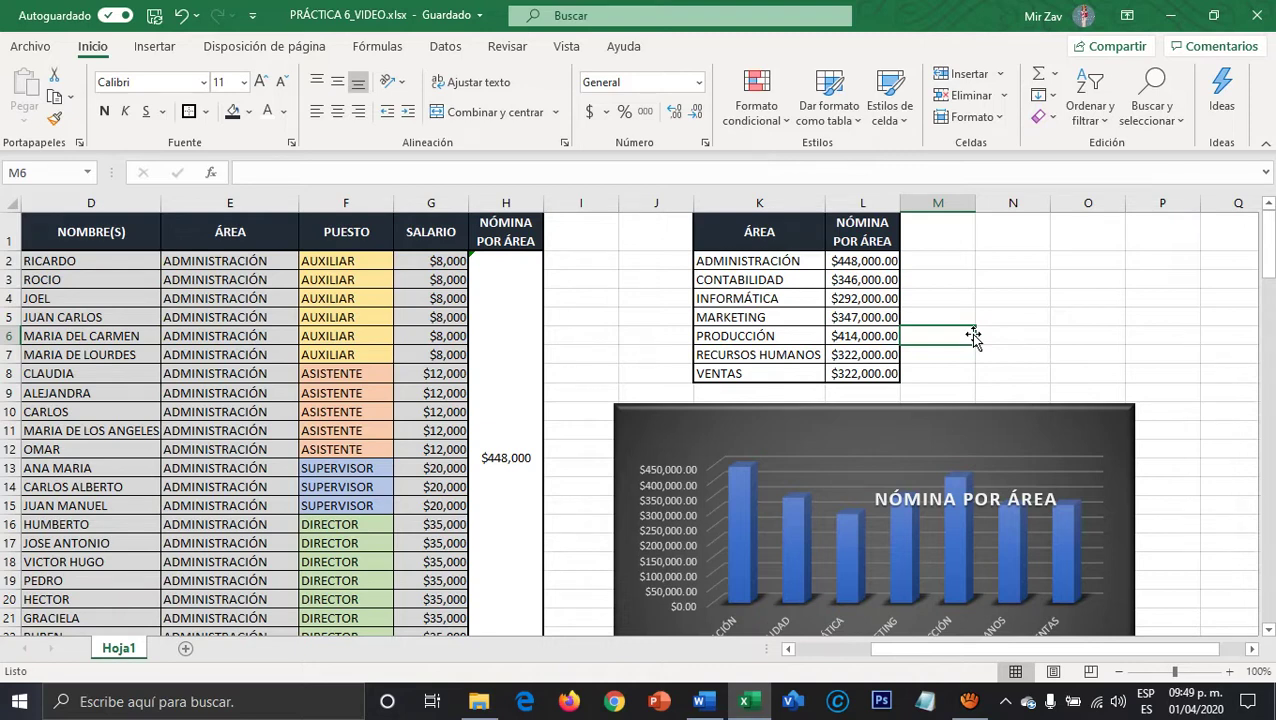
# Move the NÓMINA POR ÁREA chart title above the columns, centered near the chart's upper edge, and deselect the chart.
pyautogui.click(935, 490)
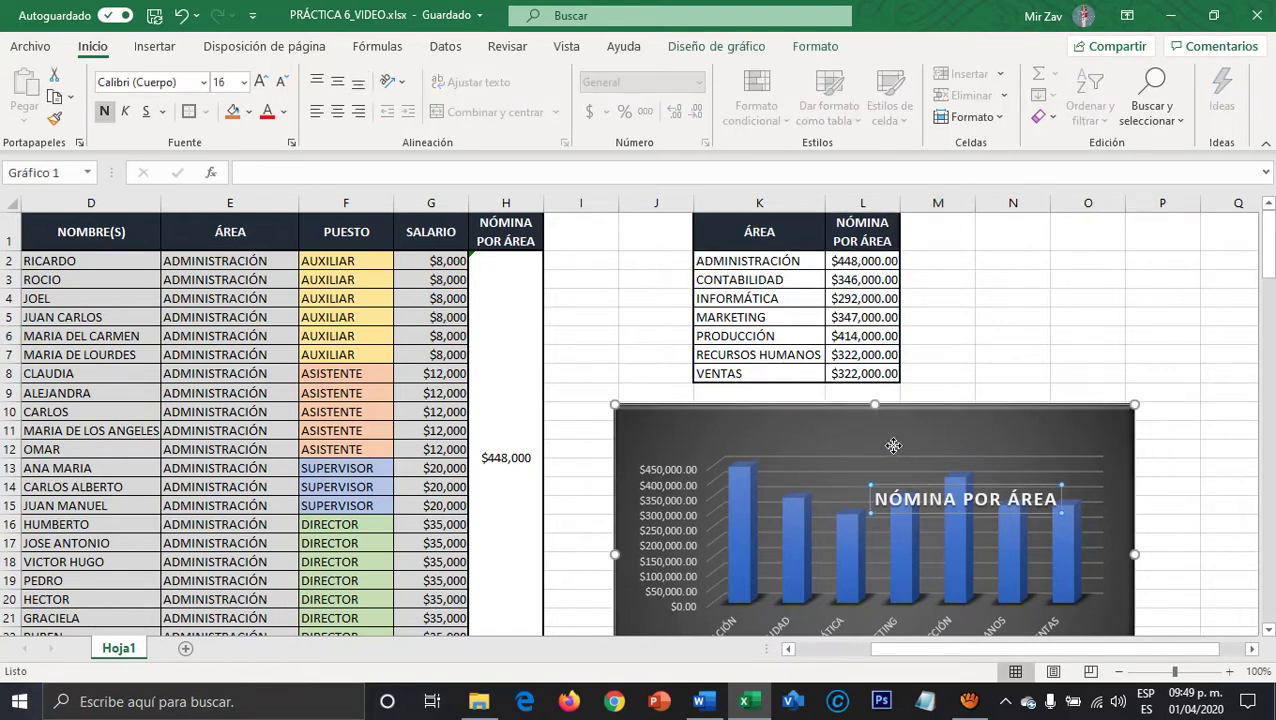
pyautogui.moveTo(857, 425); pyautogui.dragTo(856, 424)
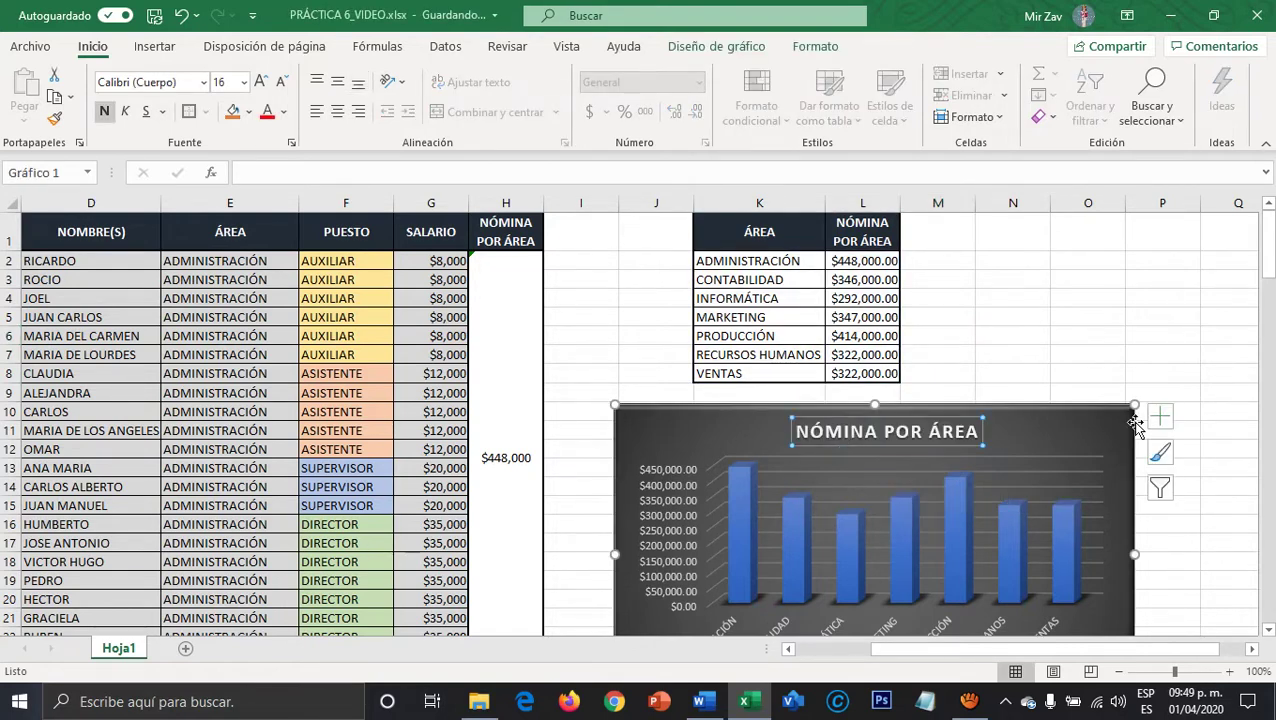
pyautogui.click(1218, 448)
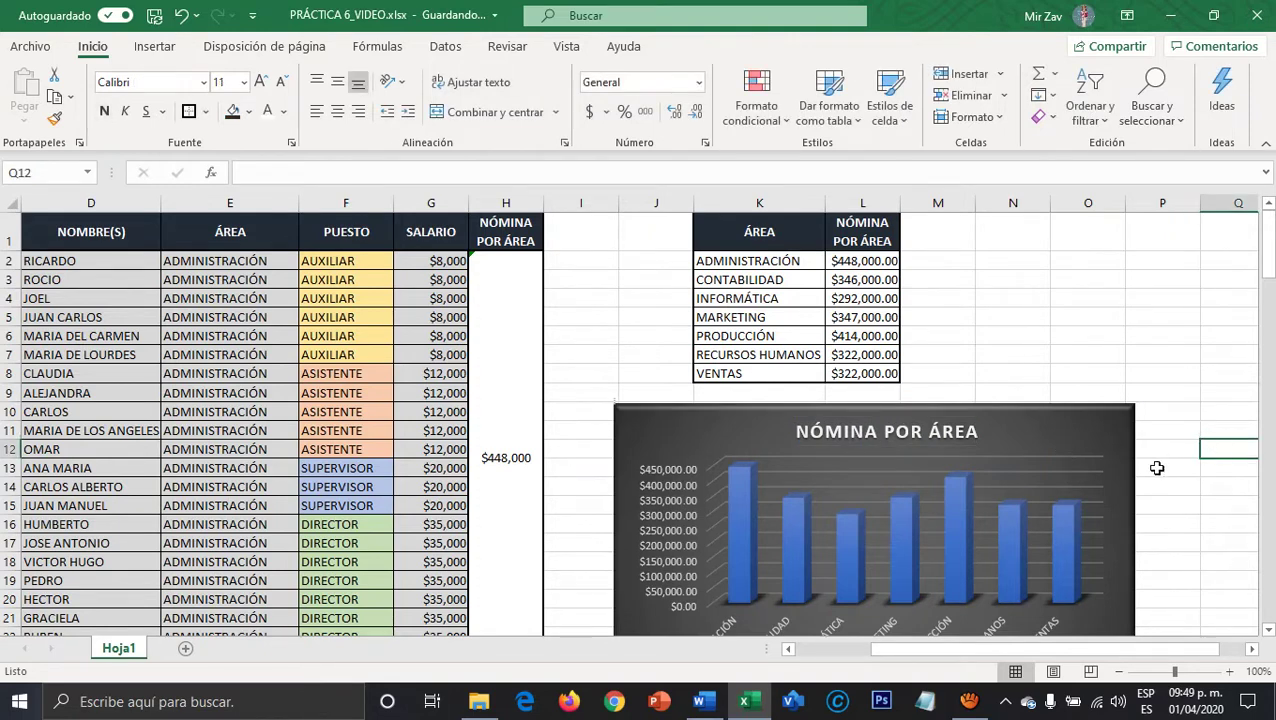